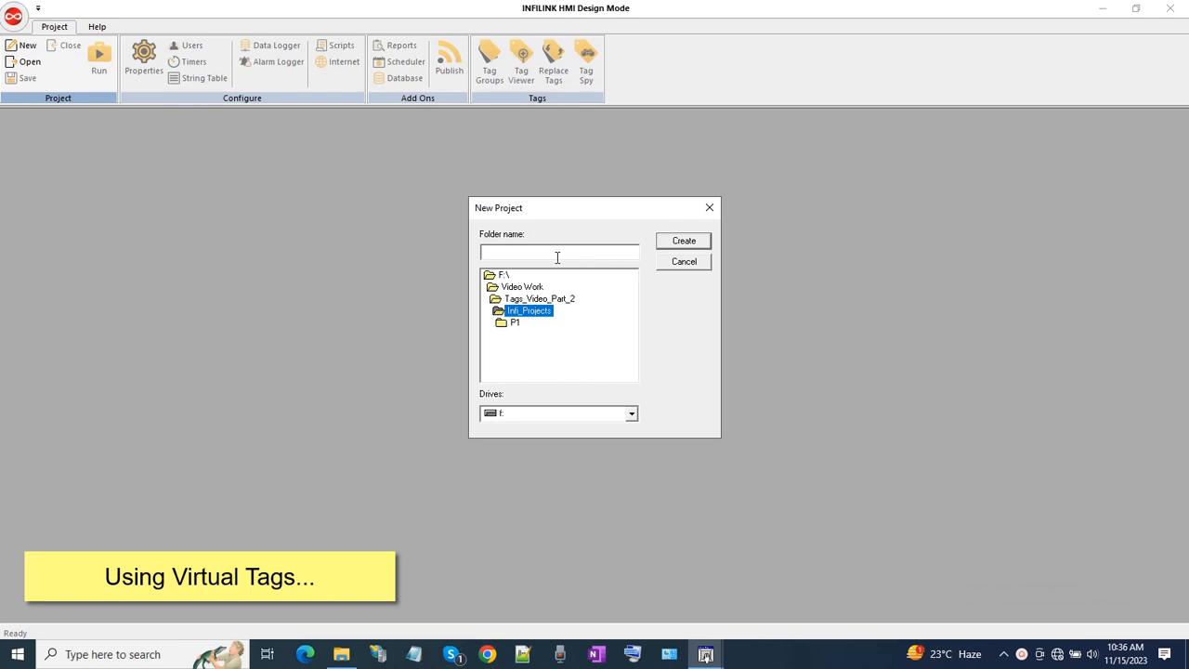
- Create a new project in a folder named P2 under Infi_Projects
click(684, 241)
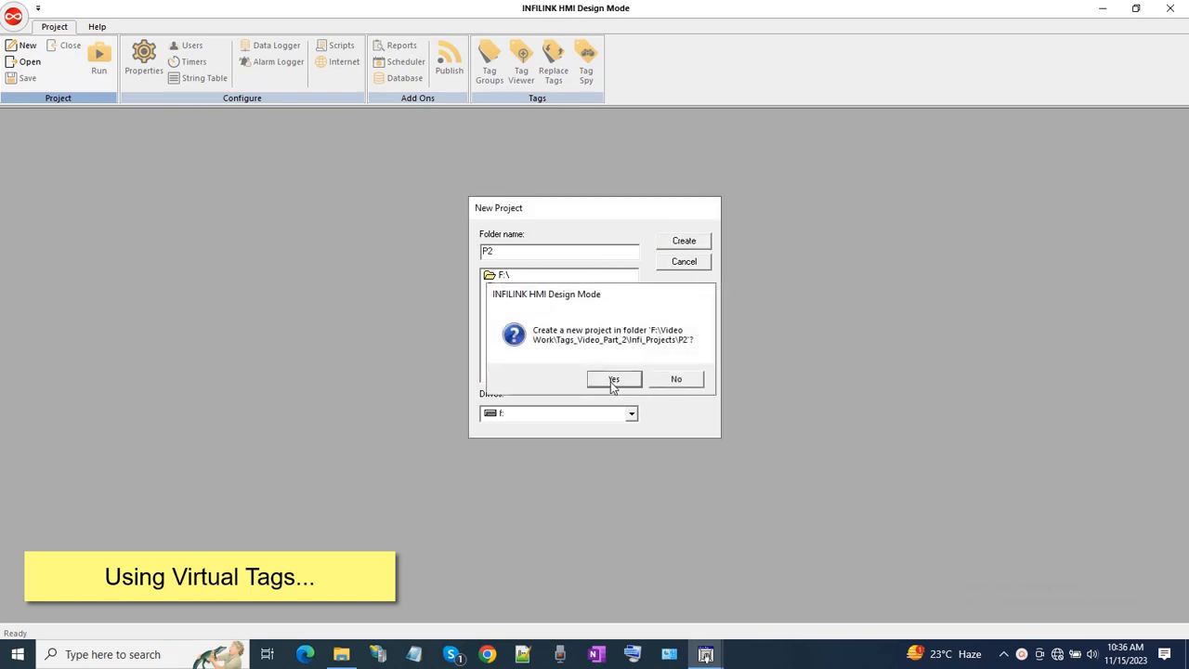
click(613, 379)
- Enlarge the blank untitled window to fill the workspace and save the project
drag(105, 126, 93, 123)
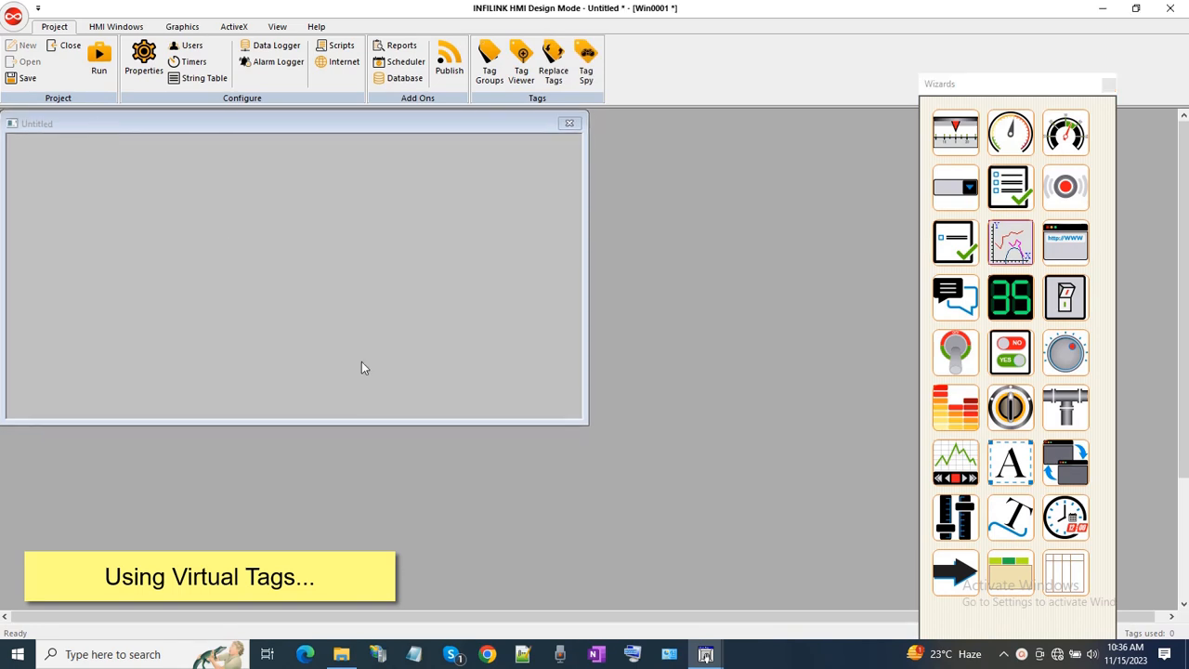
drag(587, 430, 1175, 609)
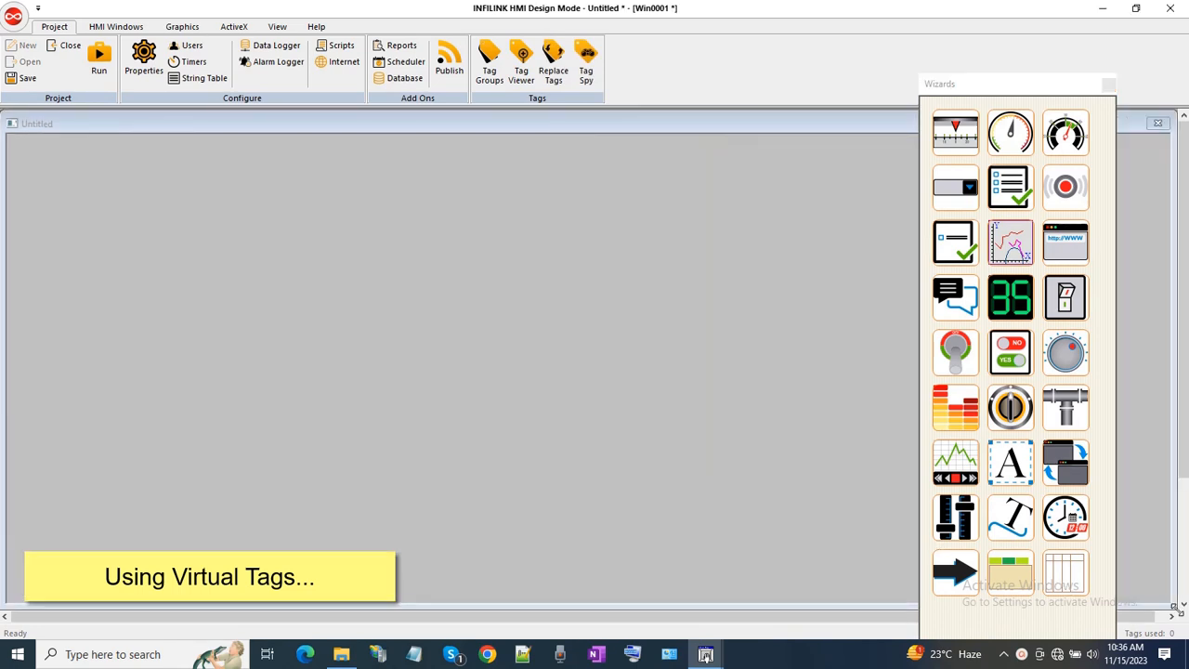
click(28, 78)
- Set the background colour of window Win0001 to white and save the project
right_click(213, 171)
click(260, 255)
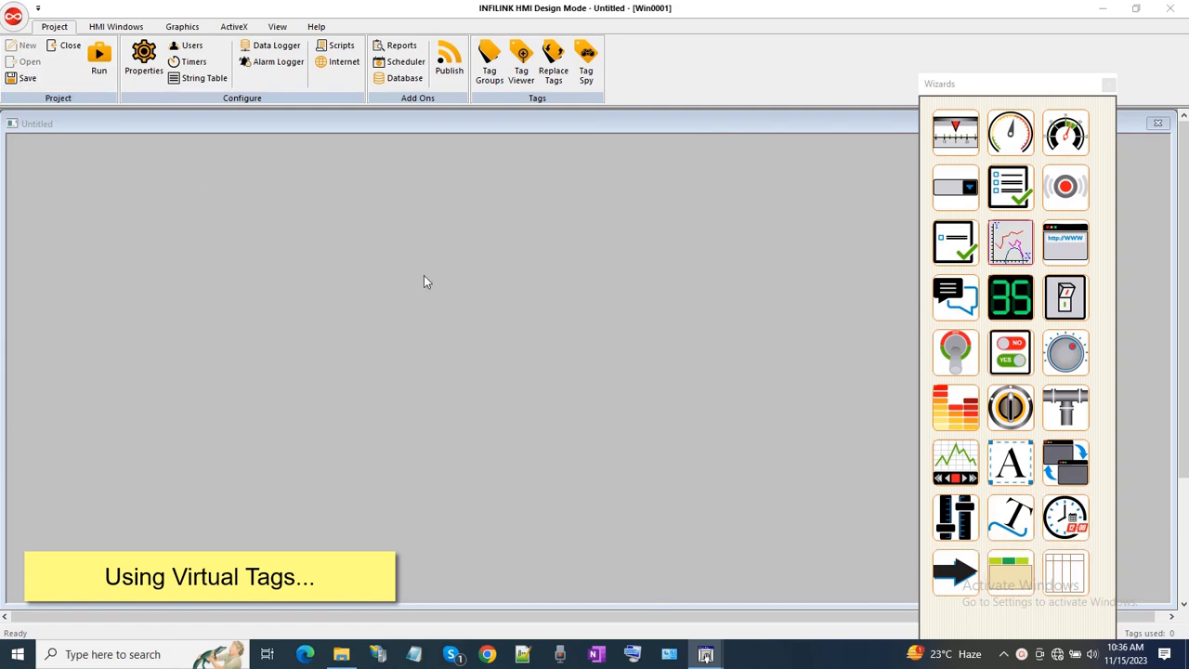
click(606, 275)
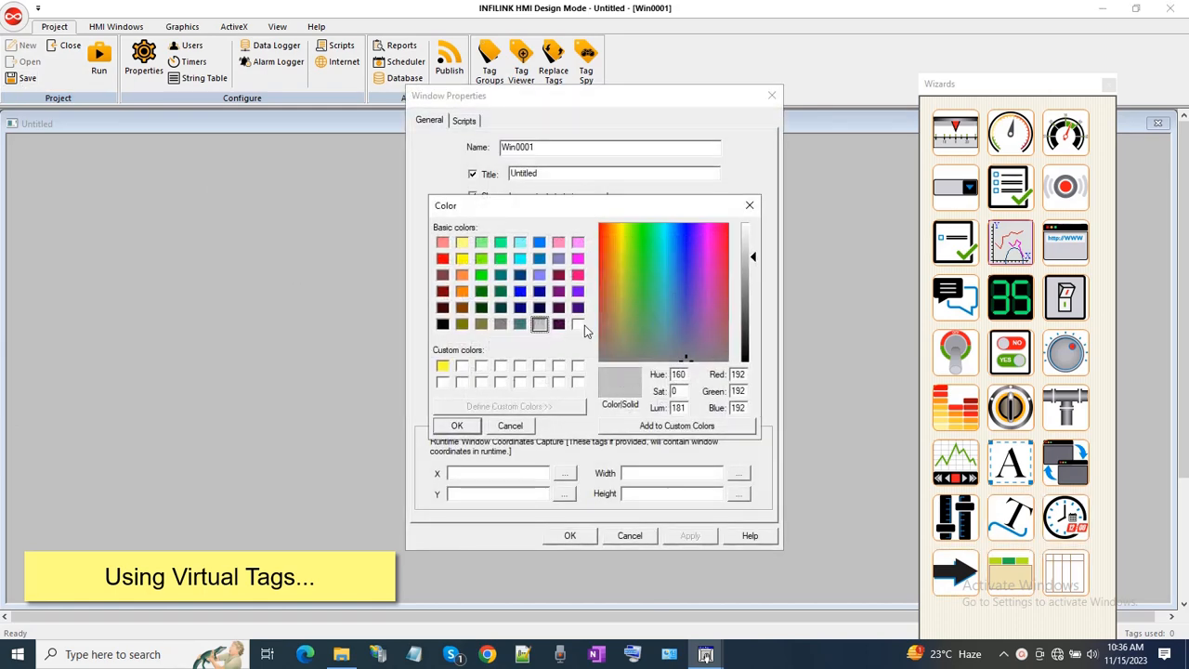
click(577, 324)
click(460, 428)
click(687, 535)
click(568, 534)
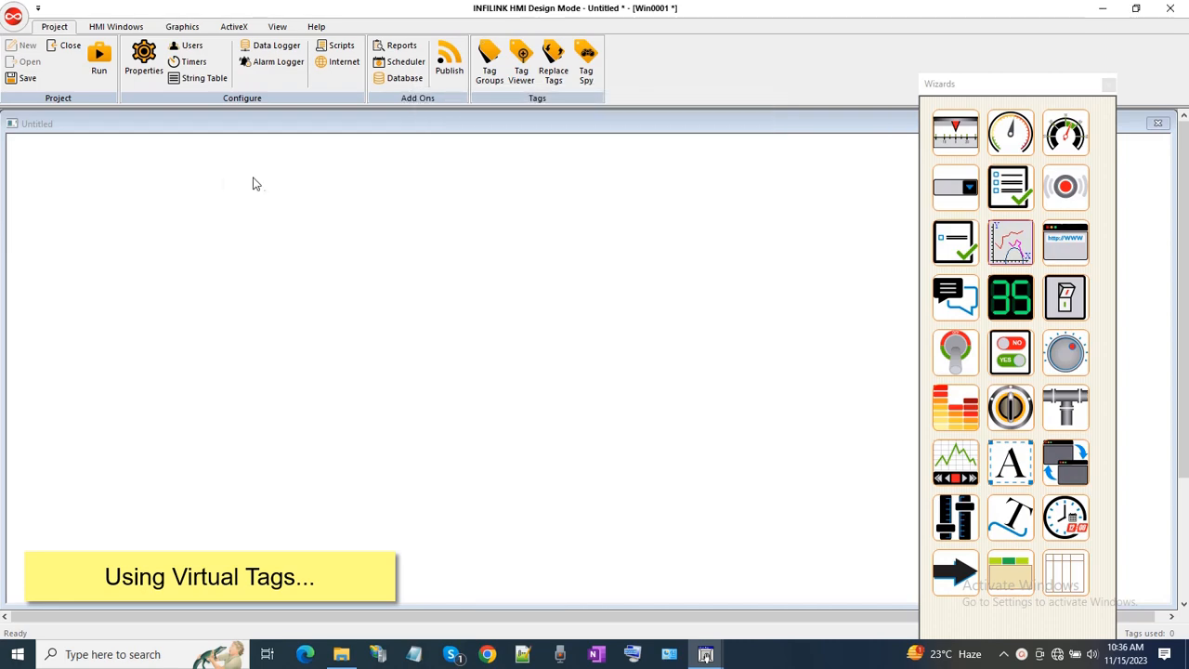
click(26, 78)
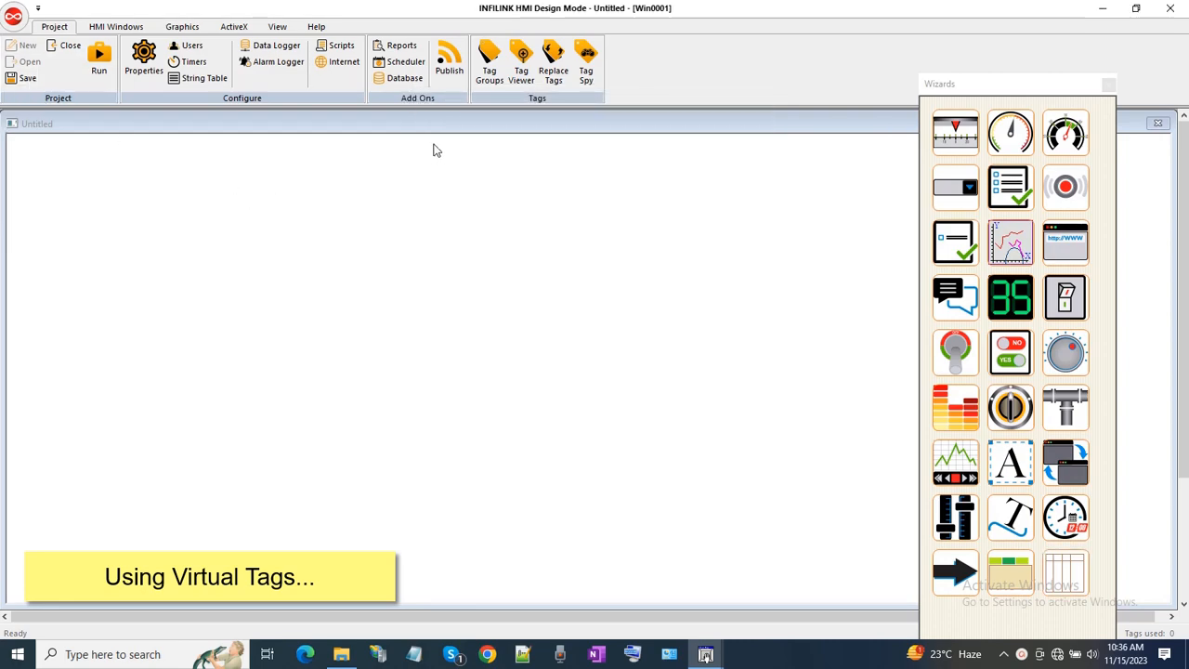
- Create a memory tag group named MemGroup
click(489, 64)
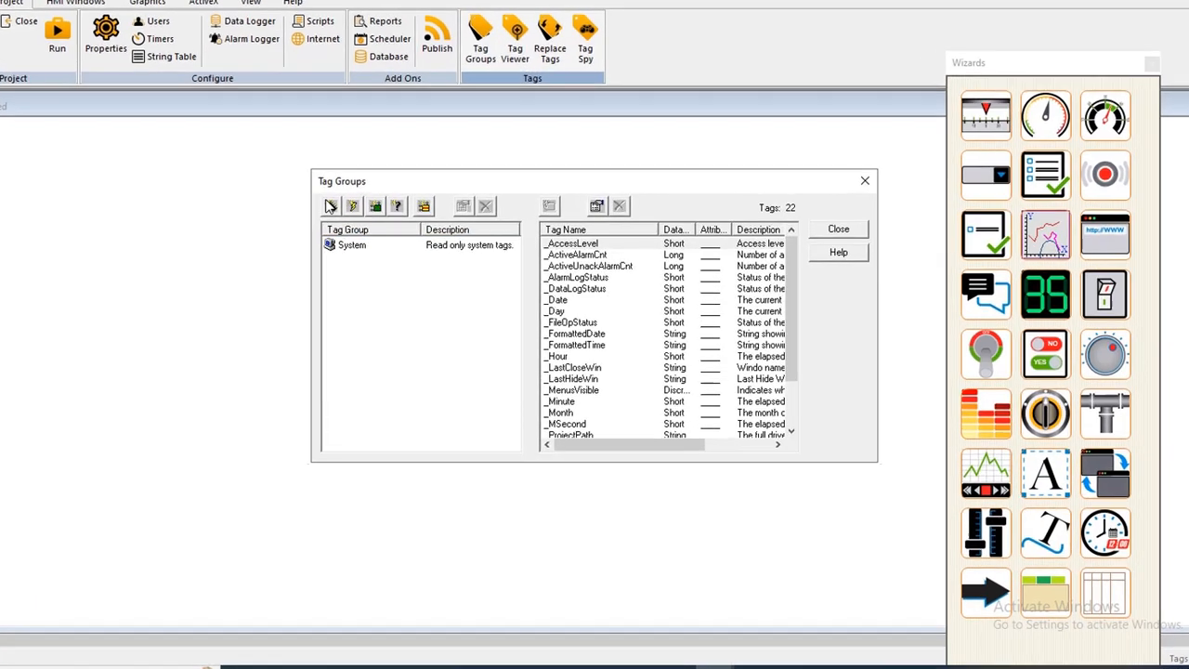
click(329, 206)
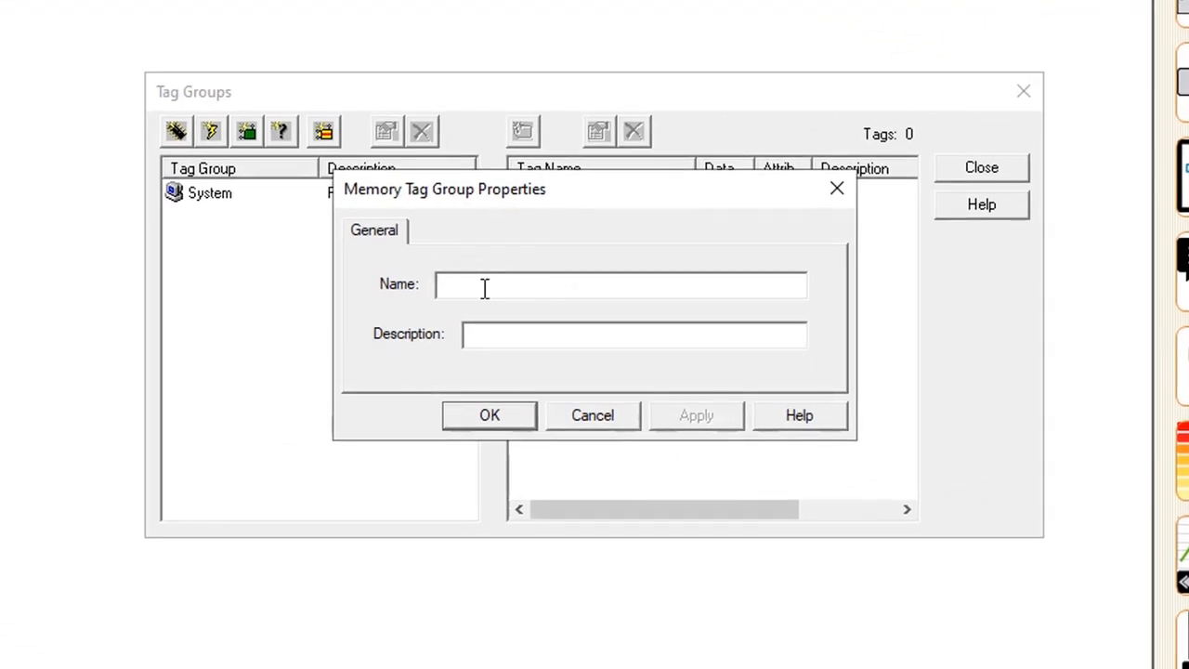
text(MEmGroup)
click(492, 416)
- Add the memory tag T1 to MemGroup with its default settings, and duplicate it twice as T2 and T3
click(525, 131)
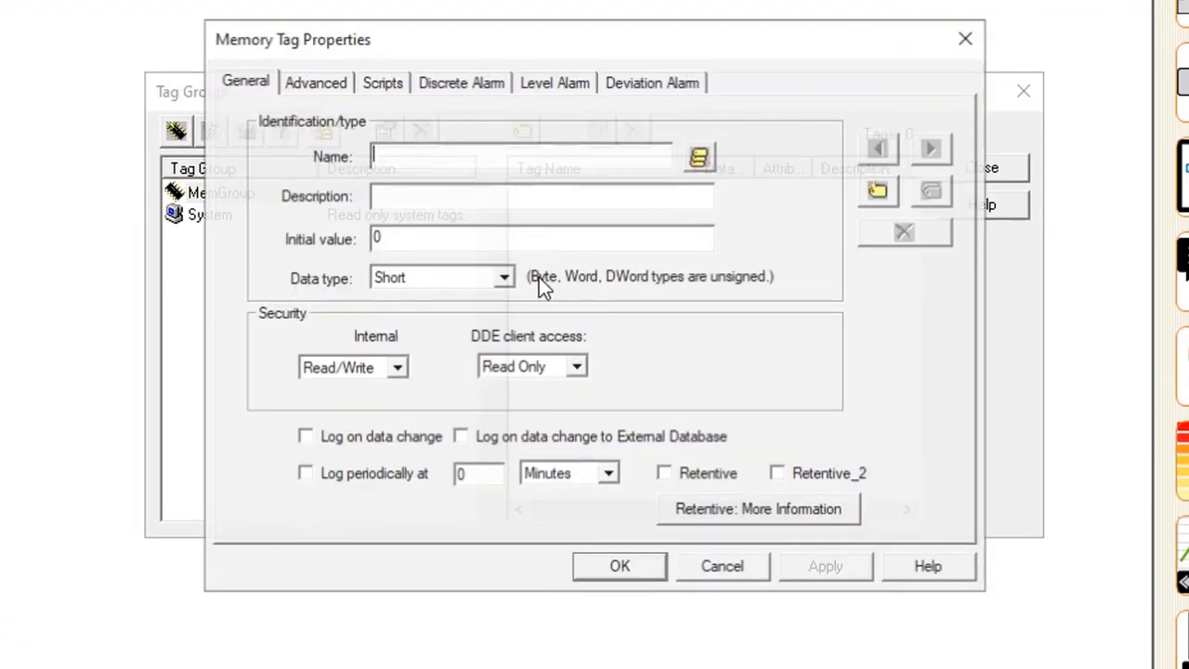
text(T1)
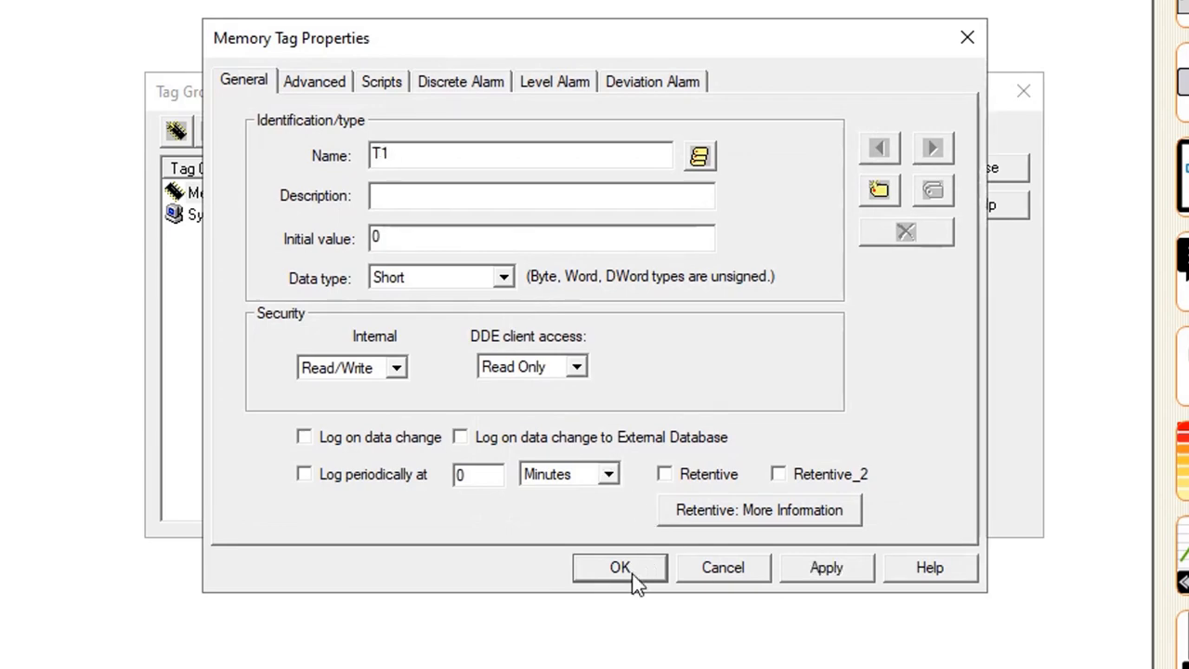
click(624, 570)
double_click(547, 190)
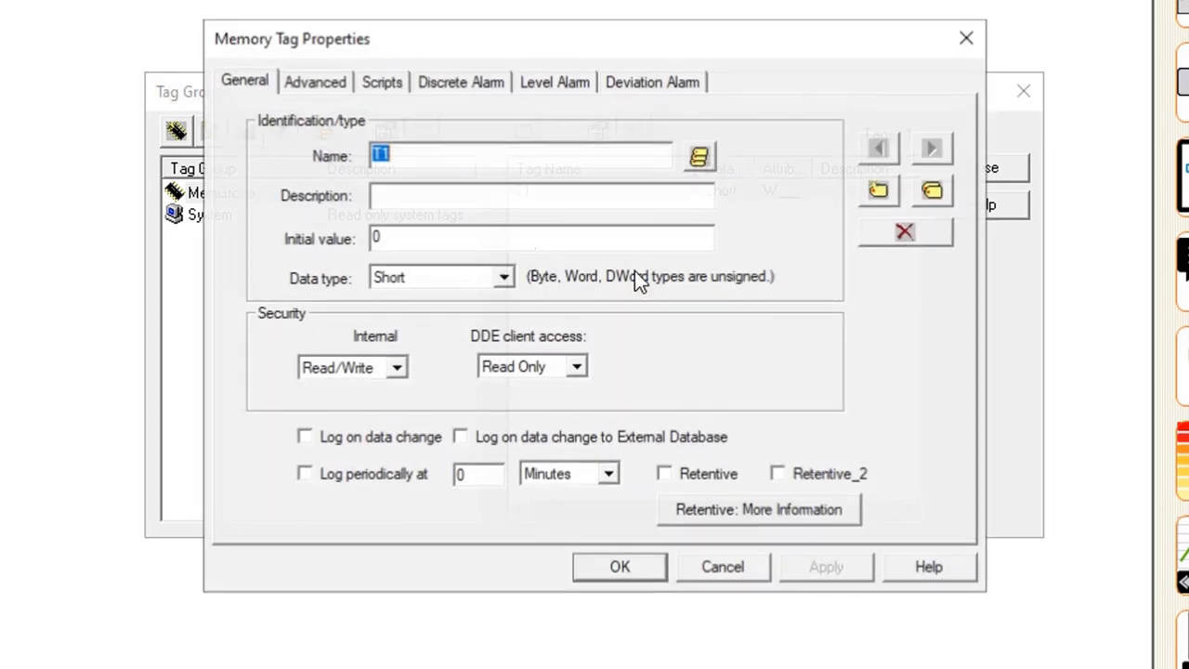
double_click(933, 190)
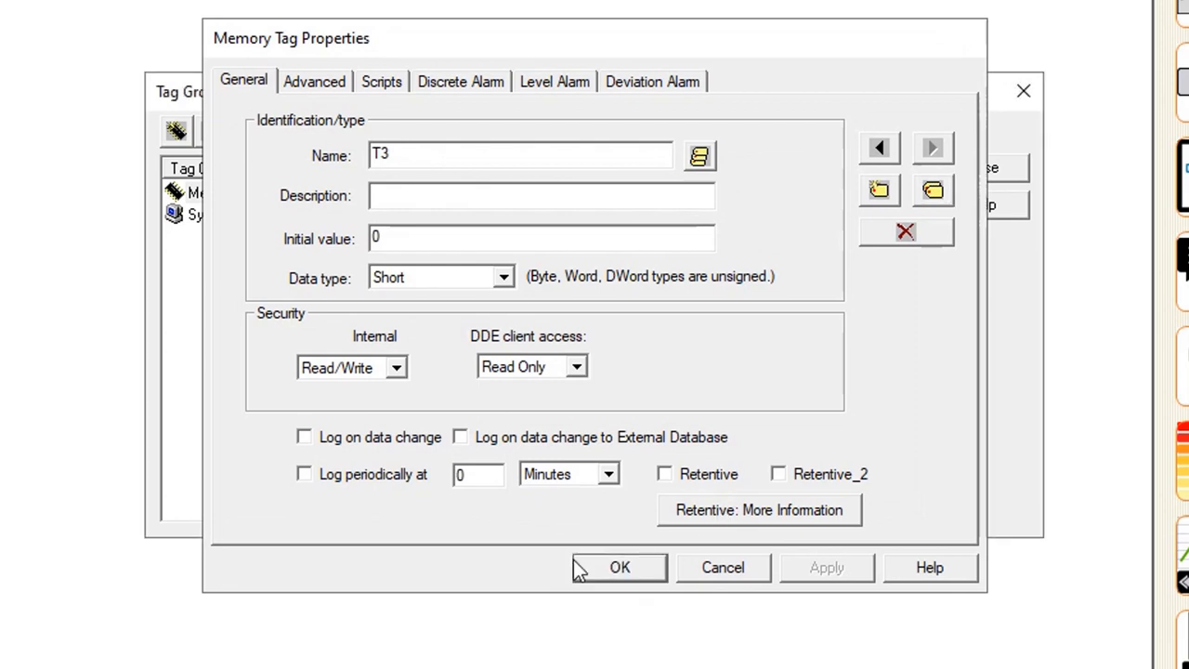
click(578, 563)
- Create a virtual tag group named VGroup
click(246, 132)
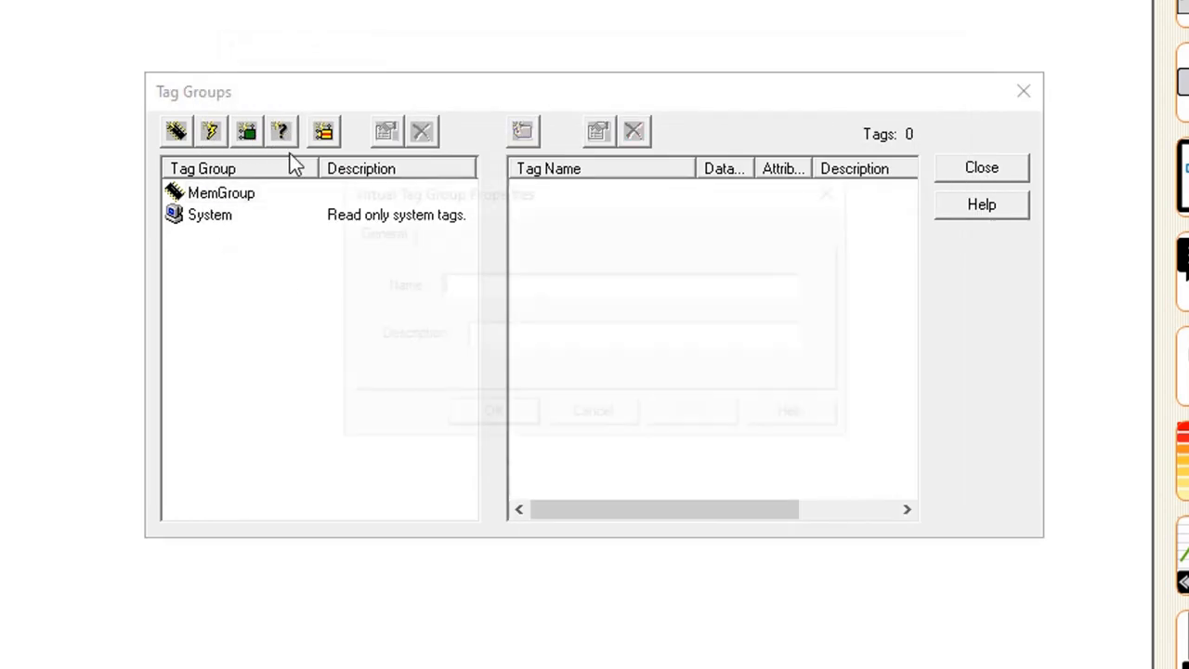
text(VGroup)
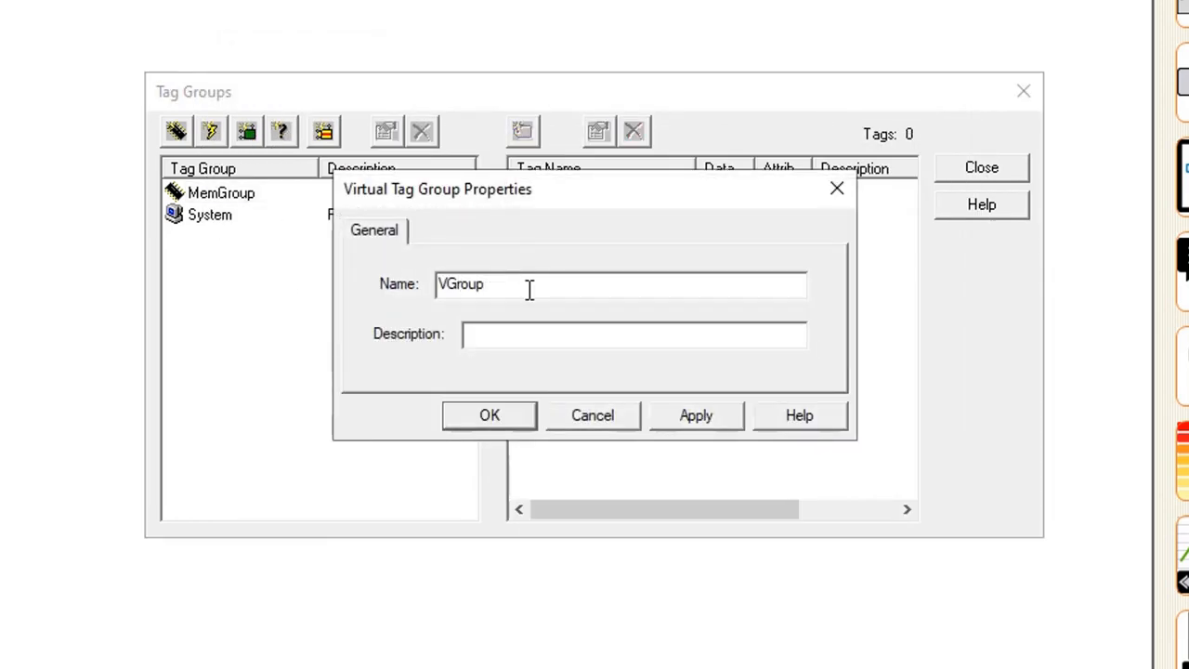
click(522, 418)
- Add a virtual tag named V1 to VGroup and finish editing the tag groups
click(522, 131)
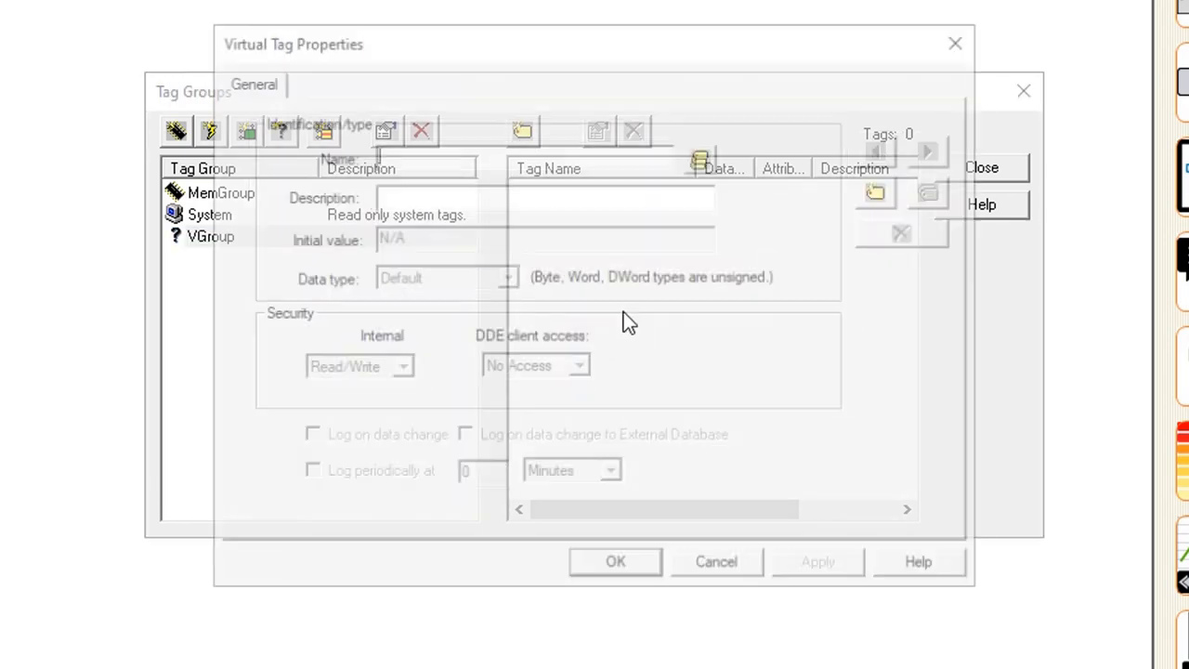
text(V1)
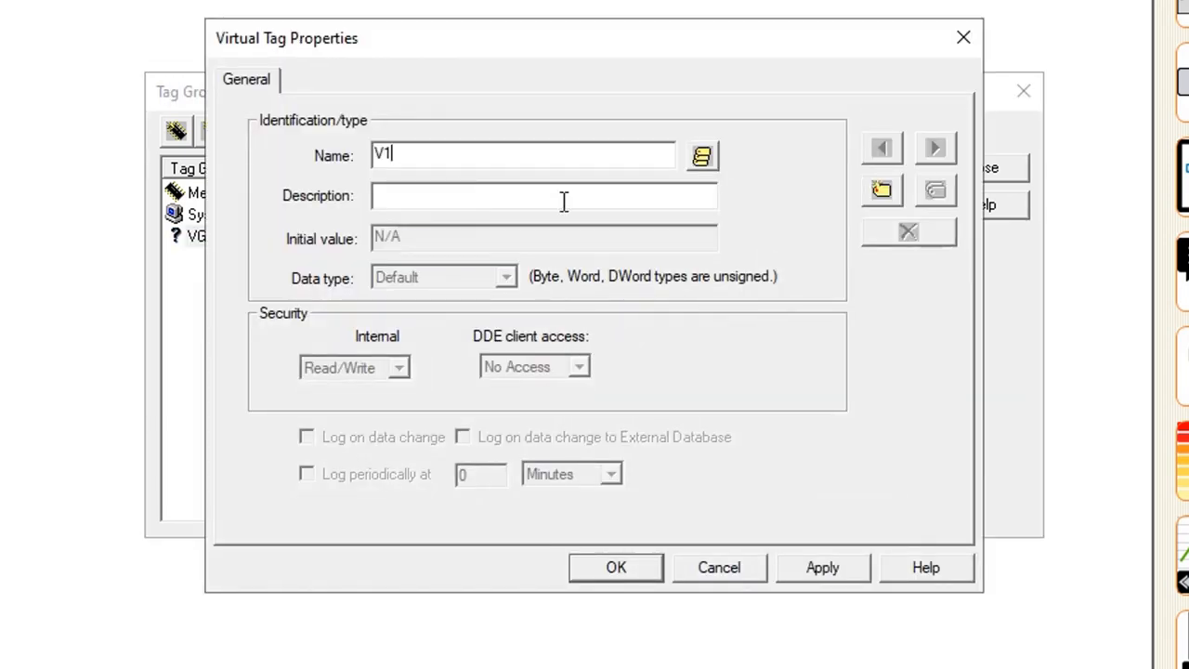
click(782, 576)
click(650, 565)
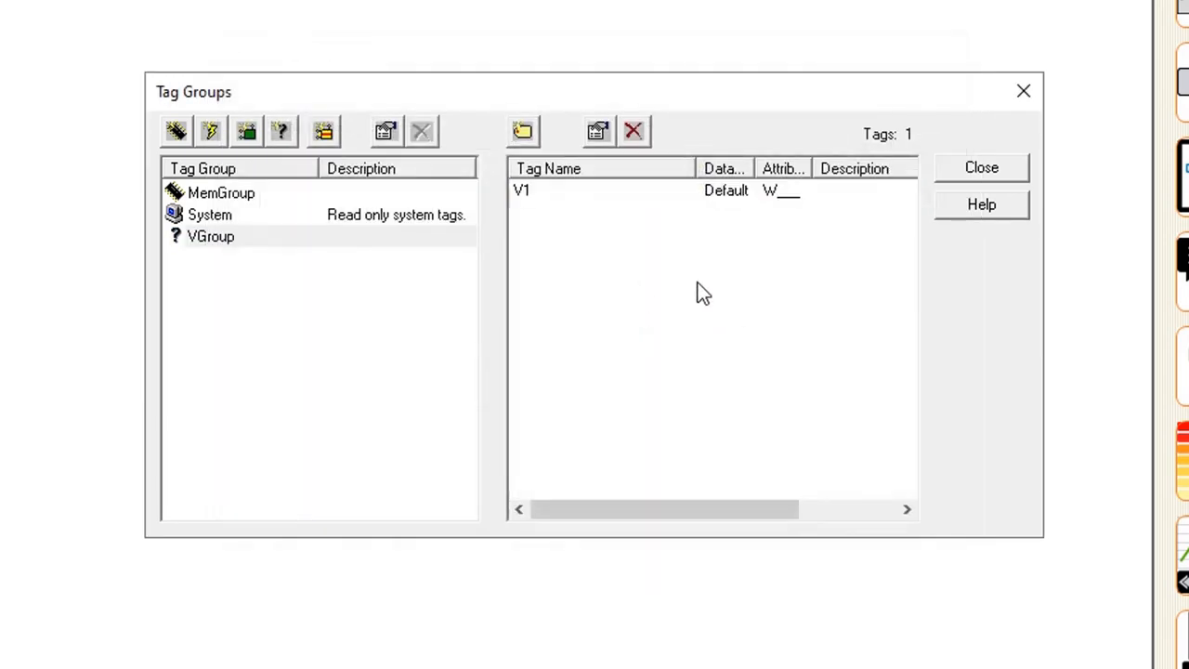
click(961, 169)
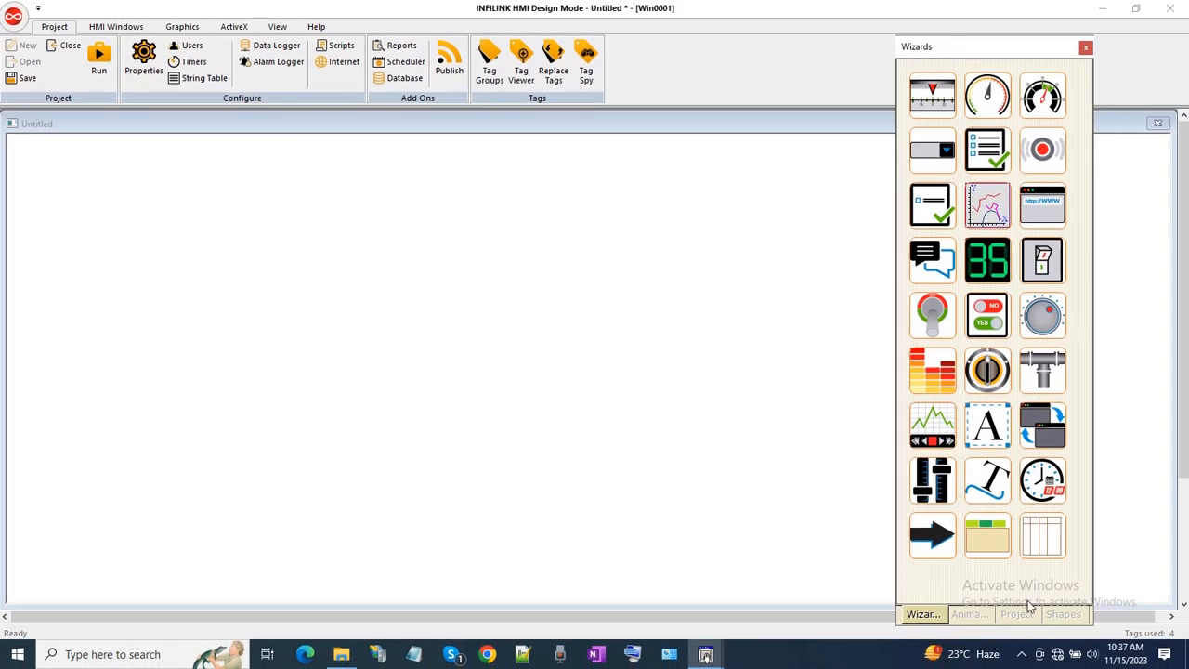
- Expand the Tags branch of the project tree to examine the tags in MemGroup, System and VGroup
click(1017, 614)
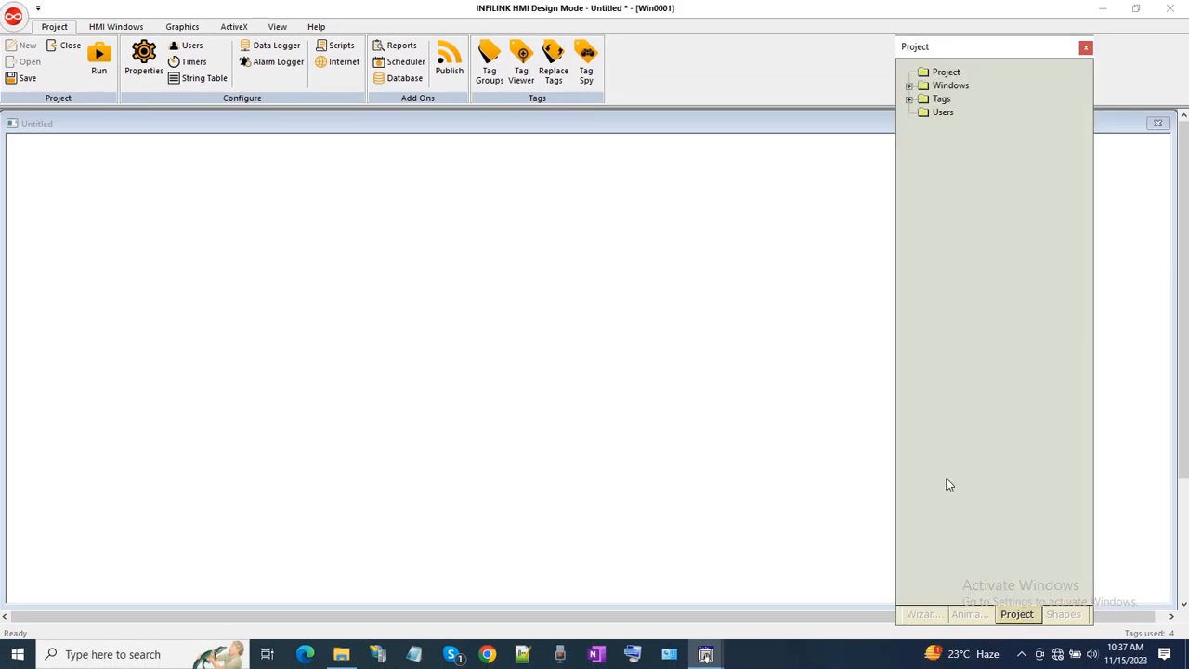
click(909, 98)
click(922, 112)
click(922, 166)
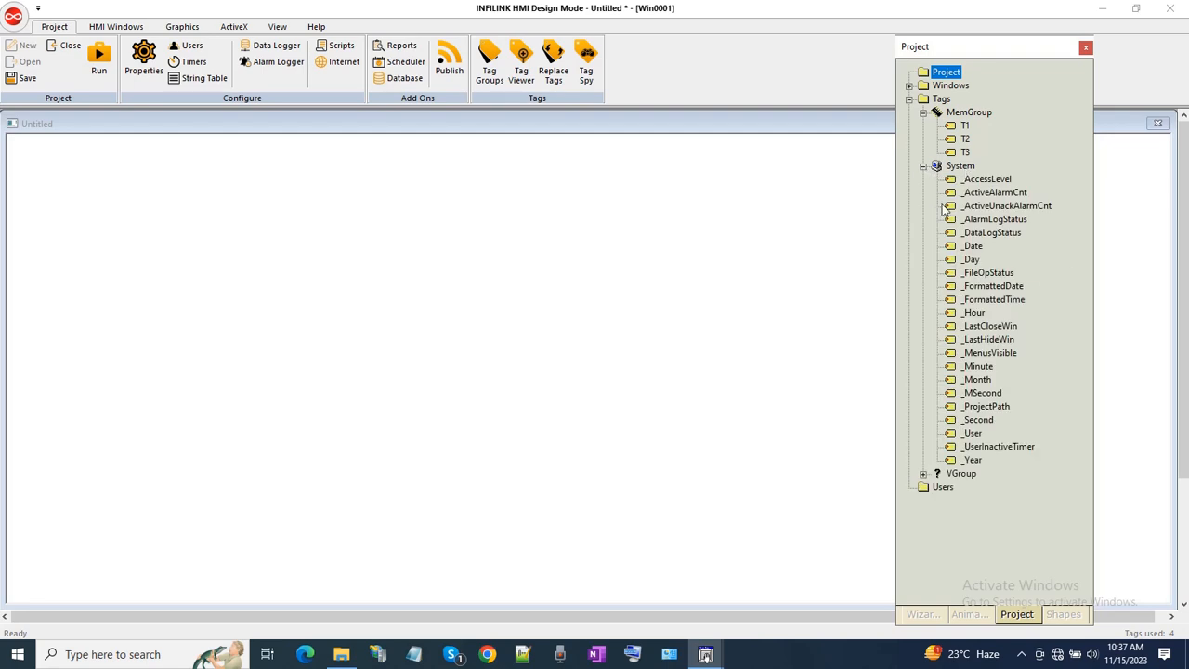
click(922, 166)
click(922, 178)
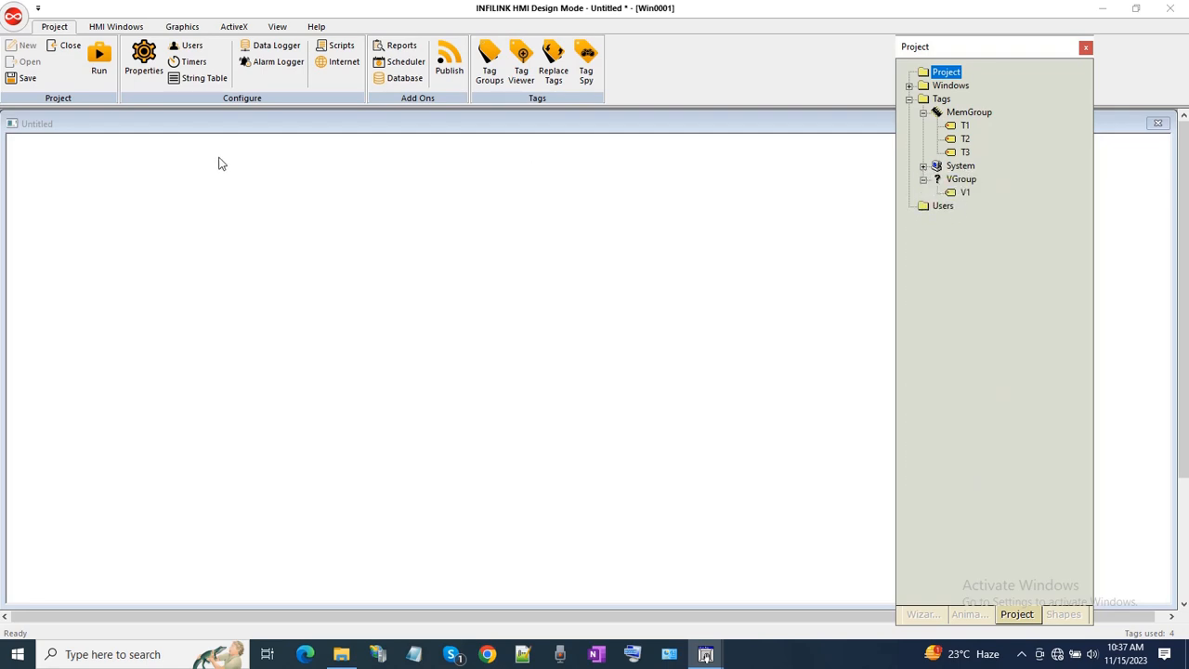
click(286, 177)
click(258, 198)
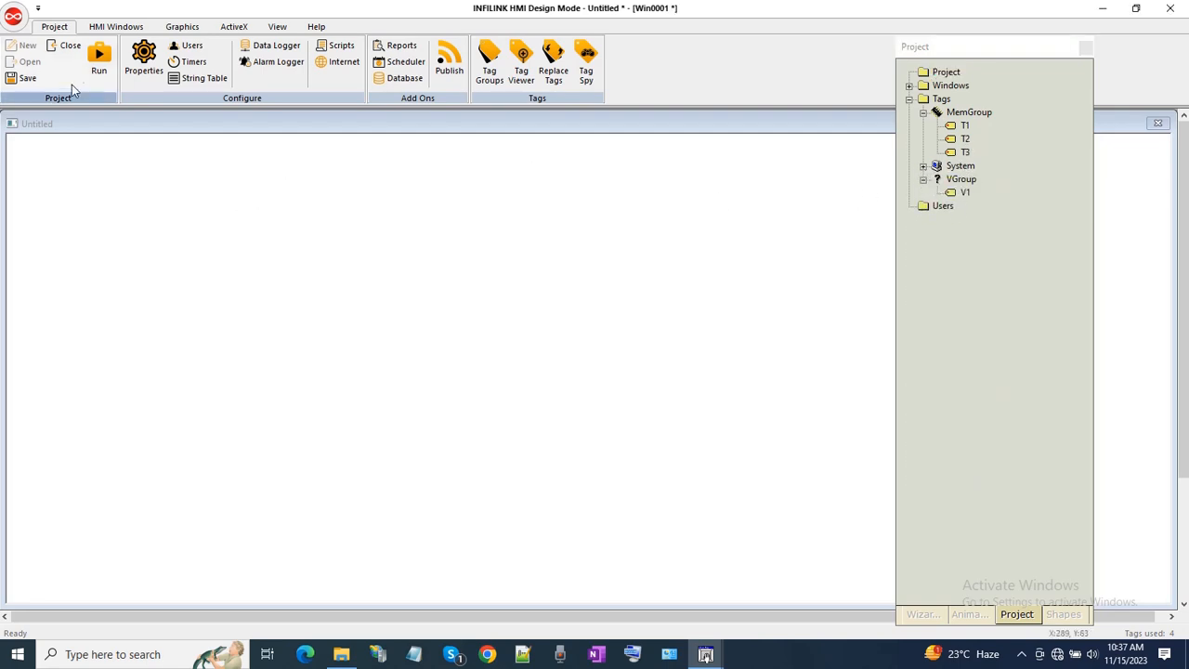
- Place a text object near the upper-left corner of the drawing window and set its text to T1
click(183, 26)
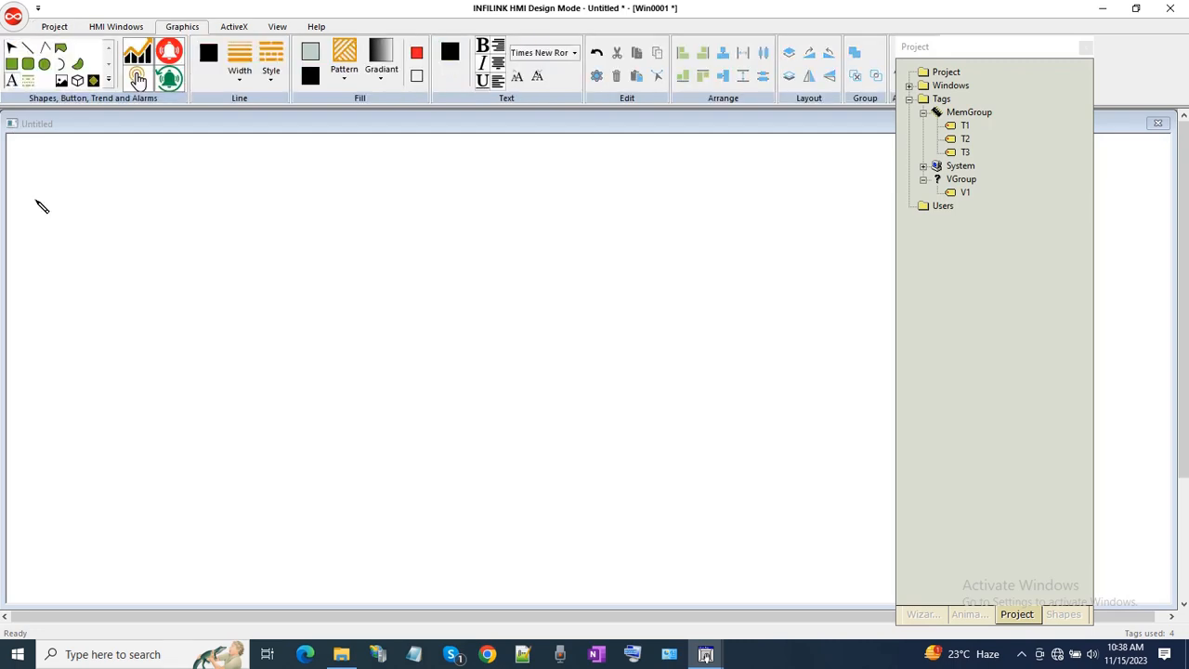
drag(30, 161, 118, 200)
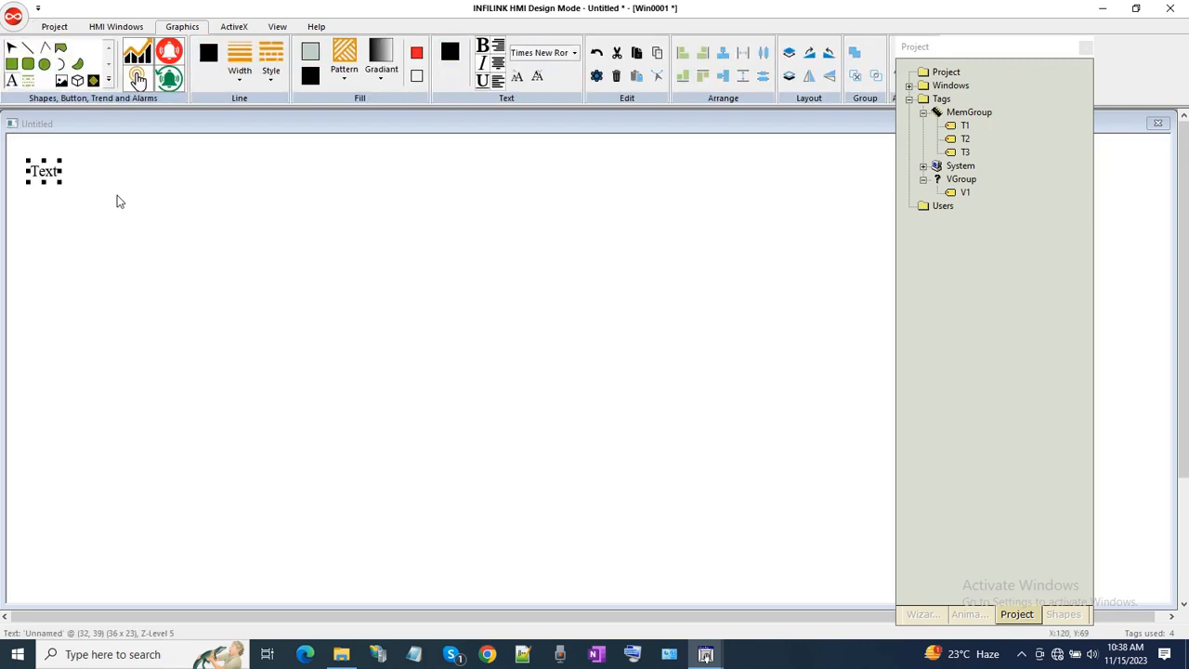
right_click(41, 165)
click(74, 260)
double_click(516, 360)
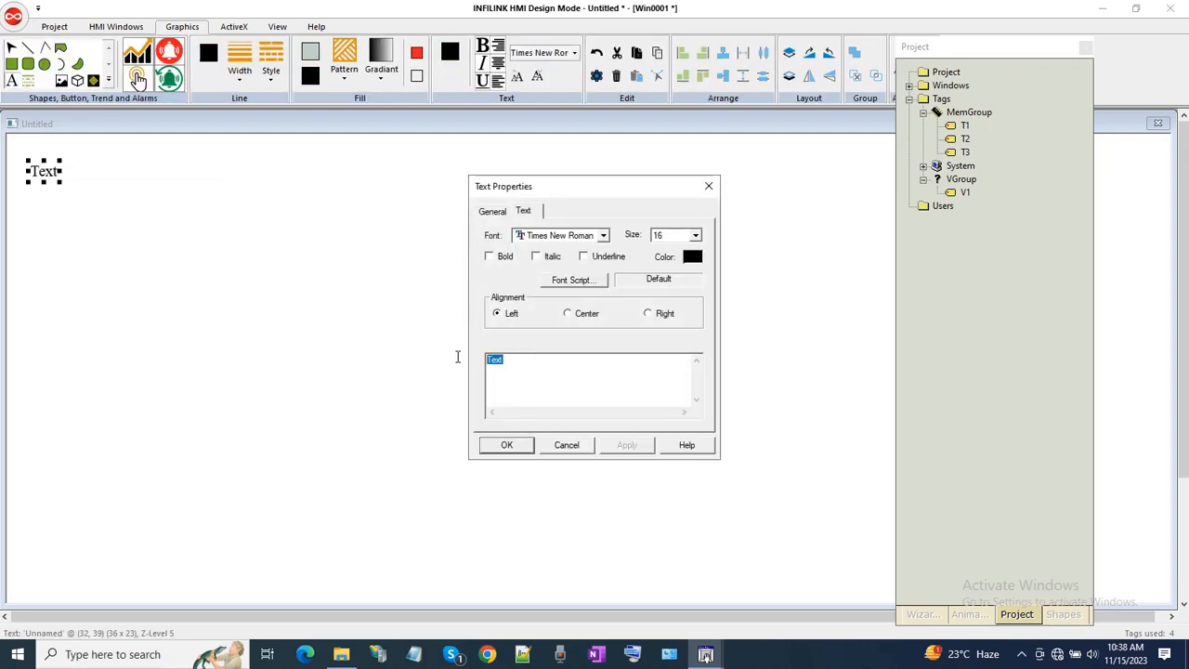
text(T1)
click(506, 444)
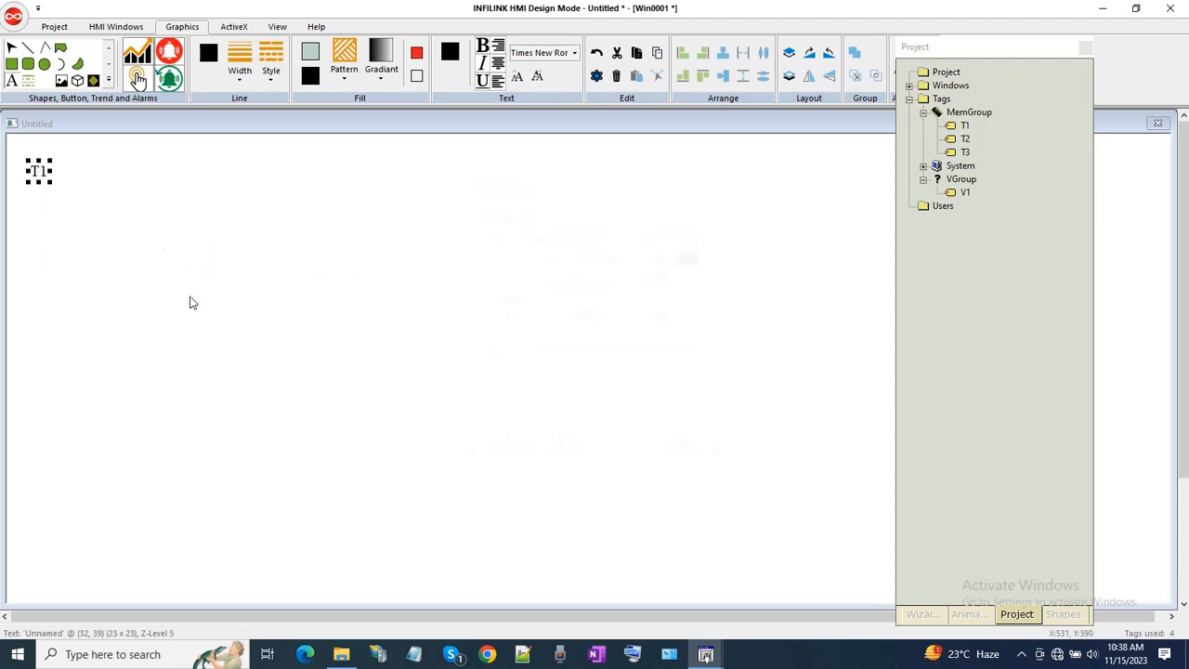
- Duplicate the T1 label and place the copy beside it on the same line, at about X 103, Y 38
right_click(48, 173)
click(85, 215)
drag(42, 174, 91, 170)
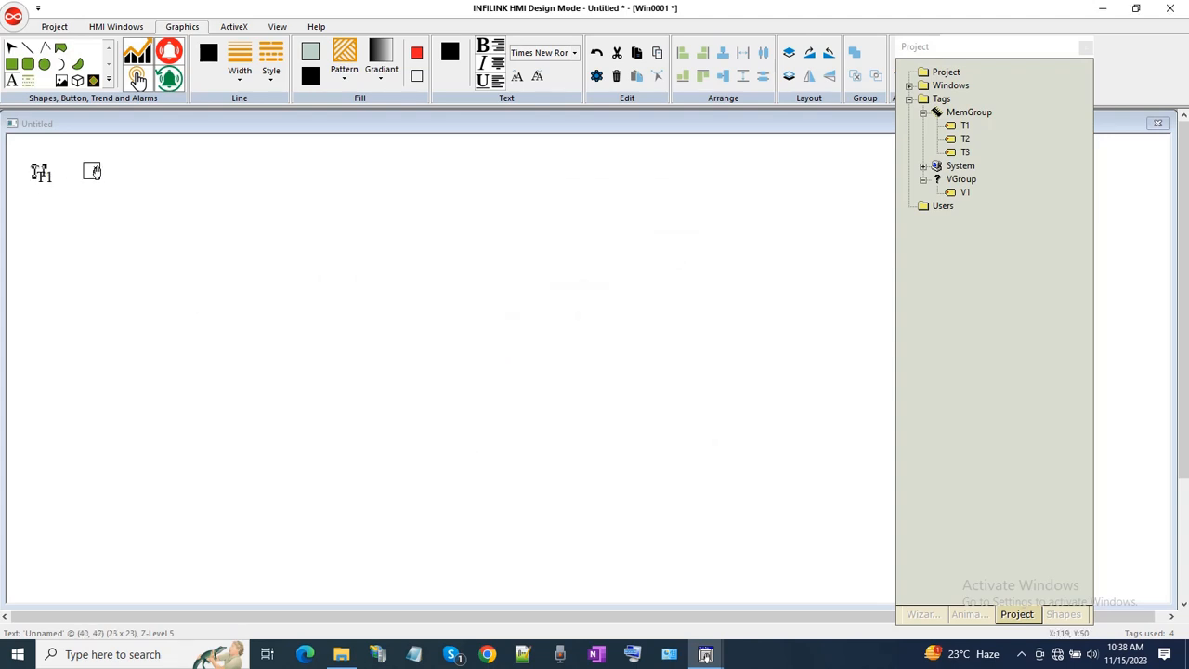
- Animate the copied label with Show Value, using tag T1 treated as a signed decimal integer
right_click(91, 170)
click(151, 245)
click(746, 324)
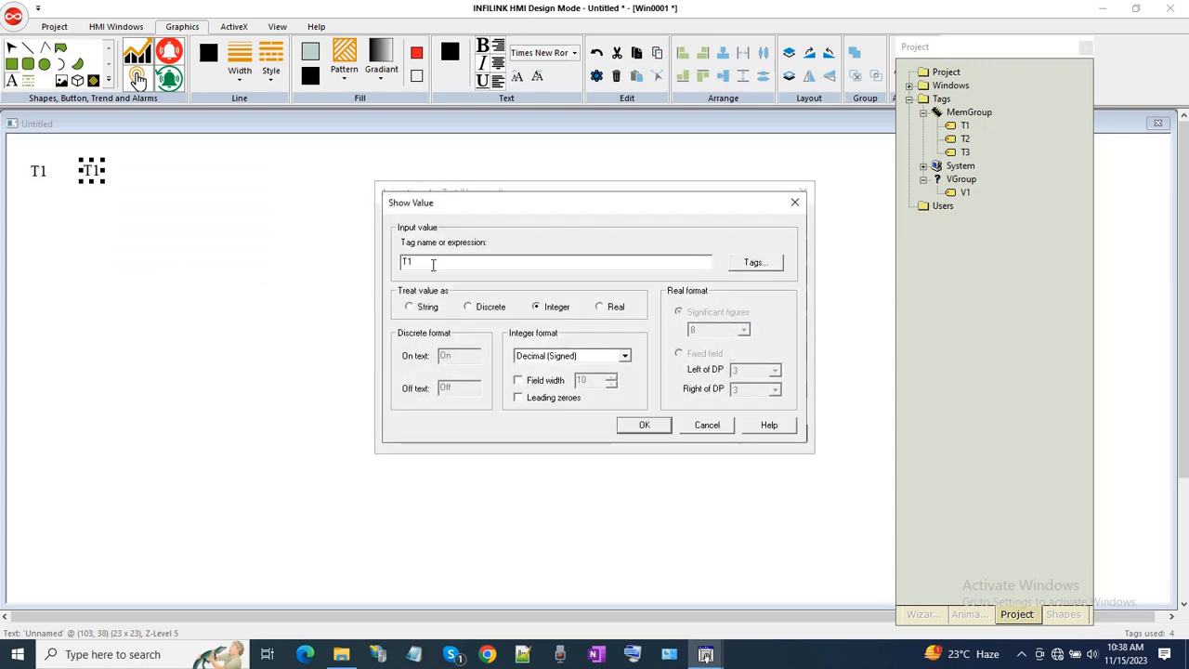
text(T1)
click(643, 424)
click(709, 430)
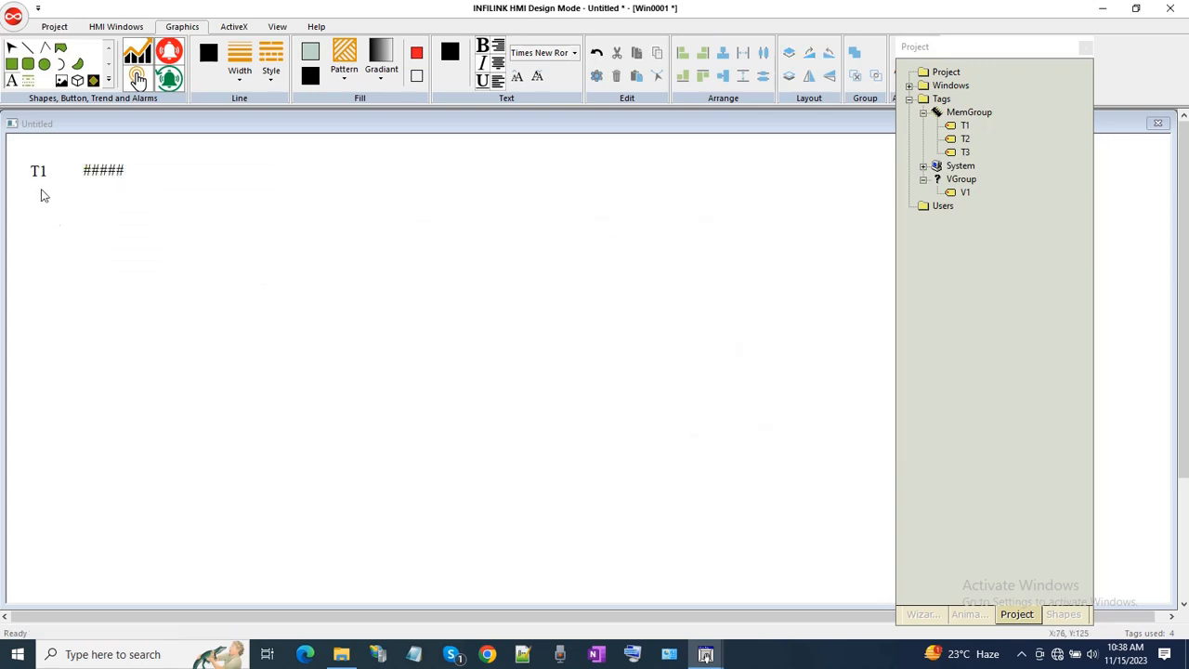
drag(21, 146, 183, 203)
click(206, 182)
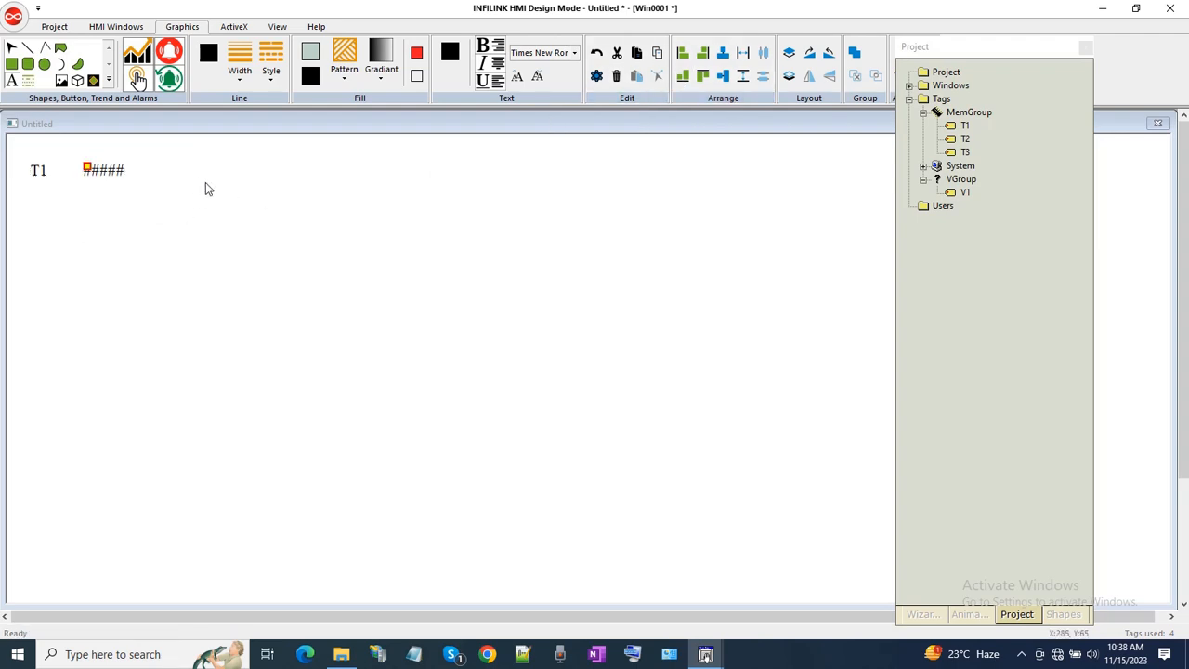
- Insert a horizontal slider of about 454 x 56 beside the T1 value display
click(922, 613)
click(936, 482)
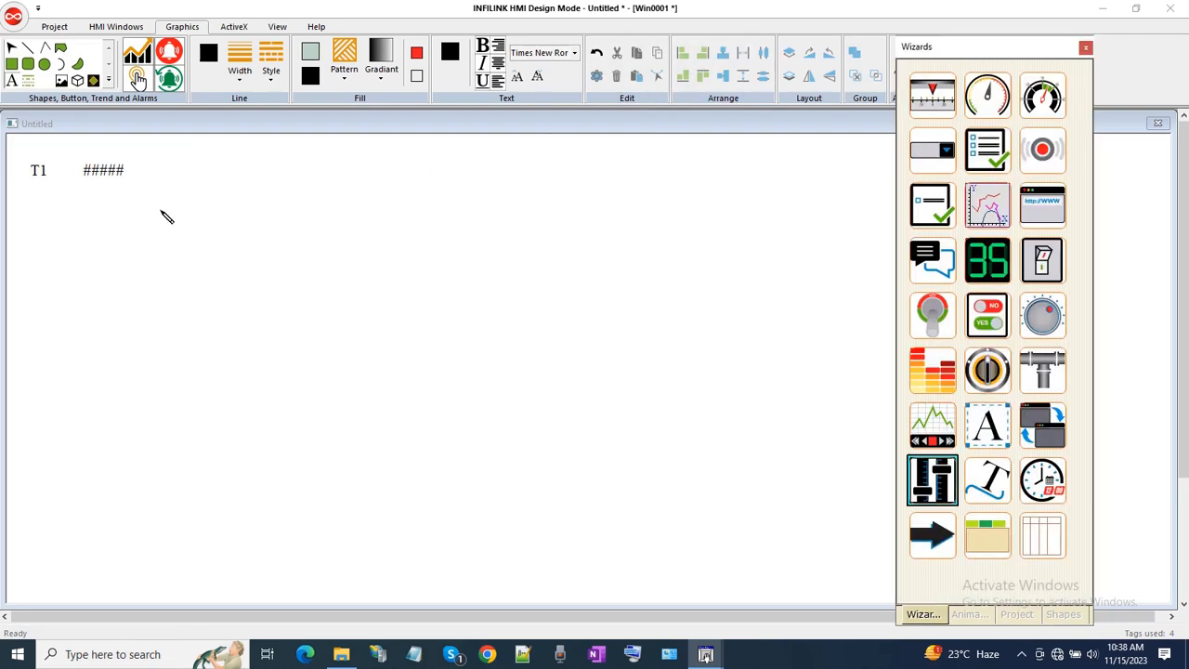
drag(168, 150, 507, 194)
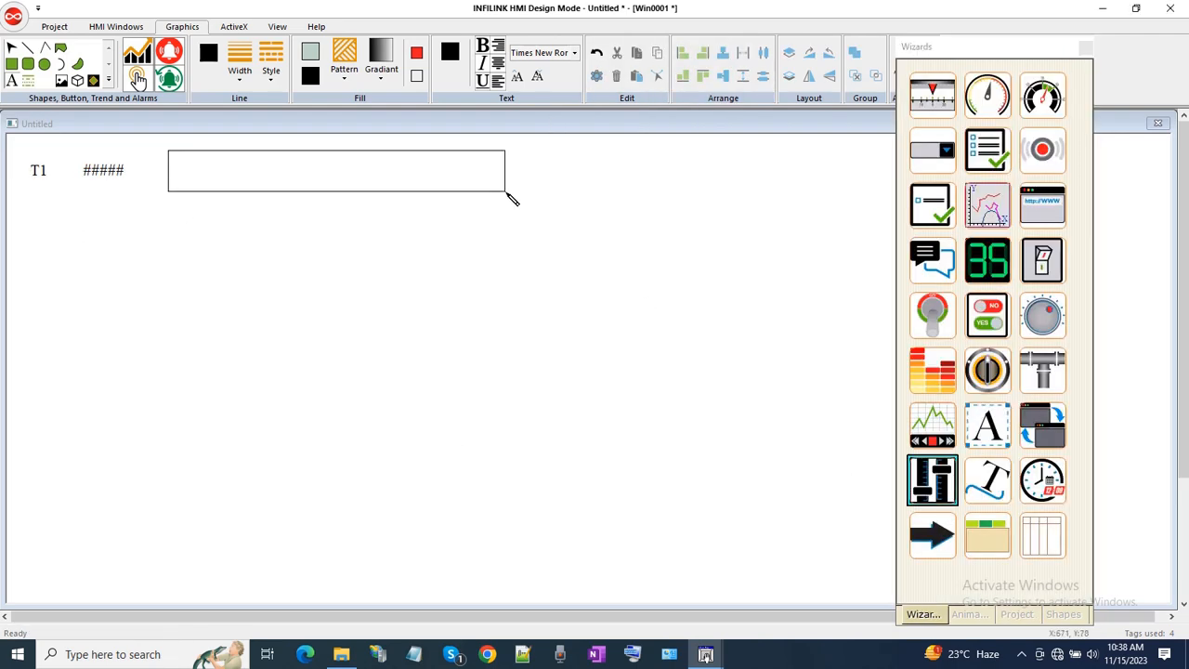
- Assign T1 as the pointer tag of the new slider
right_click(382, 180)
click(409, 271)
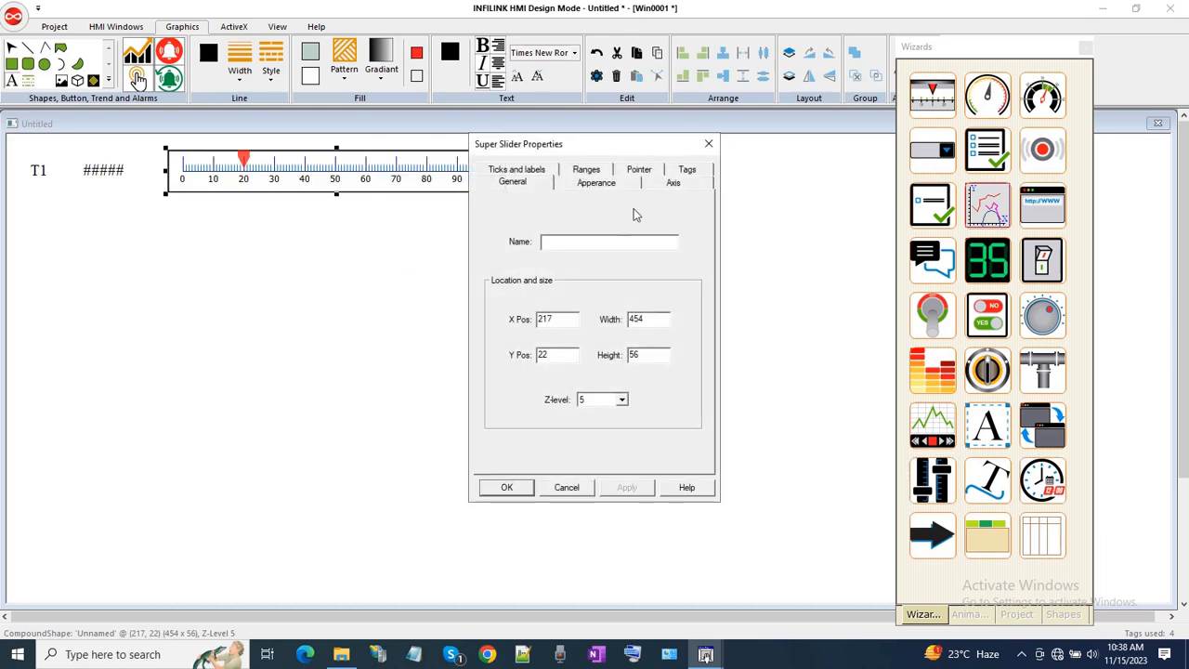
click(685, 182)
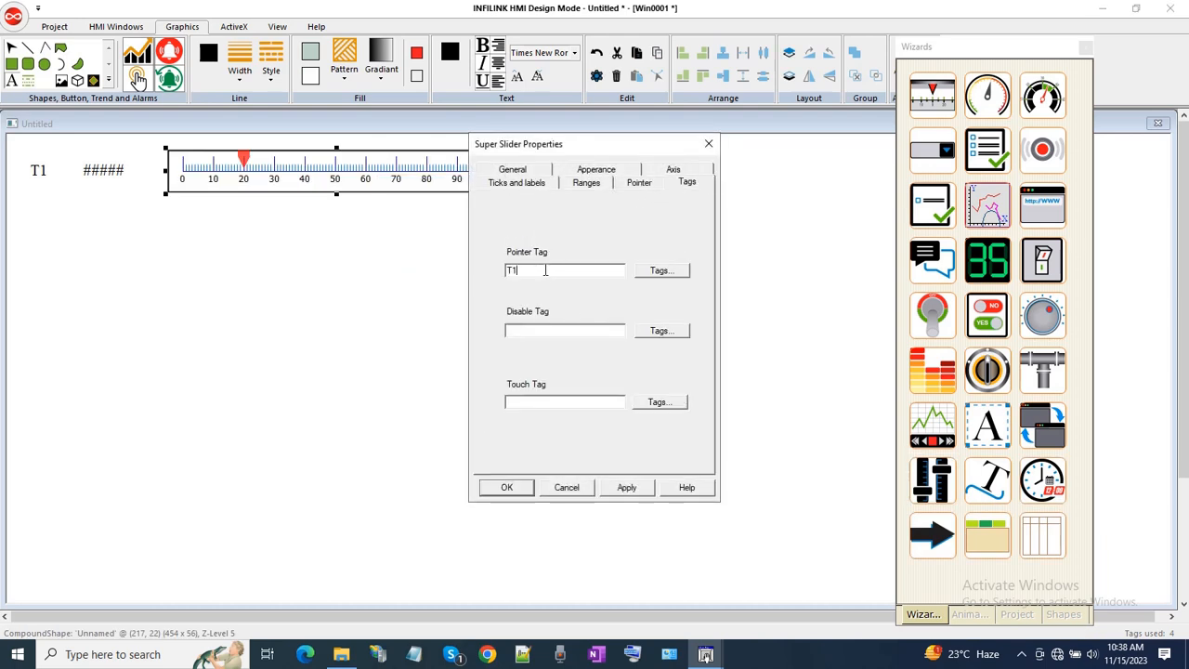
click(520, 488)
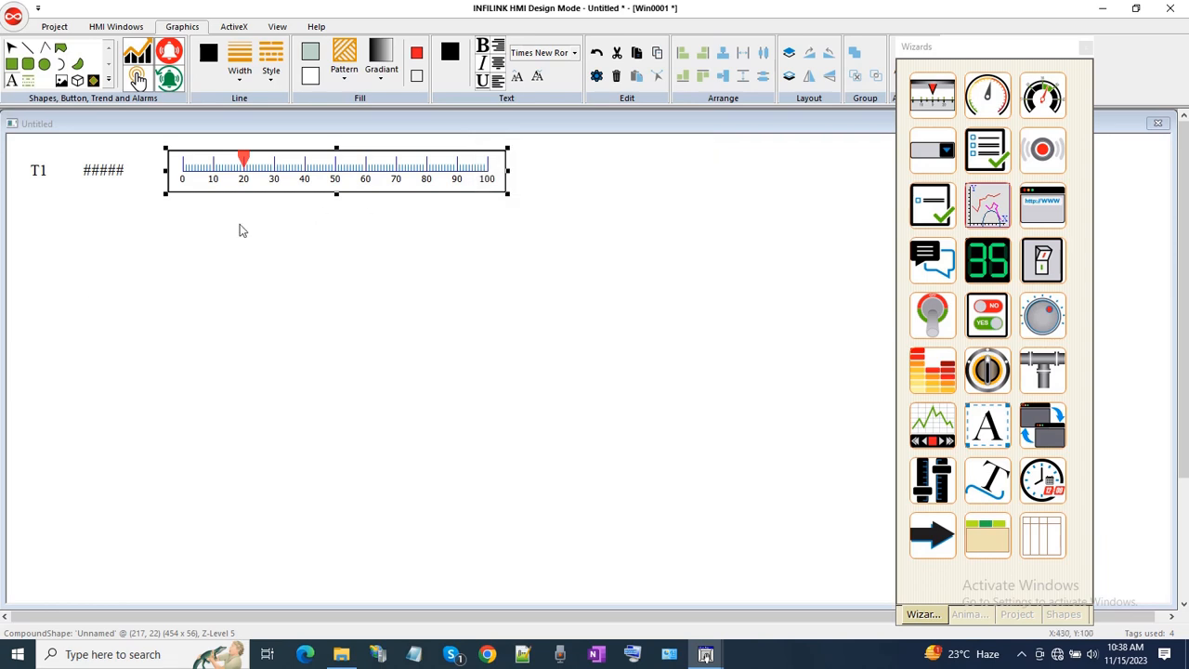
- Group the T1 label, its value display and the slider into one object
drag(22, 146, 464, 215)
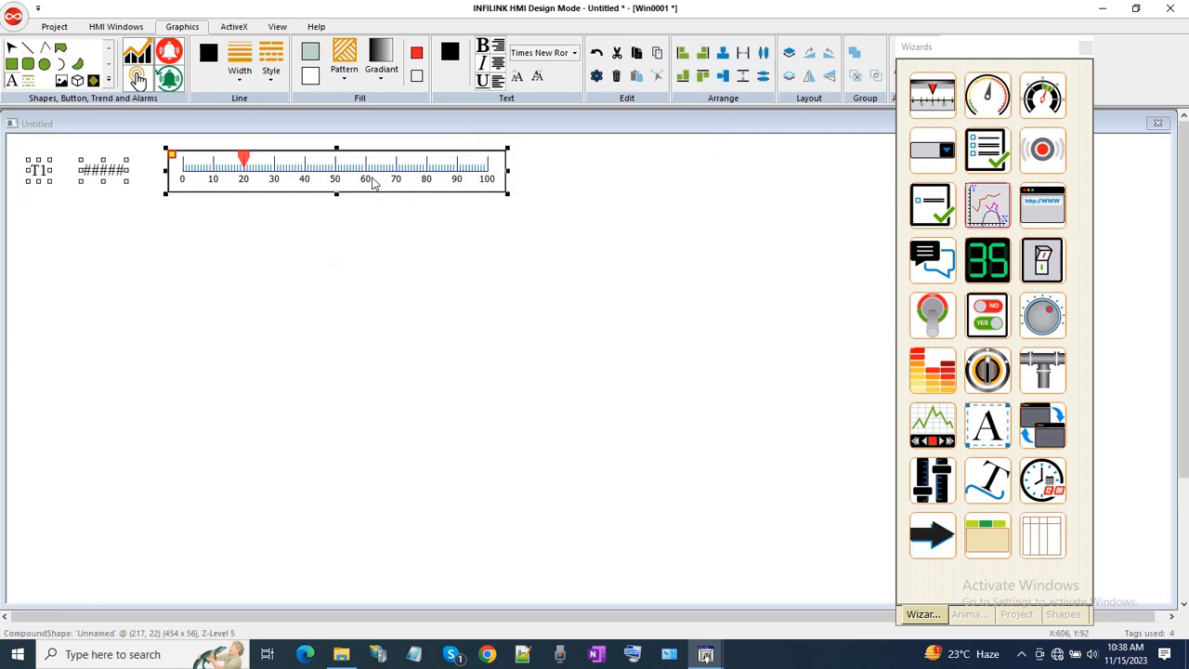
right_click(378, 175)
click(430, 270)
click(358, 243)
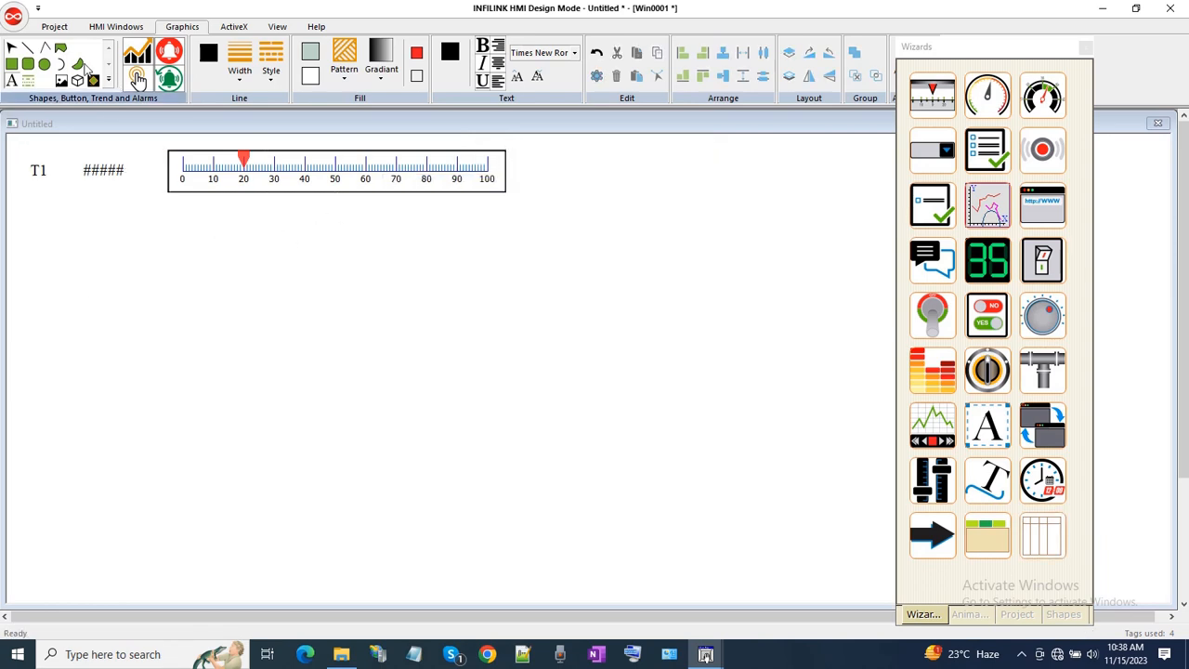
- Run the project, move the T1 slider's pointer to test the value display, and exit run mode
click(54, 26)
click(98, 59)
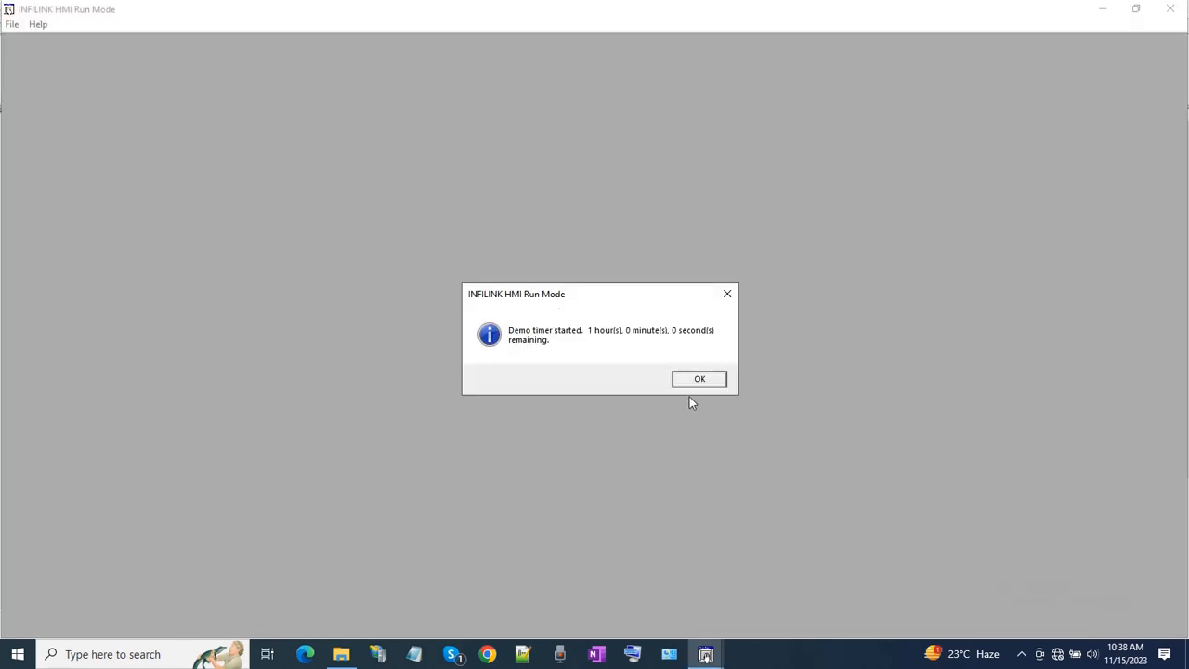
click(683, 381)
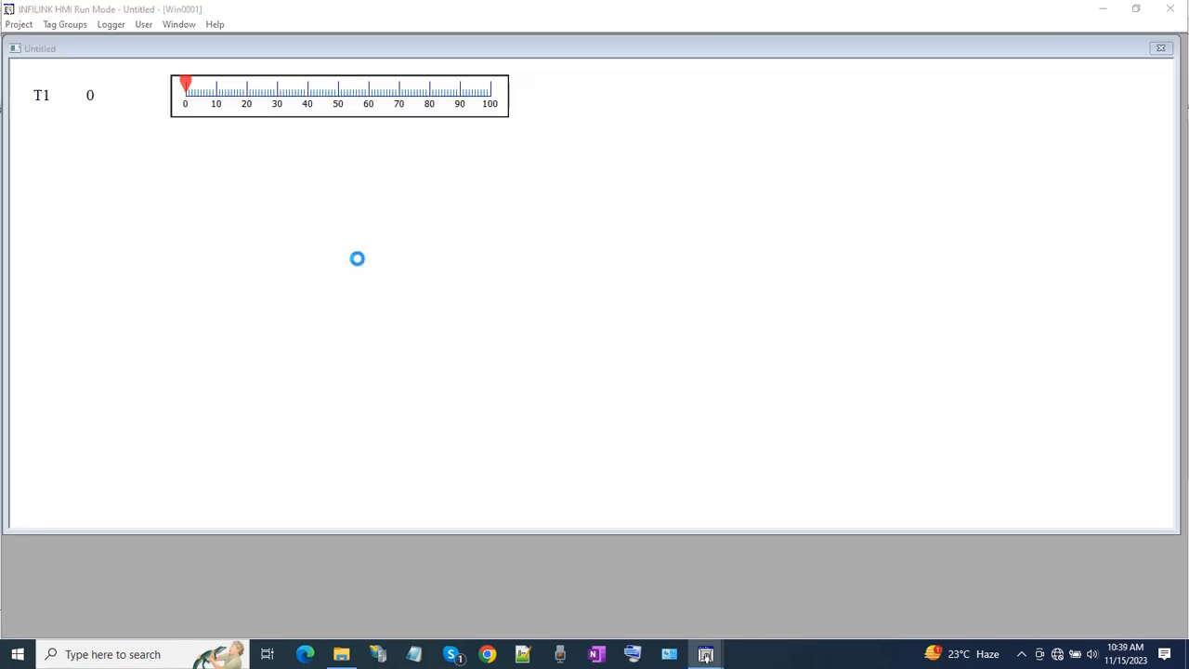
drag(189, 90, 364, 90)
click(1170, 9)
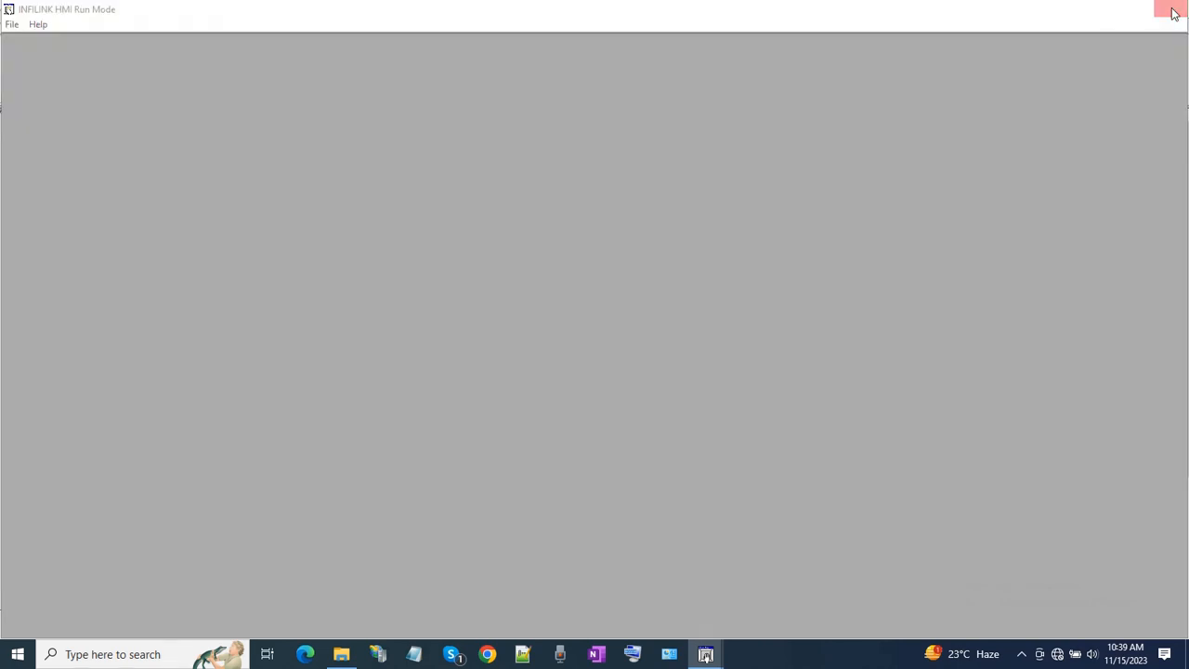
- Duplicate the T1 group and place the copy in the lower part of the drawing window, at about X 45, Y 451
click(155, 177)
right_click(121, 177)
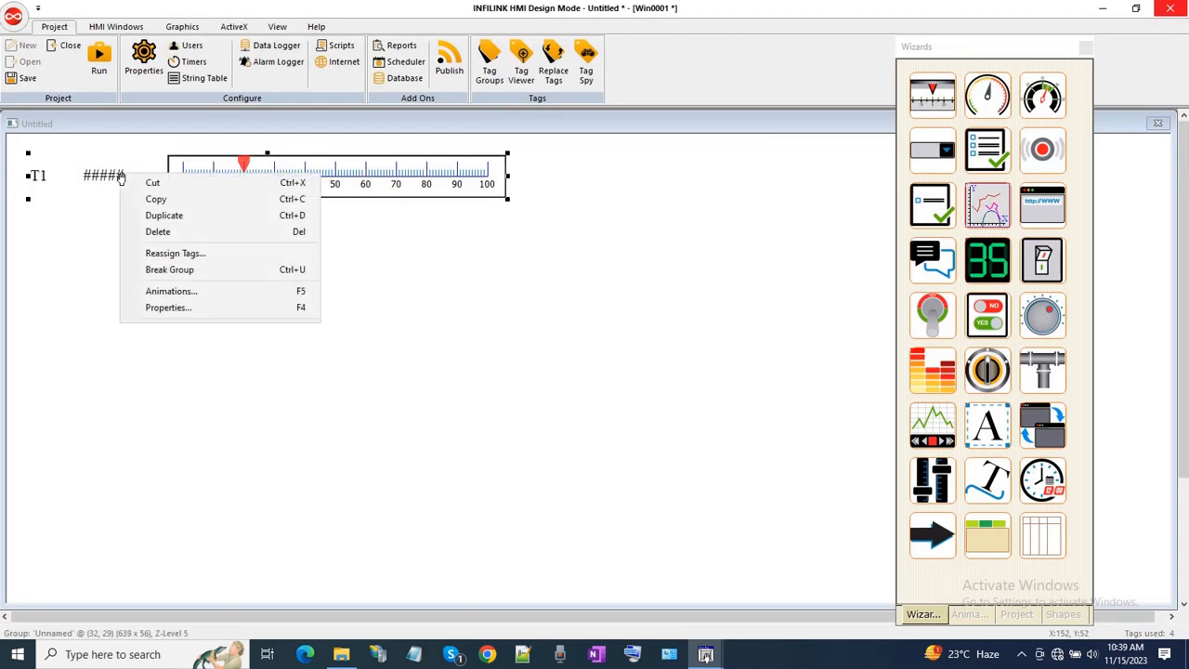
click(150, 219)
drag(218, 195, 223, 503)
- Reassign the T1 tag of the copied group to V1
right_click(231, 501)
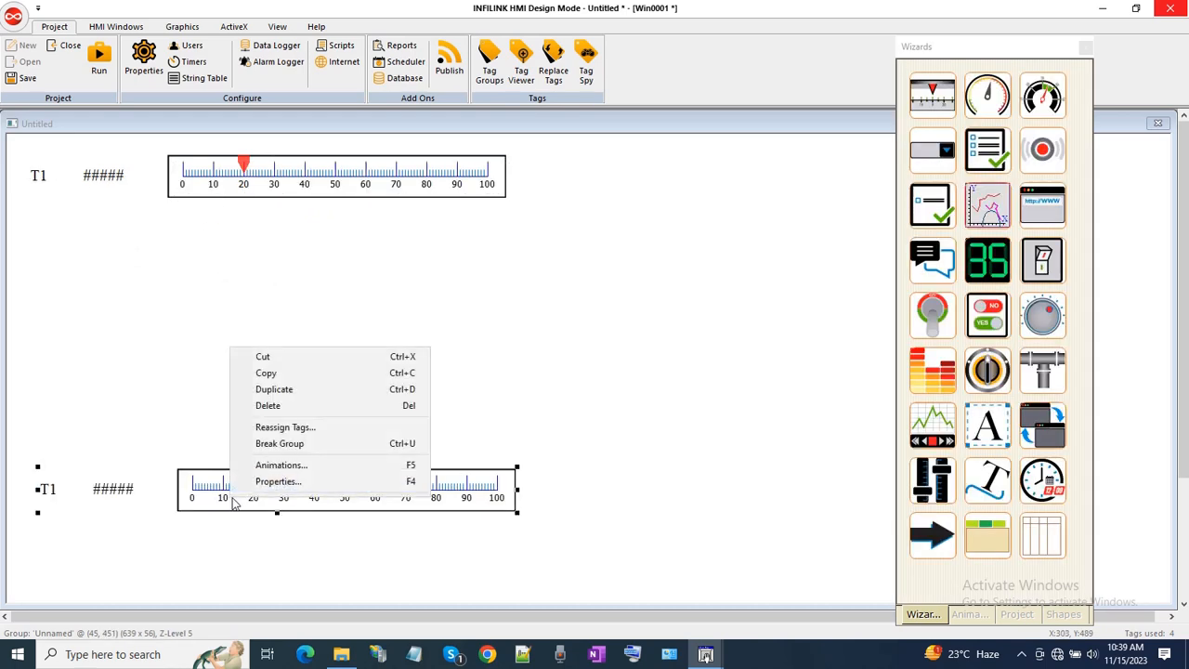
click(296, 427)
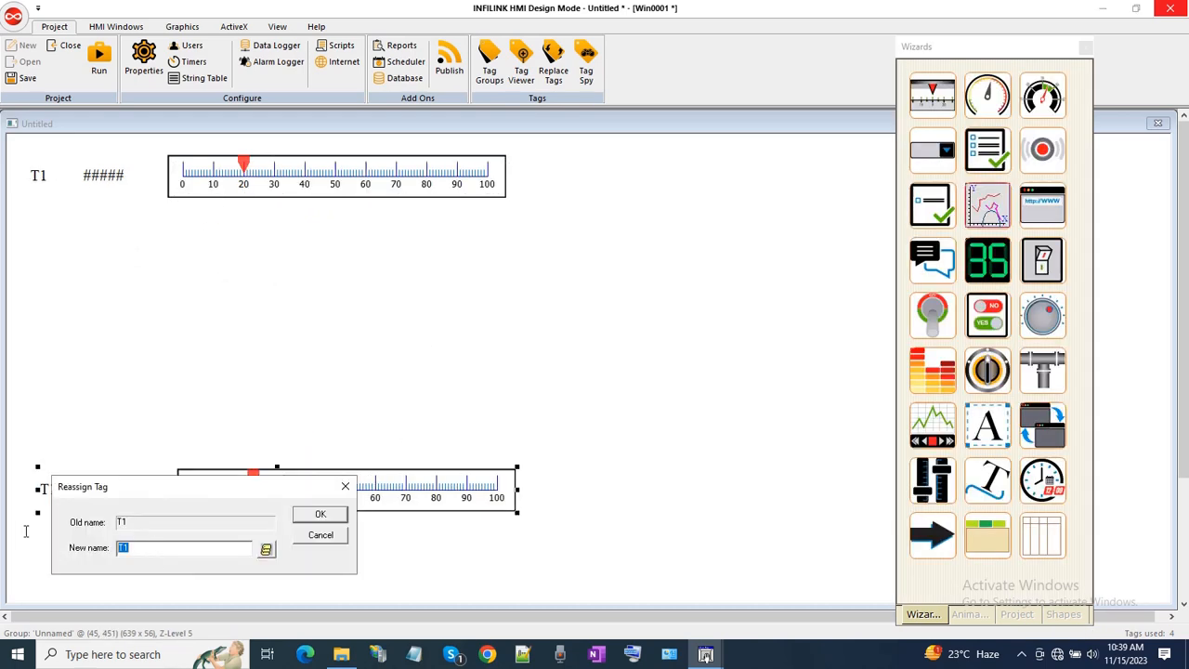
text(V)
click(321, 514)
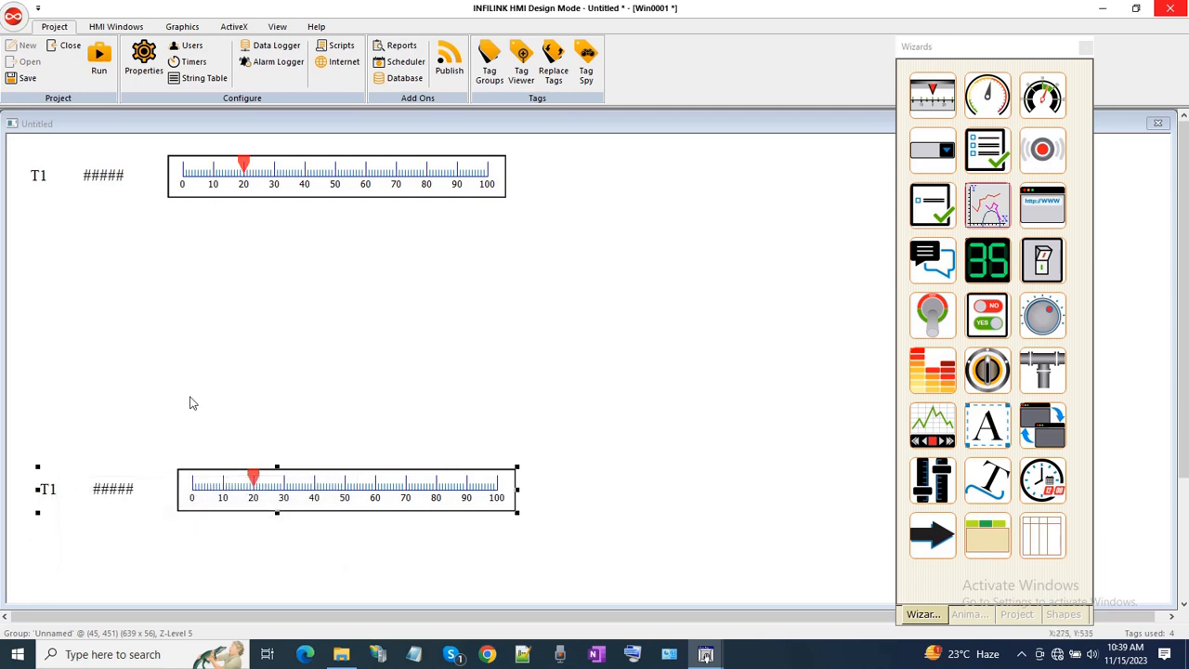
- Set the text of the label inside the copied group to V1
click(51, 491)
click(51, 490)
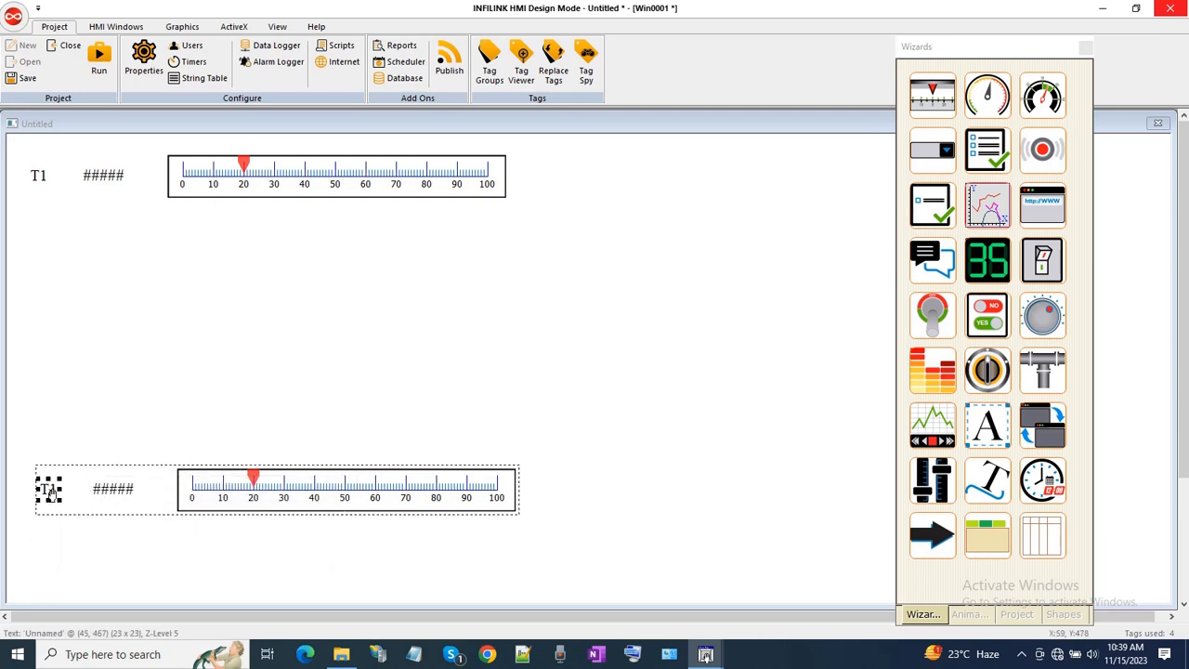
right_click(50, 488)
click(95, 609)
click(513, 361)
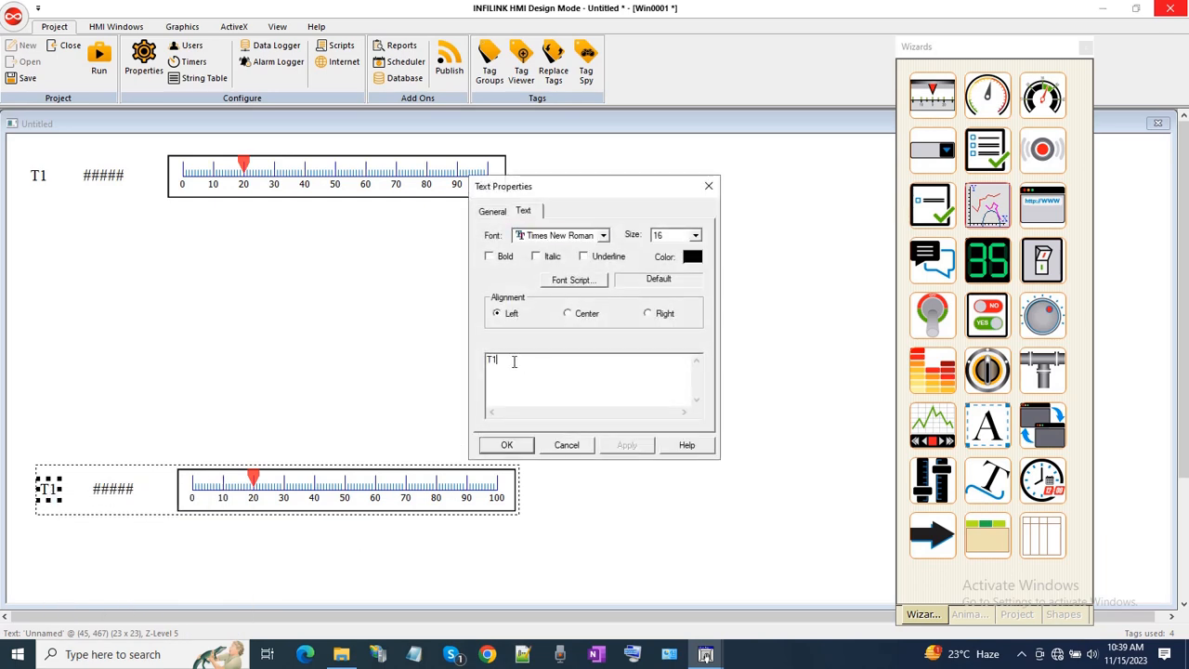
text(V1)
click(509, 444)
click(304, 396)
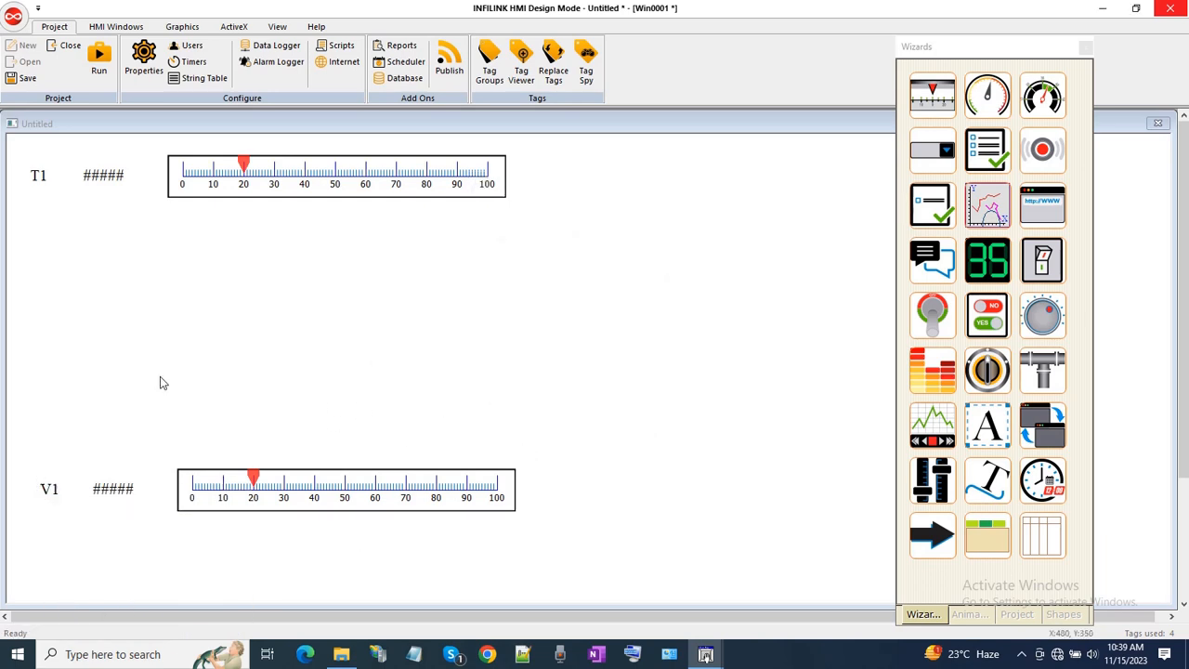
- Draw a button of about 189 x 39 just above the V1 row
click(180, 28)
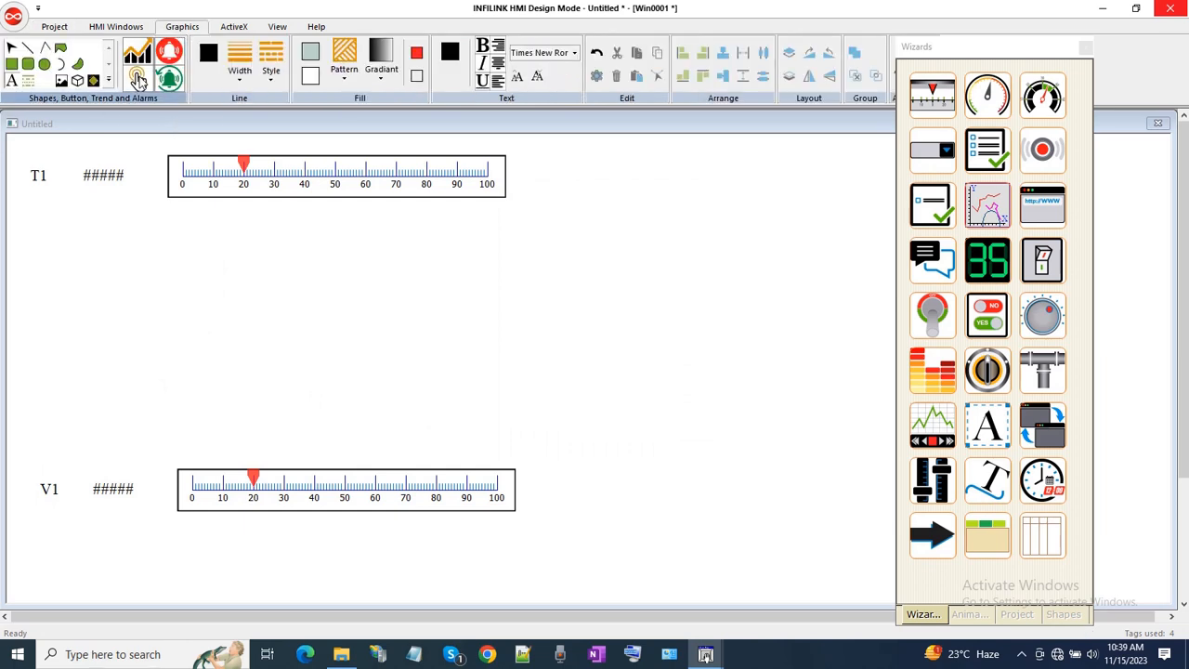
click(137, 79)
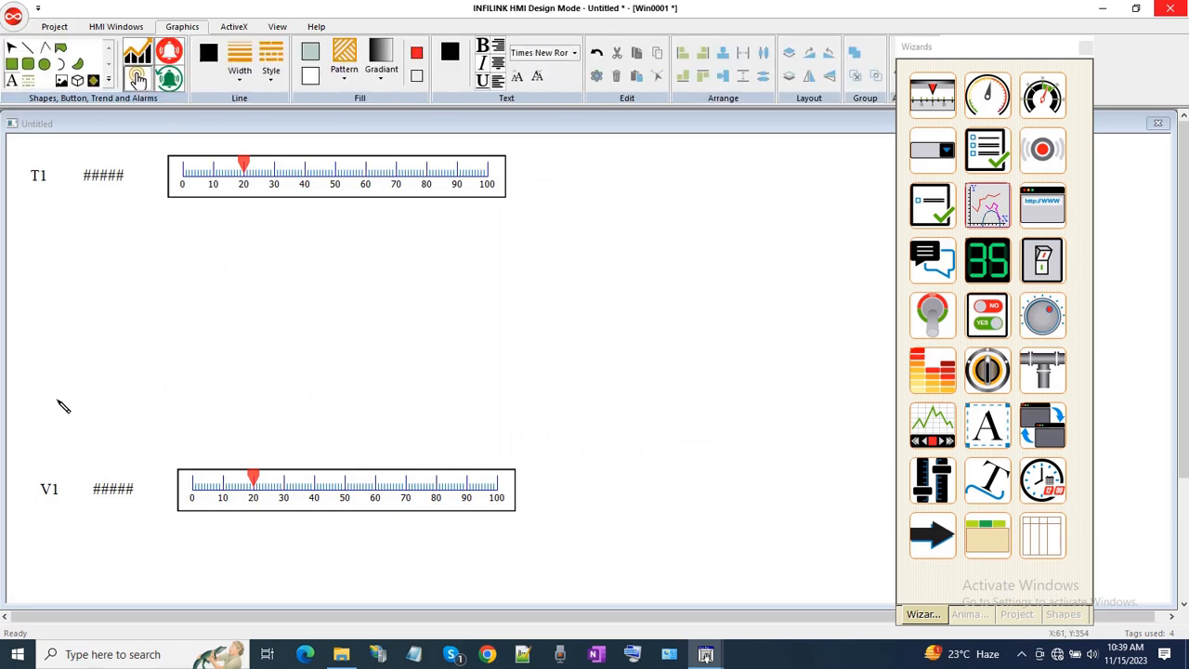
drag(57, 400, 198, 433)
- Set the button's text to V1.Name = "T1" and copy that text for reuse
right_click(141, 422)
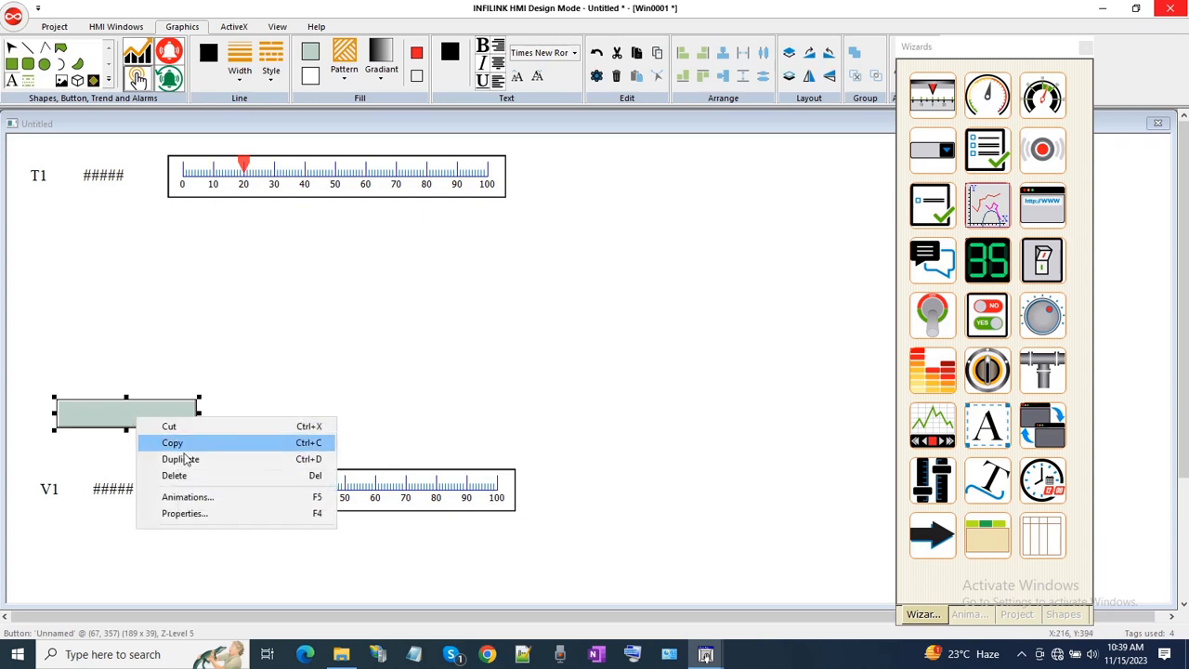
click(184, 512)
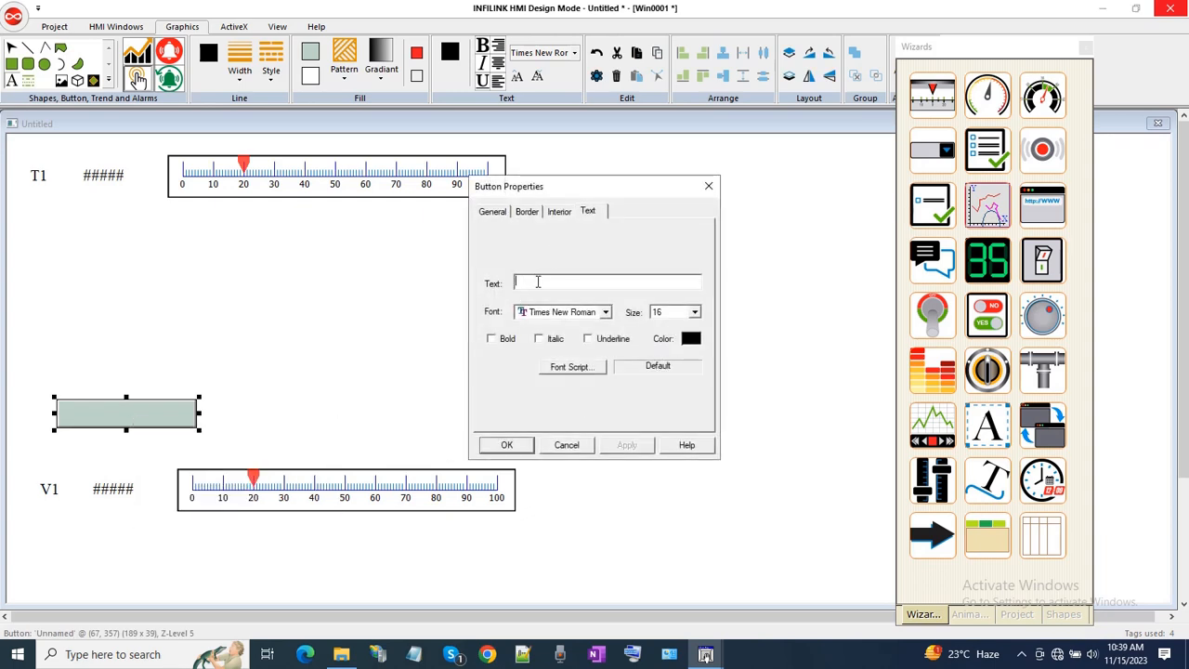
text(V1.Name = "T1)
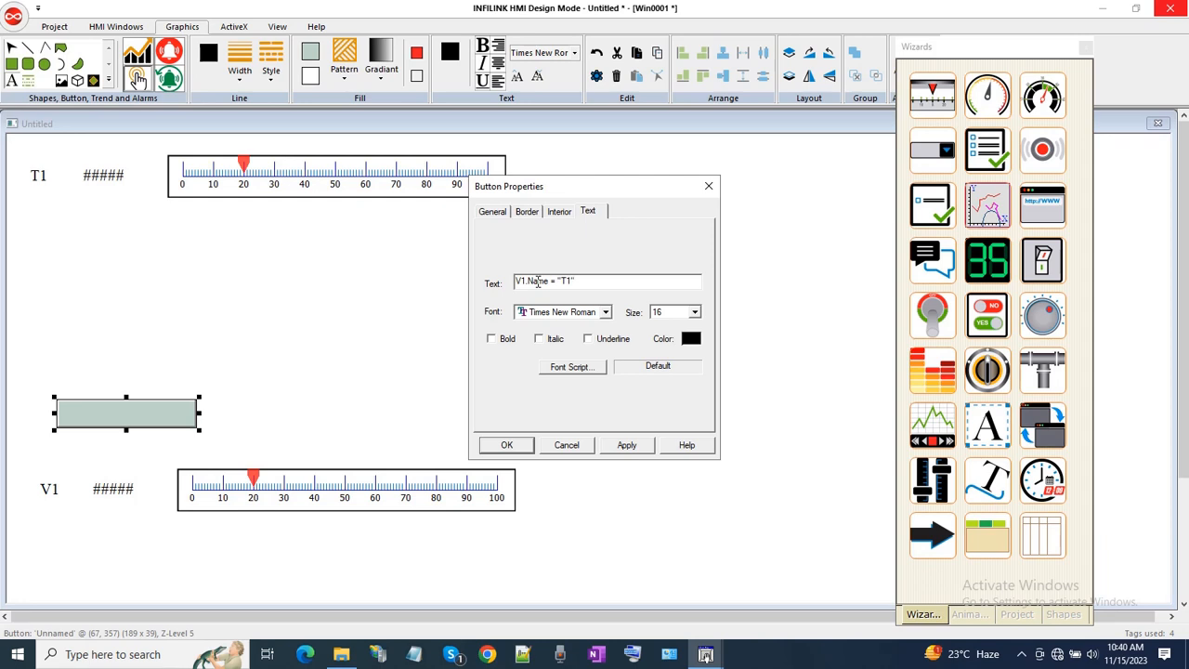
drag(583, 284, 519, 287)
key(ctrl+c)
click(506, 445)
- Add a Take Action animation to the button, running V1.Name = "T1" ; on button down, and verify the script
right_click(144, 425)
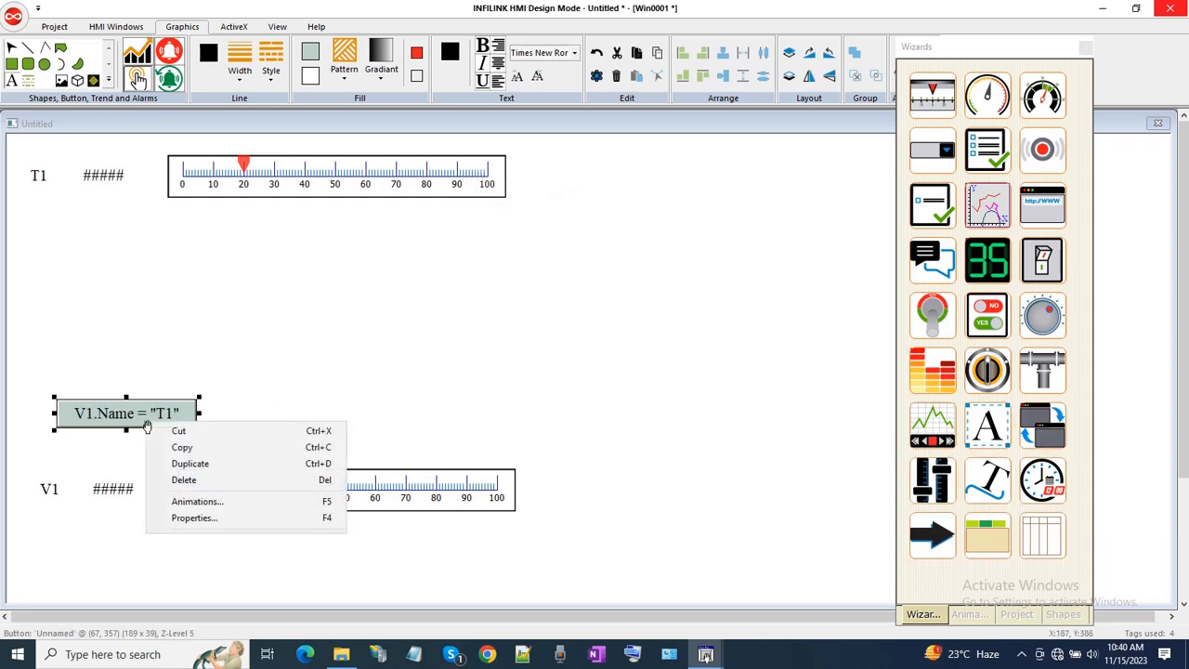
click(181, 501)
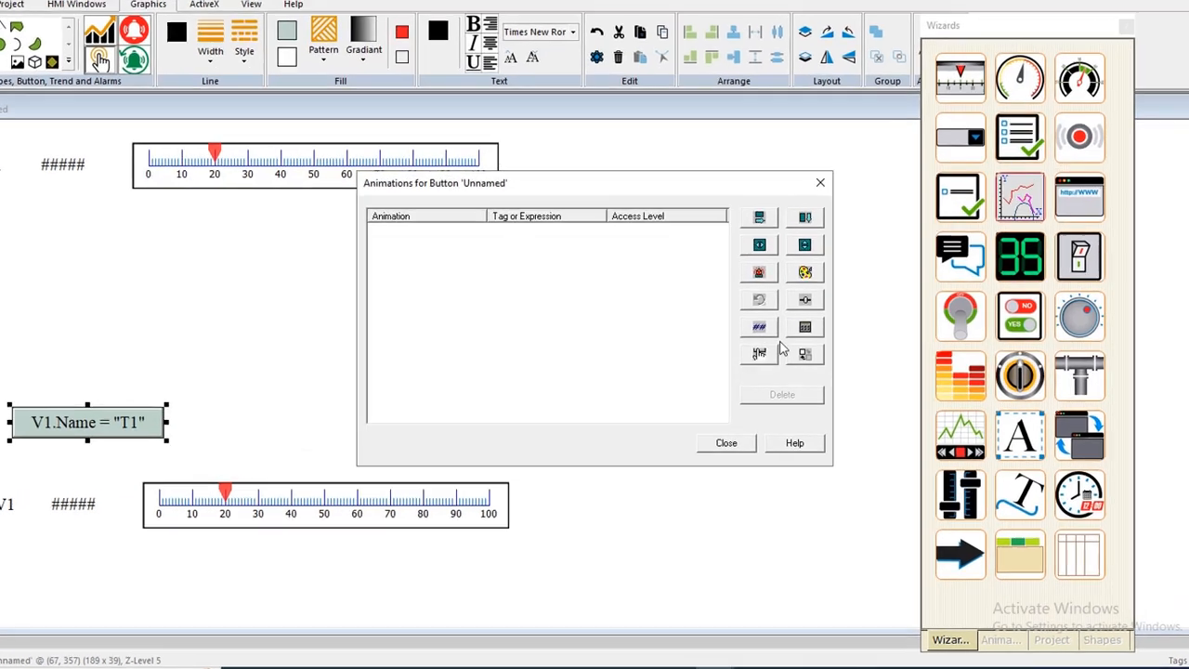
click(759, 353)
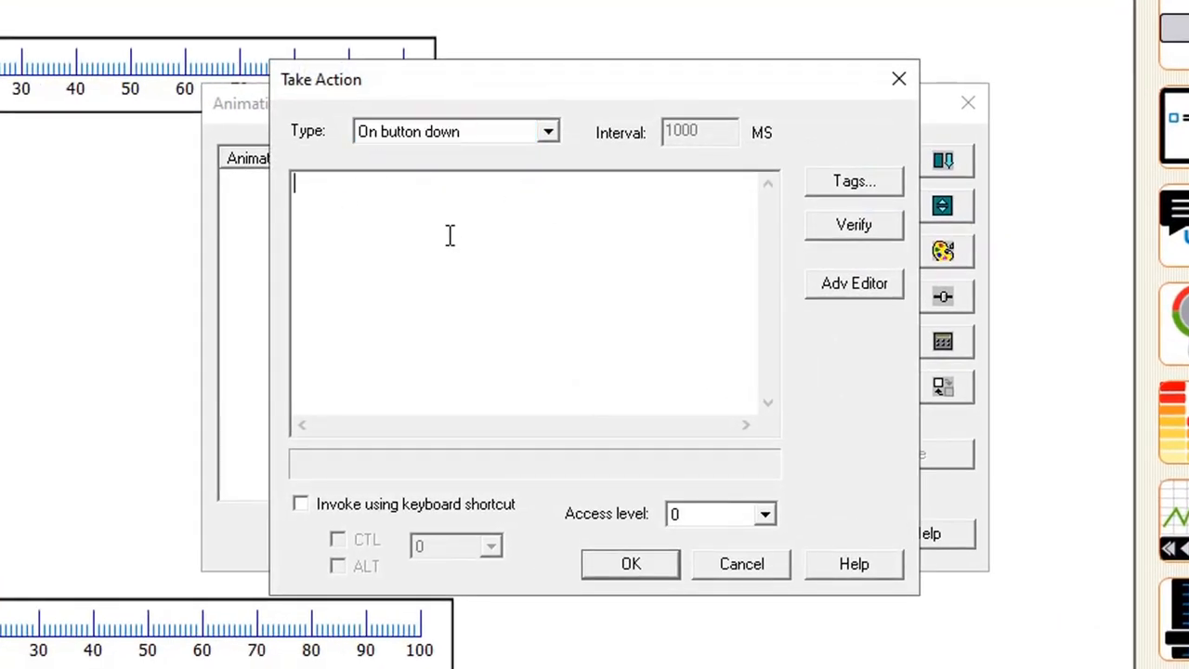
key(ctrl+v)
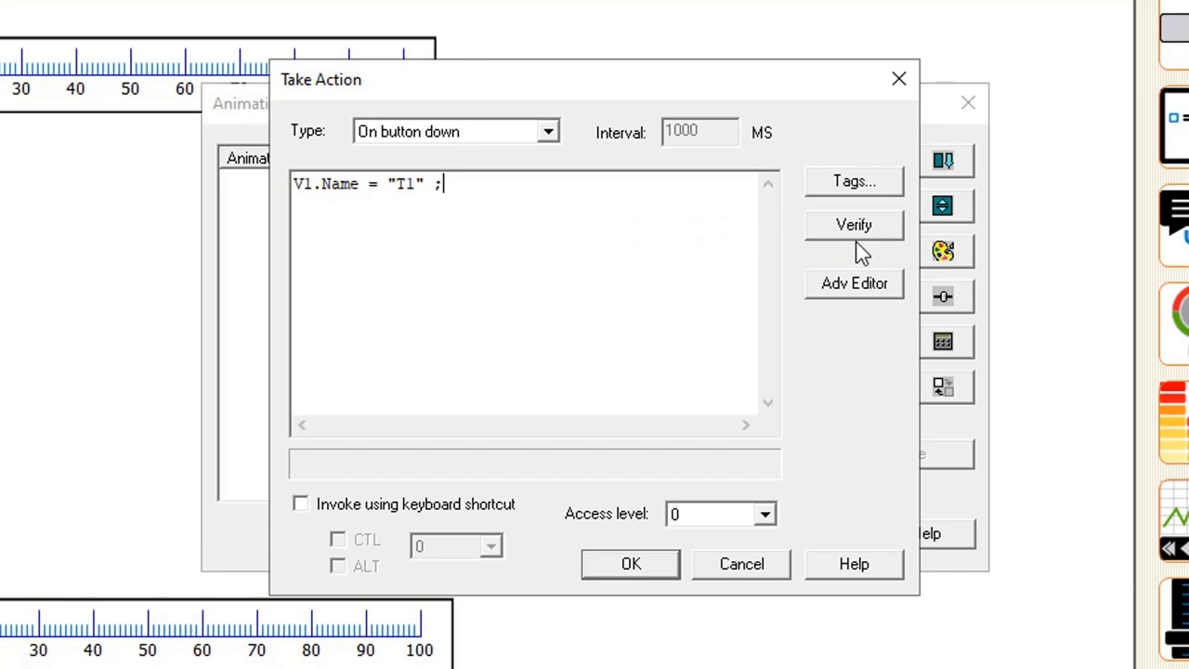
click(848, 232)
click(624, 566)
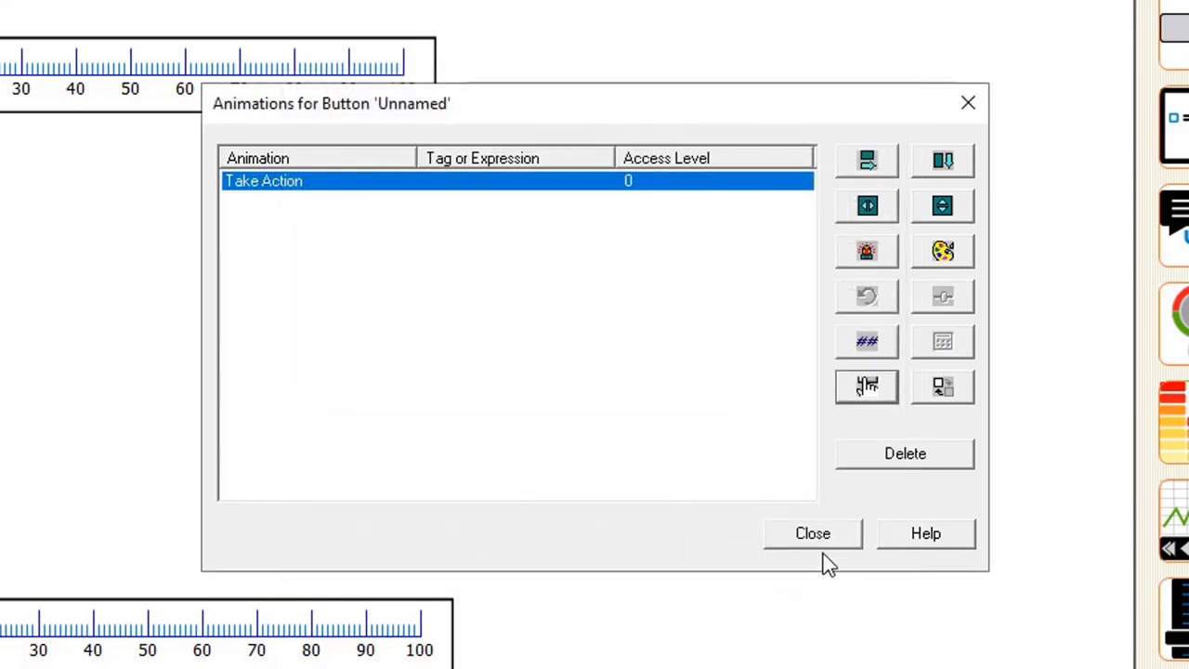
click(814, 542)
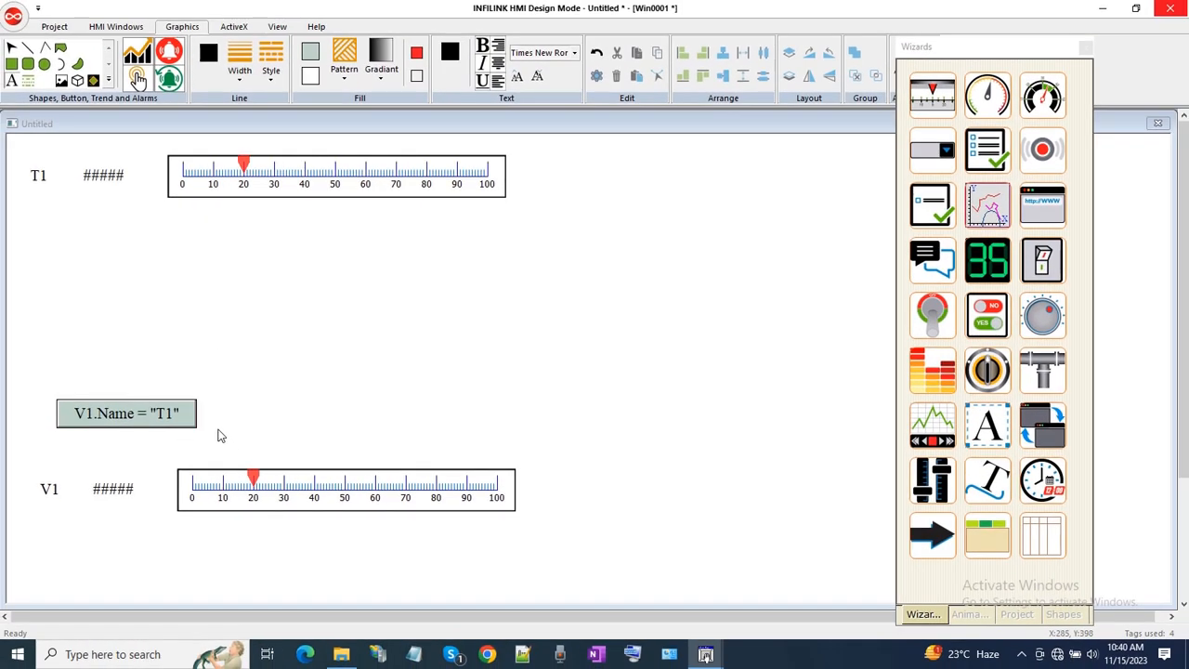
- Duplicate the V1.Name = "T1" button and place the copy beside it, at about X 286, Y 357
right_click(160, 421)
click(205, 456)
drag(149, 428, 306, 424)
- Change the copied button's text to V1.Name = ""
right_click(305, 424)
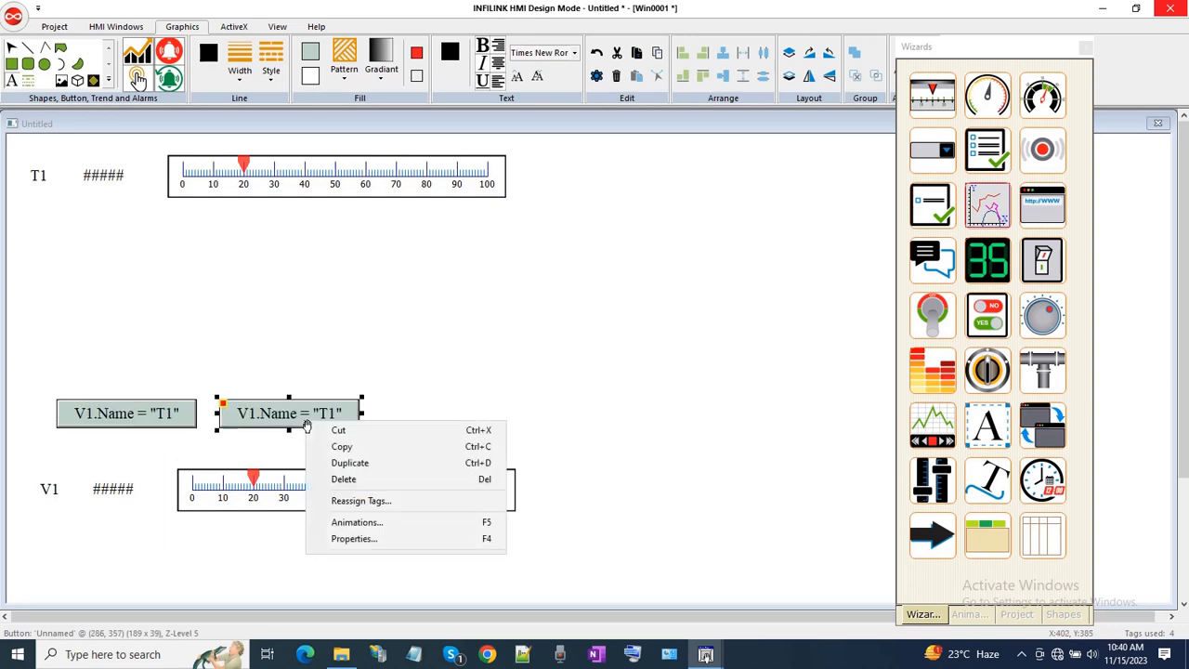
click(343, 537)
drag(590, 279, 517, 273)
click(571, 281)
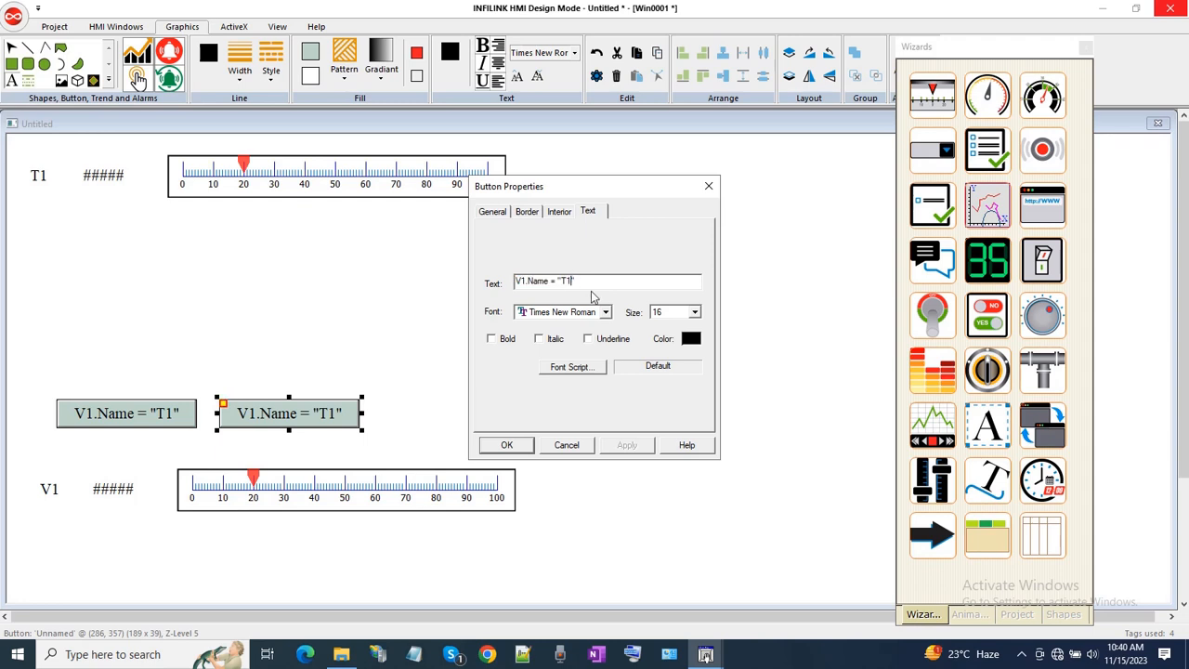
key(BackSpace)
drag(589, 283, 348, 288)
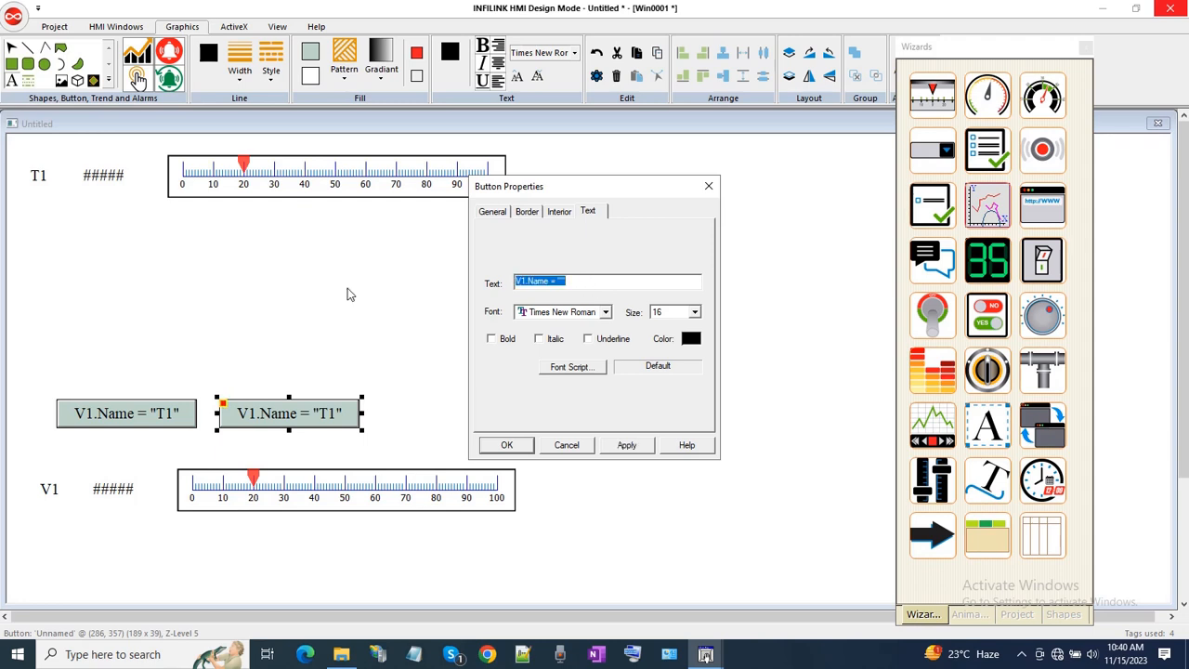
click(605, 445)
click(506, 445)
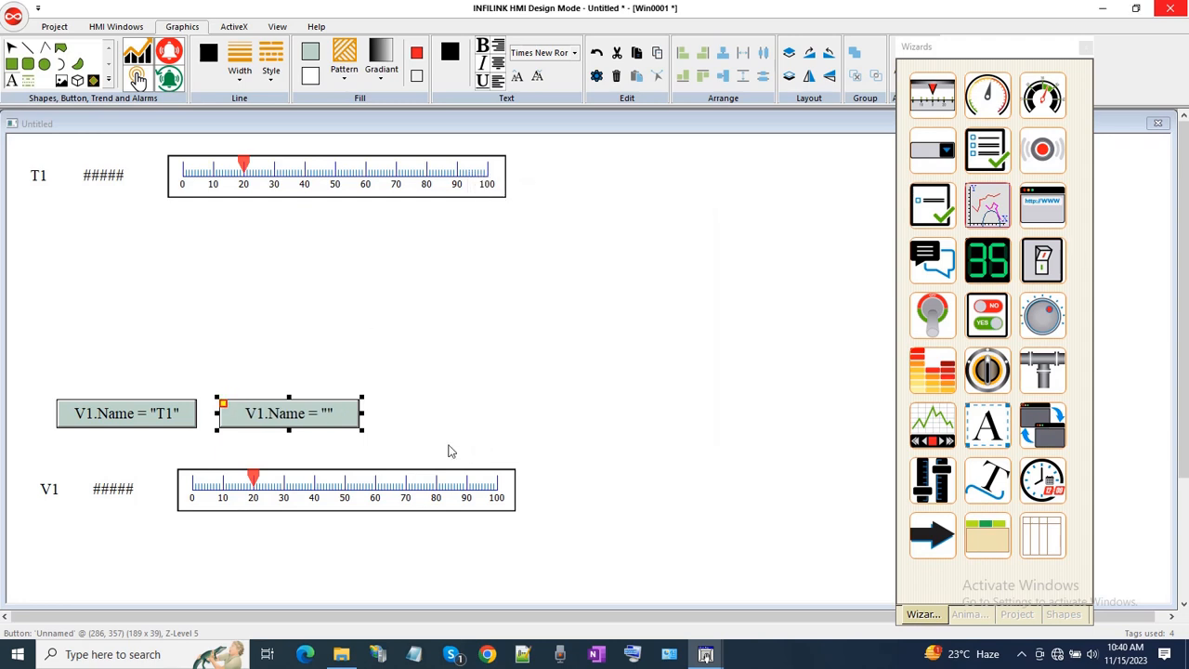
- Change the copied button's Take Action script to V1.Name = "" ;
right_click(343, 420)
click(395, 520)
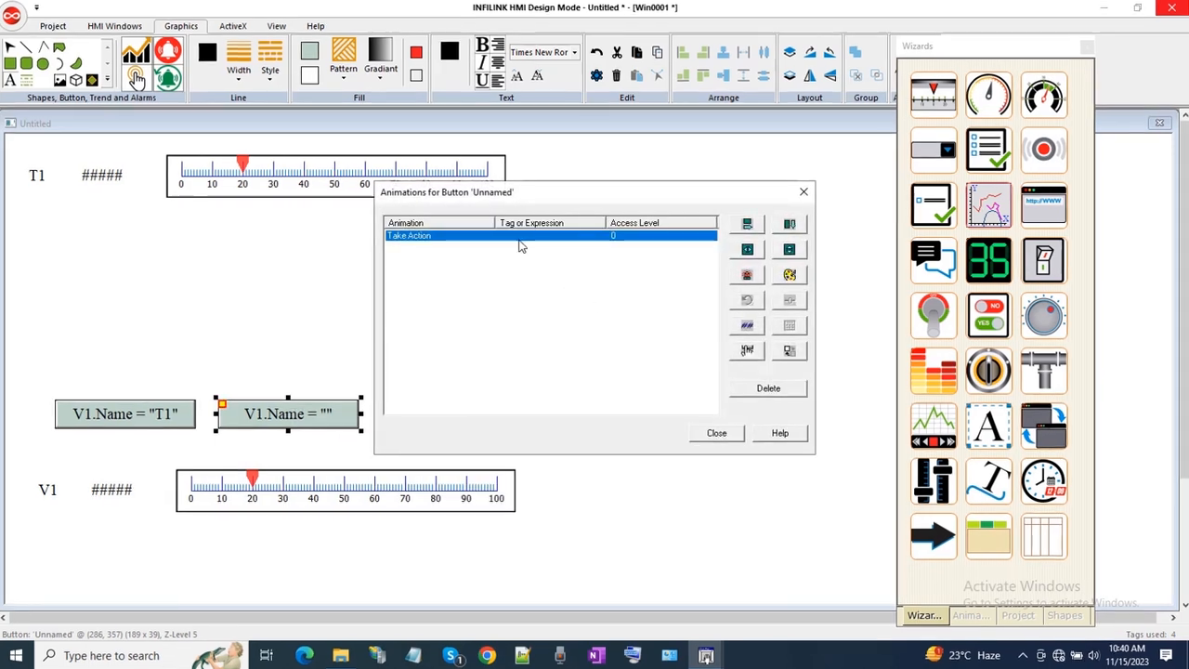
double_click(518, 237)
key(BackSpace)
key(BackSpace)
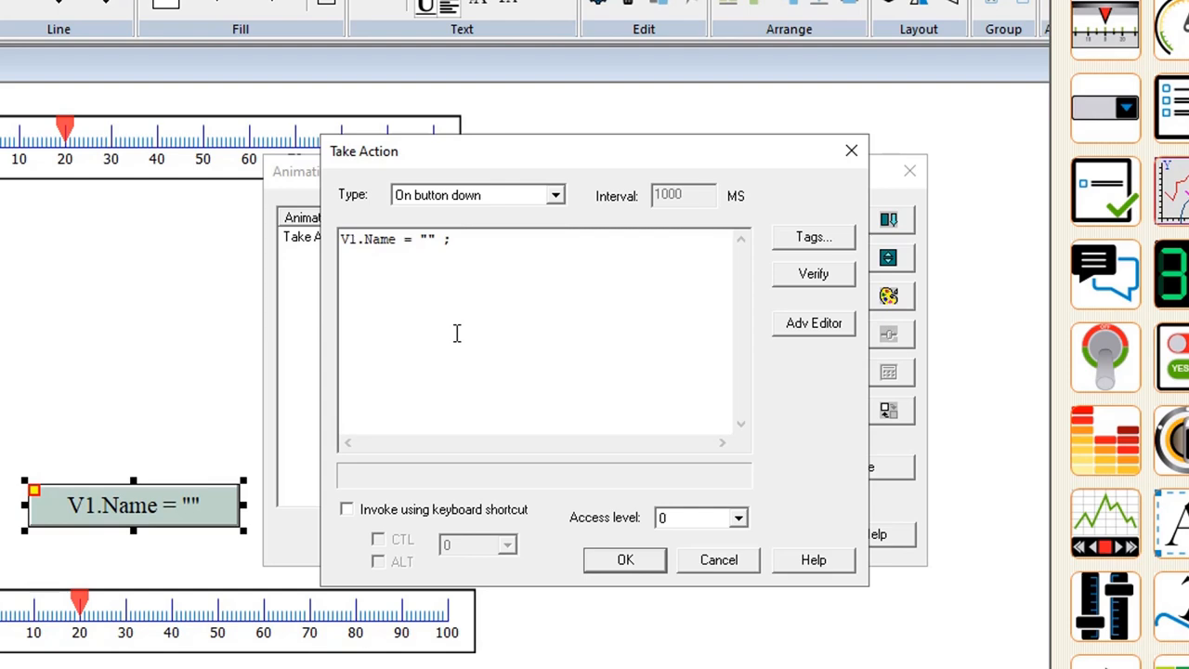
click(625, 559)
click(777, 533)
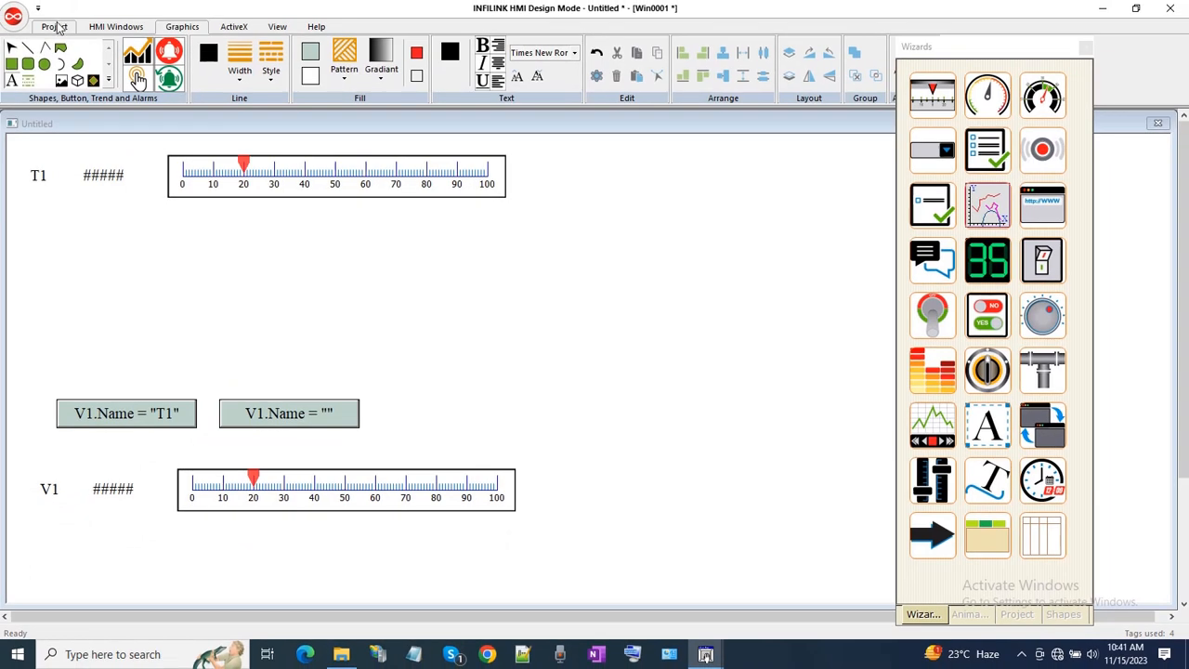
- Save the project
click(54, 26)
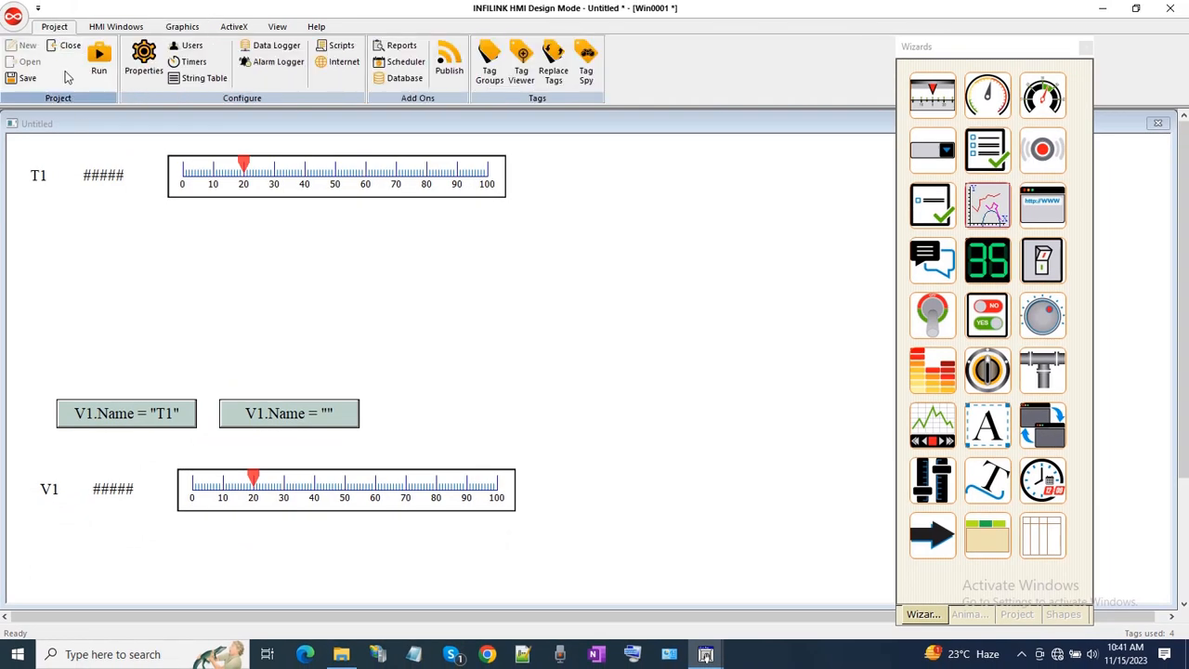
click(26, 78)
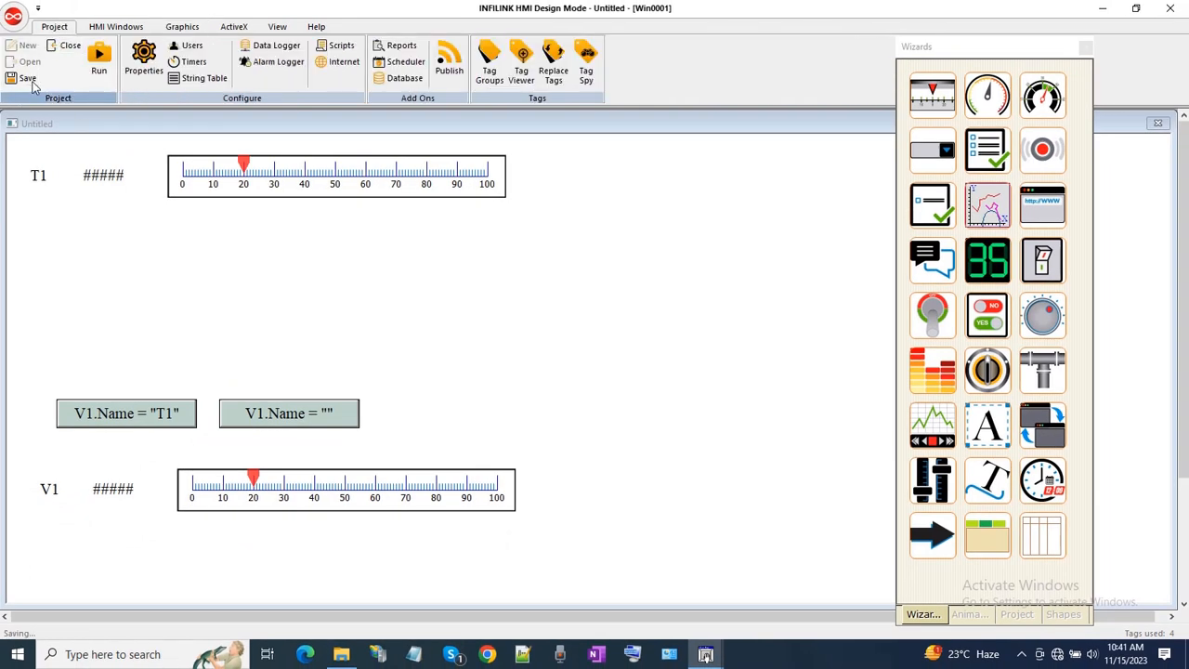
- Run the project, dismiss the demo timer notice, and set the T1 slider to 46
click(99, 65)
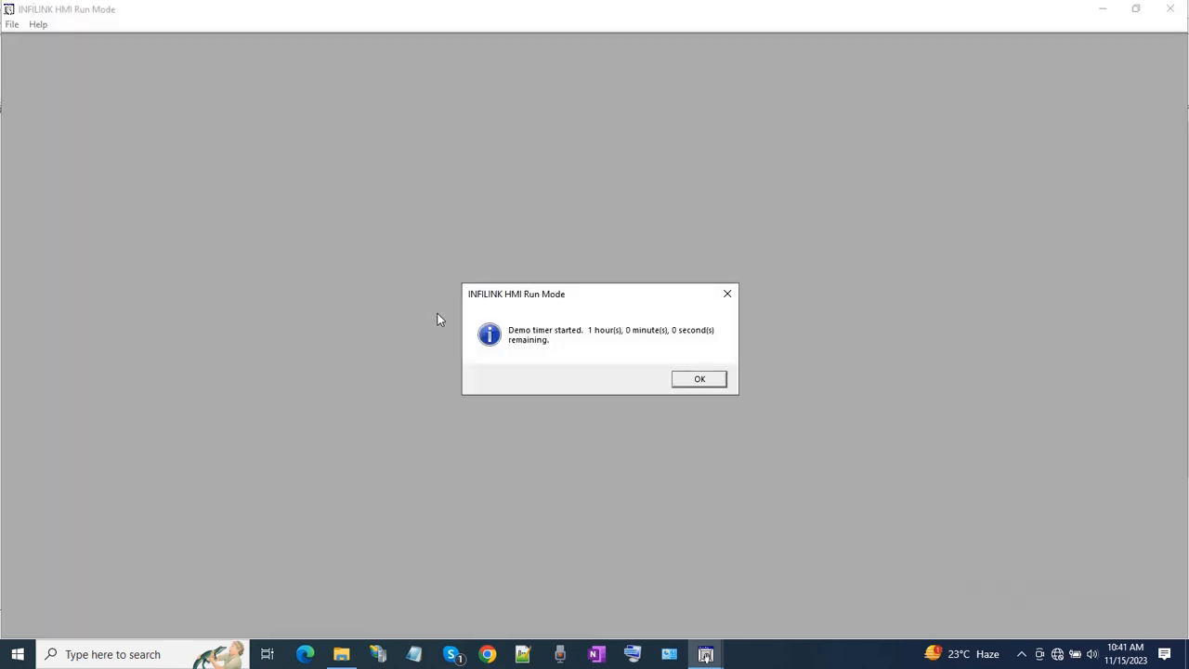
click(696, 380)
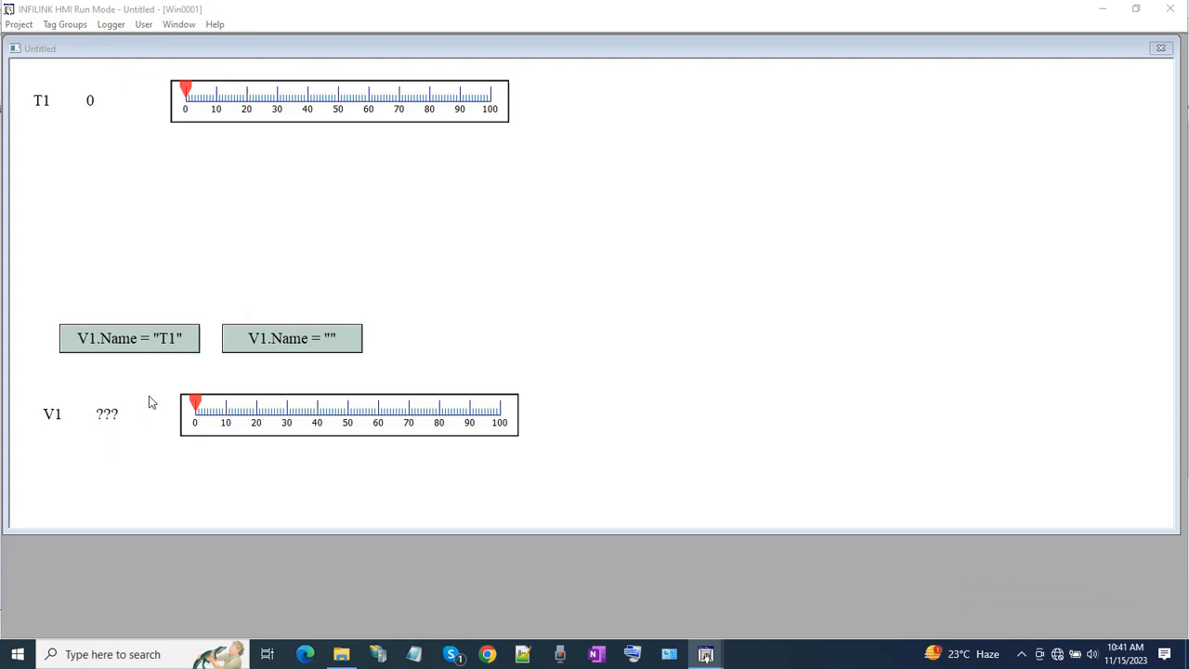
drag(186, 94, 325, 102)
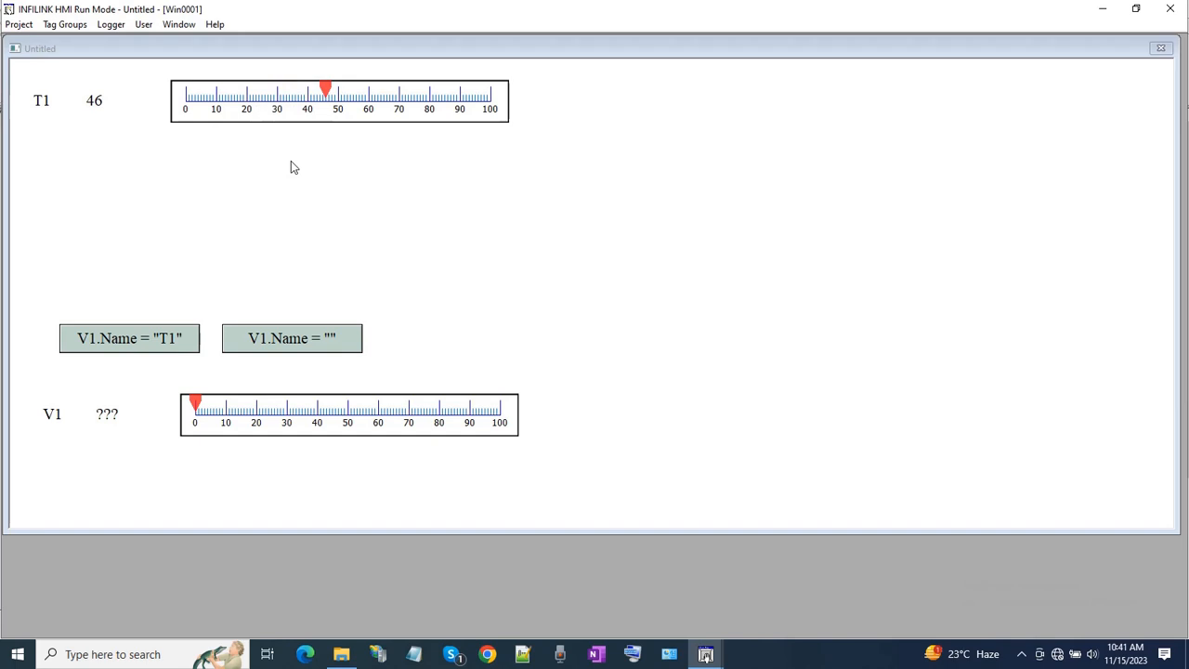
- Assign T1 to V1.Name, then test the link with T1 at 39, V1 at 59 and T1 at 60
click(167, 351)
mouse_move(325, 96)
mouse_down()
mouse_move(409, 95)
mouse_move(264, 96)
mouse_move(303, 96)
mouse_up()
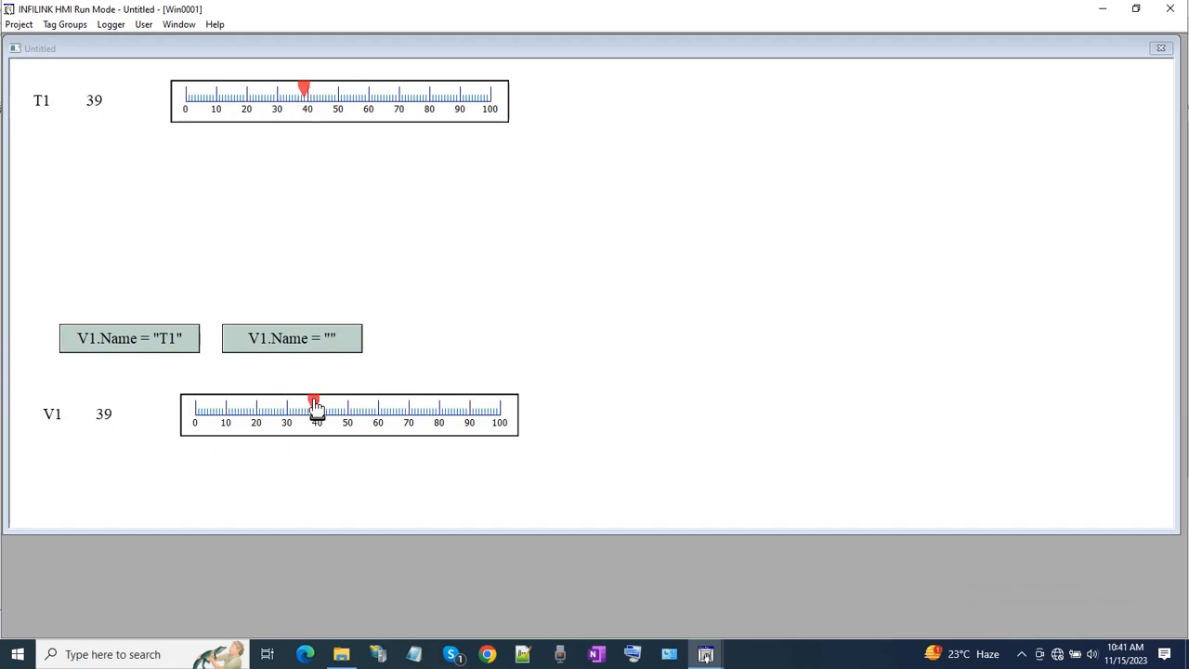
drag(316, 406, 374, 411)
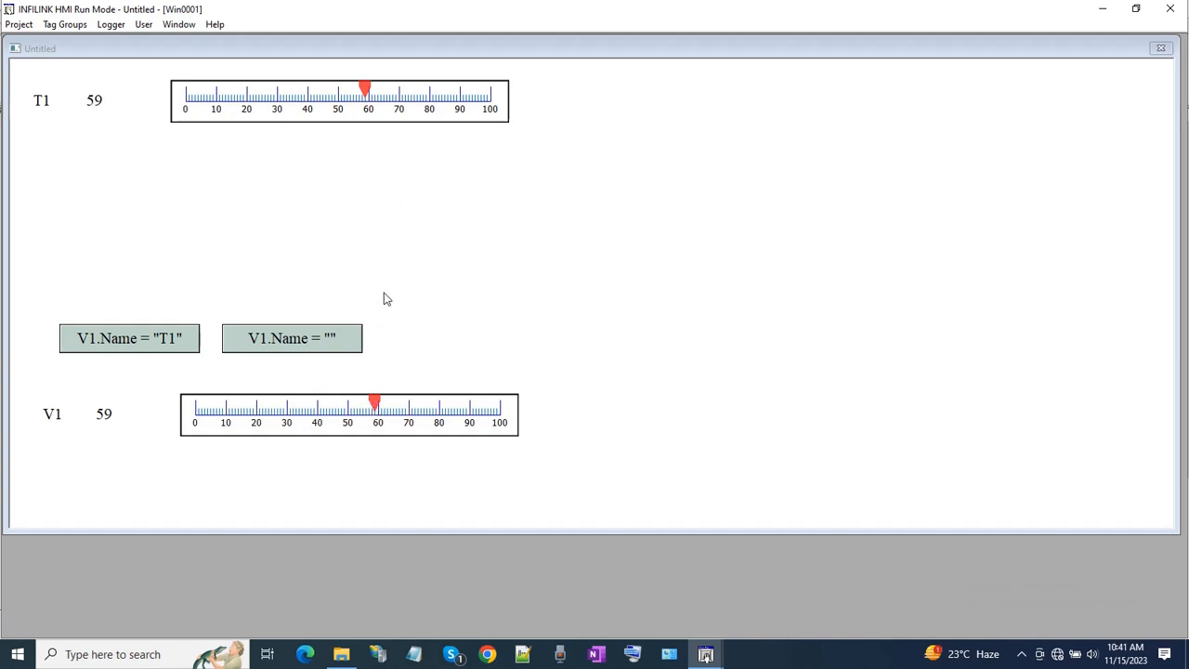
mouse_move(365, 97)
mouse_down()
mouse_move(270, 97)
mouse_move(328, 90)
mouse_move(374, 102)
mouse_up()
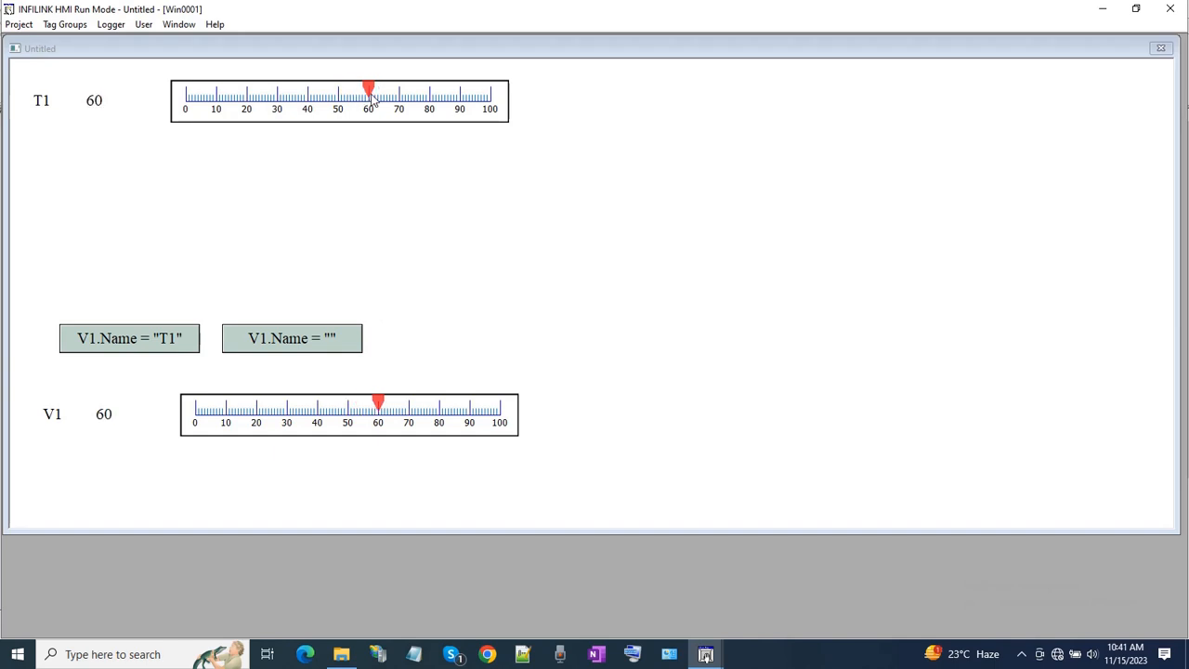
- Clear V1's tag name and raise the T1 slider to 72
click(337, 345)
mouse_move(372, 97)
mouse_down()
mouse_move(277, 96)
mouse_move(390, 100)
mouse_up()
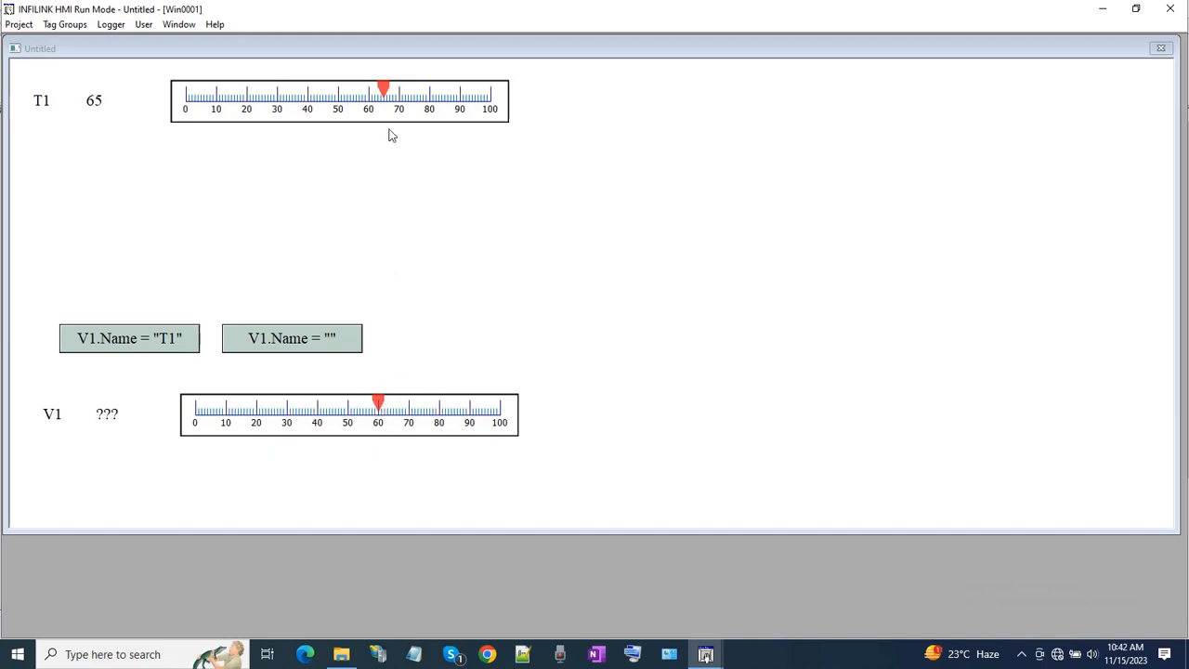
drag(388, 100, 394, 127)
- Point V1 back to T1, move both linked sliders to finish at 59, and exit run mode
click(152, 345)
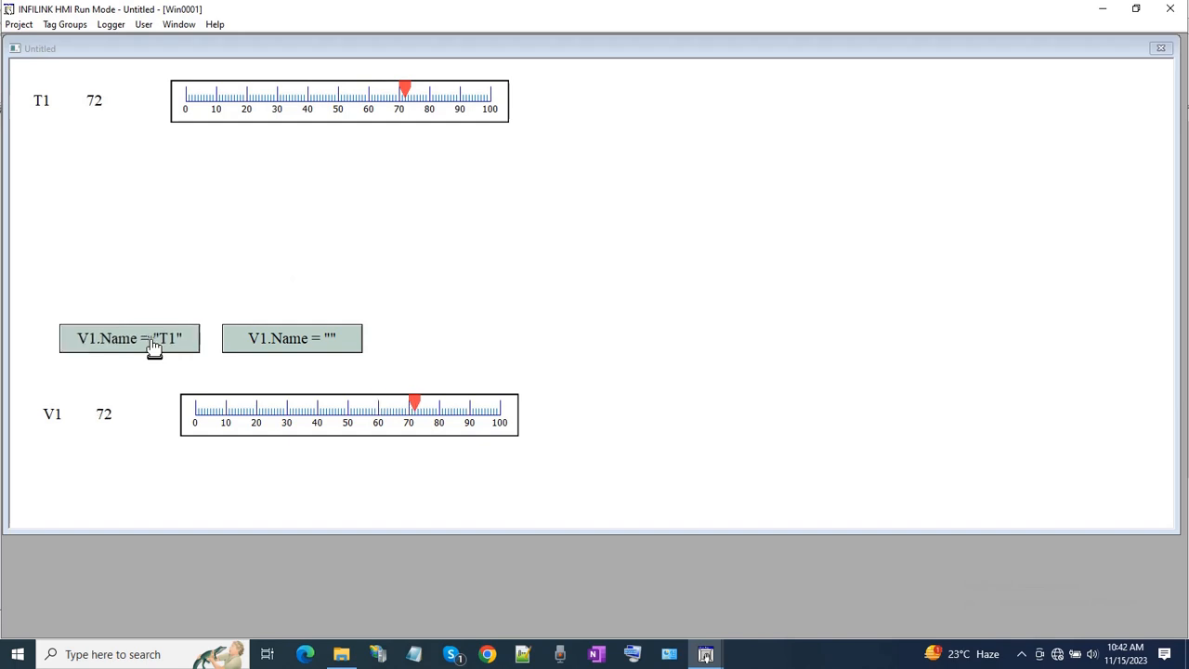
drag(405, 98, 373, 111)
mouse_move(379, 406)
mouse_down()
mouse_move(421, 408)
mouse_move(293, 405)
mouse_move(385, 416)
mouse_up()
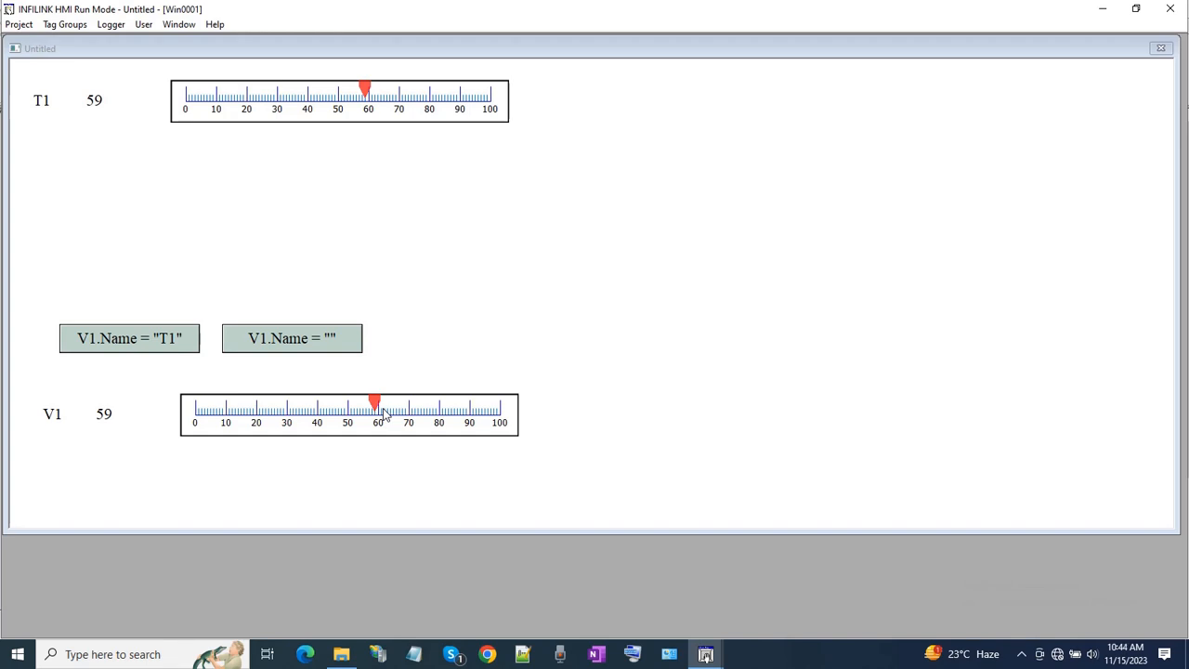
click(1169, 9)
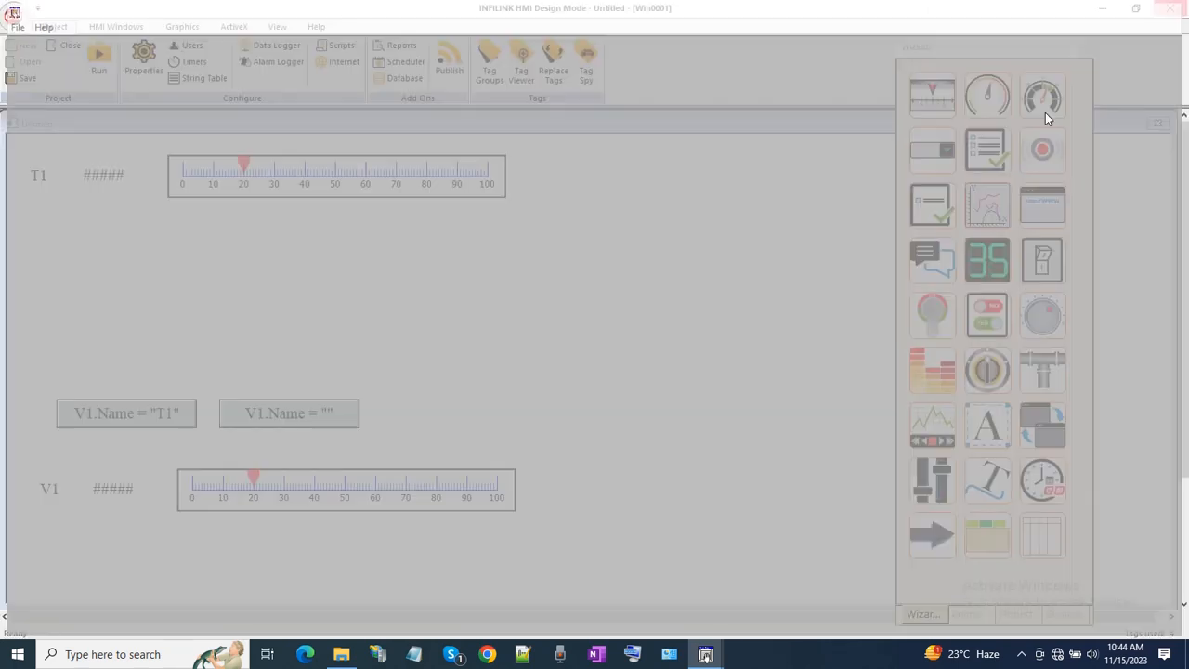
- Duplicate the T1 label, value and slider group and place the copy directly below it, at about X 36, Y 130
click(1012, 615)
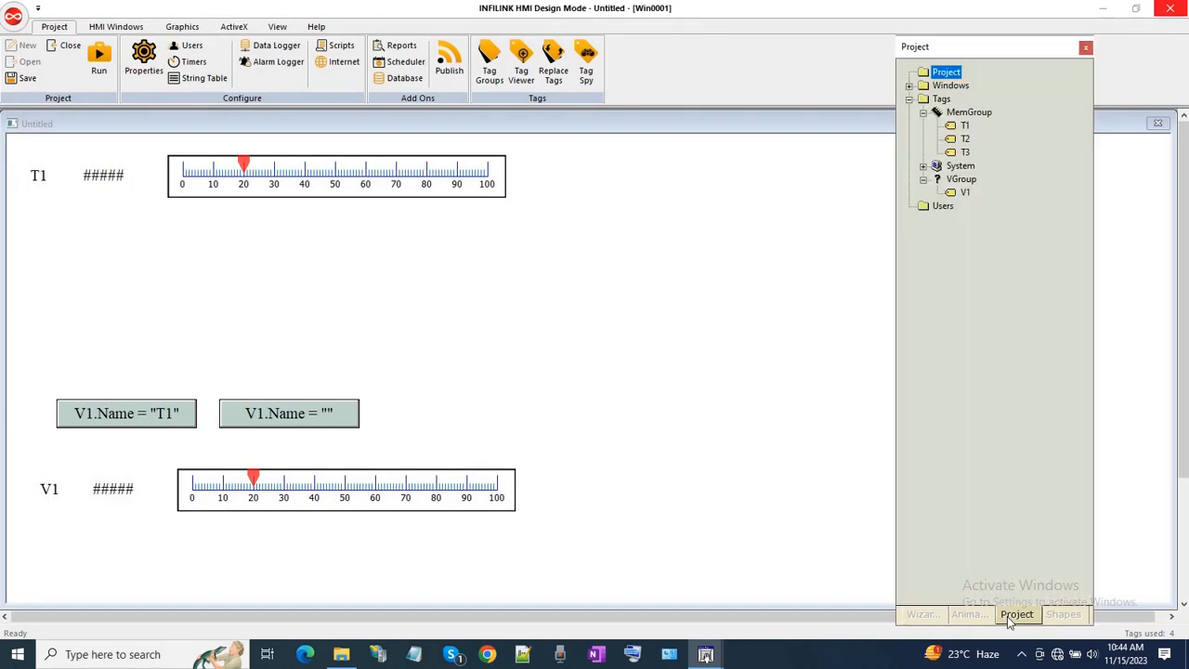
click(99, 180)
right_click(98, 181)
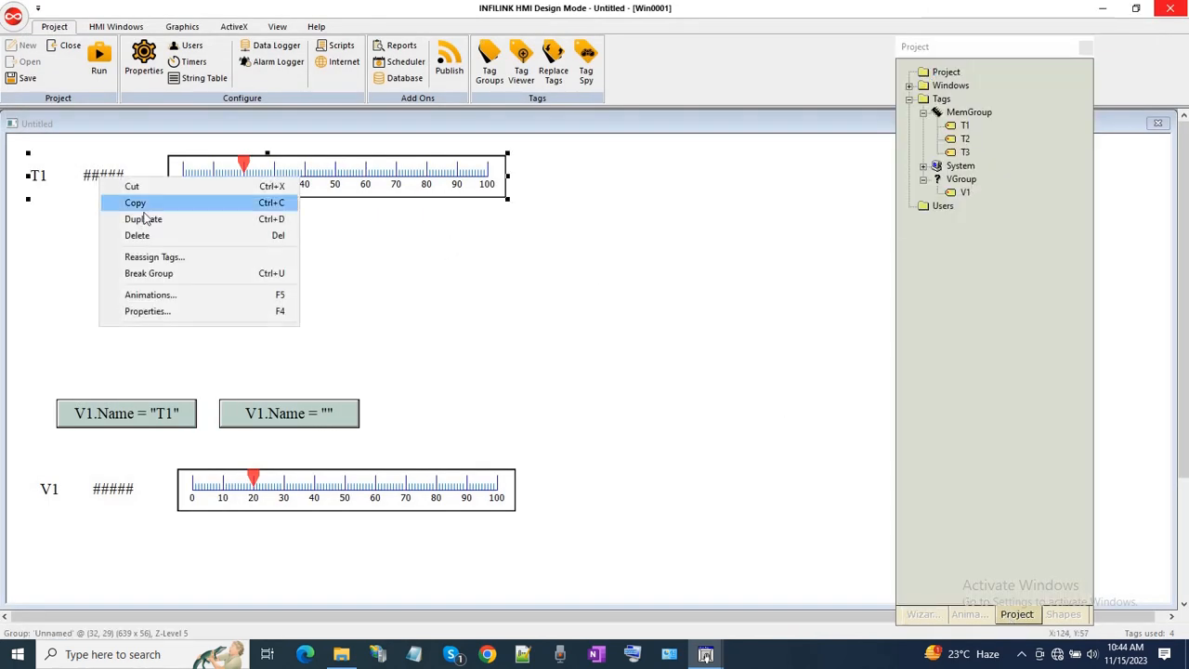
click(133, 216)
drag(190, 191, 187, 261)
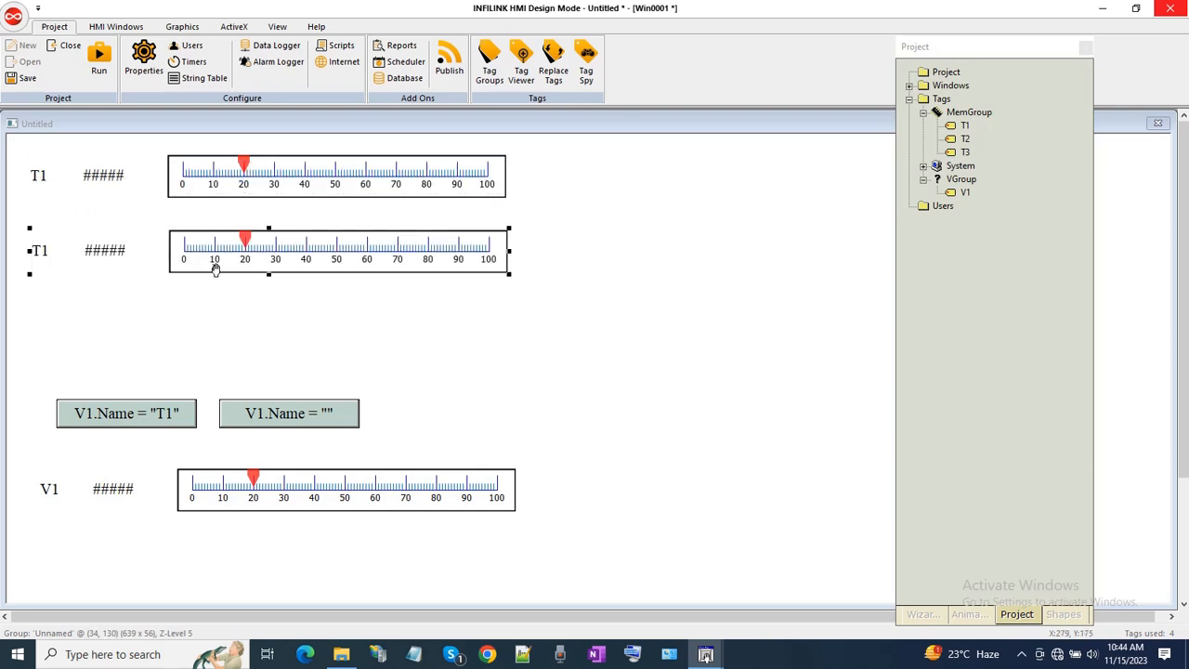
- Reassign the copied group's tag to T2
right_click(205, 265)
click(265, 345)
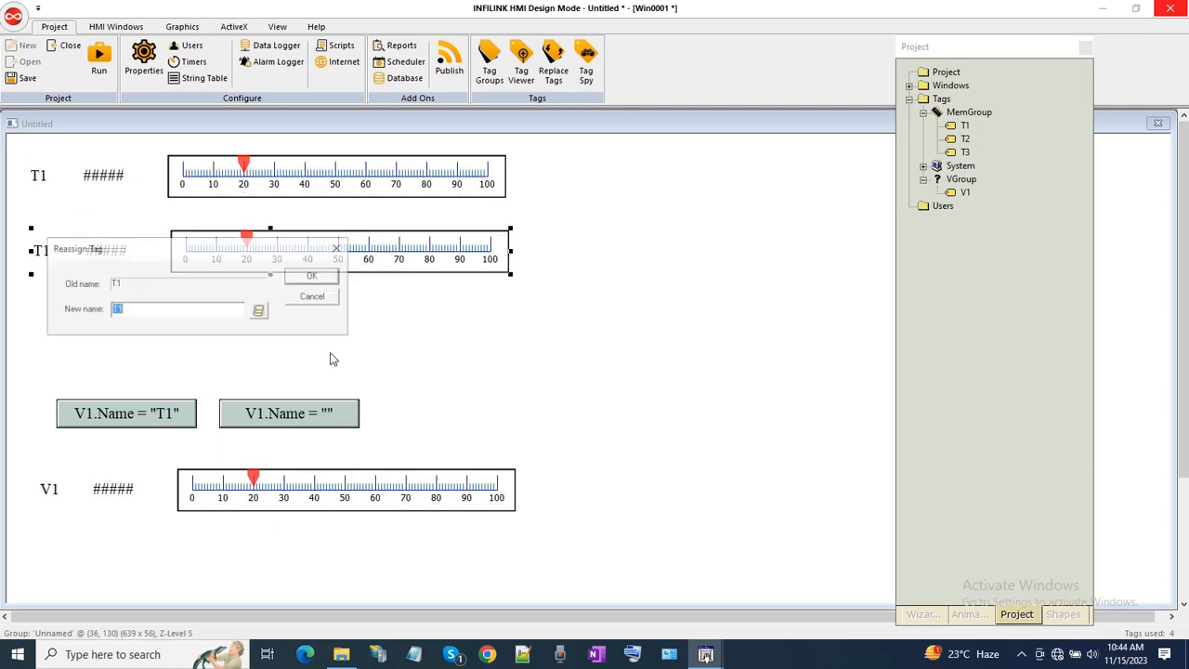
click(171, 312)
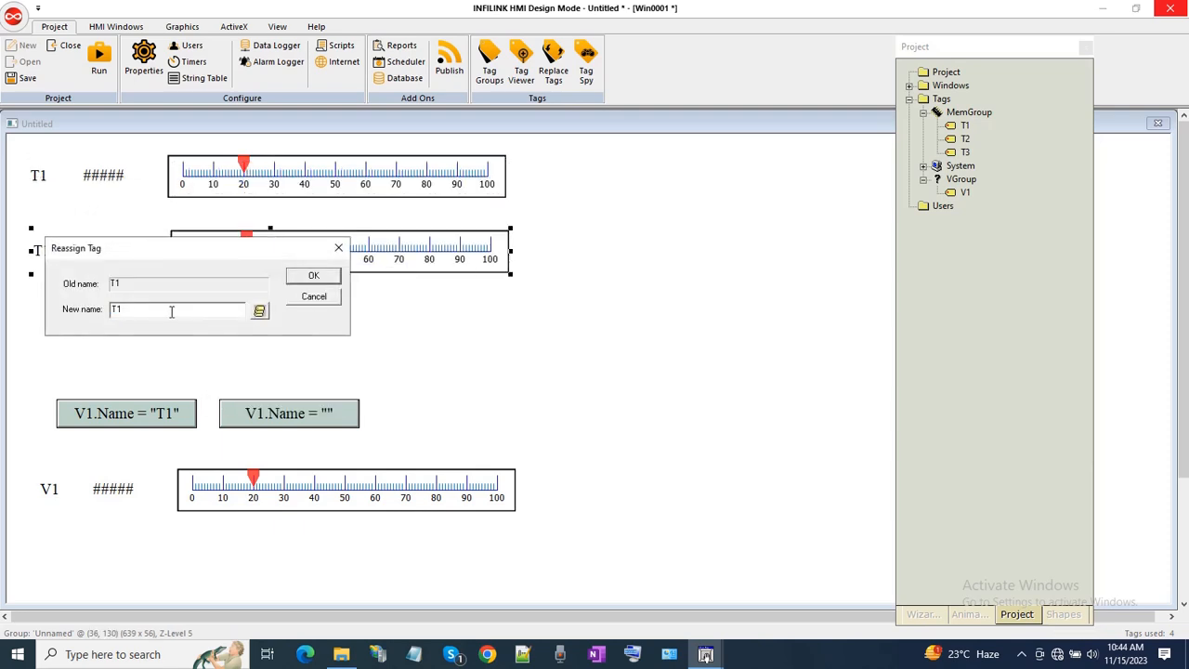
click(298, 278)
- Change the label text in the copied group to T2
double_click(43, 257)
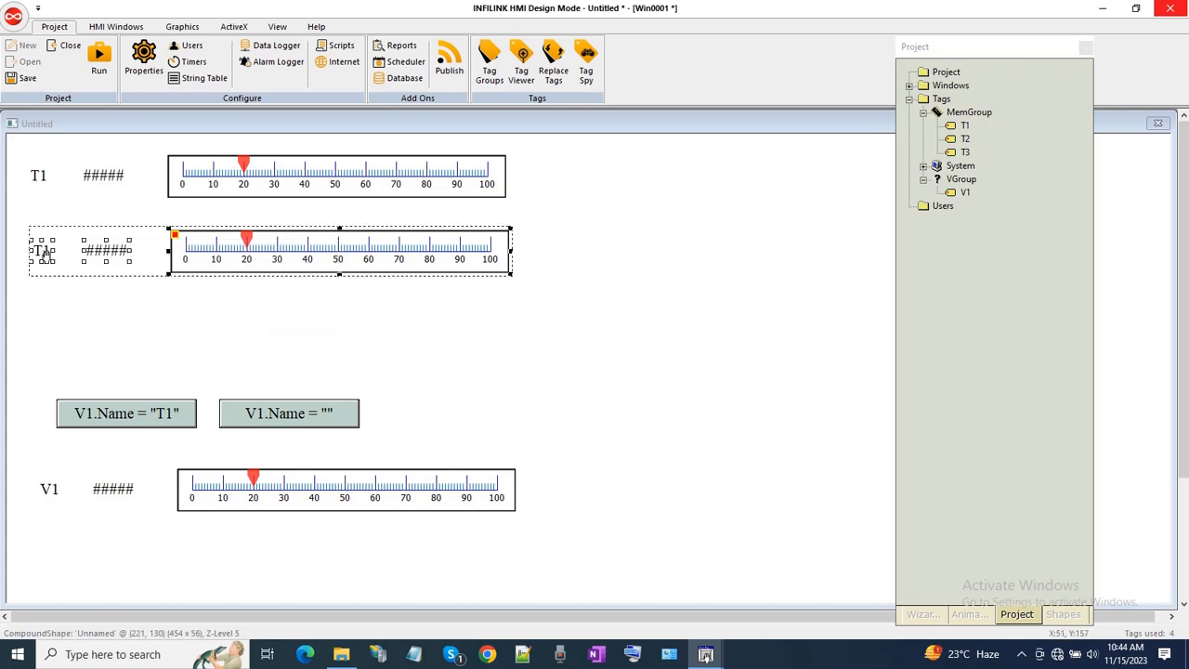
click(46, 255)
right_click(44, 256)
click(85, 370)
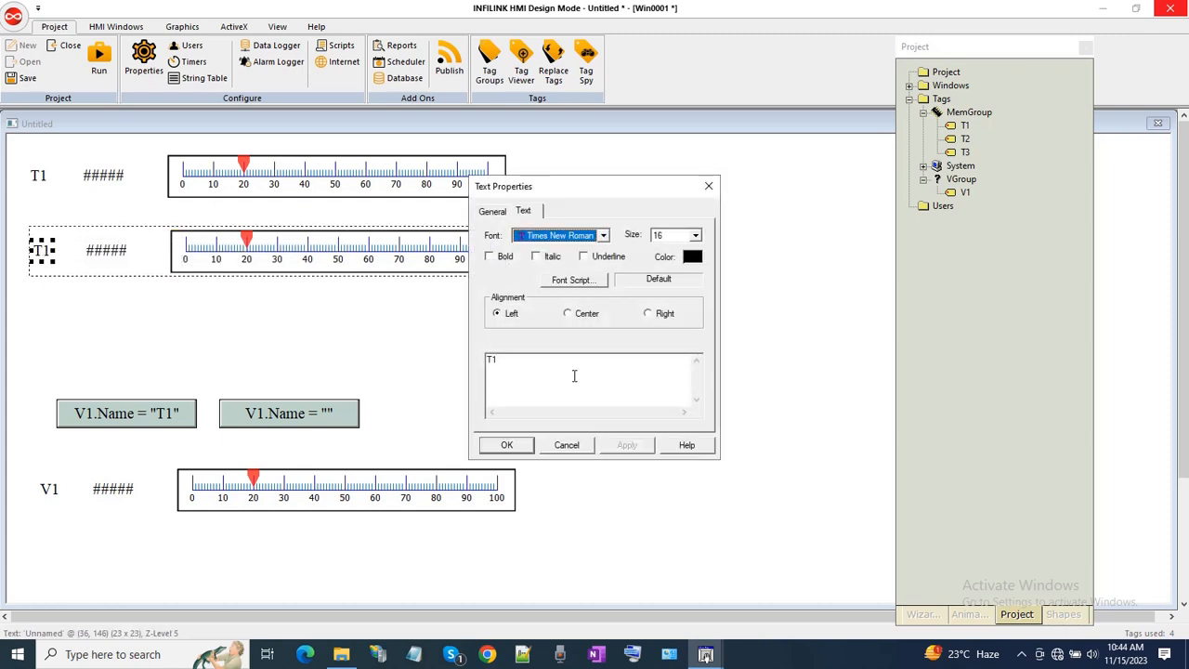
click(531, 447)
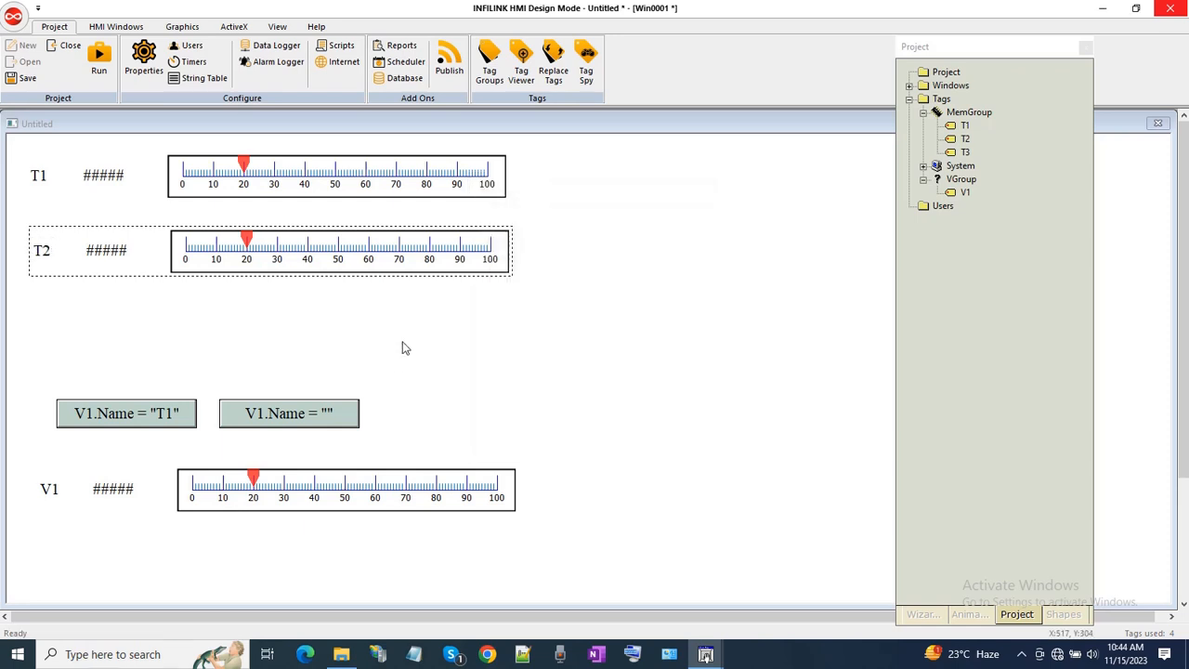
- Duplicate both V1.Name buttons together and place the copies in the same row, starting at about X 609, Y 353
click(160, 422)
shift+click(303, 420)
right_click(303, 421)
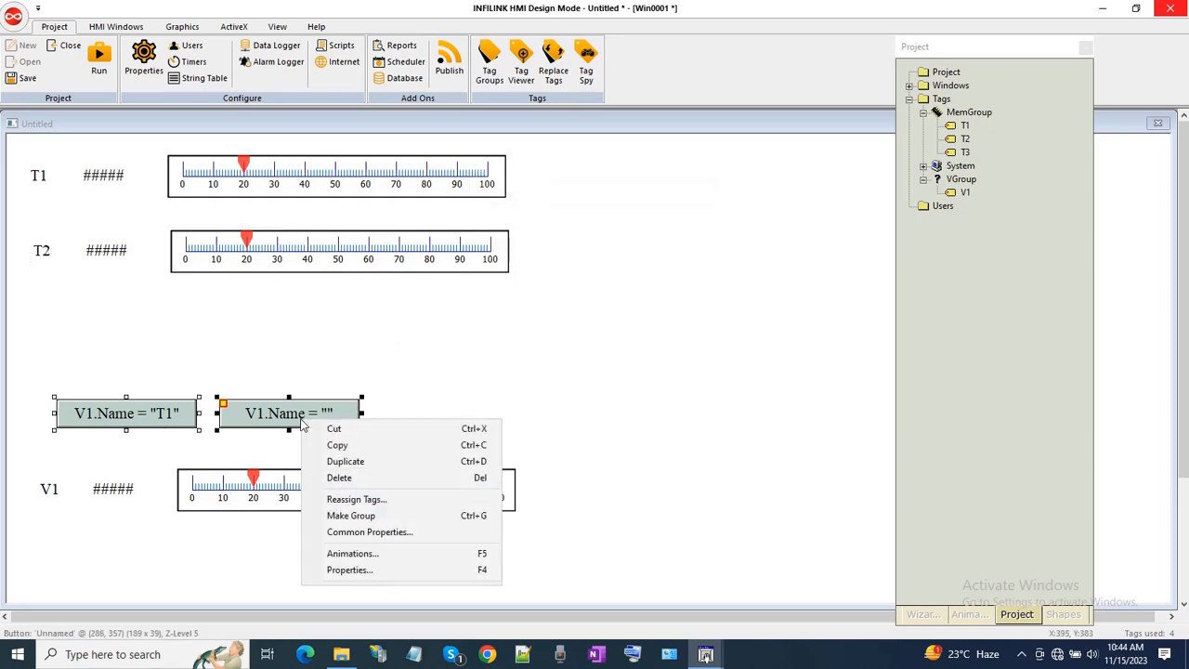
click(330, 459)
drag(278, 426, 675, 418)
- Change the text of the copied V1.Name = "T1" button to V1.Name = "T2"
click(605, 463)
click(535, 415)
right_click(535, 414)
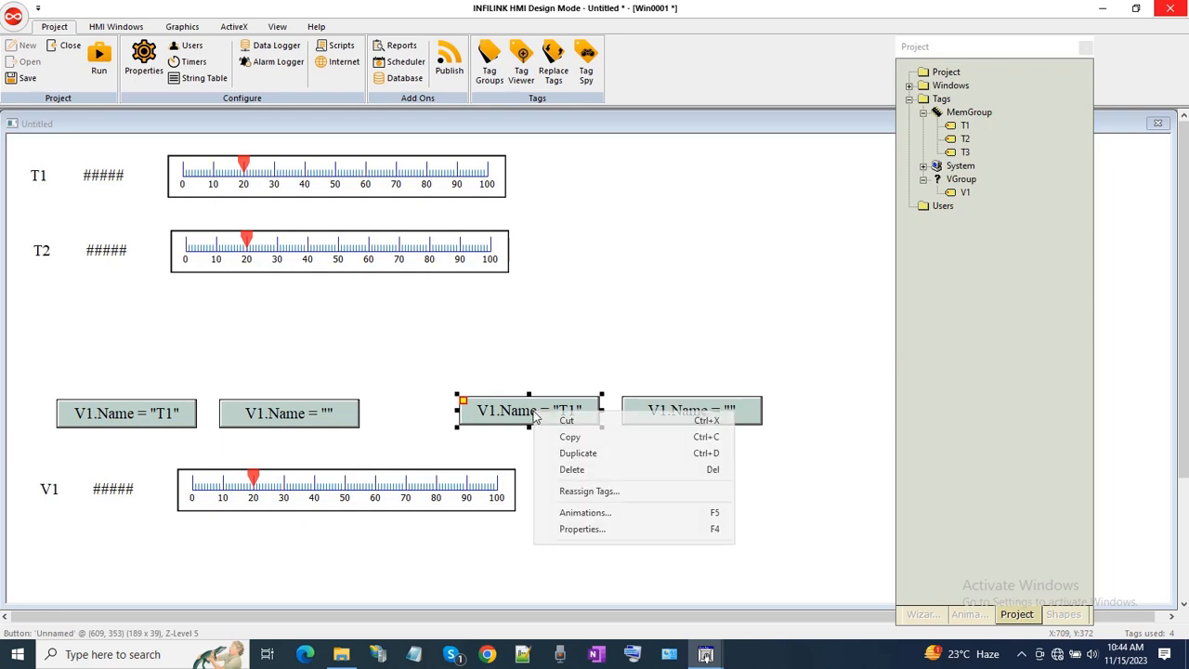
click(569, 530)
click(567, 281)
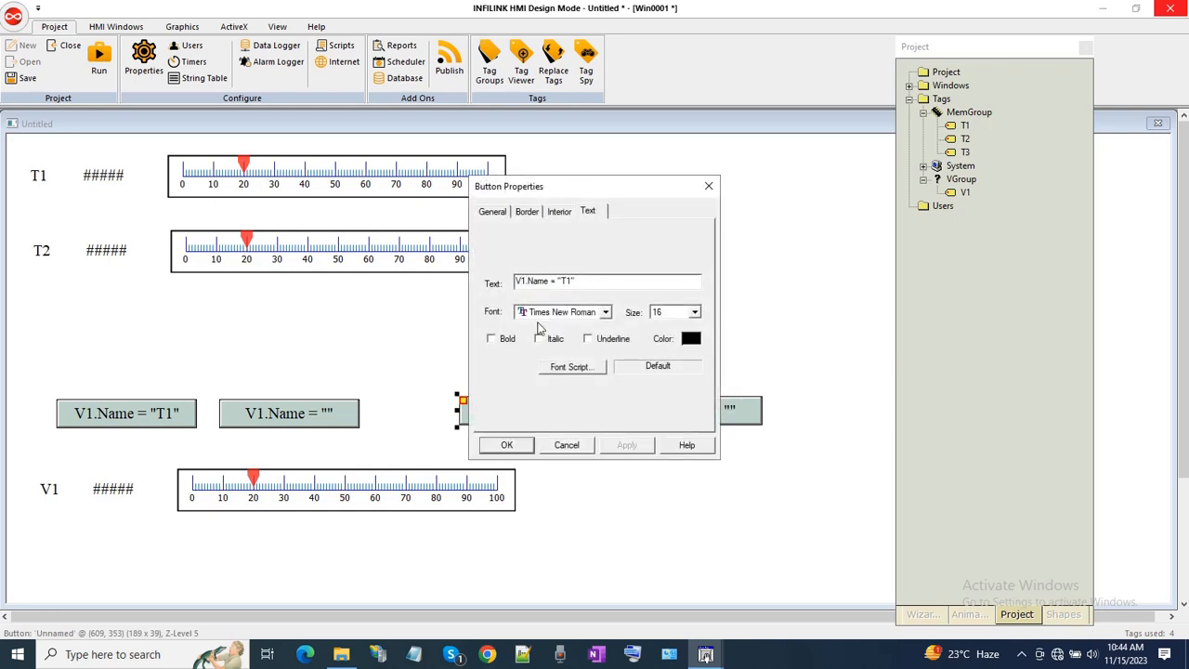
click(501, 445)
- Change the V1.Name = "T2" button's Take Action script to V1.Name = "T2" ;
right_click(531, 418)
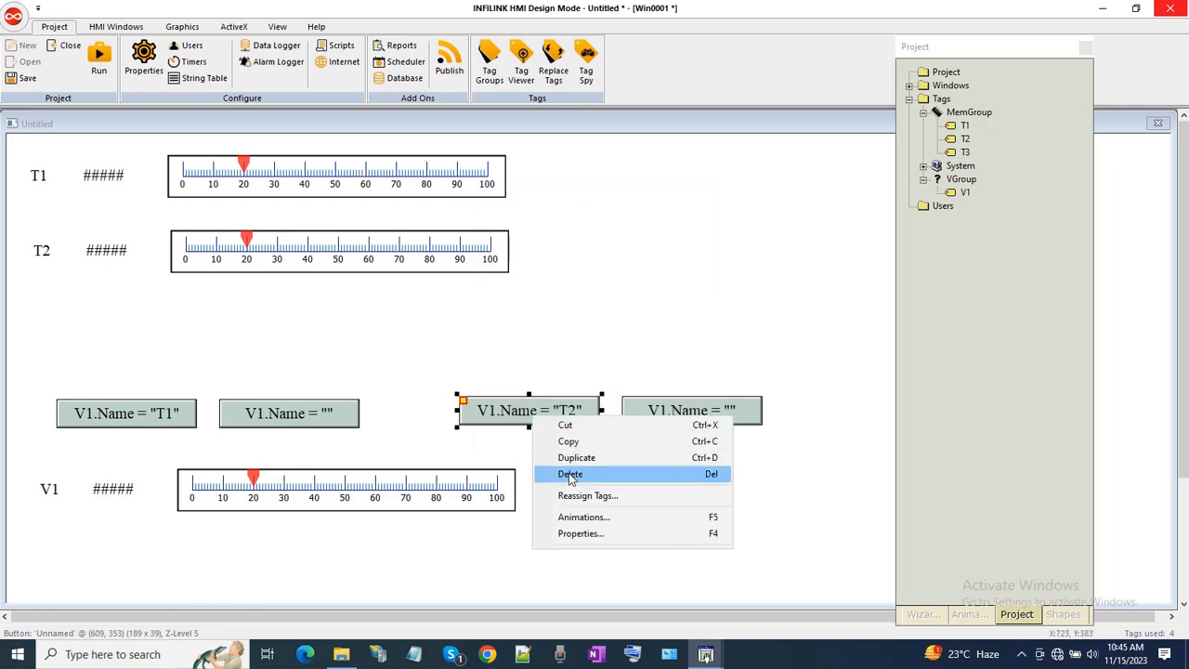
click(566, 517)
click(746, 325)
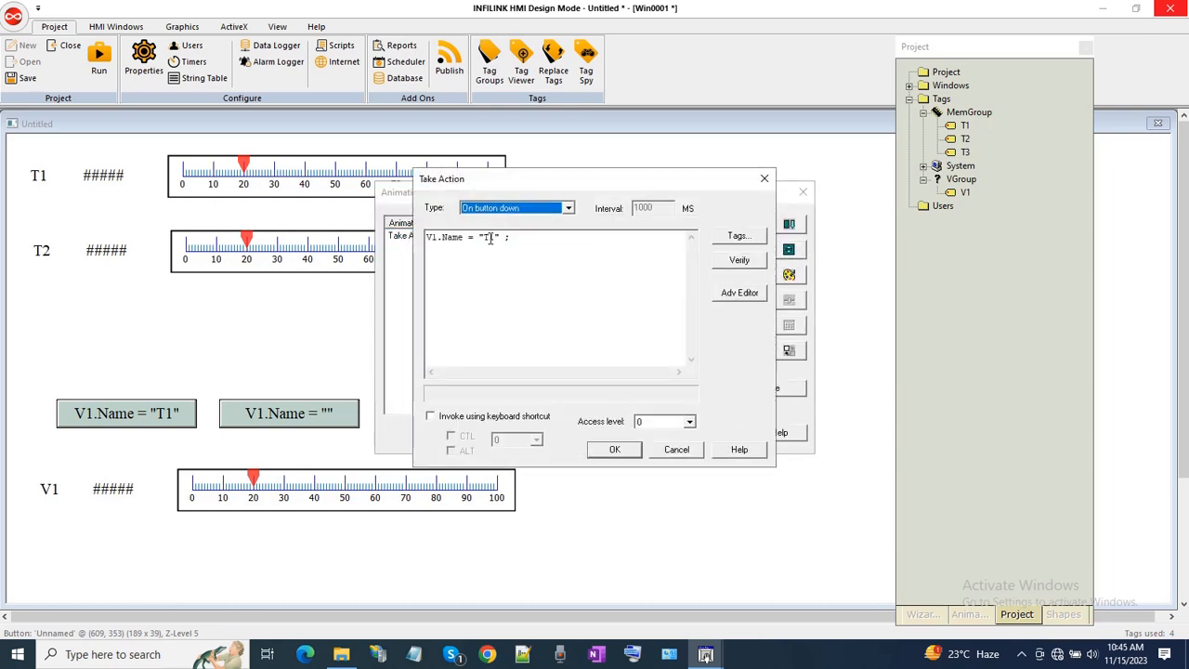
click(613, 449)
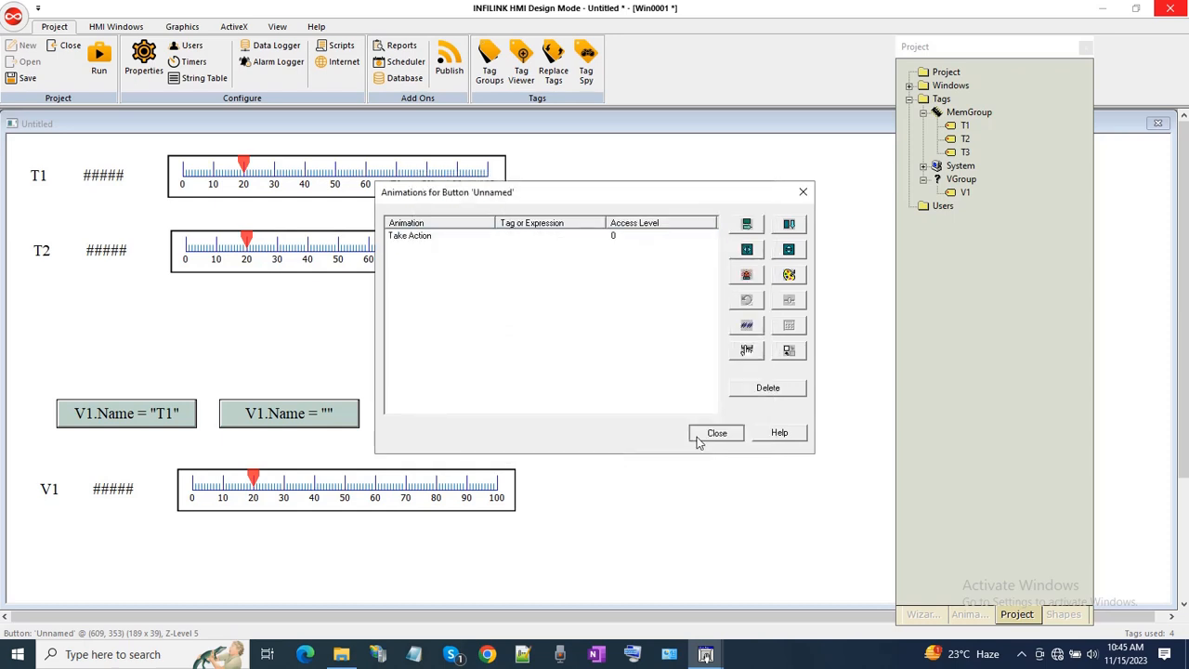
click(704, 434)
- Delete the copied V1.Name = "" button and move the V1.Name = "T2" button closer to the original buttons
click(673, 424)
key(Delete)
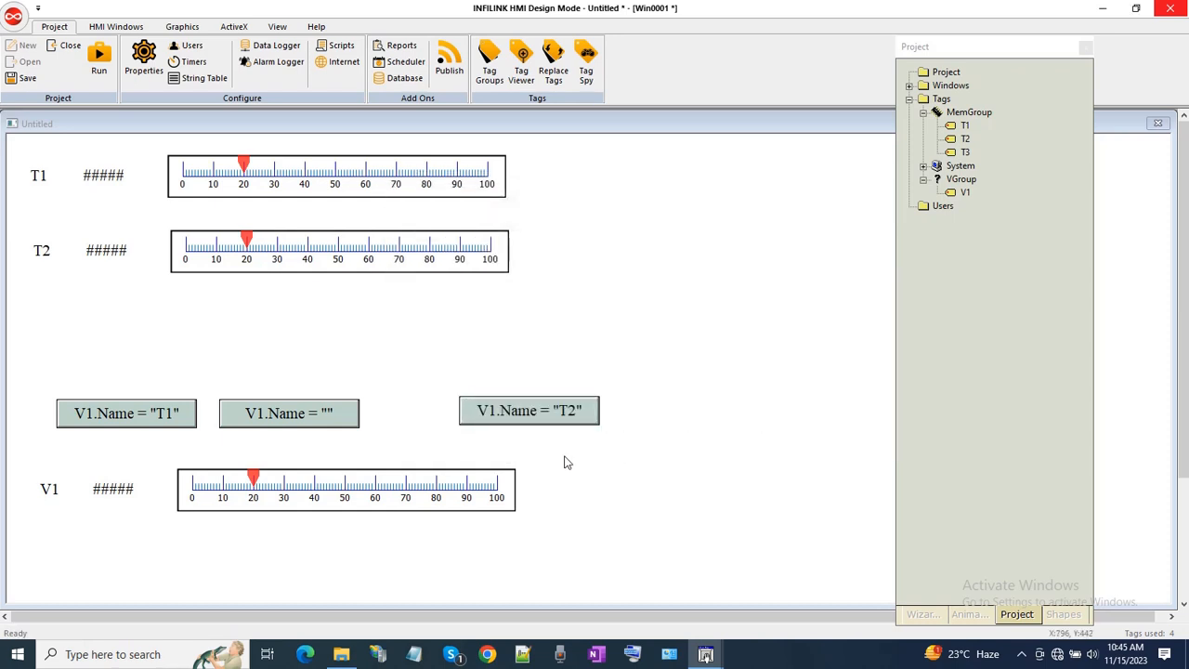
drag(479, 418, 411, 417)
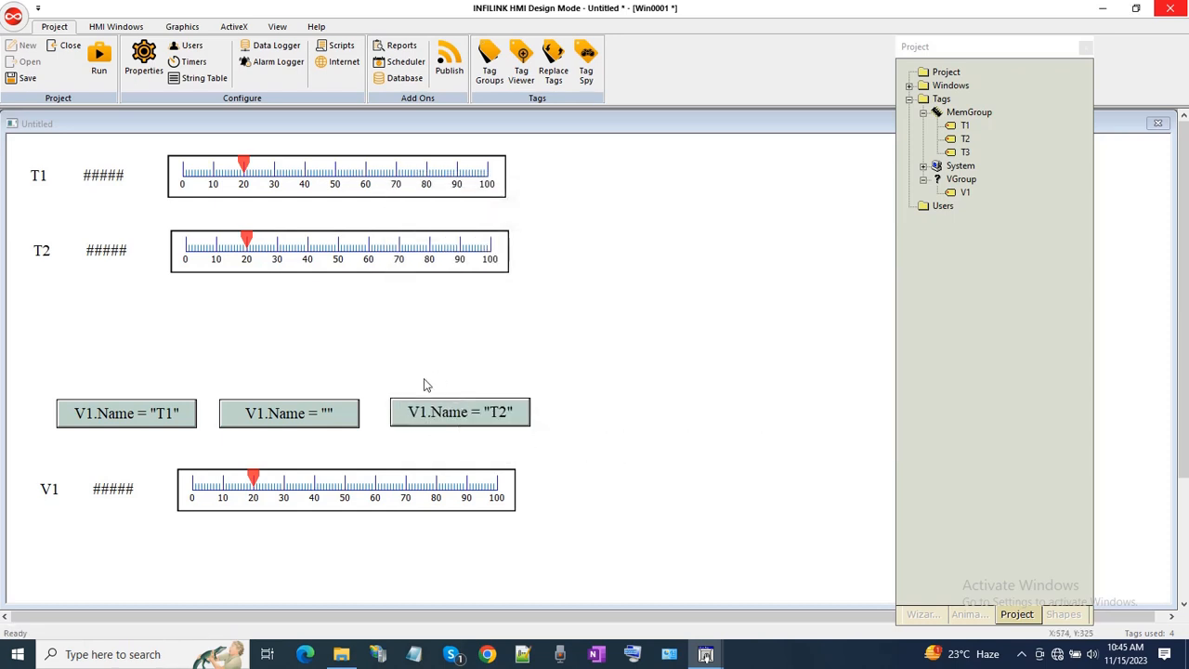
- Reorder the buttons so V1.Name = "T2" sits at about X 308, Y 357, between the V1.Name = "T1" and V1.Name = "" buttons
drag(338, 414, 670, 410)
drag(451, 412, 297, 412)
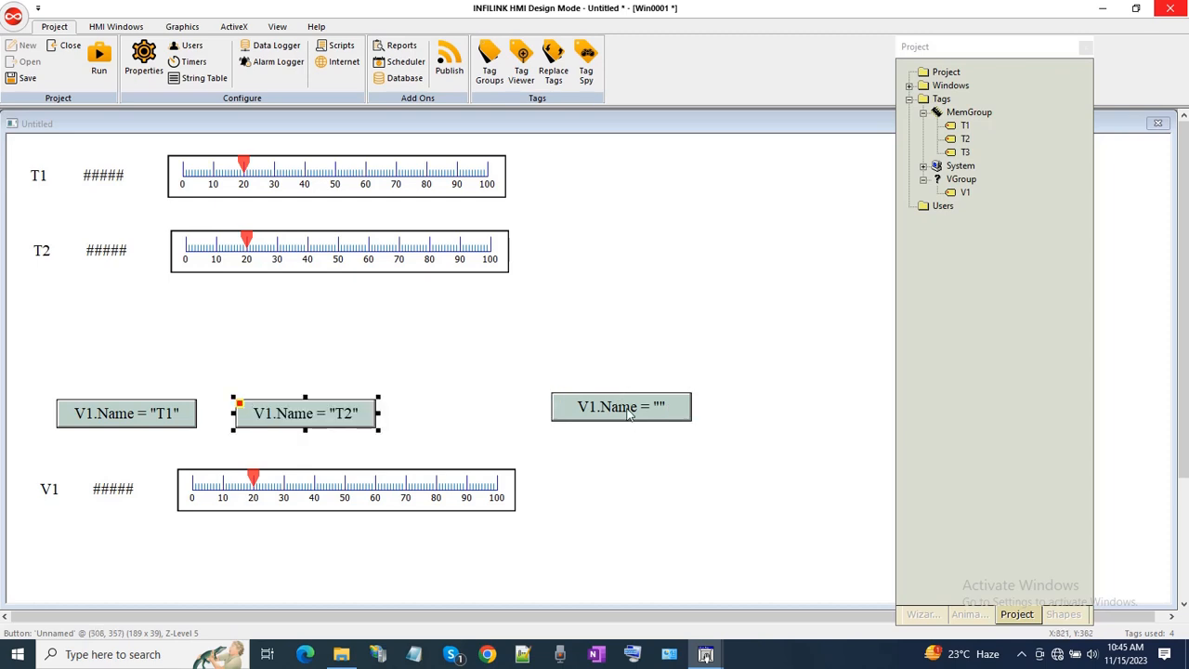
drag(627, 423, 481, 419)
- Align the three V1.Name buttons in one row with equal horizontal spacing
drag(46, 378, 563, 447)
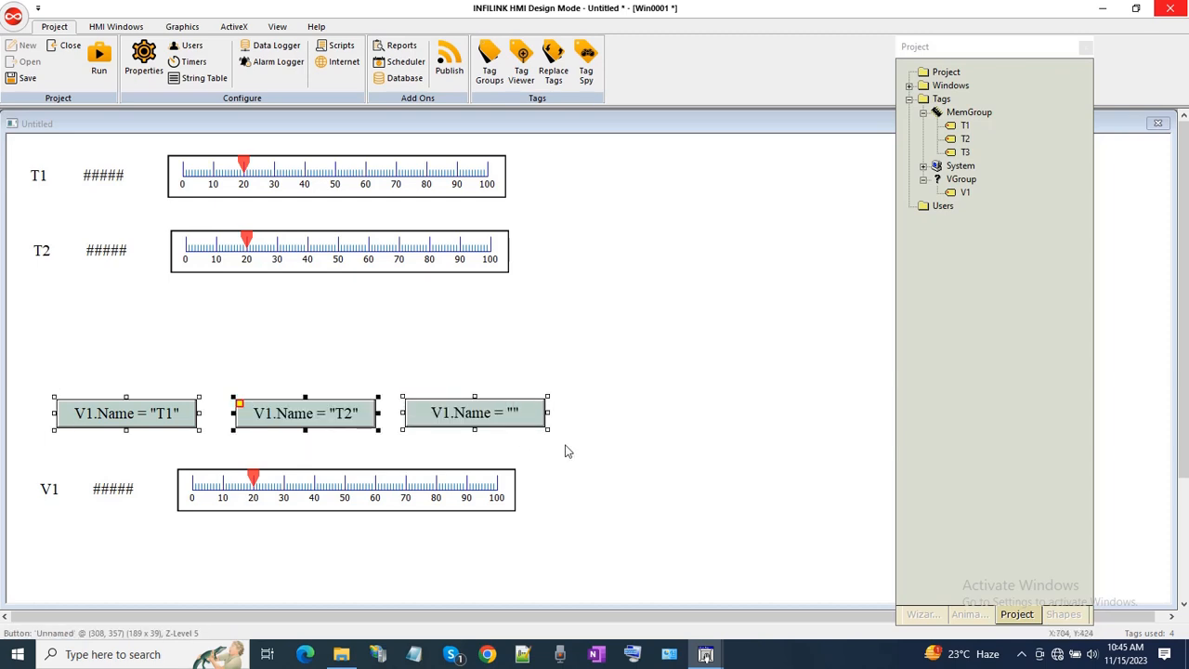
click(182, 26)
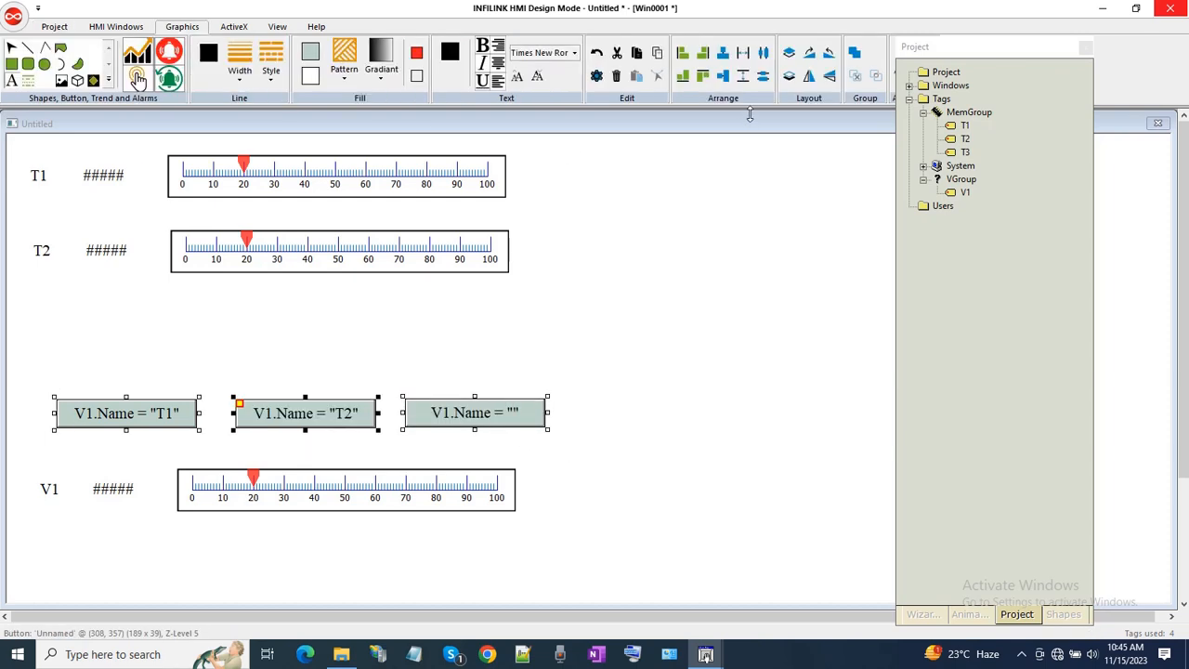
click(763, 52)
click(395, 332)
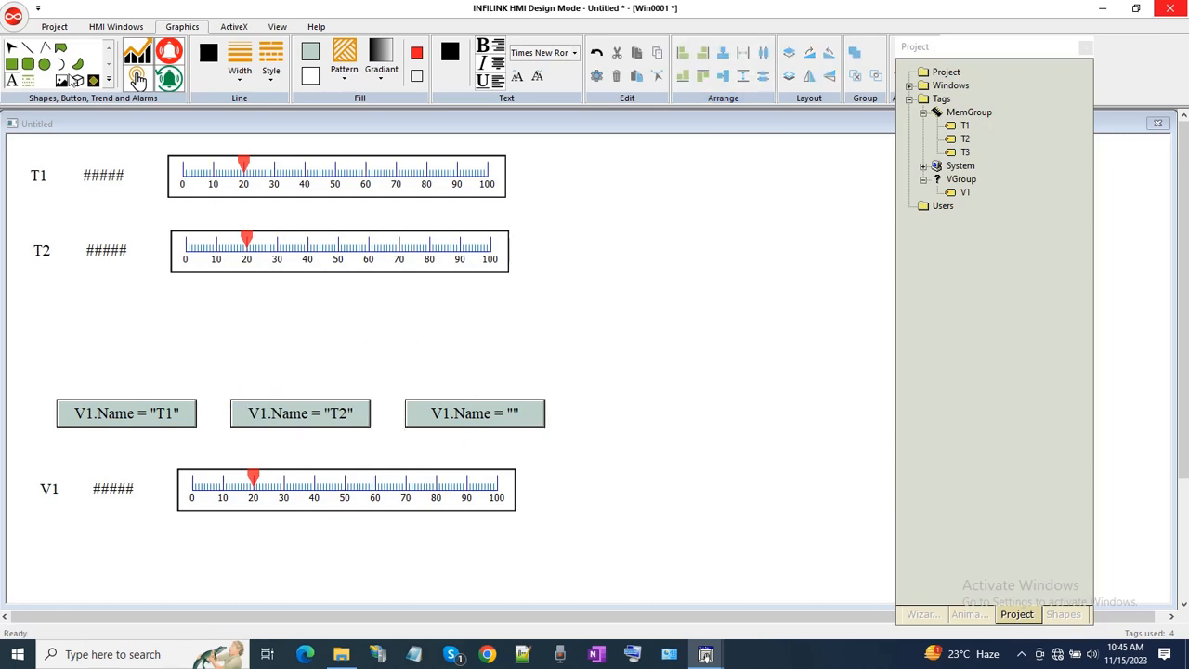
- Save the project and start it in run mode, dismissing the demo timer notice
click(54, 26)
click(18, 78)
click(99, 61)
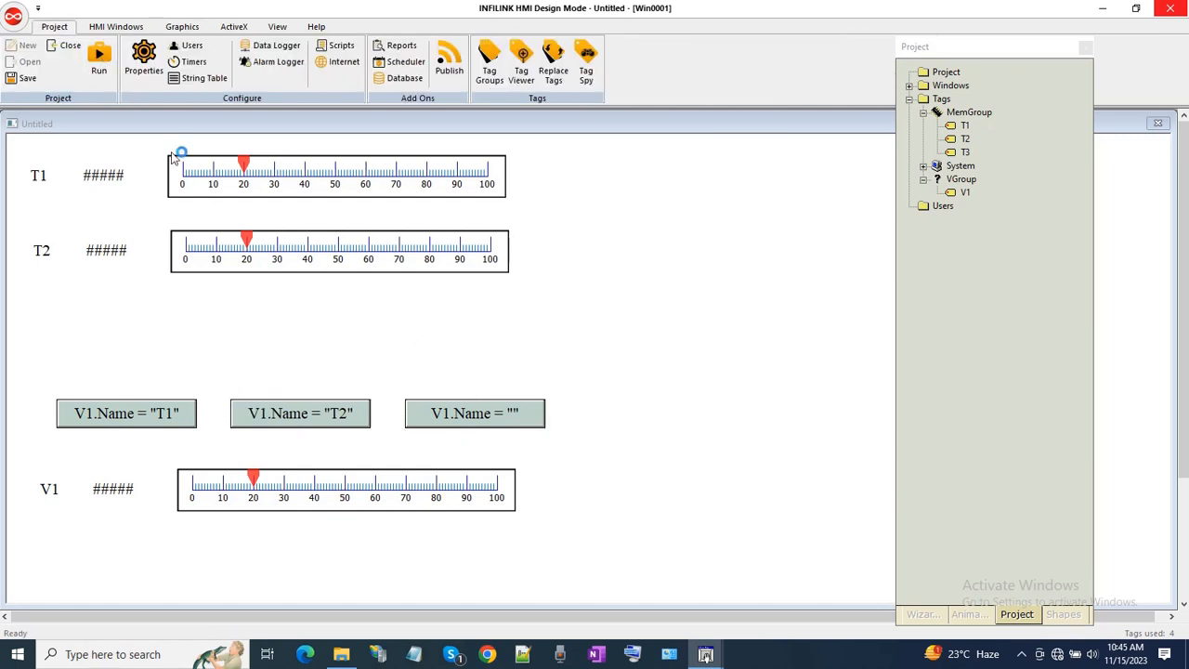
click(698, 379)
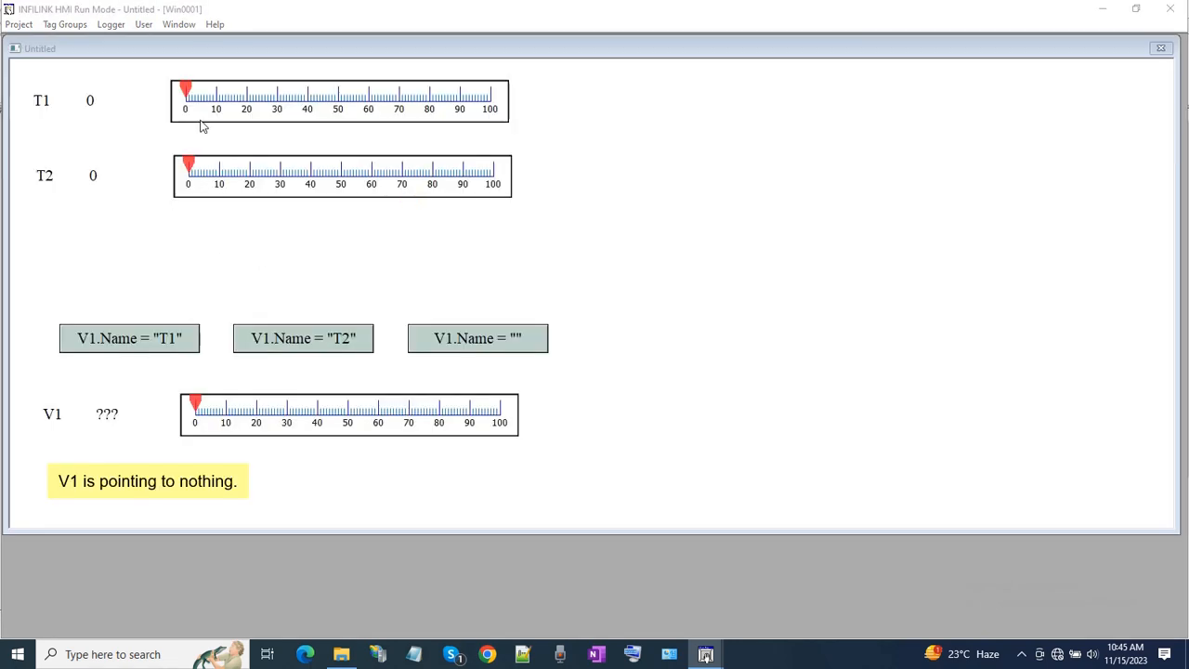
- Set the T1 slider to 30 and the T2 slider to 42, and assign T1 to V1.Name
drag(191, 97, 276, 97)
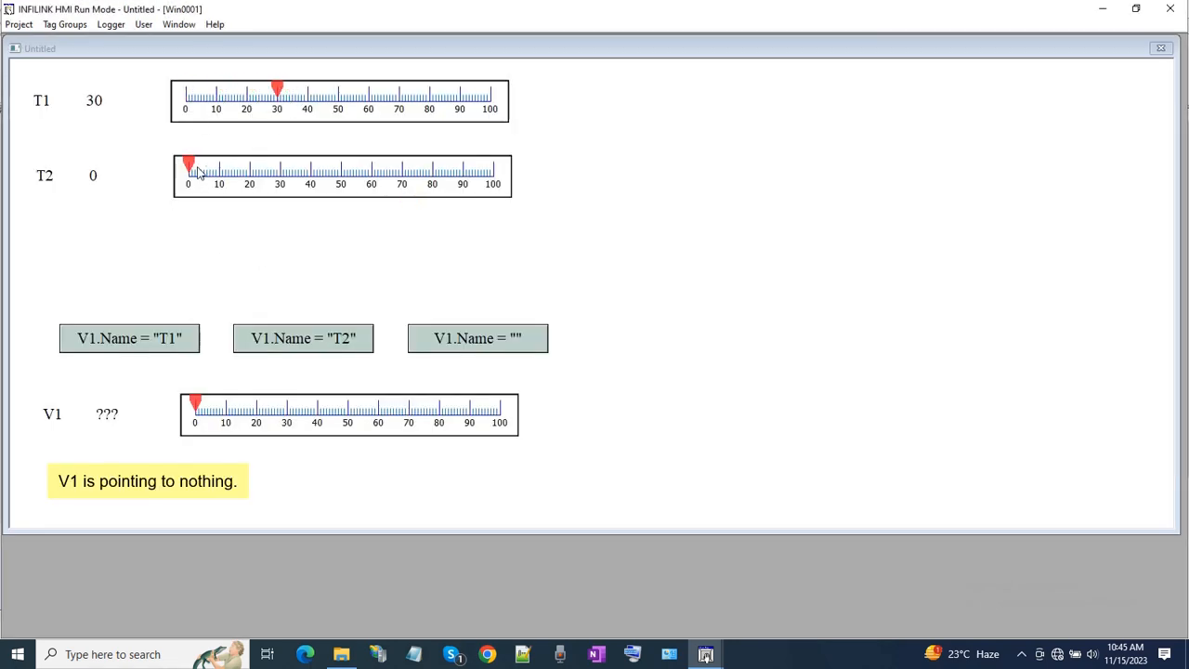
drag(194, 172, 326, 188)
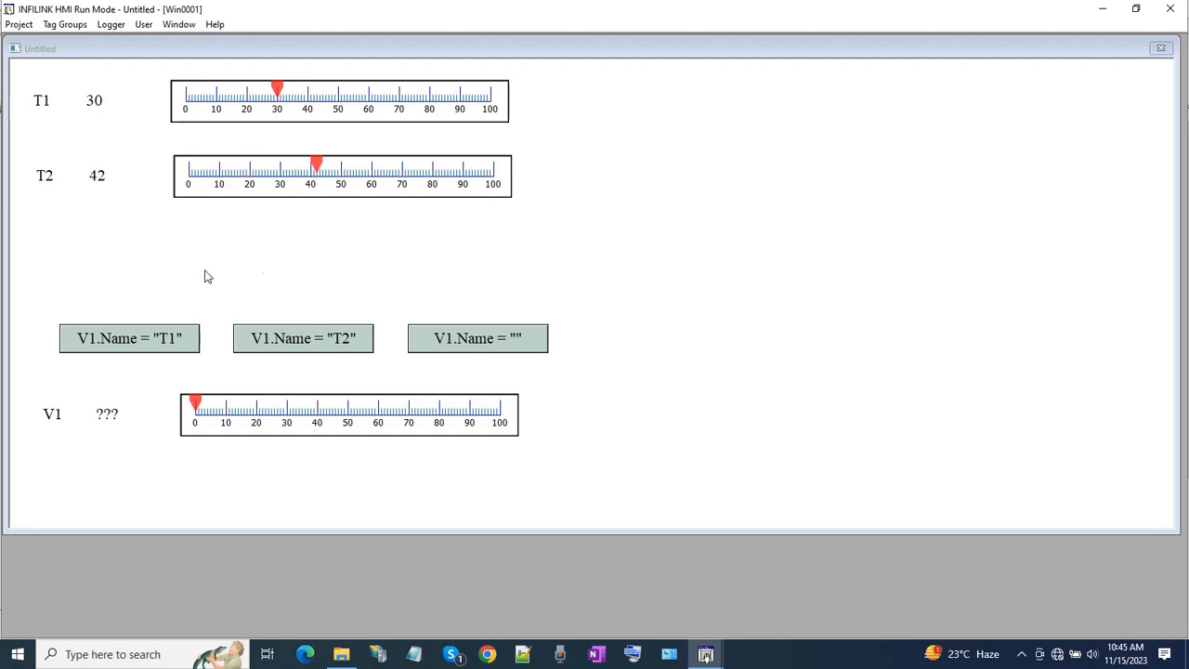
click(147, 346)
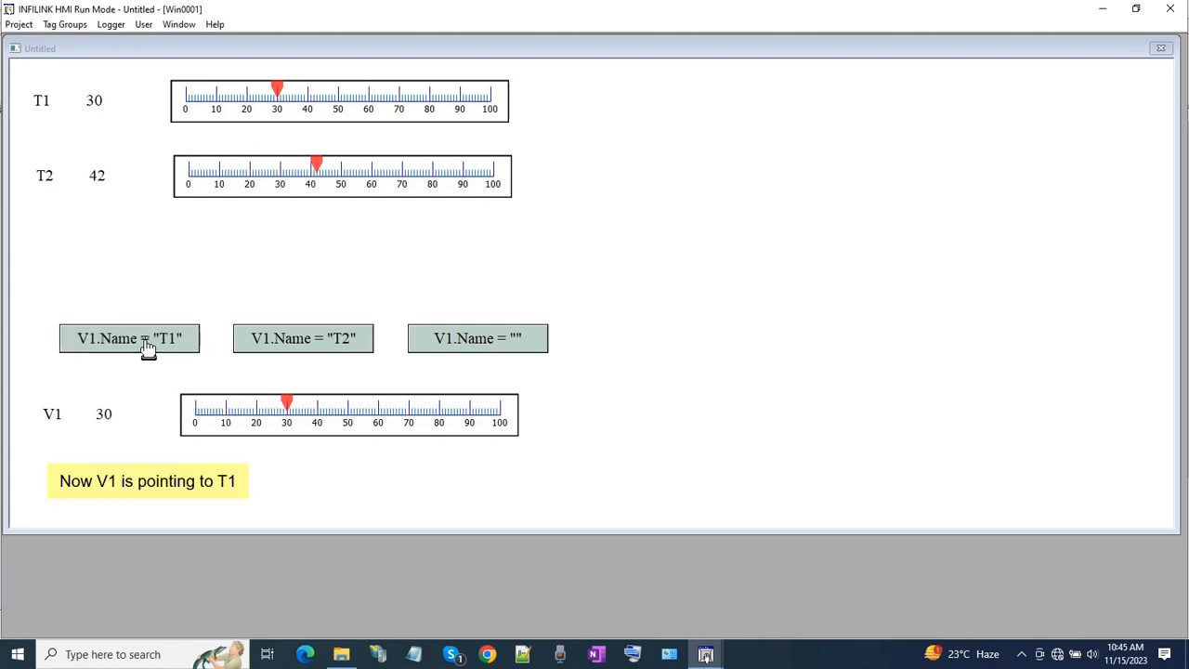
- Set the T1 slider to 39 and the T2 slider to 63, and assign T2 to V1.Name
drag(321, 171, 378, 178)
drag(280, 98, 304, 99)
mouse_move(371, 169)
mouse_down()
mouse_move(313, 180)
mouse_move(383, 183)
mouse_up()
click(341, 341)
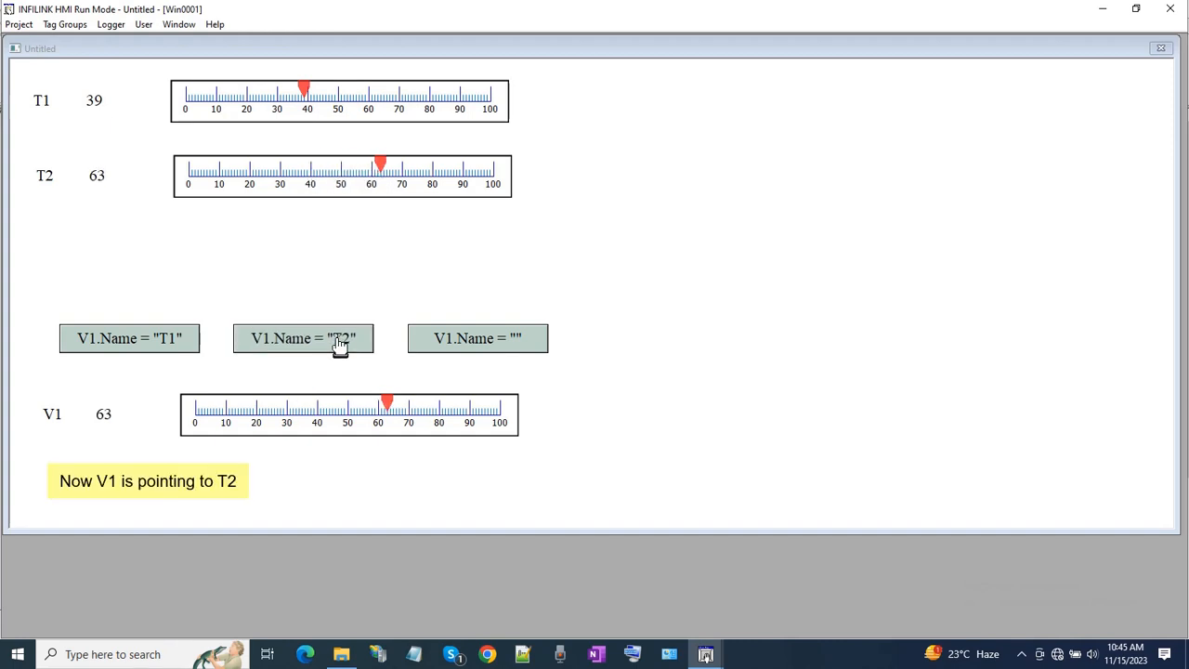
- Set the T2 slider to 58 and the T1 slider to 30, and assign an empty string to V1.Name
mouse_move(388, 167)
mouse_down()
mouse_move(439, 169)
mouse_move(309, 176)
mouse_move(376, 177)
mouse_up()
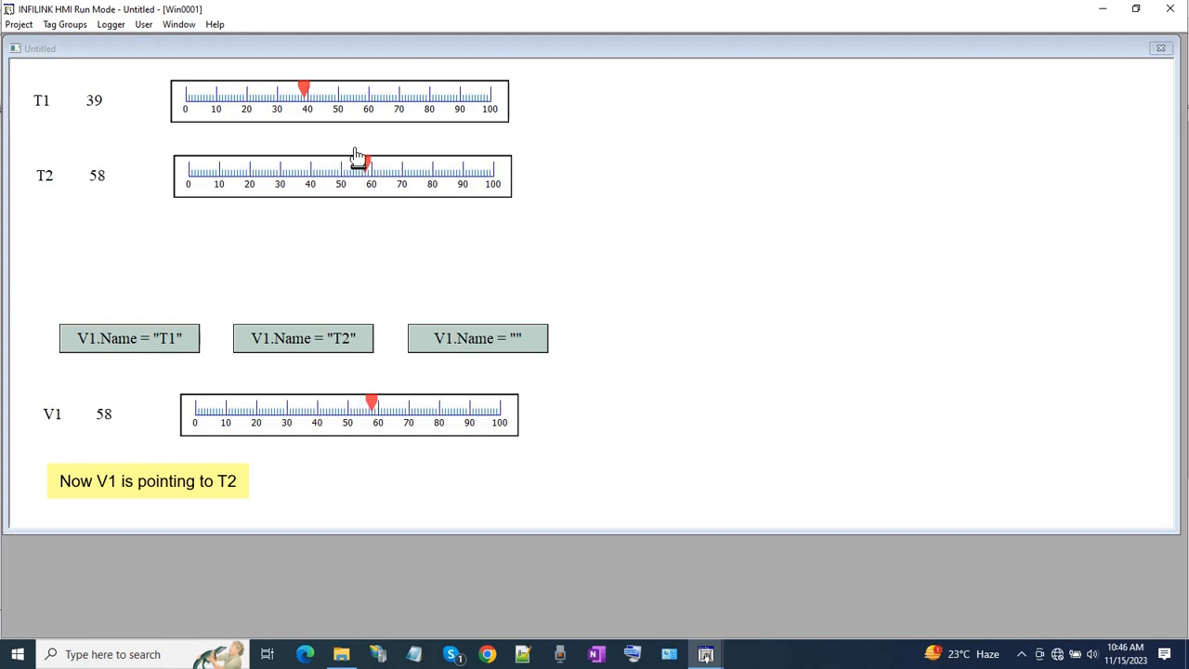
drag(306, 98, 277, 100)
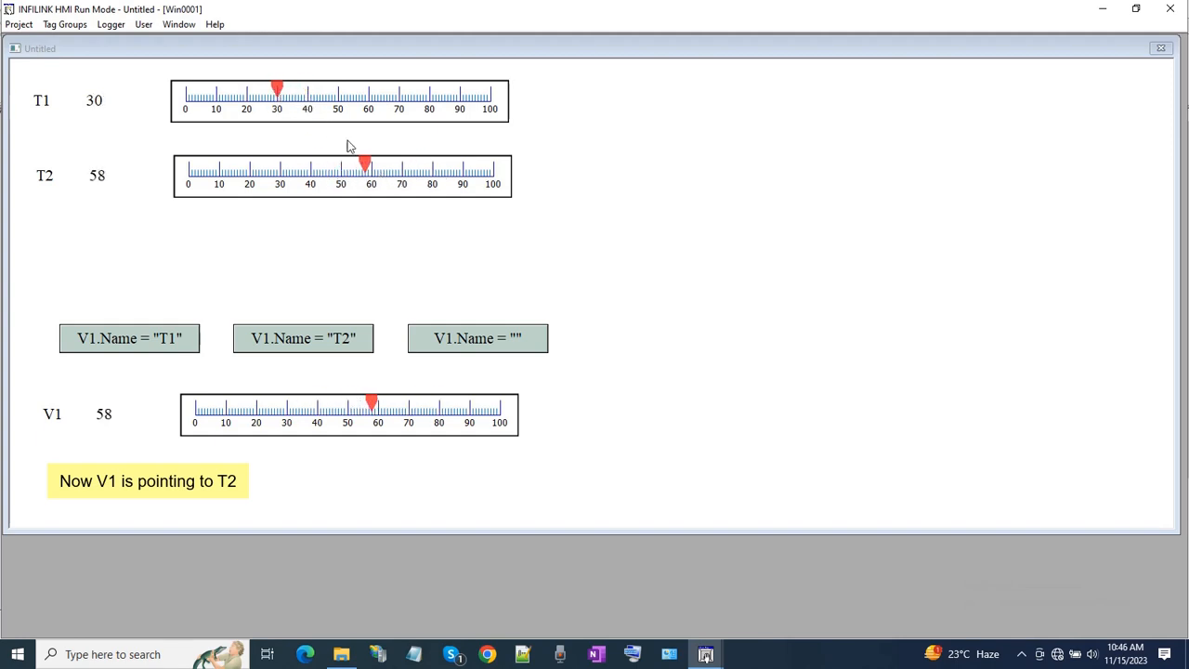
click(449, 341)
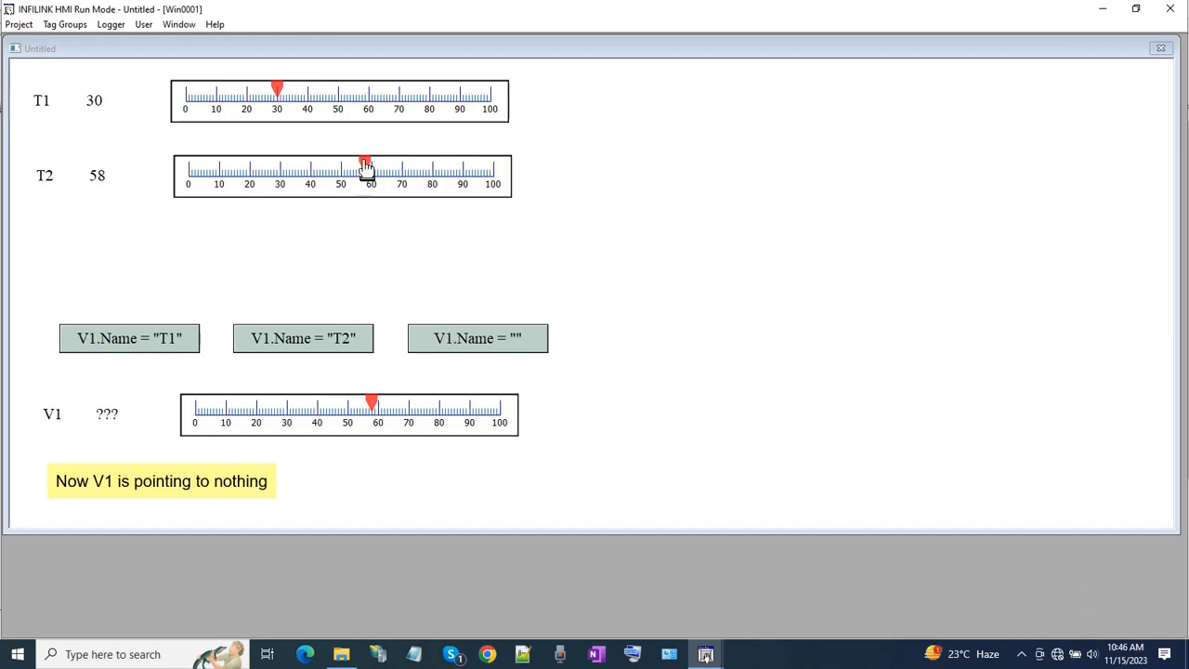
- Set the T2 slider to 74, raise the T1 slider, and exit run mode
drag(367, 167, 413, 170)
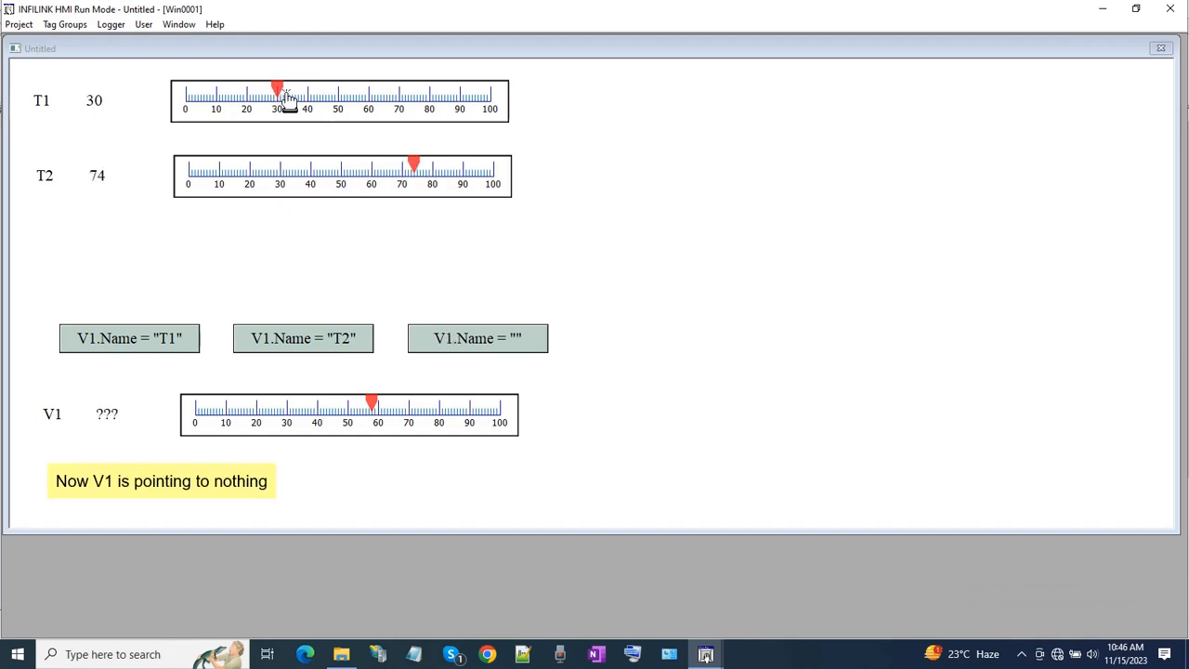
drag(286, 100, 349, 100)
click(1169, 8)
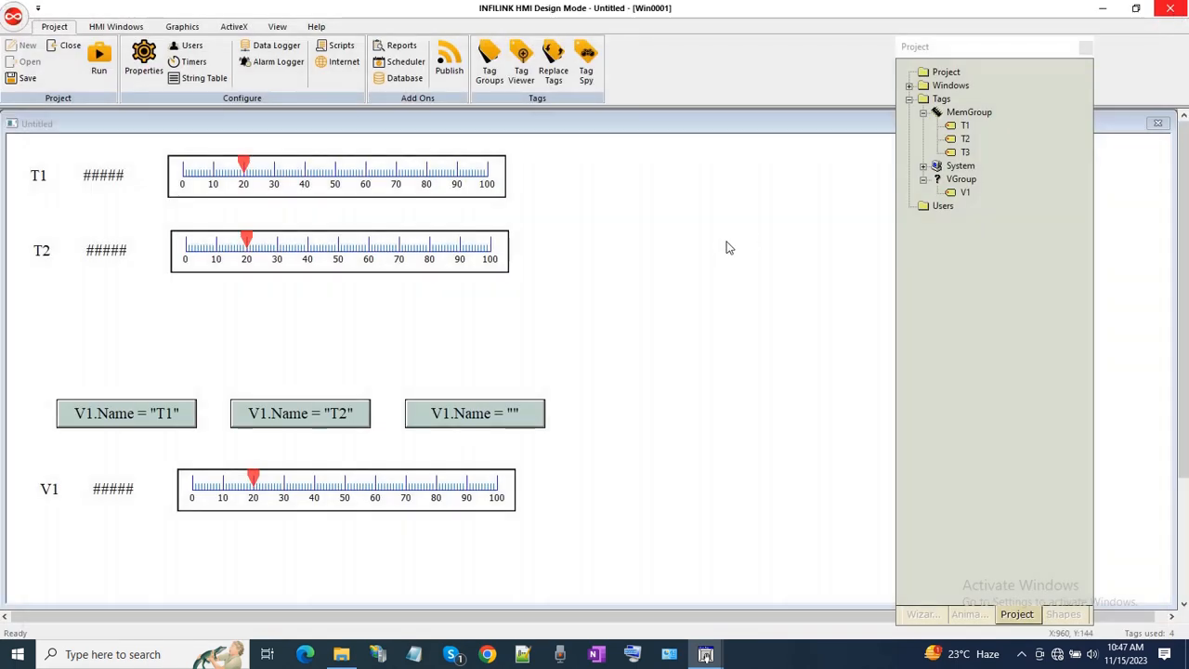
- Set up a While window showing script for Win0001 with a 200 ms interval
right_click(669, 208)
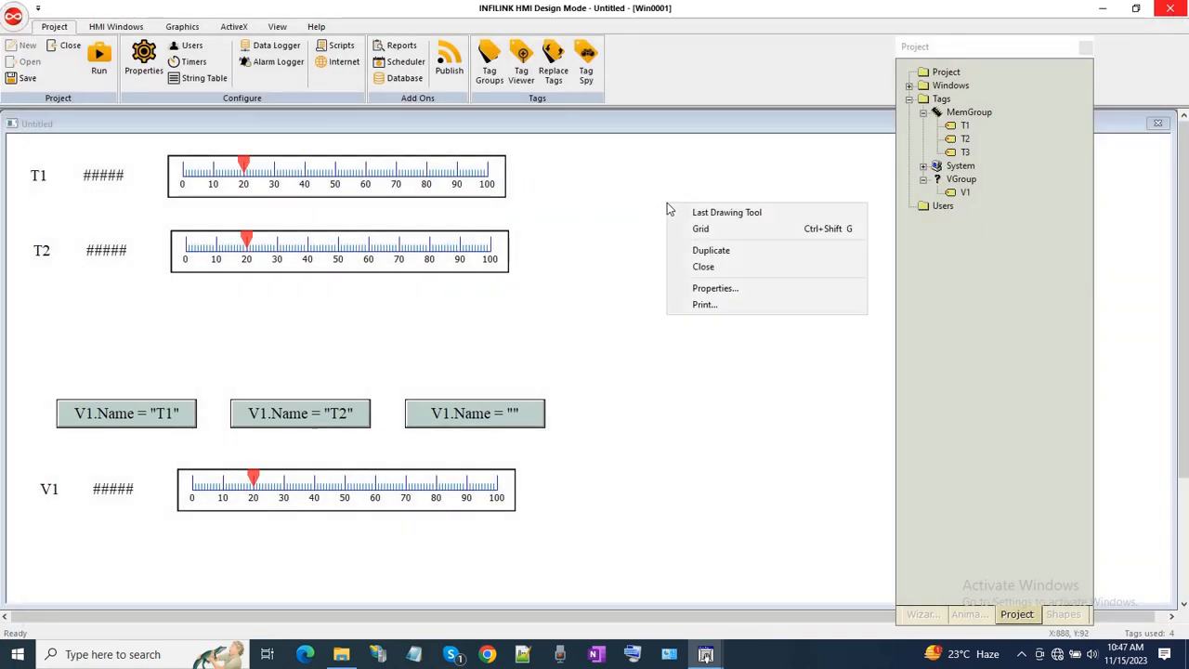
click(692, 286)
click(464, 121)
click(520, 155)
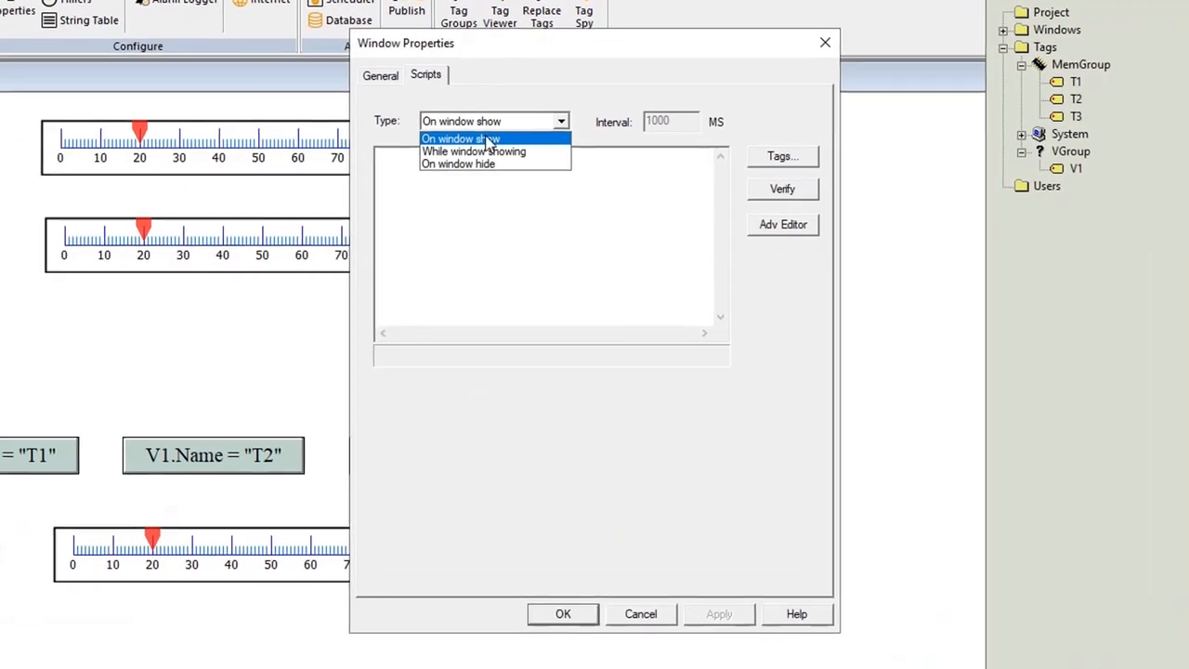
click(481, 151)
double_click(688, 117)
text(200)
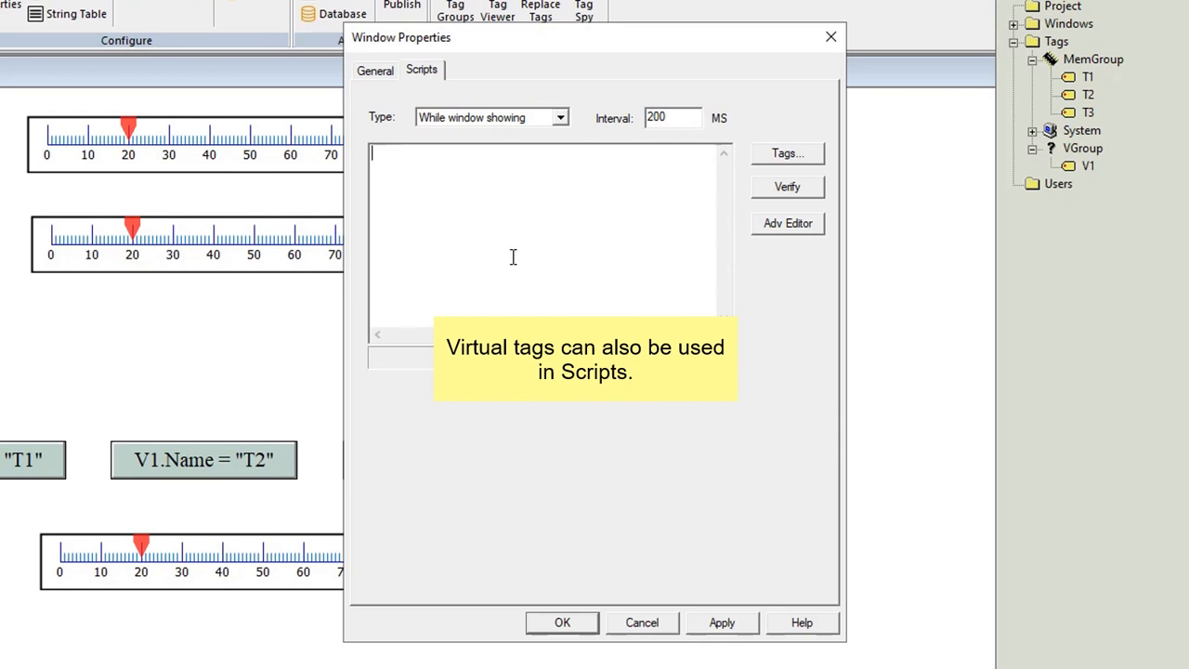
- Enter the window script T3 = V1 ;, verify it and accept the window properties
text( = V1 ;)
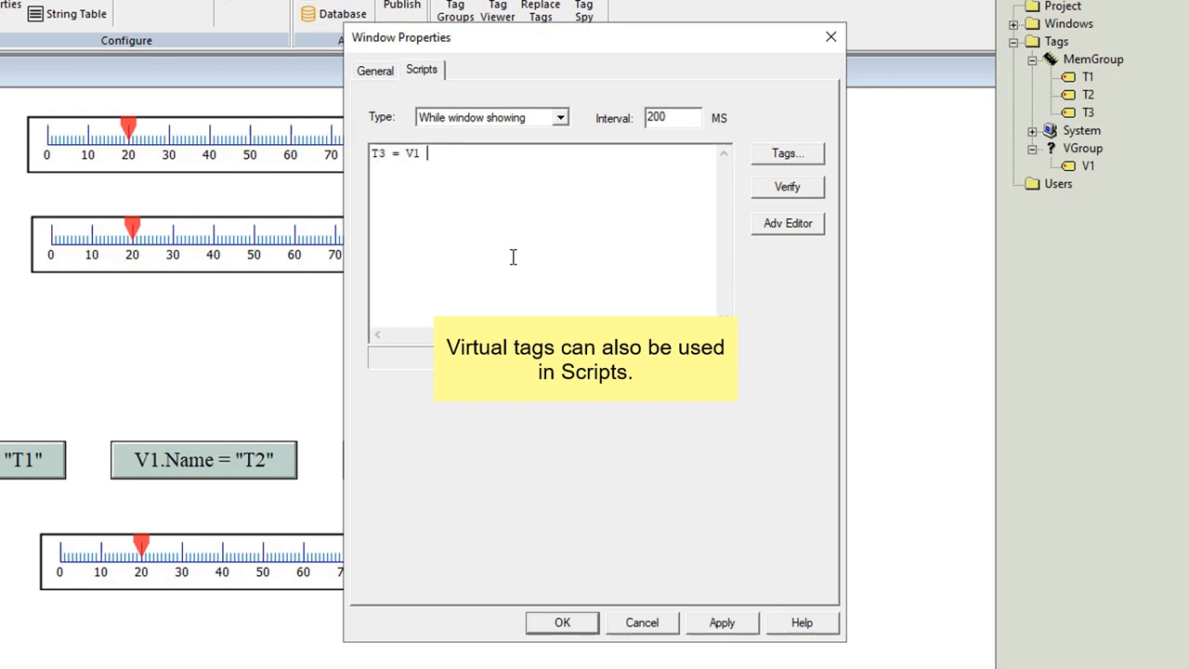
click(784, 189)
click(592, 622)
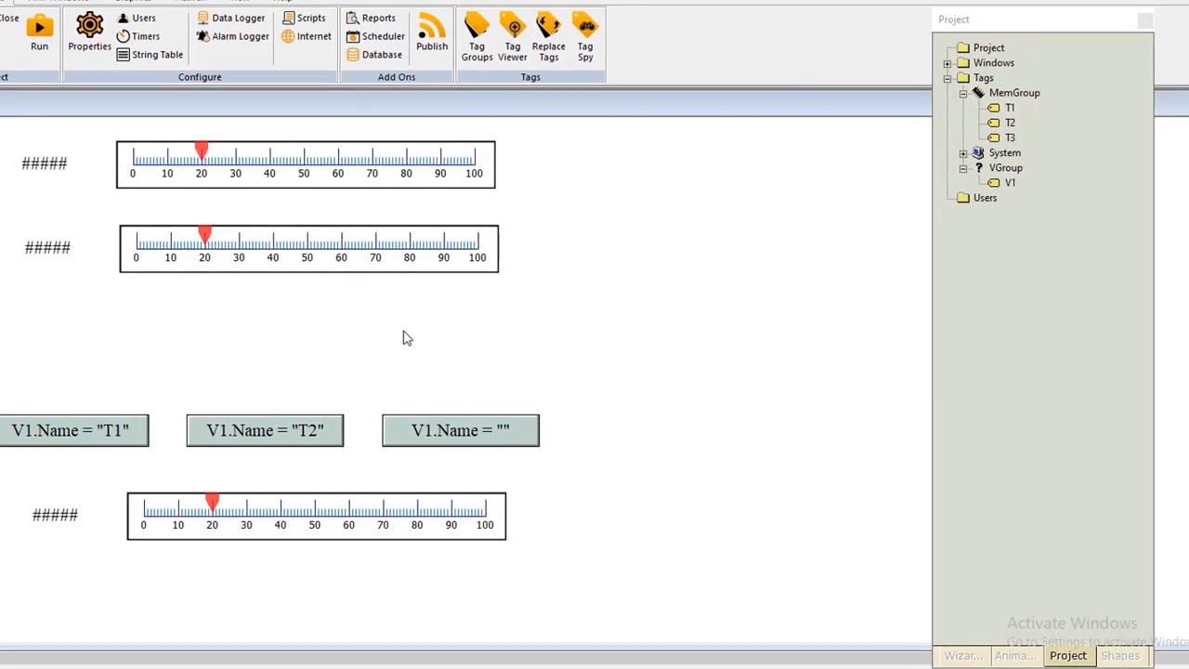
- Add a text label reading T3 below the T2 label
click(172, 27)
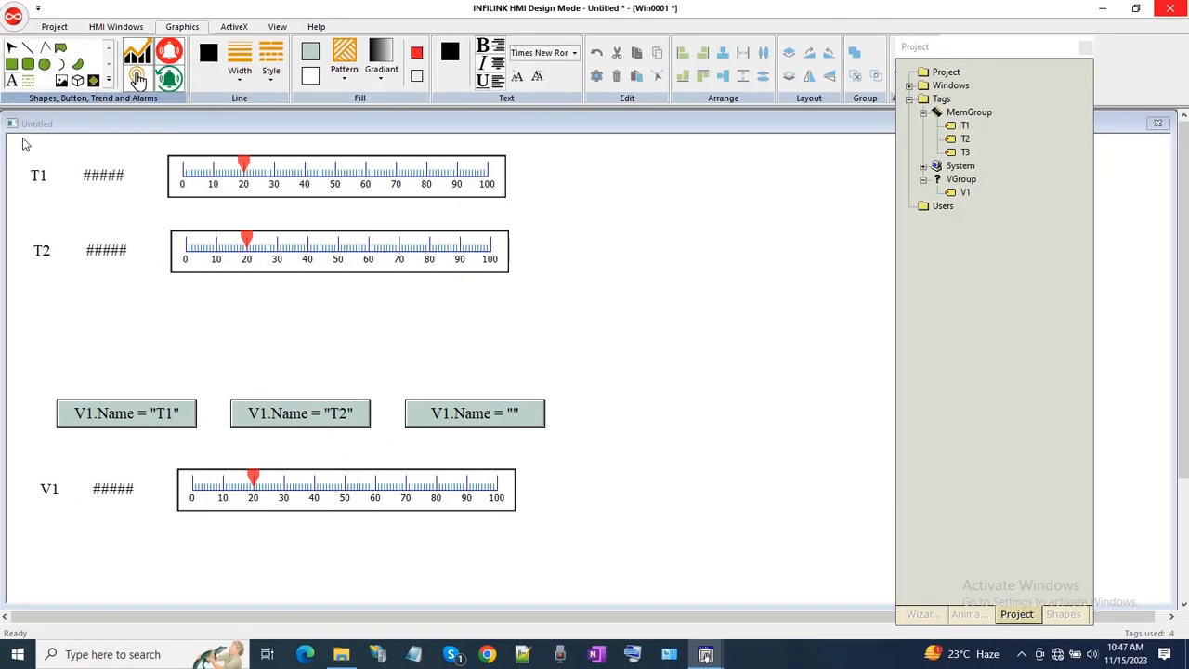
drag(40, 319, 80, 337)
right_click(58, 328)
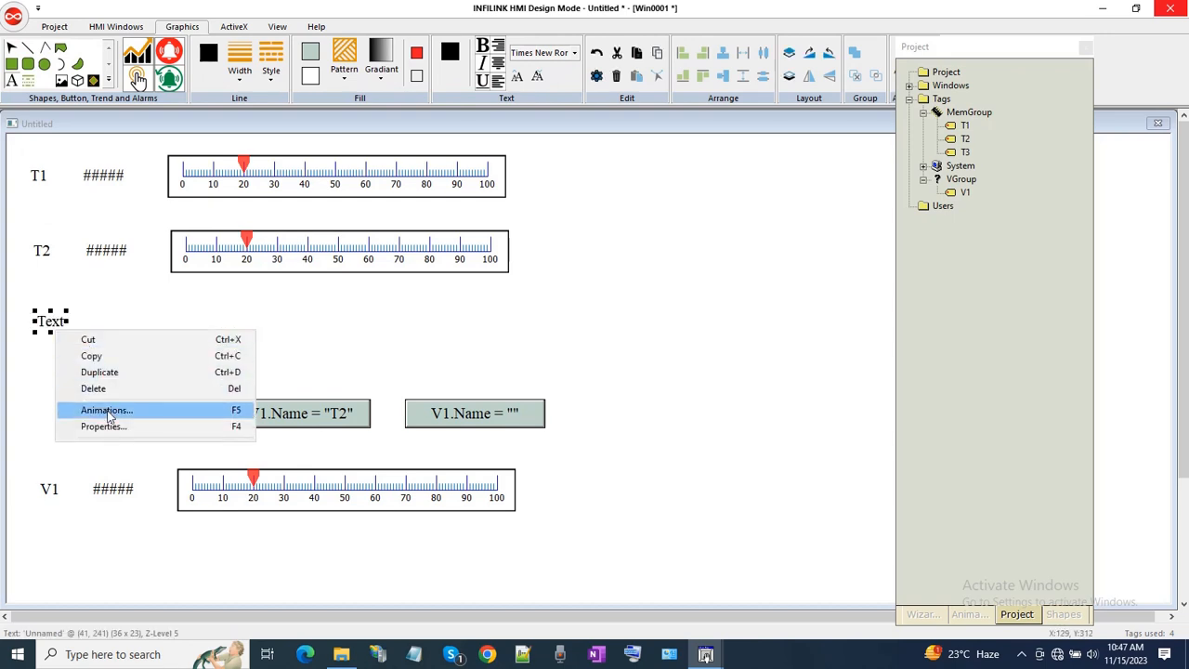
click(120, 426)
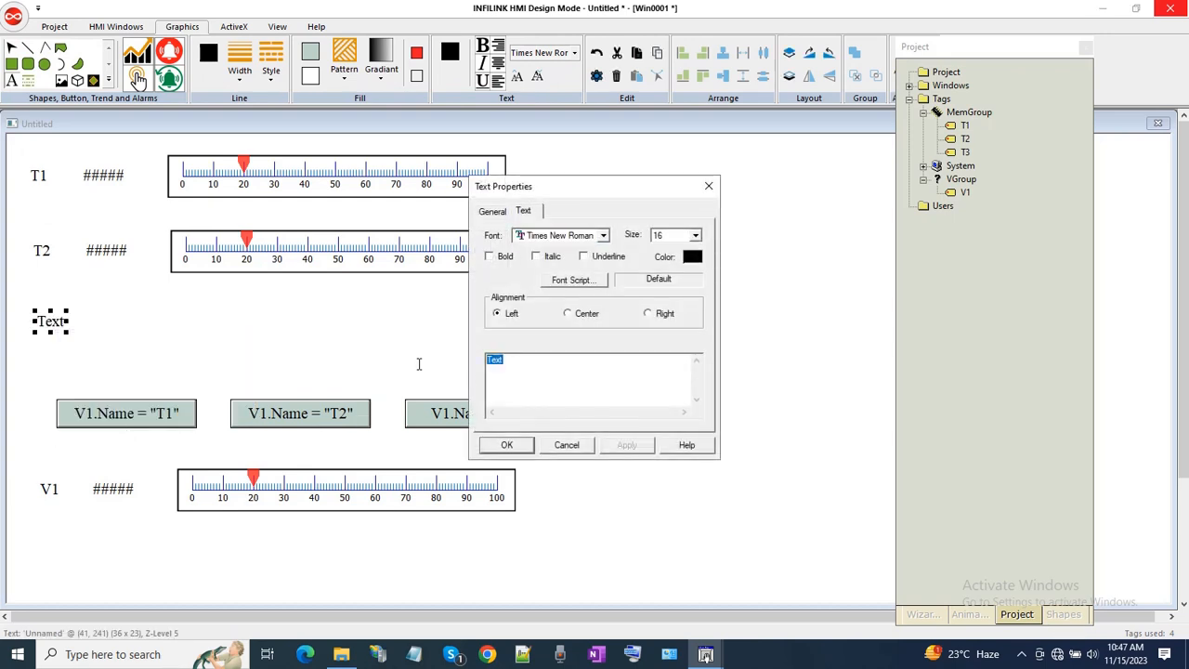
text(T3)
click(505, 445)
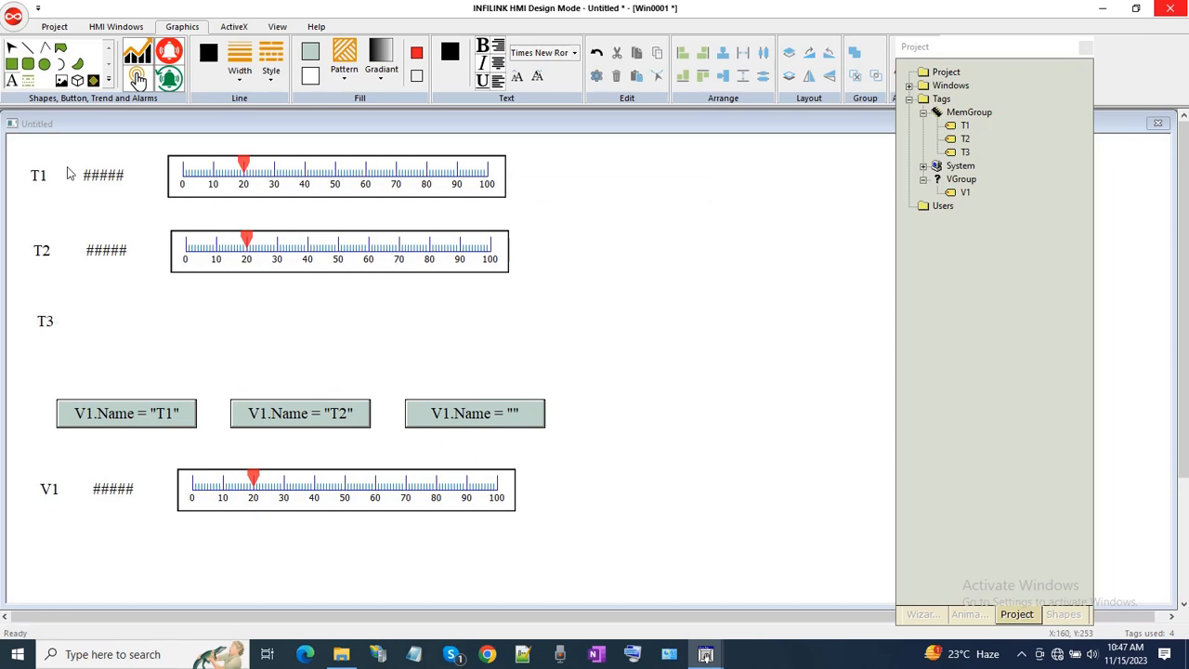
- Add a text object beside the T3 label that shows tag T3 as an integer, and align the two in one row
drag(78, 308, 133, 329)
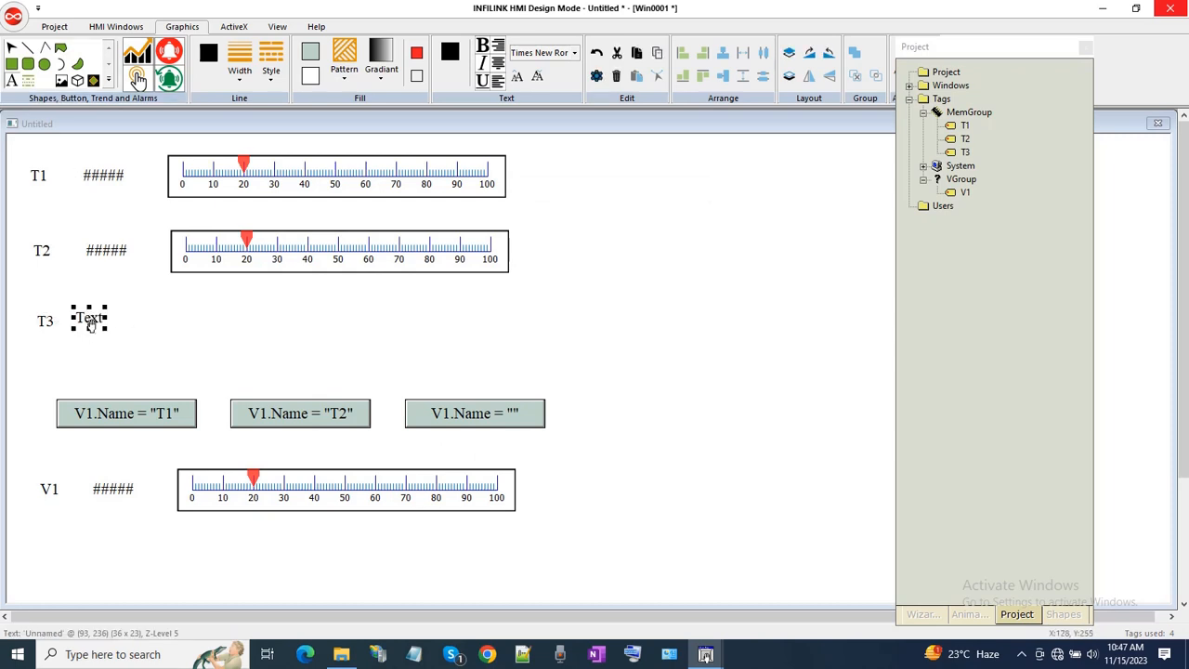
right_click(90, 327)
click(126, 401)
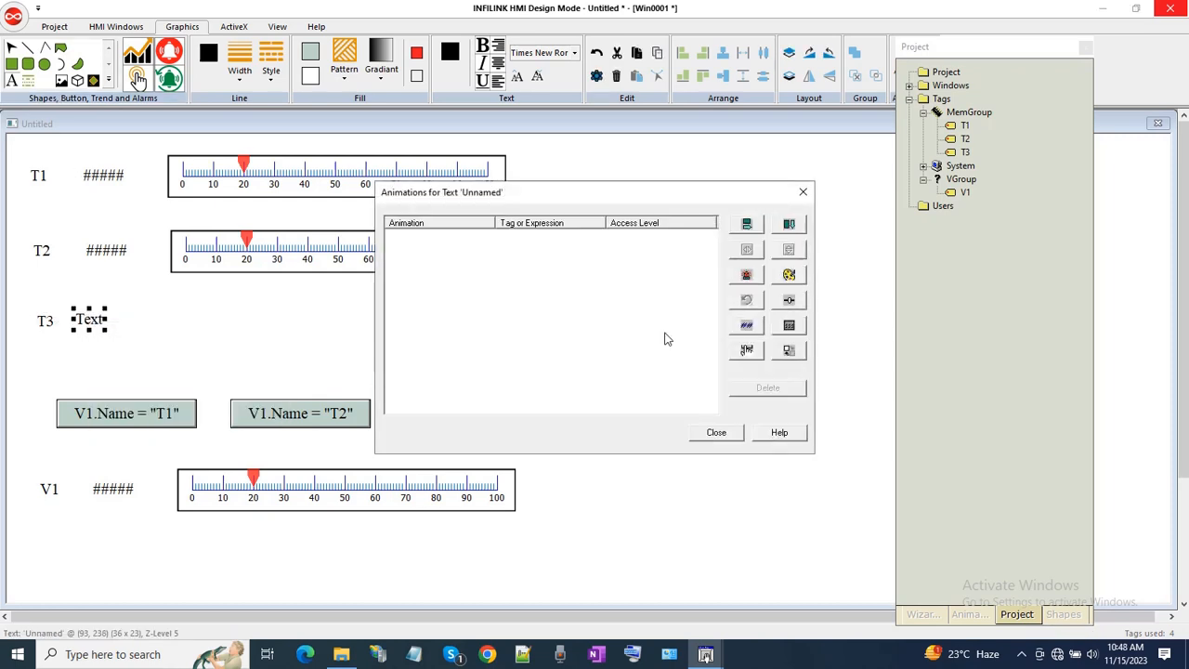
click(748, 326)
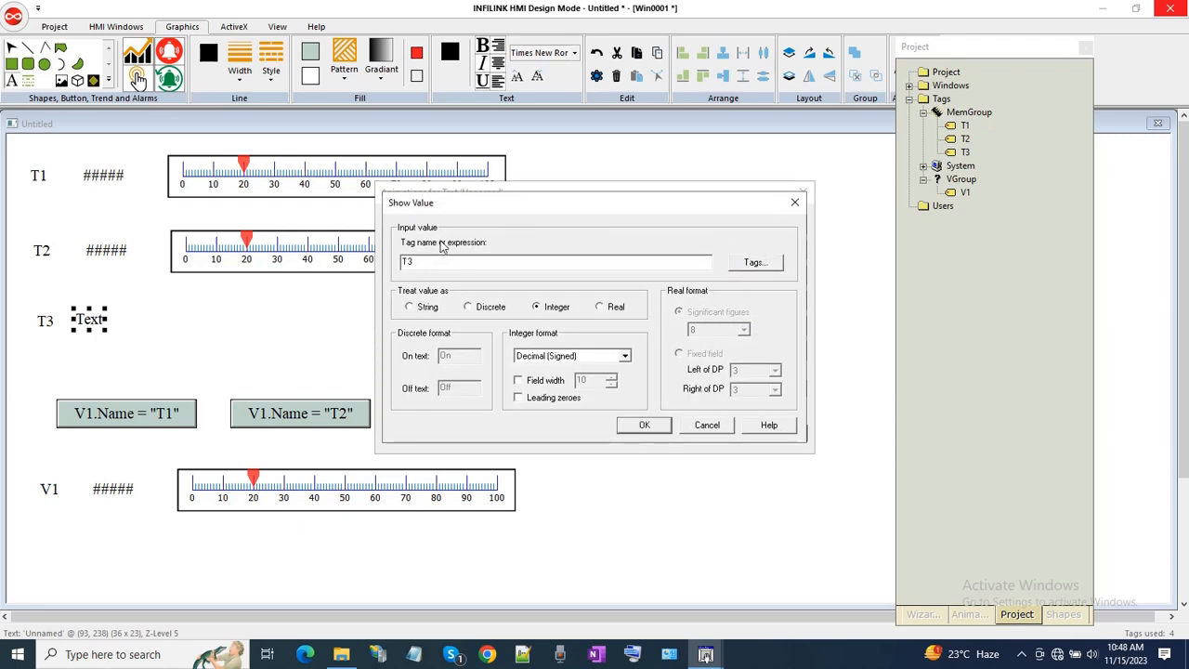
click(644, 424)
click(712, 430)
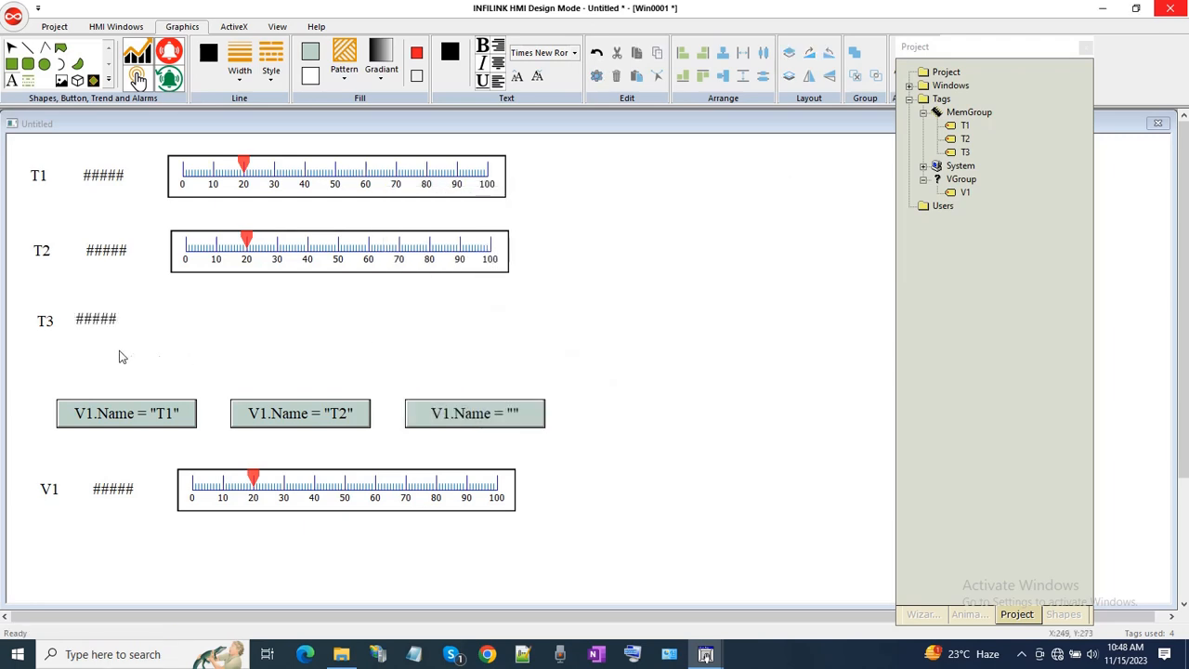
drag(32, 308, 350, 345)
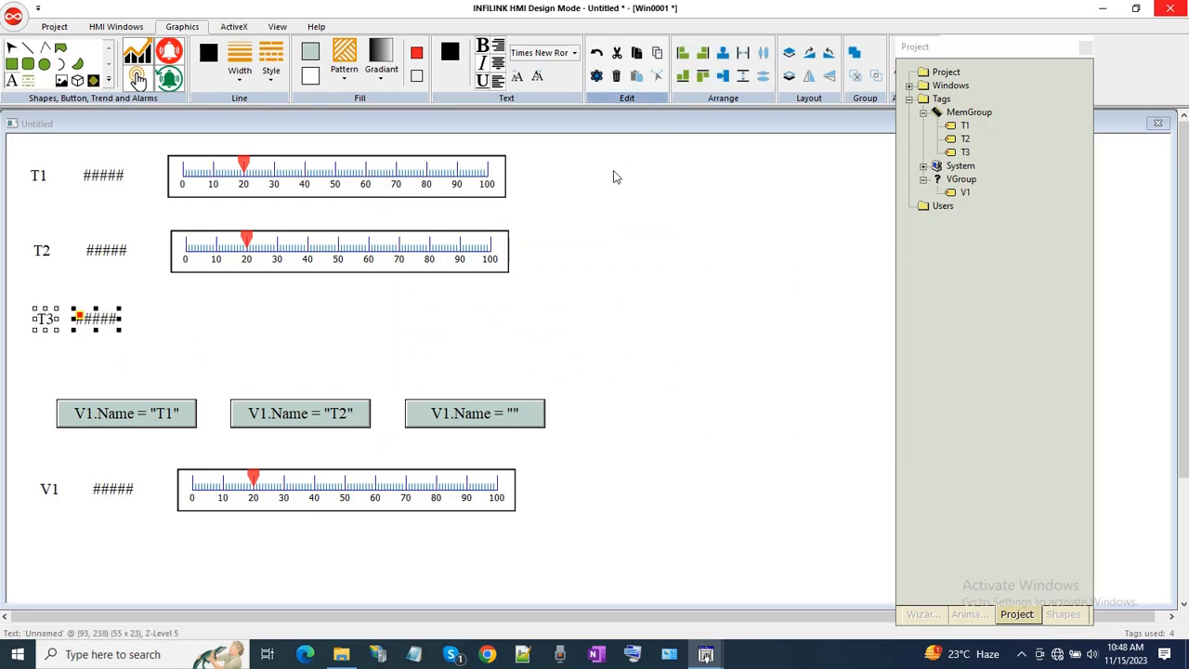
click(362, 355)
- Save the project with the T3 display and start it in run mode, dismissing the demo timer notice
click(53, 26)
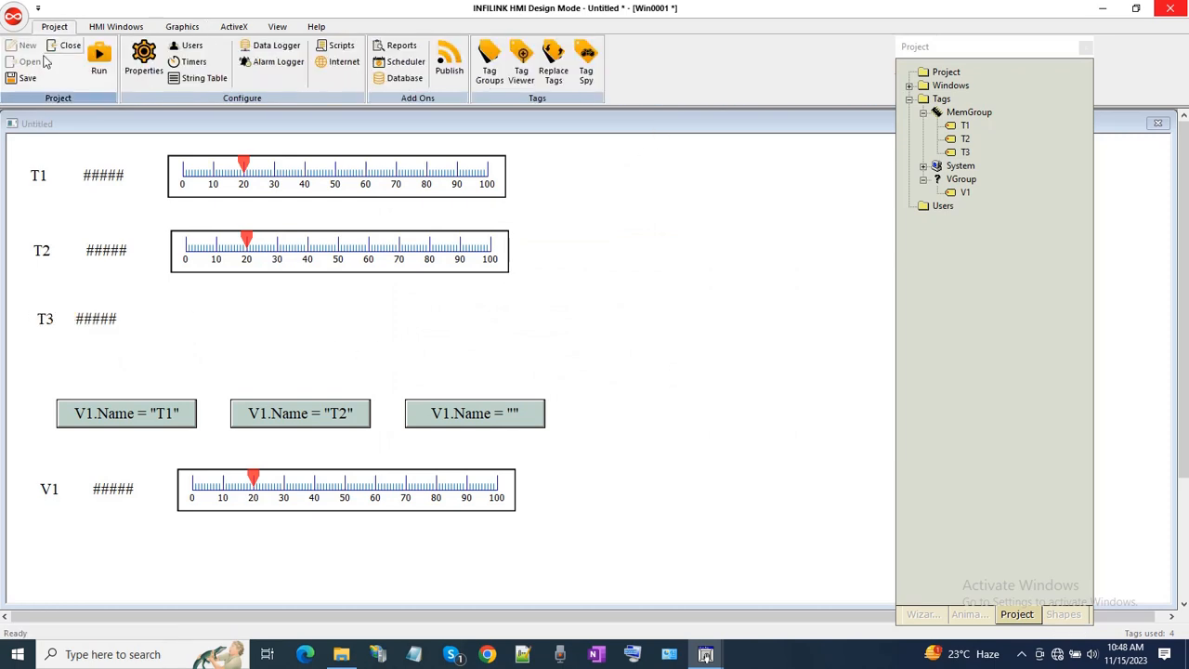
click(31, 80)
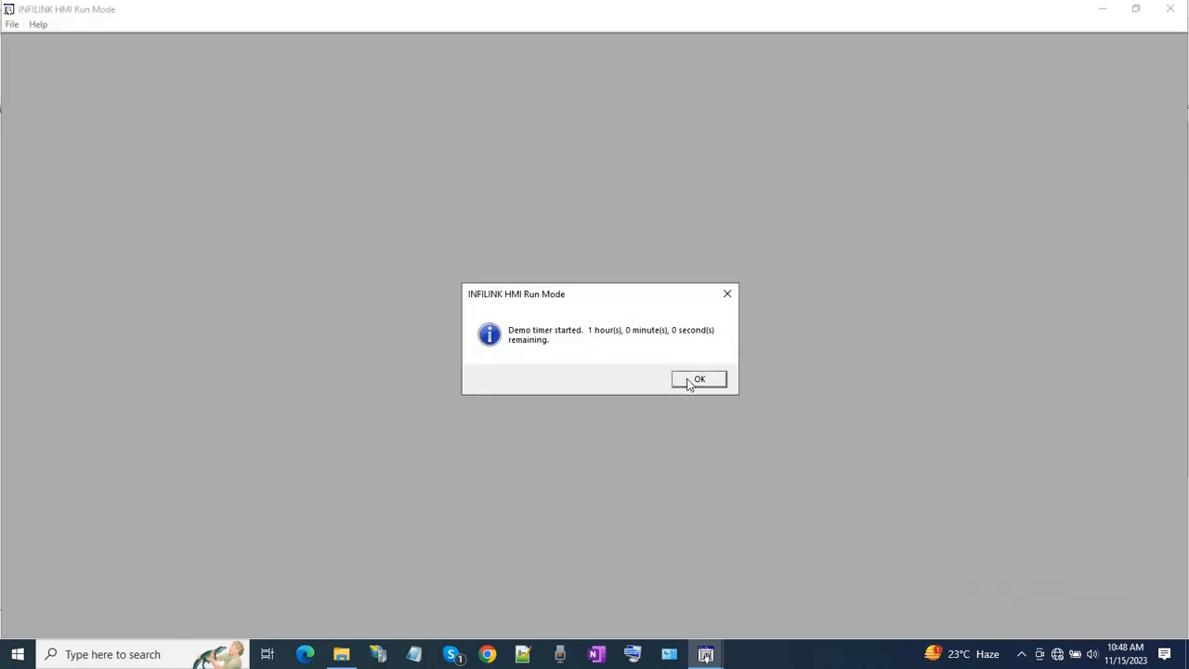
click(692, 380)
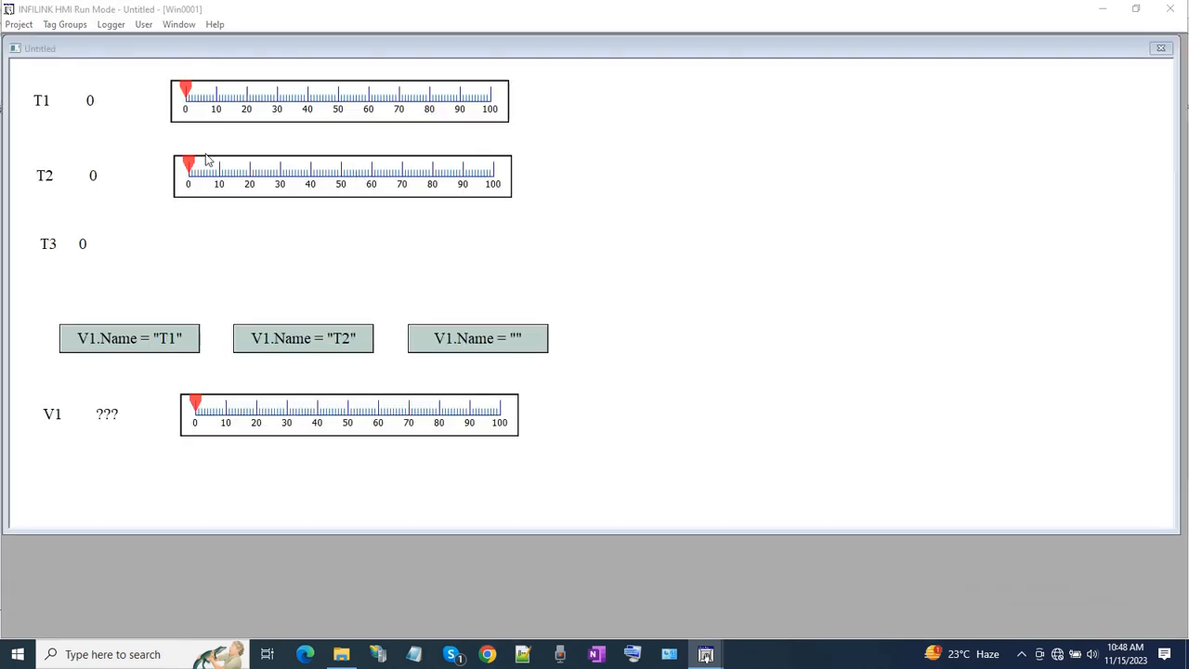
- Set the T1 slider to 25 and the T2 slider to 20, and assign T2 to V1.Name
drag(191, 105, 269, 99)
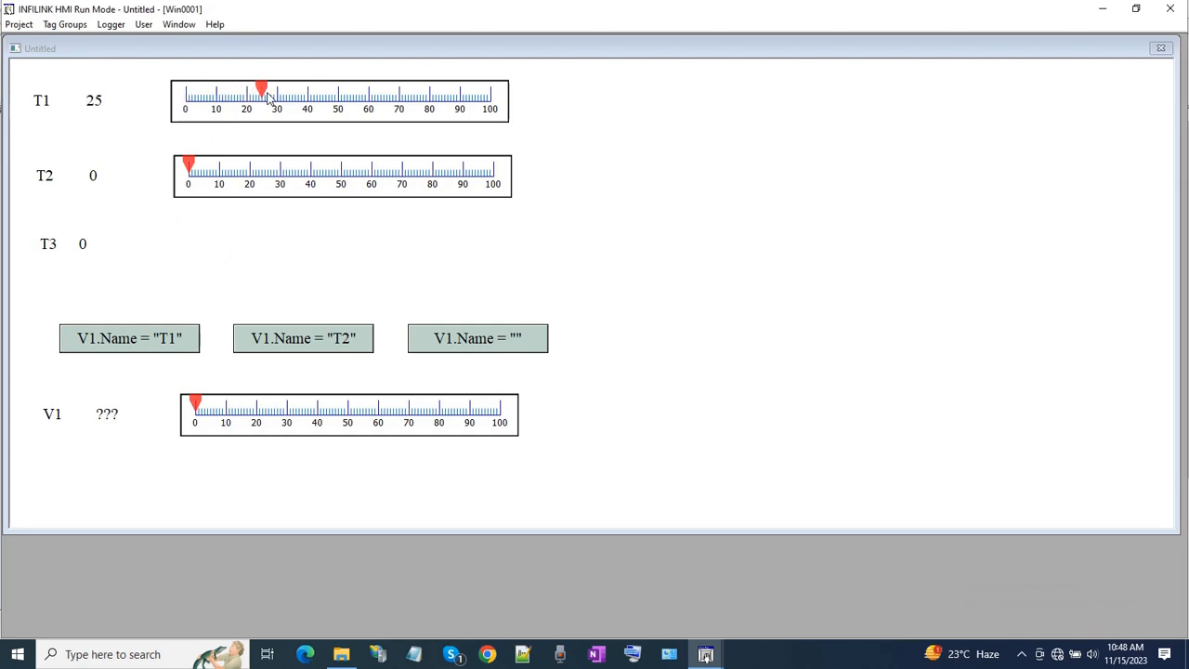
drag(190, 169, 257, 169)
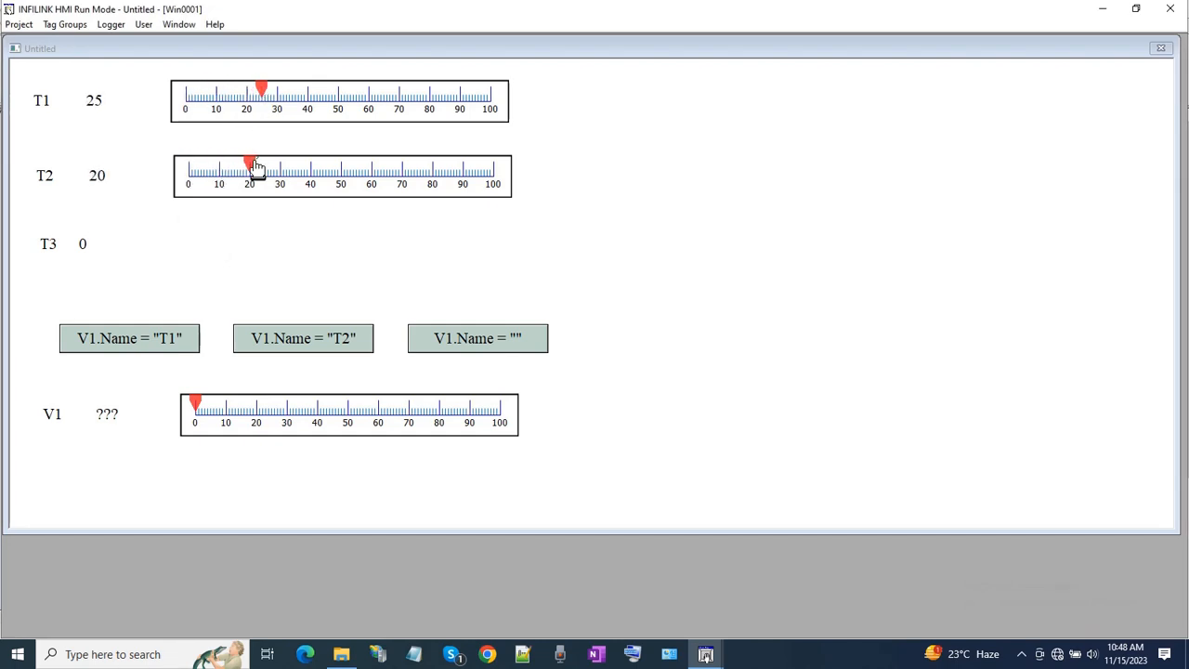
click(296, 342)
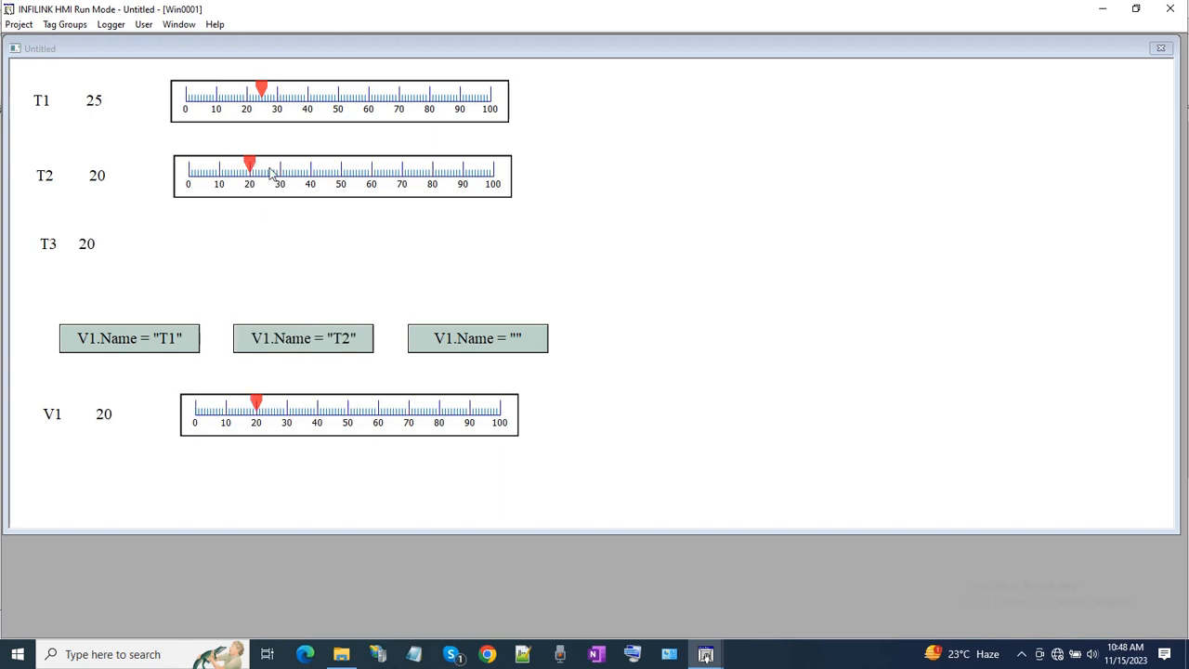
- Raise the T2 slider further and assign T1 to V1.Name
drag(270, 172, 330, 171)
click(186, 340)
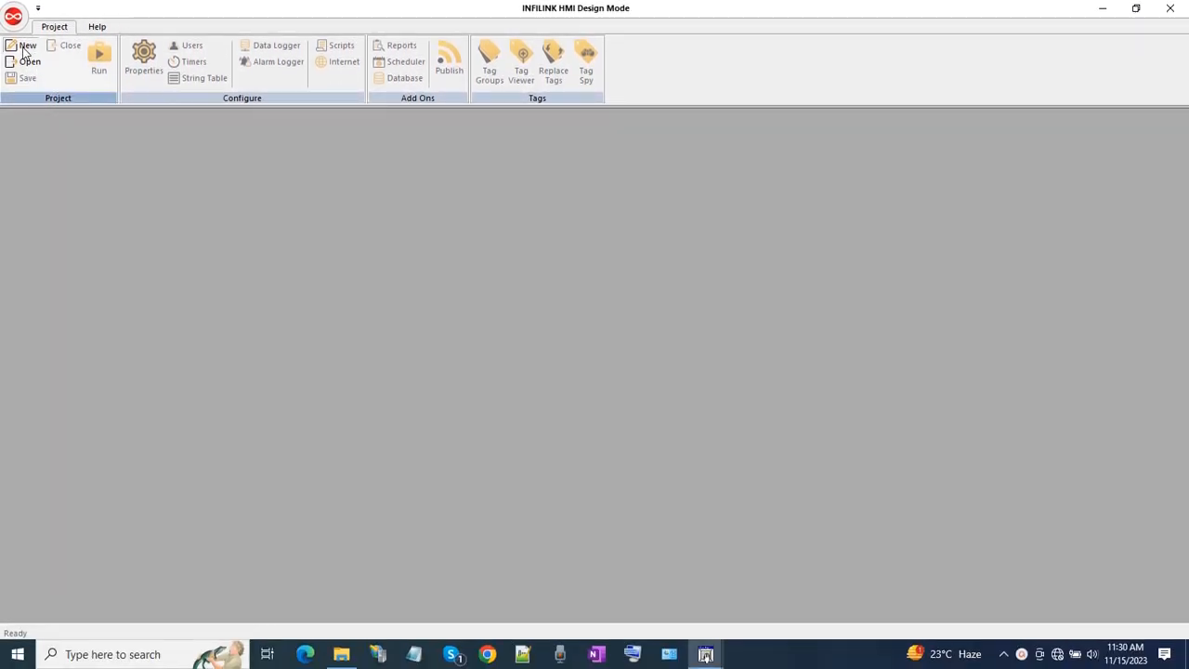
- Create a new project named P3 in the Infi_Projects folder
click(25, 47)
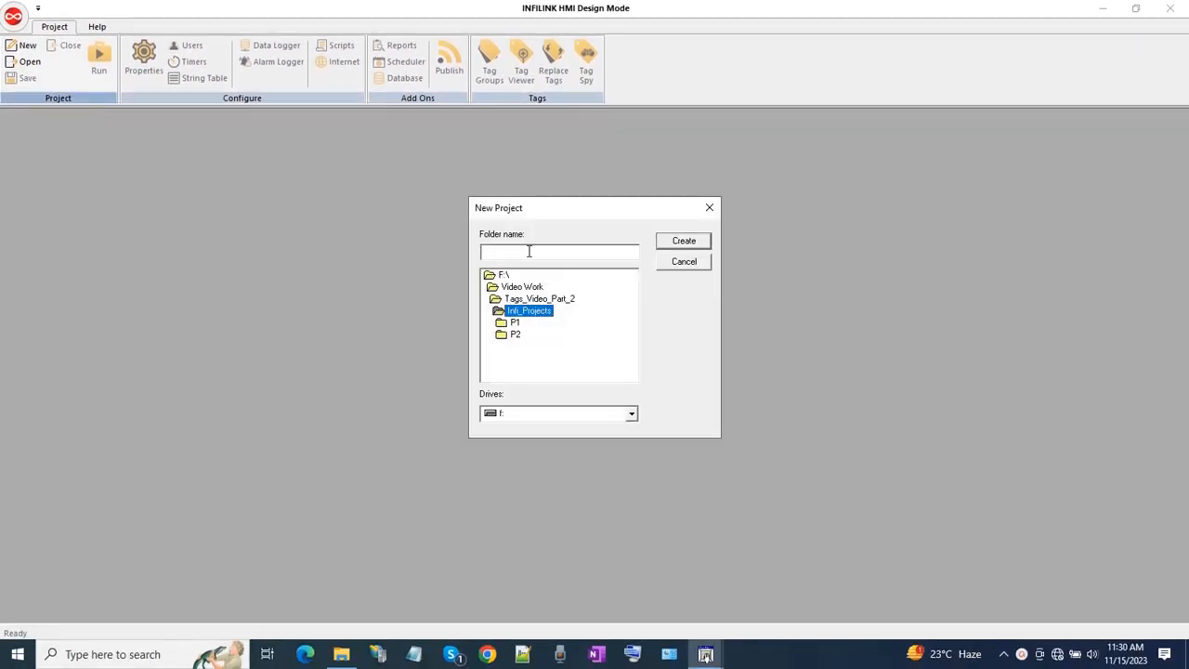
text(P3)
click(683, 241)
click(631, 377)
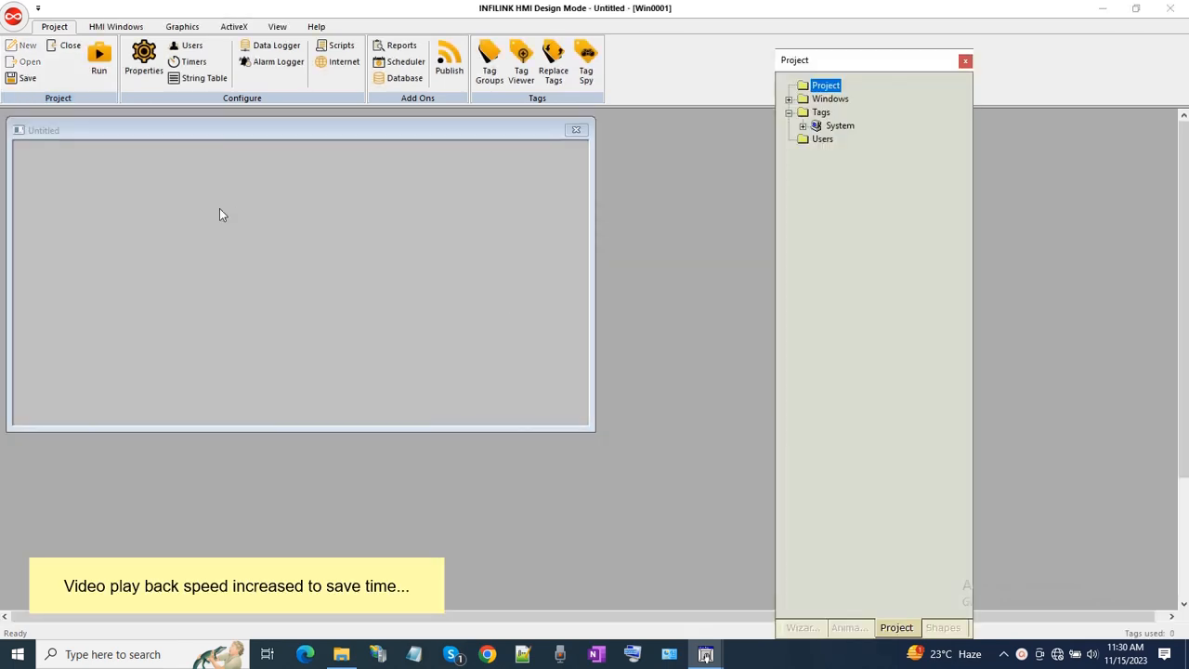
- Enlarge the Untitled window to fill the workspace and save the project
drag(590, 426, 1176, 608)
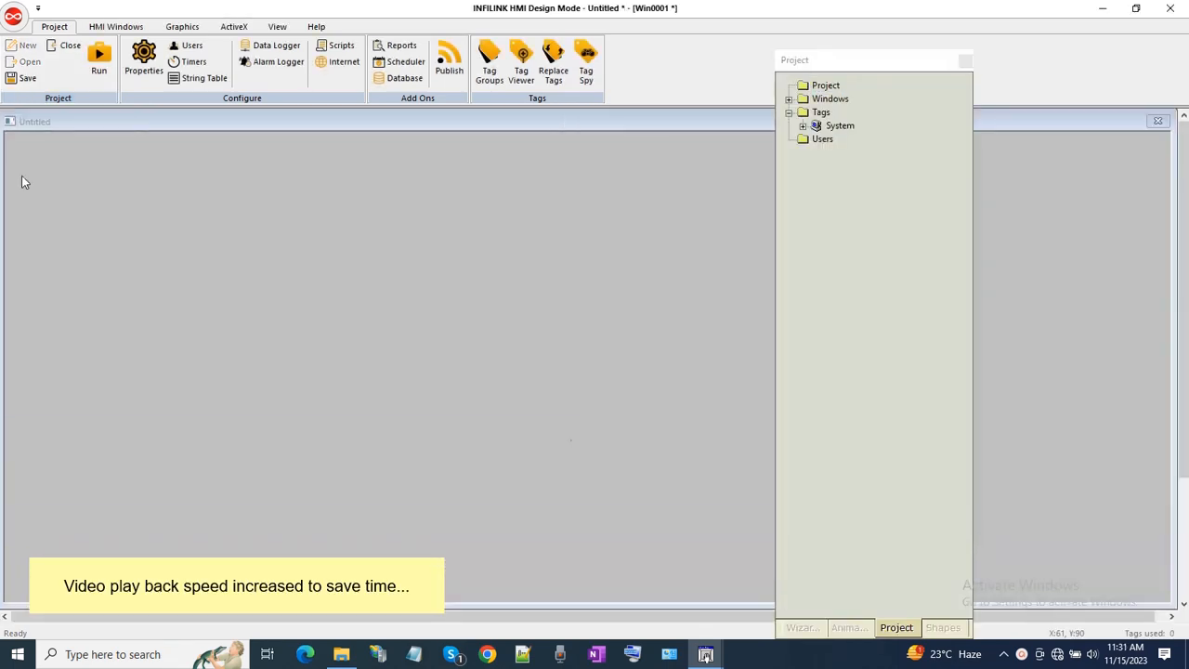
click(28, 78)
- Set the background color of window Win0001 to white
right_click(116, 160)
click(163, 244)
click(608, 273)
click(539, 325)
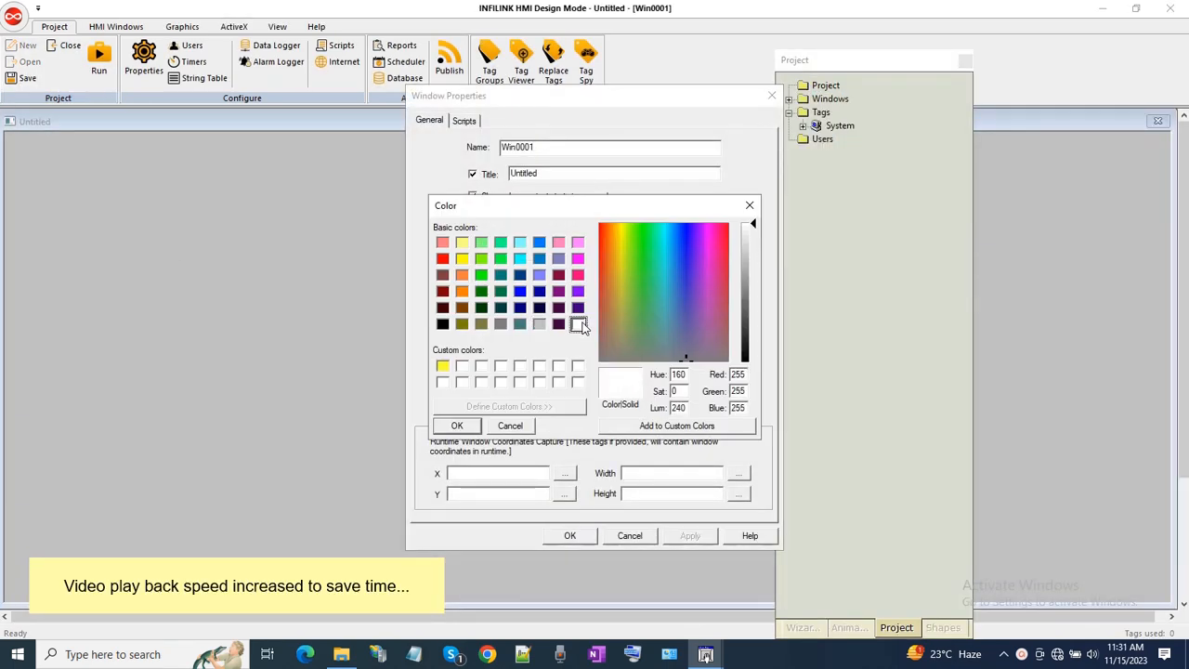
click(457, 424)
click(689, 536)
click(570, 536)
- Create a memory tag group named MemGroup
click(489, 61)
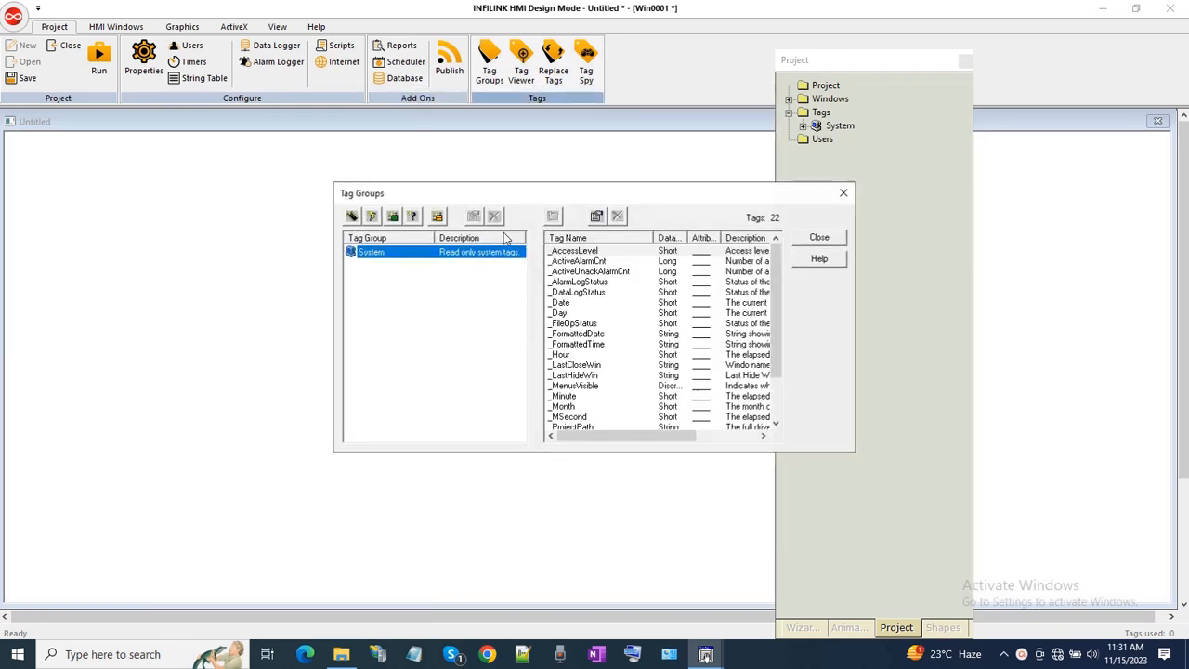
click(323, 214)
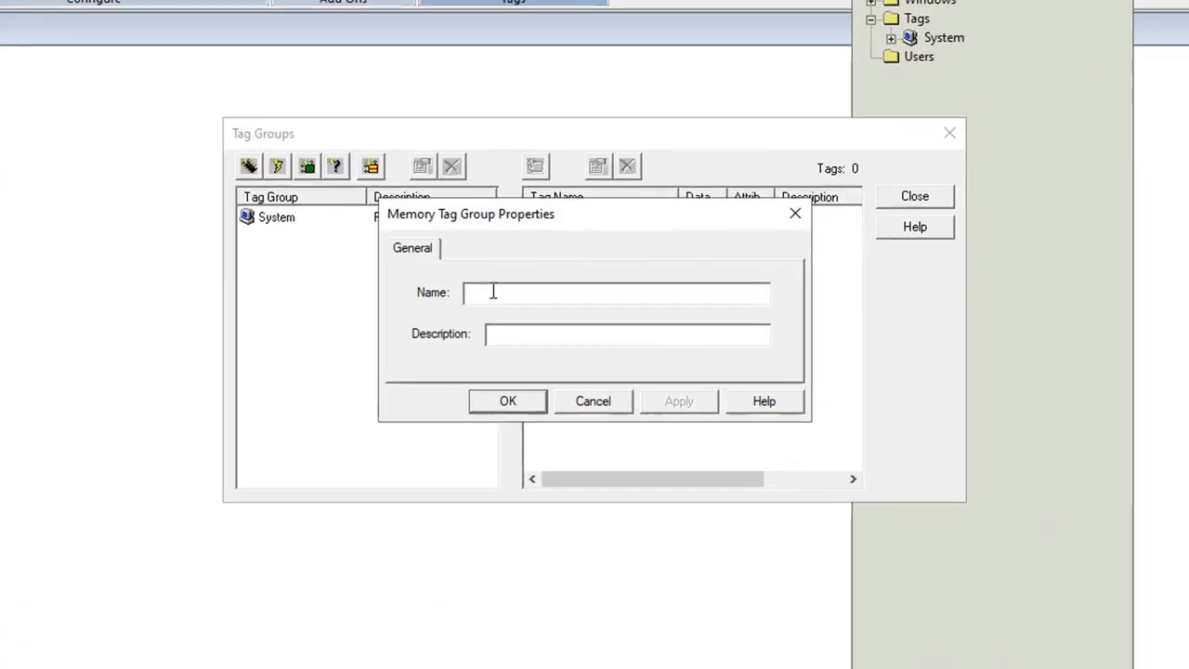
text(M)
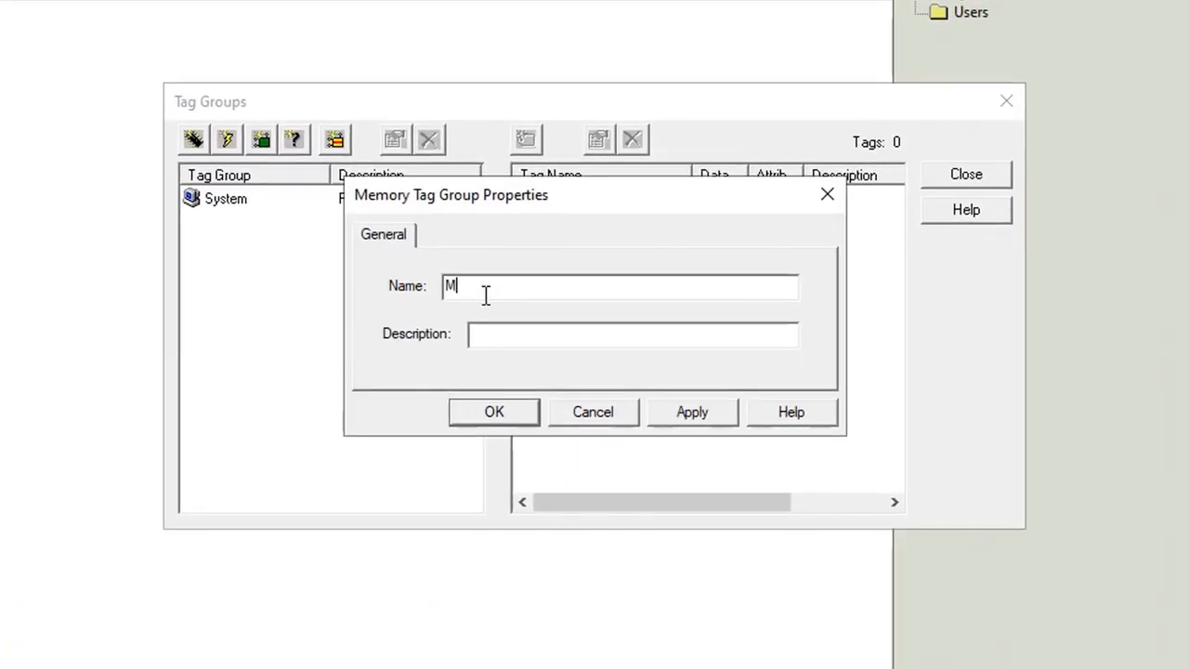
text(emGroup)
click(483, 415)
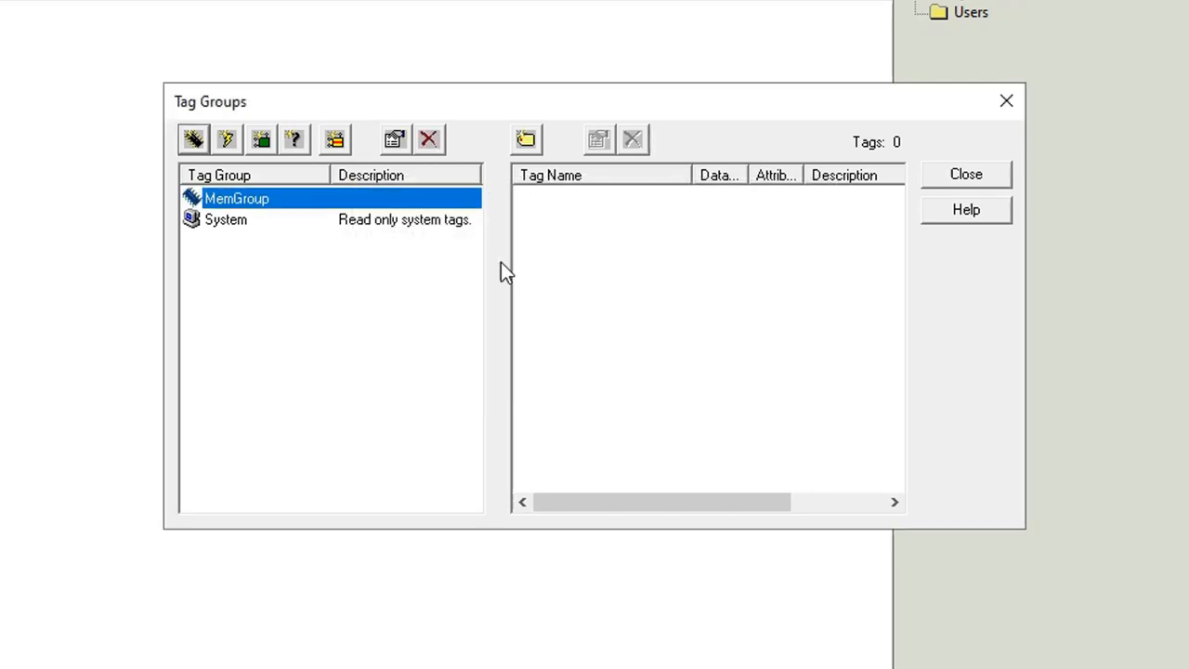
- Create two memory tags named Tag_1 and Index in MemGroup, keeping the default Short data type
click(529, 142)
text(Tag_1)
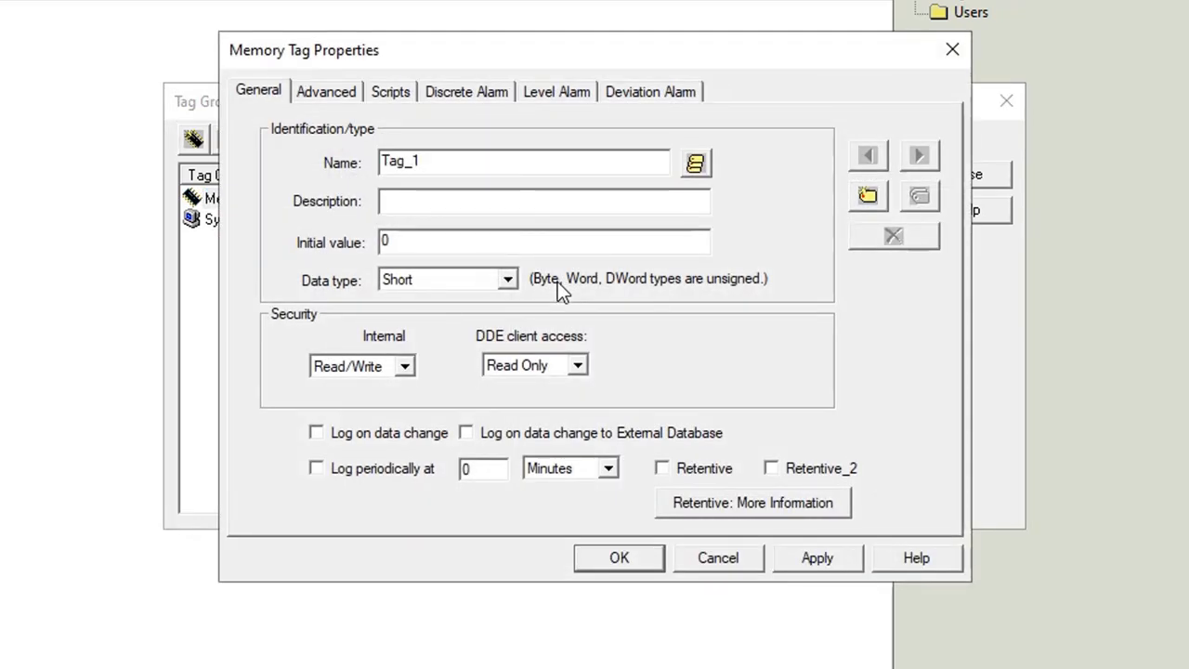
key(Return)
click(526, 139)
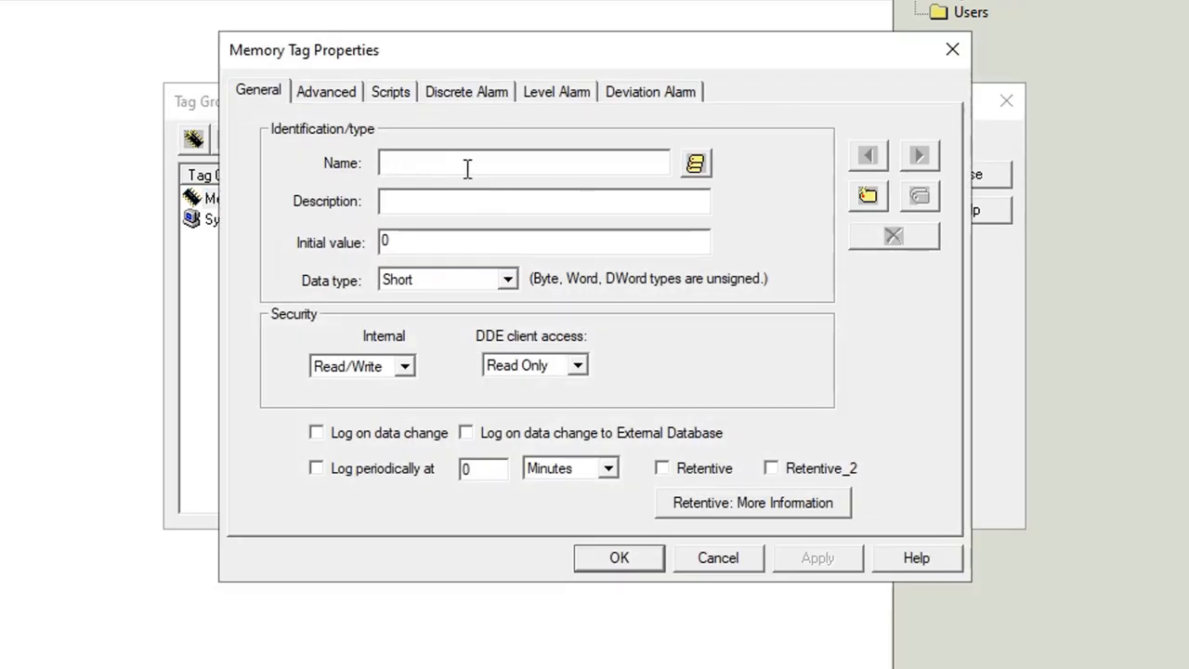
text(Index)
key(Return)
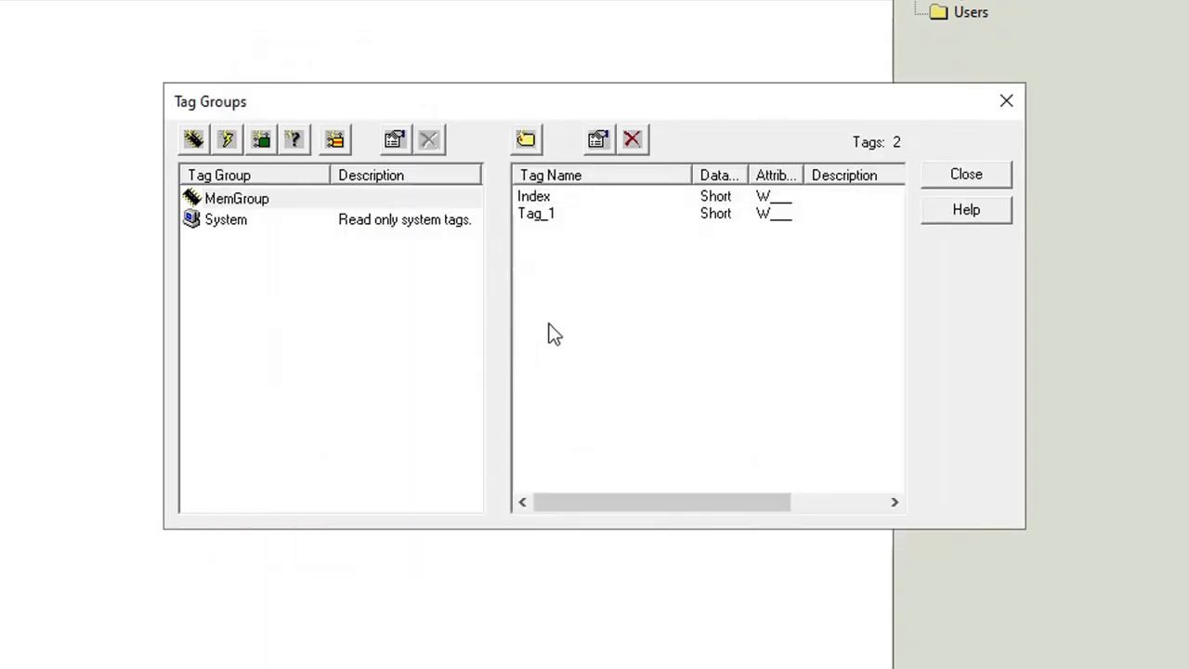
- Create memory tag T1 in MemGroup and duplicate it repeatedly to produce tags T2 through T10
click(528, 139)
text(T1)
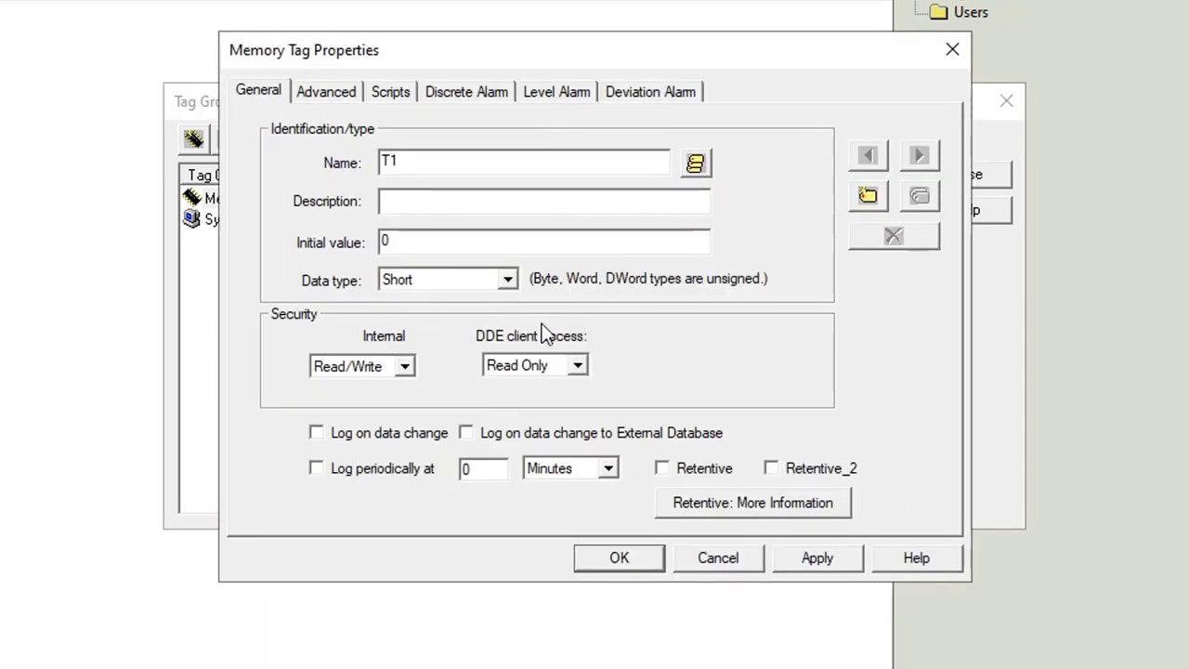
click(817, 558)
click(918, 197)
click(918, 197)
click(918, 197)
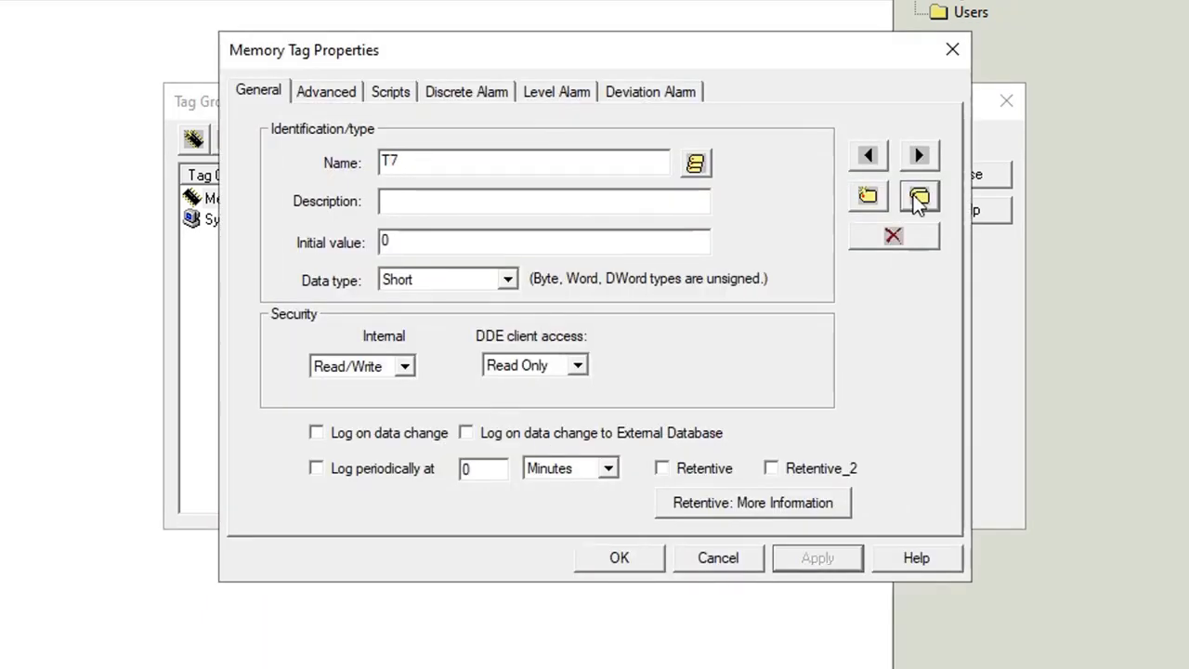
click(918, 198)
click(918, 198)
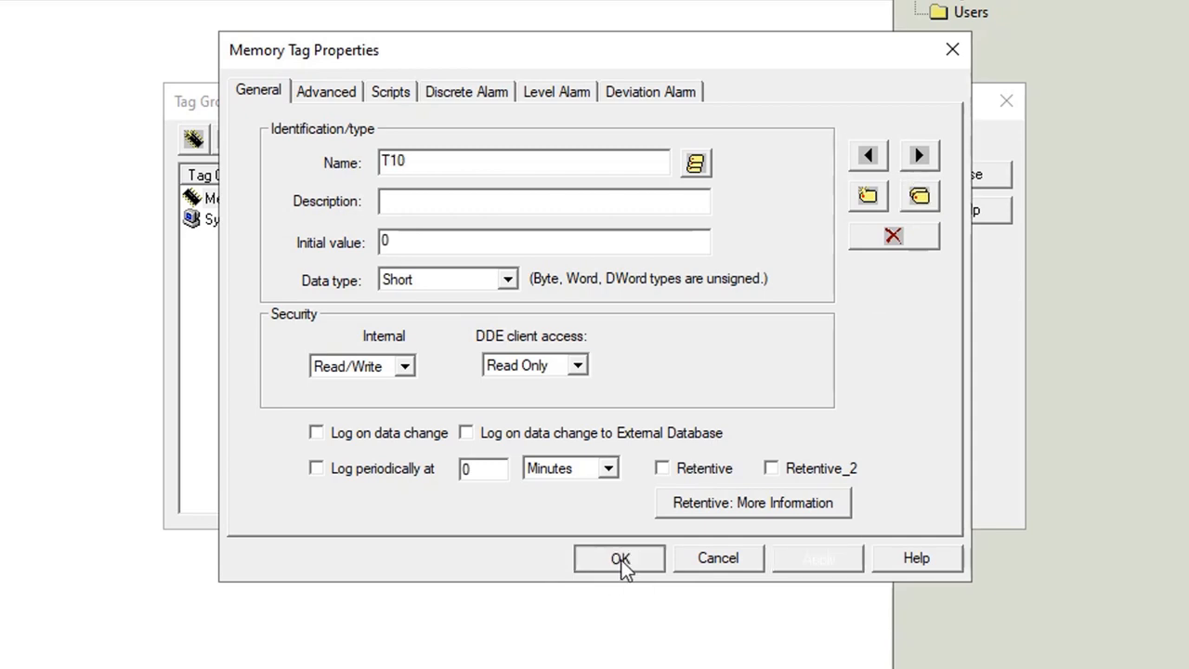
click(620, 558)
- Create a virtual tag group named VGroup containing a virtual tag named V1
click(294, 139)
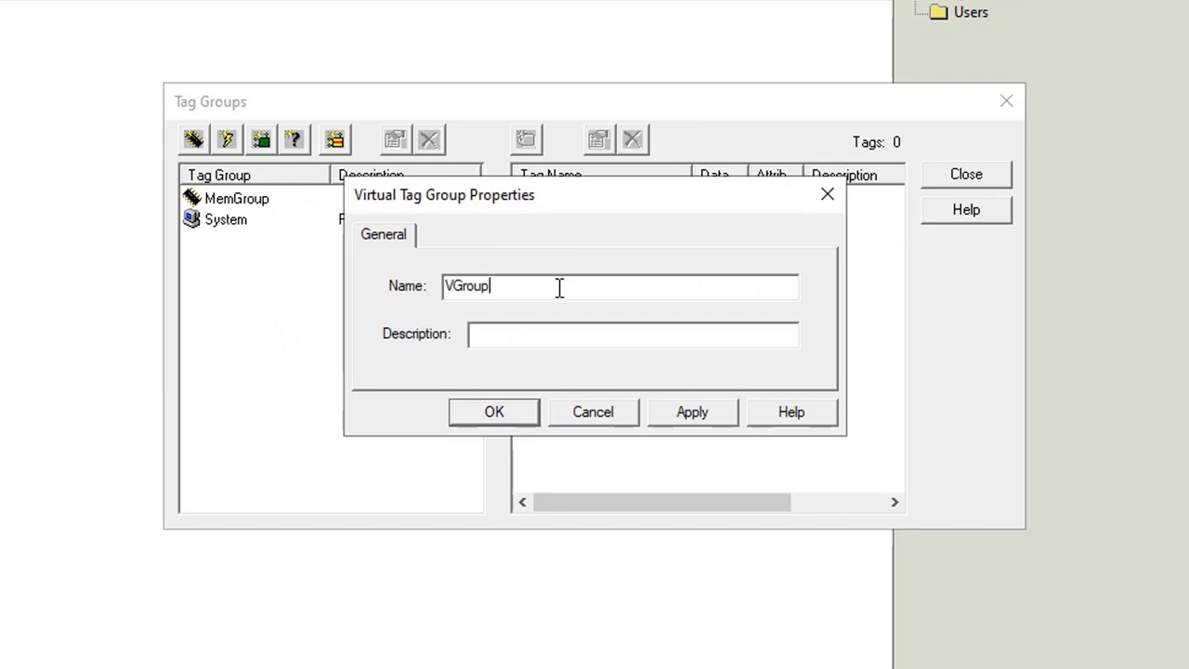
click(498, 418)
click(527, 140)
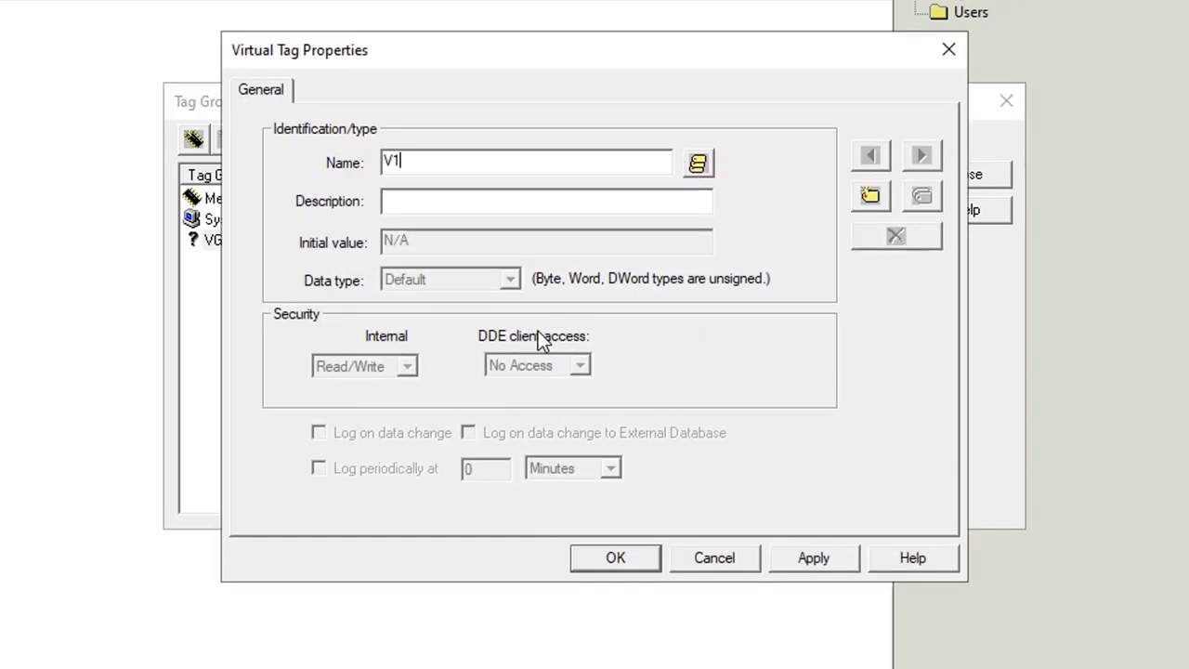
click(641, 557)
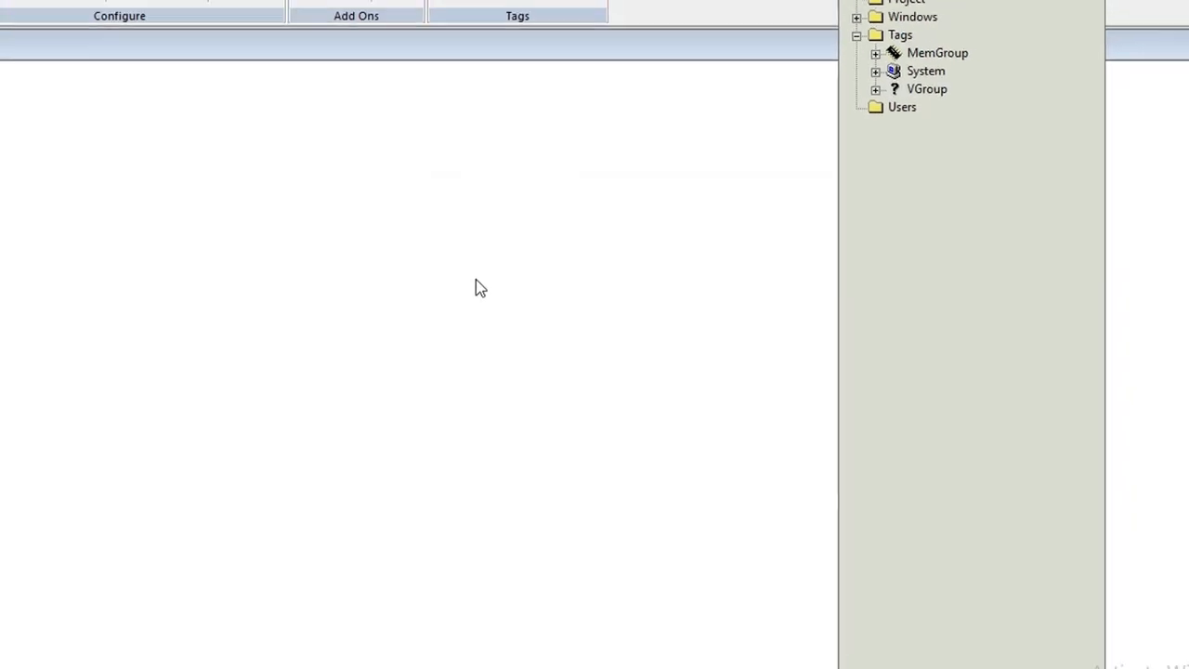
- Place a text label reading Tag_1 near the upper-left corner of the Win0001 drawing area
click(182, 26)
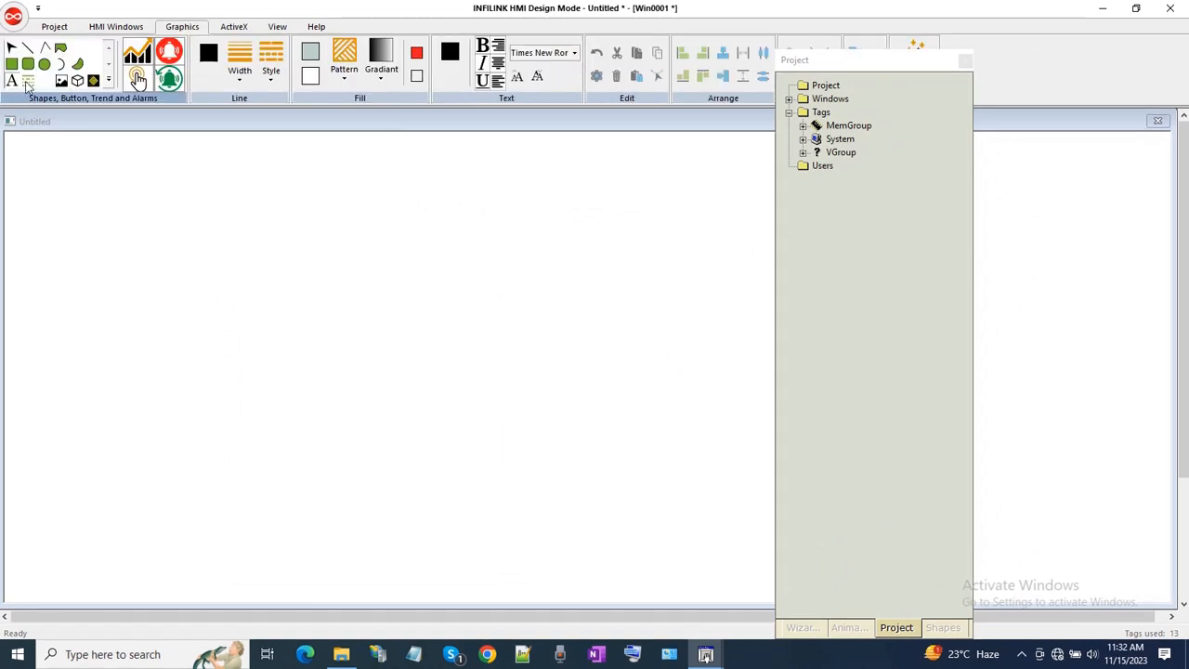
drag(36, 168, 93, 196)
right_click(46, 178)
click(159, 282)
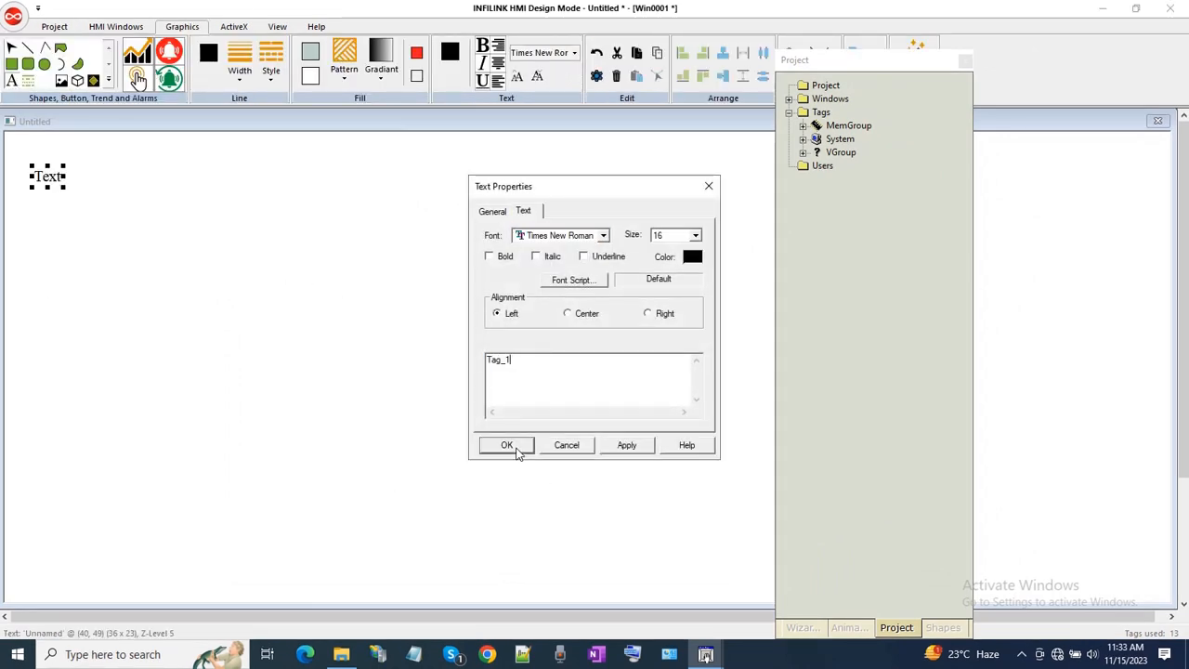
click(517, 451)
- Add a text object beside the Tag_1 label with a Show Value animation for MemGroup's Tag_1
click(12, 81)
drag(99, 172, 140, 191)
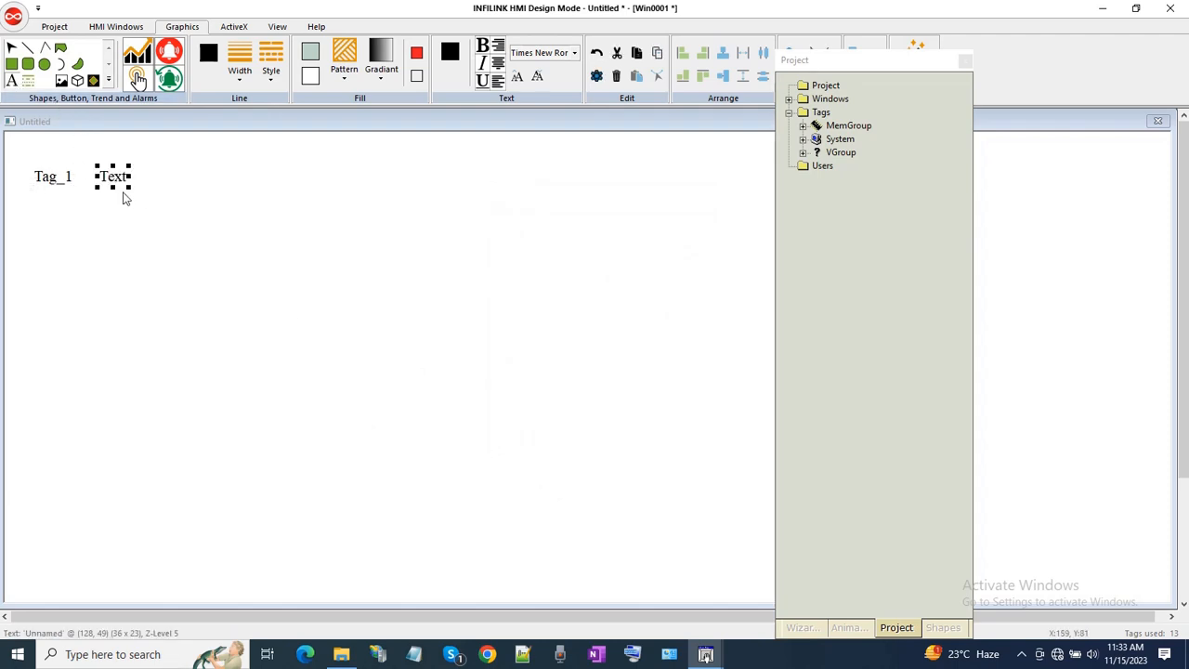
double_click(117, 181)
click(746, 325)
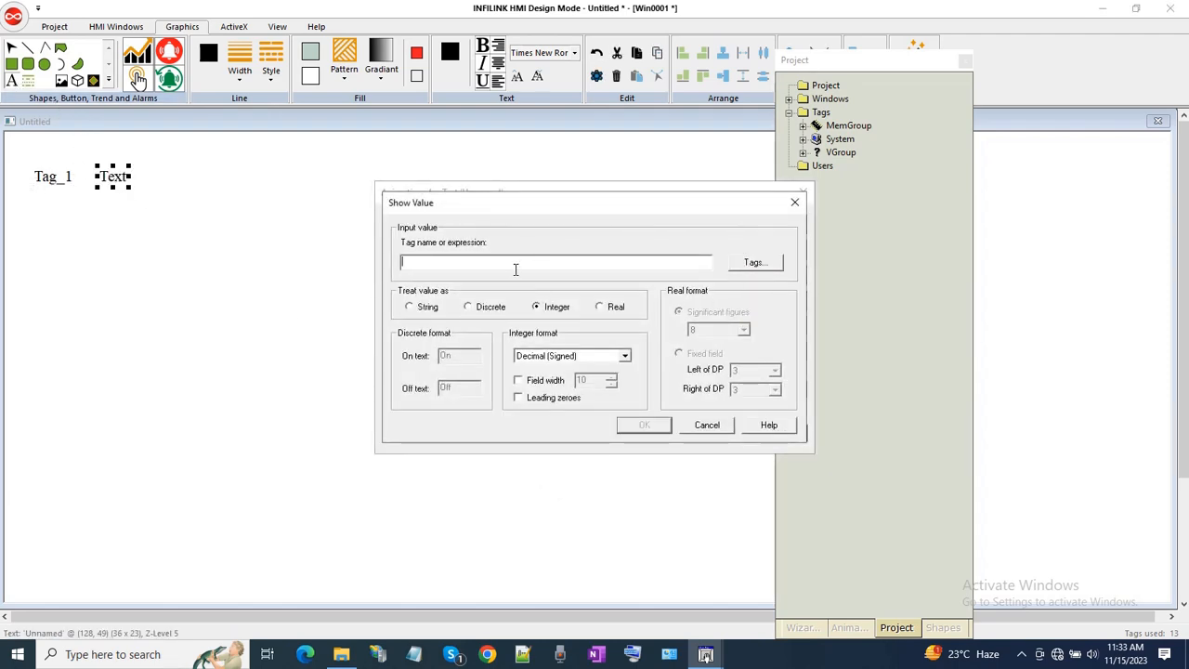
click(727, 267)
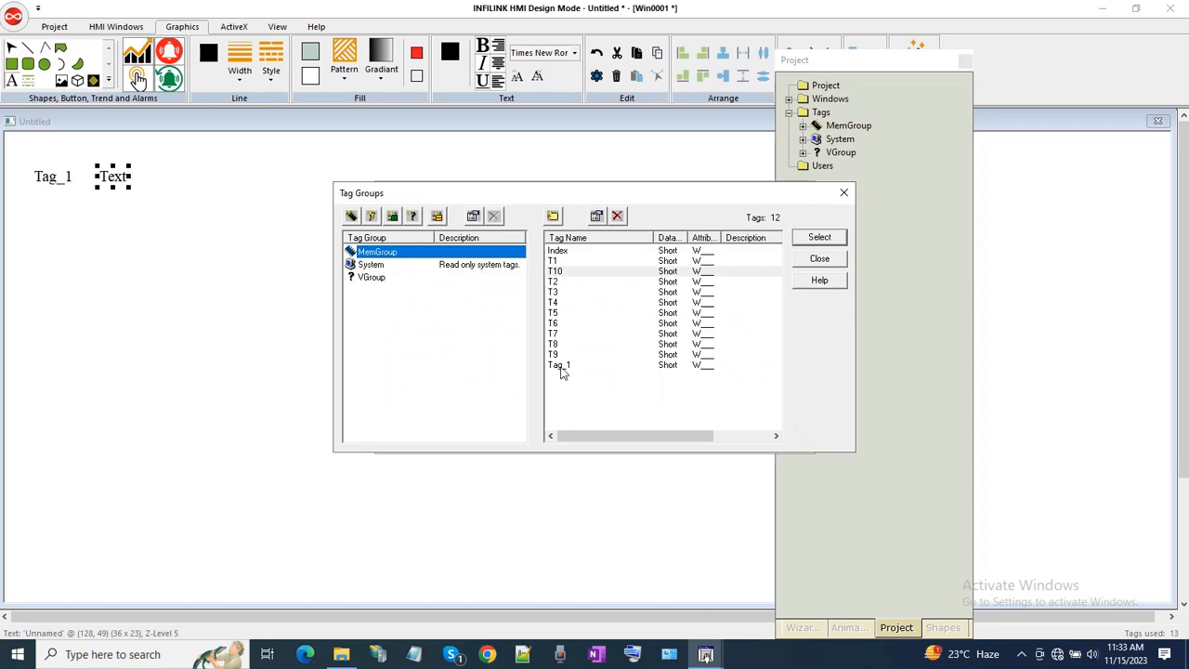
double_click(560, 366)
click(645, 427)
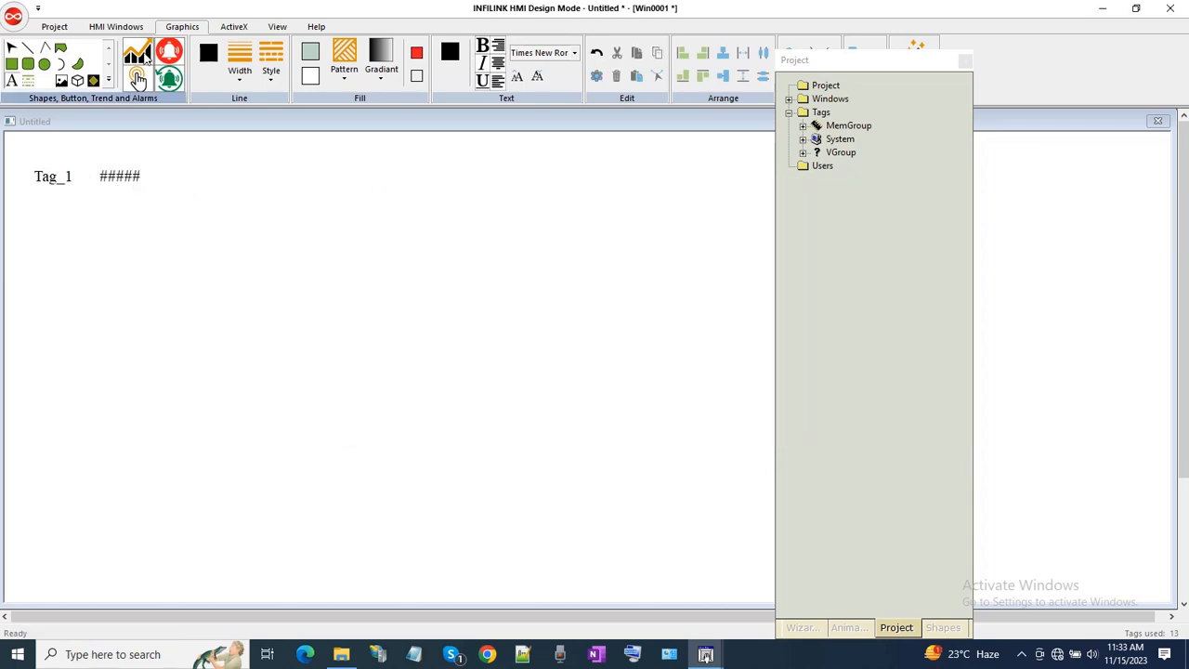
- Draw a button about 119 x 36 beside the Tag_1 value display and caption it Incr Tag_1
drag(182, 163, 273, 190)
right_click(234, 179)
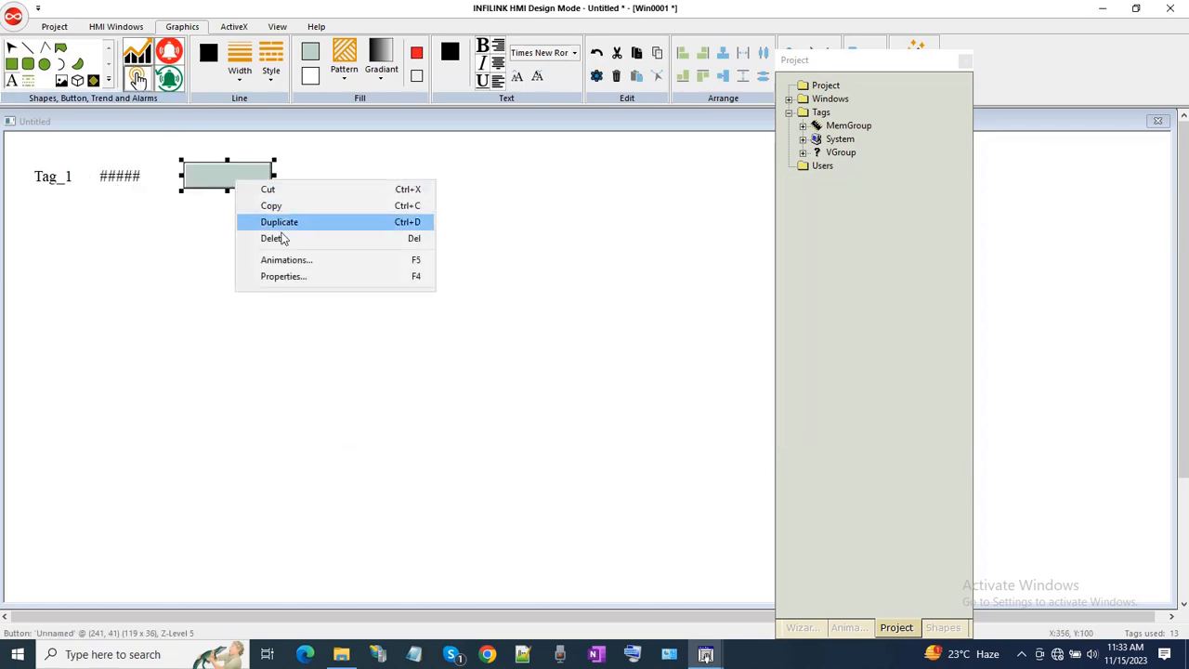
click(278, 276)
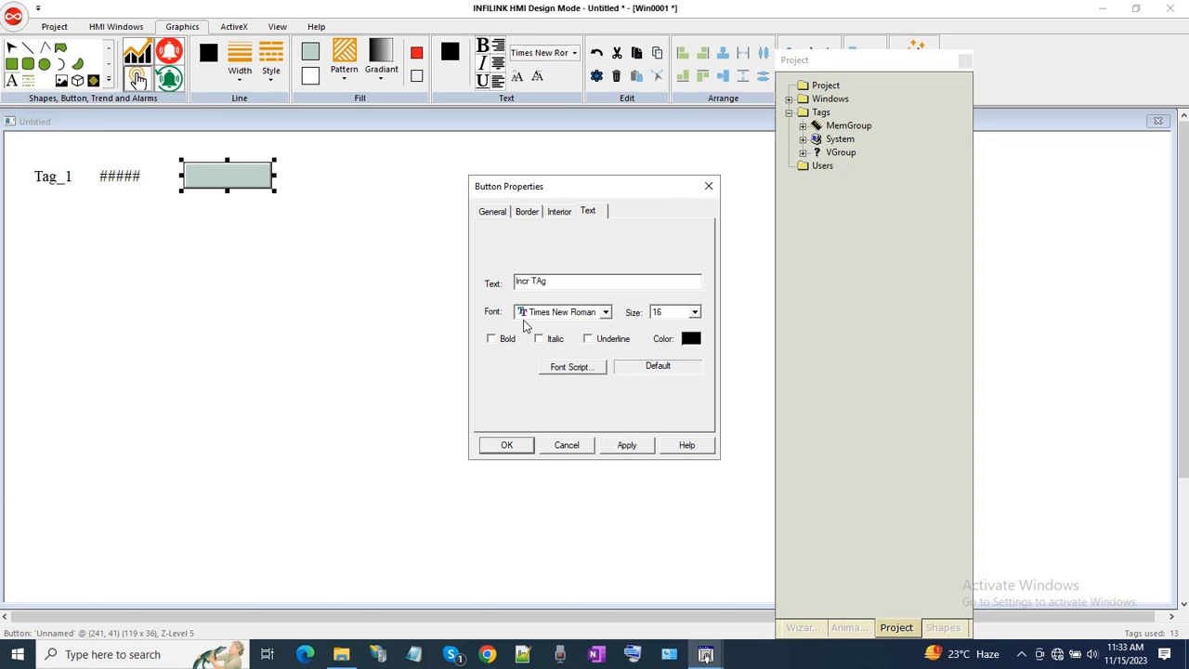
drag(564, 283, 514, 282)
click(506, 445)
- Give the Incr Tag_1 button a Take Action animation that runs "Incr Tag_1" on button down
right_click(247, 184)
click(275, 260)
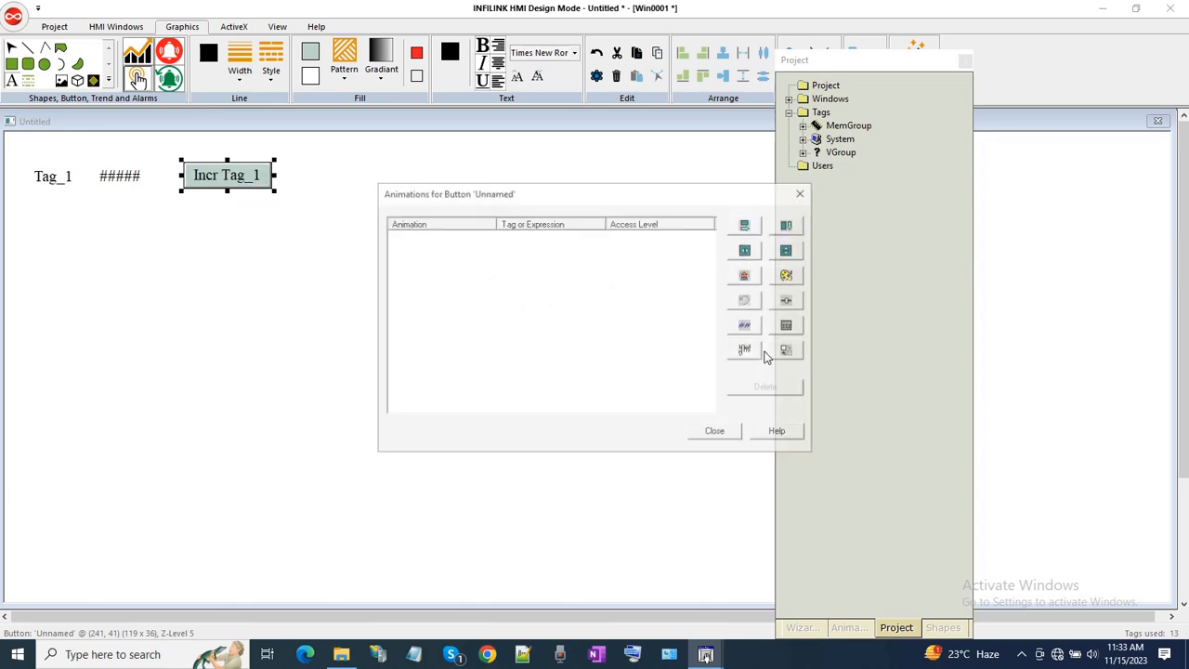
click(746, 349)
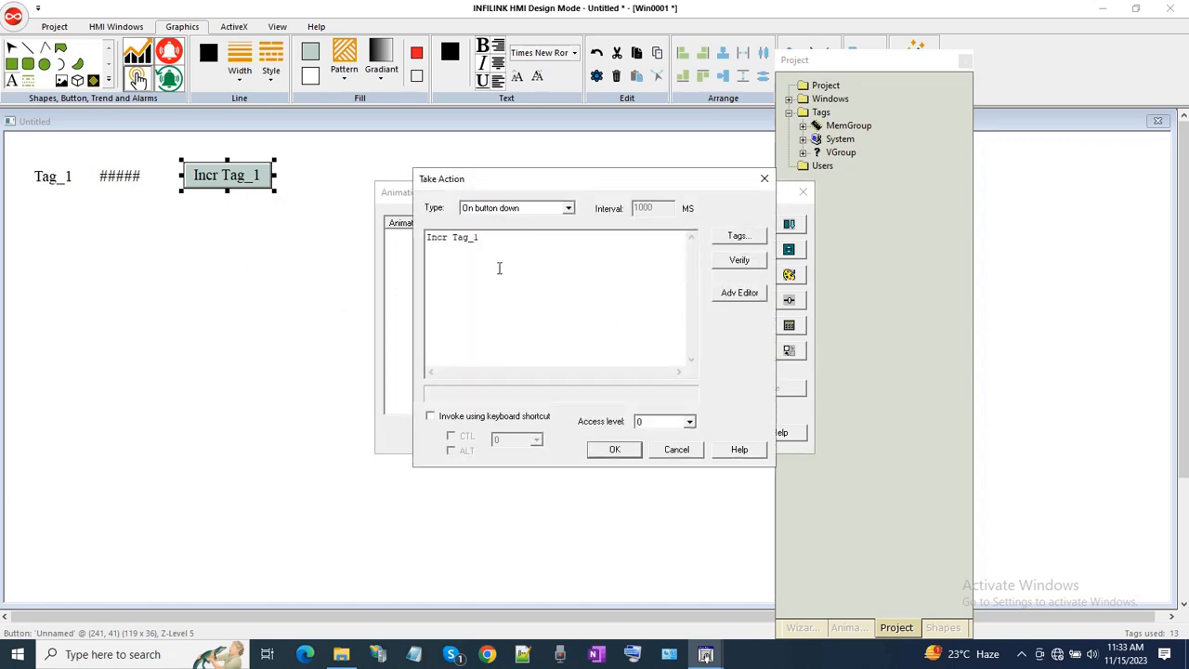
click(614, 449)
click(713, 431)
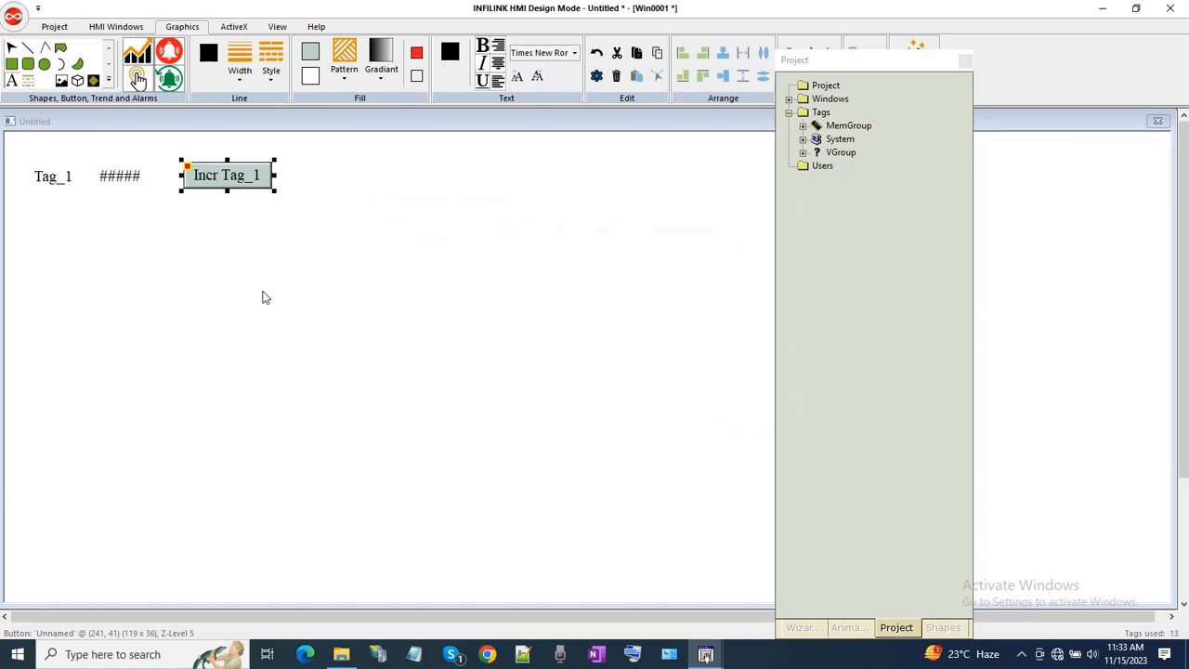
click(321, 253)
- Save the project and test the Incr Tag_1 button in run mode
click(48, 28)
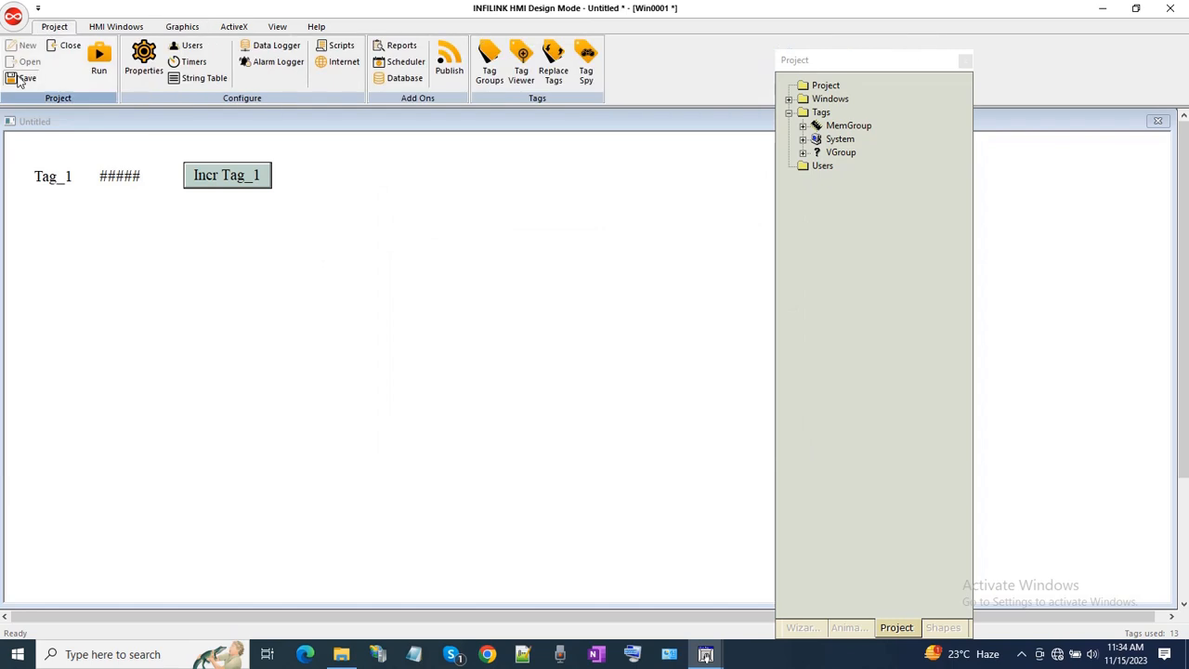
click(99, 57)
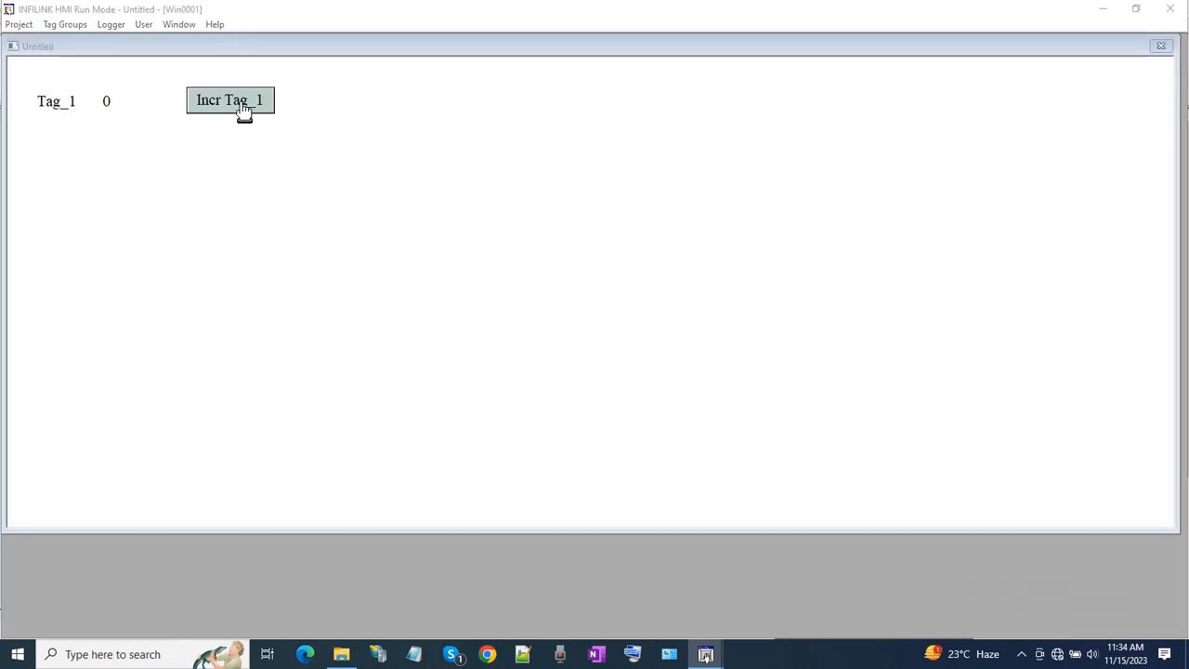
click(243, 114)
click(1170, 9)
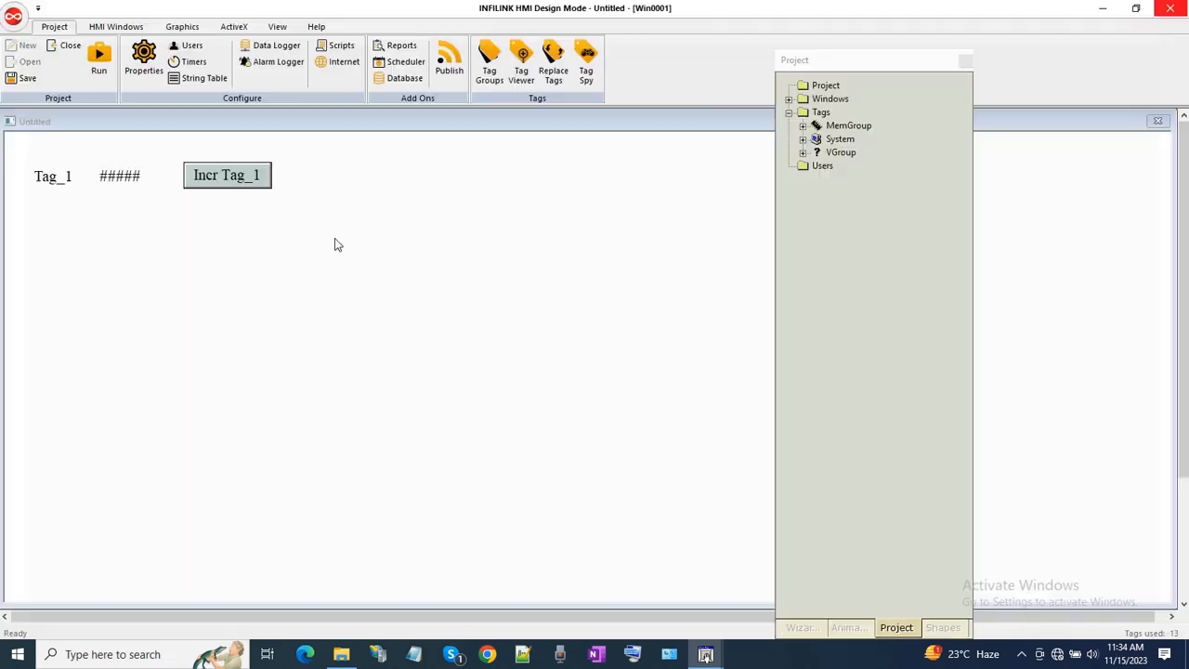
- Duplicate the Tag_1 label and its value display just below the originals, and change the new label's text to Index
drag(26, 156, 145, 204)
right_click(124, 176)
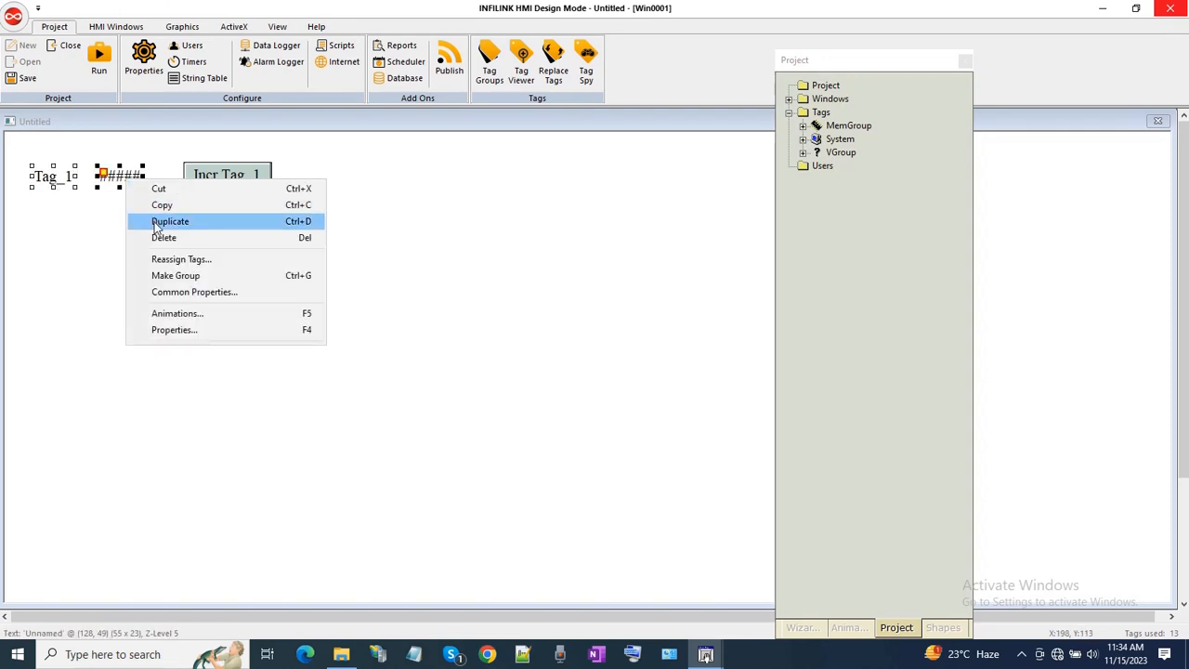
click(186, 220)
click(115, 221)
right_click(46, 213)
click(100, 309)
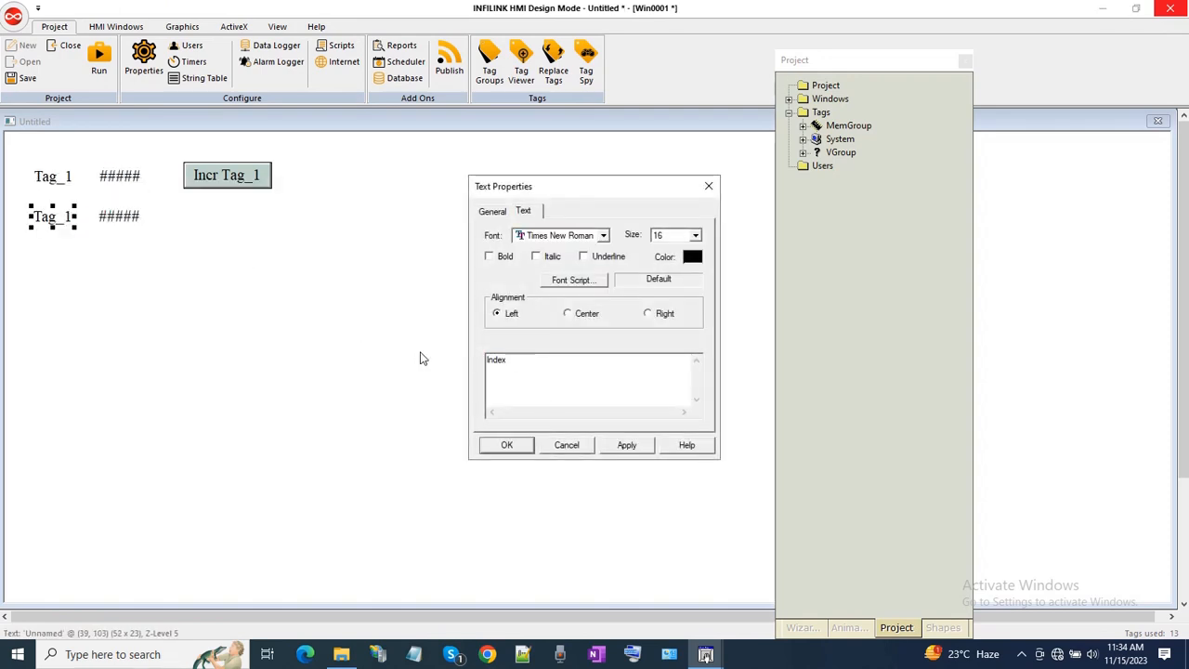
click(506, 444)
- Reassign the value display beside the Index label from Tag_1 to MemGroup's Index tag and save the project
click(107, 215)
right_click(106, 215)
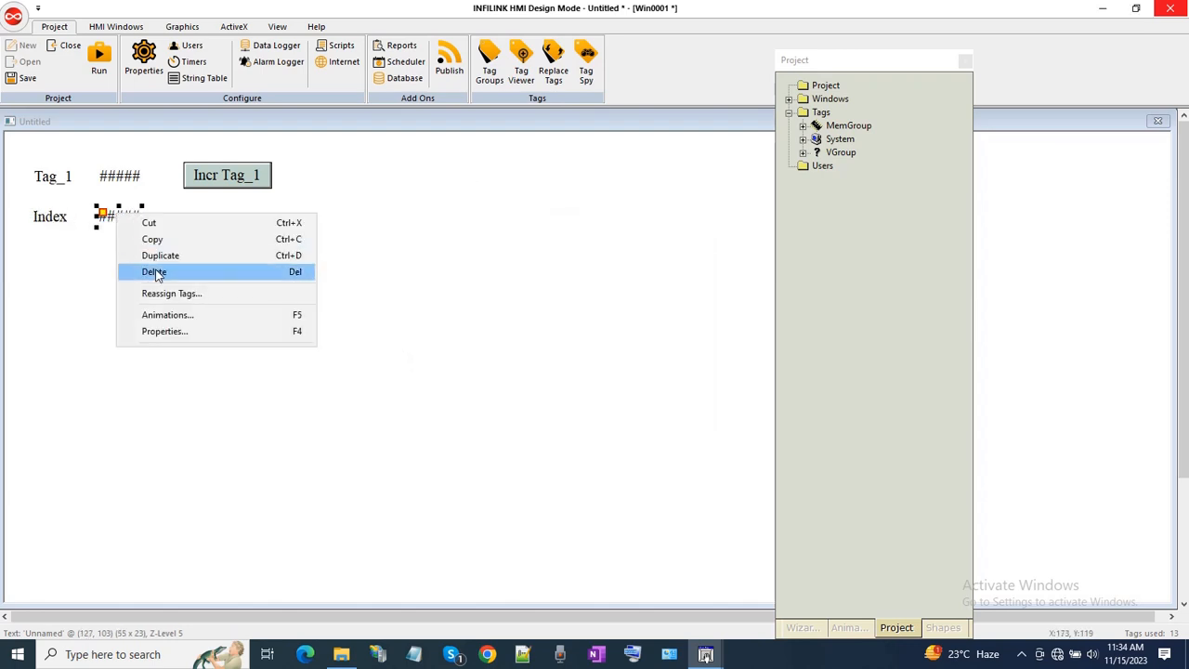
click(154, 292)
click(325, 289)
double_click(230, 198)
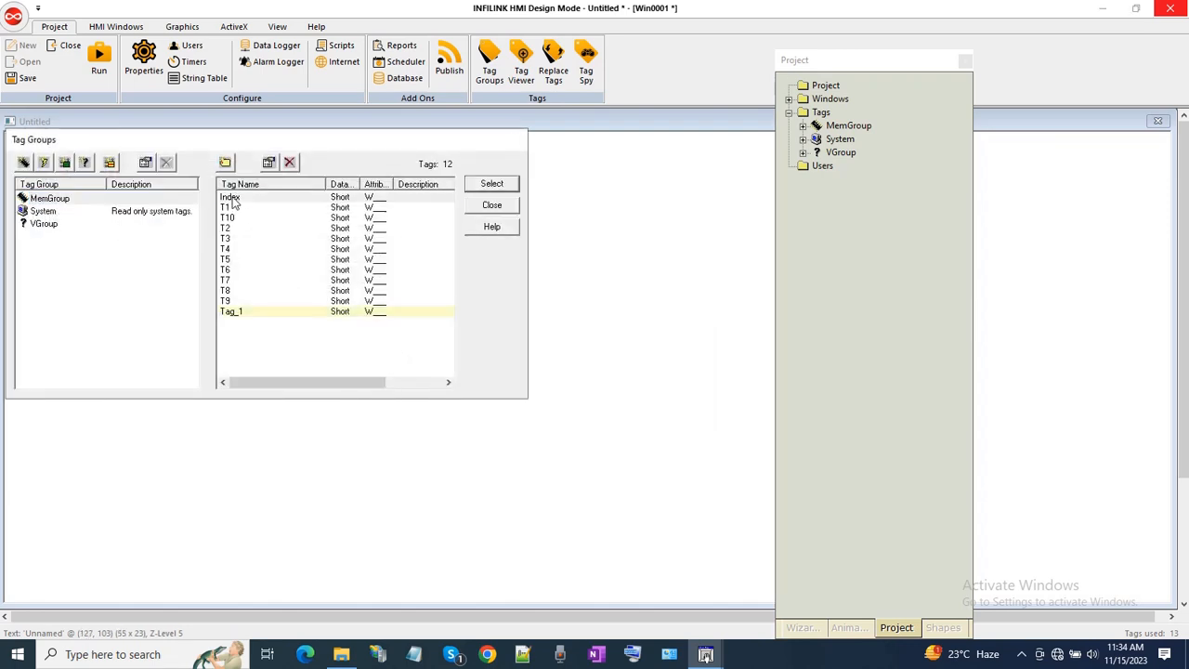
click(380, 255)
click(213, 233)
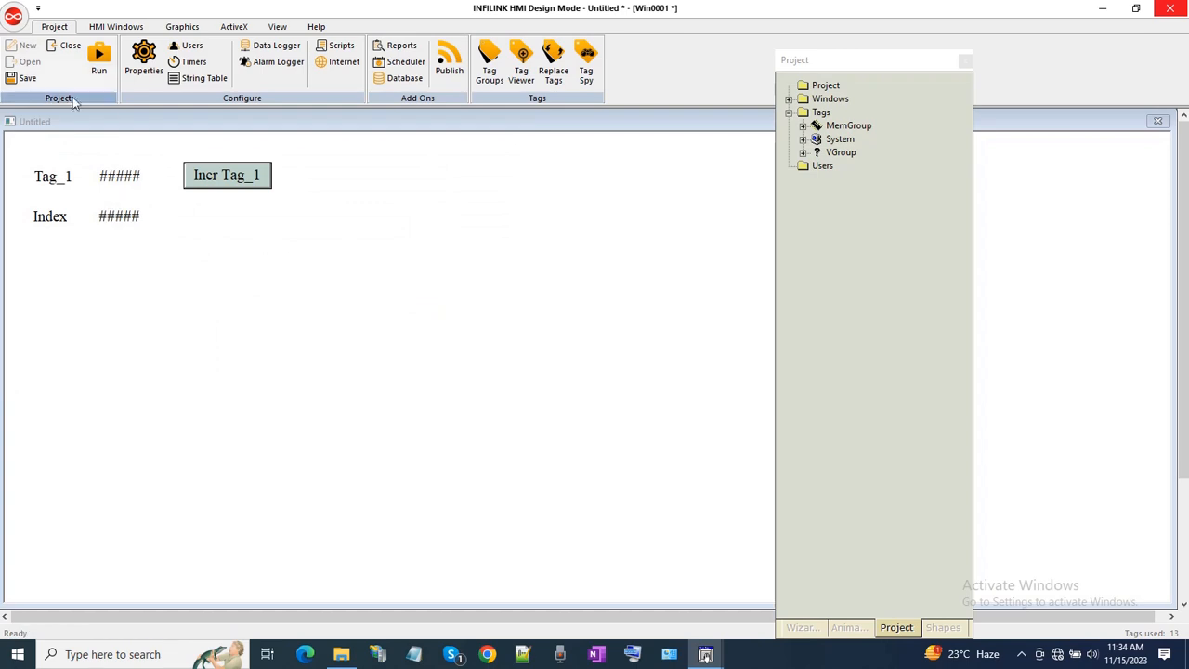
click(28, 78)
- Place a copy of the Tag_1 label and value display below the Index row, and change the copied label's text to T1
click(53, 179)
shift+click(121, 176)
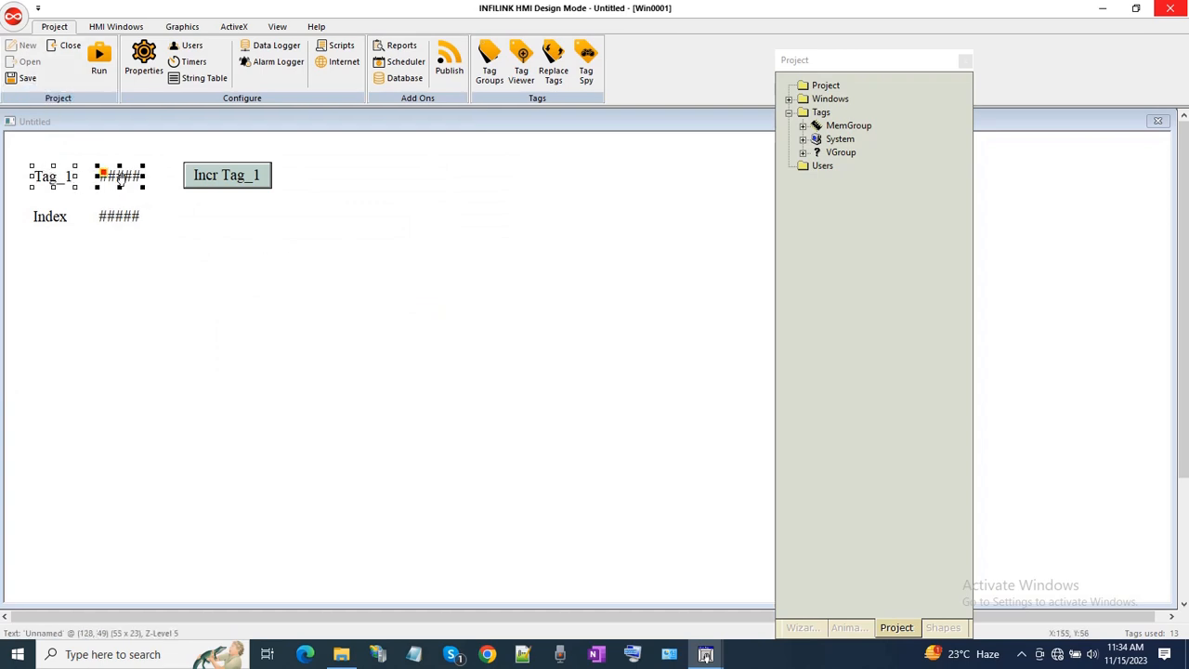
drag(121, 176, 131, 312)
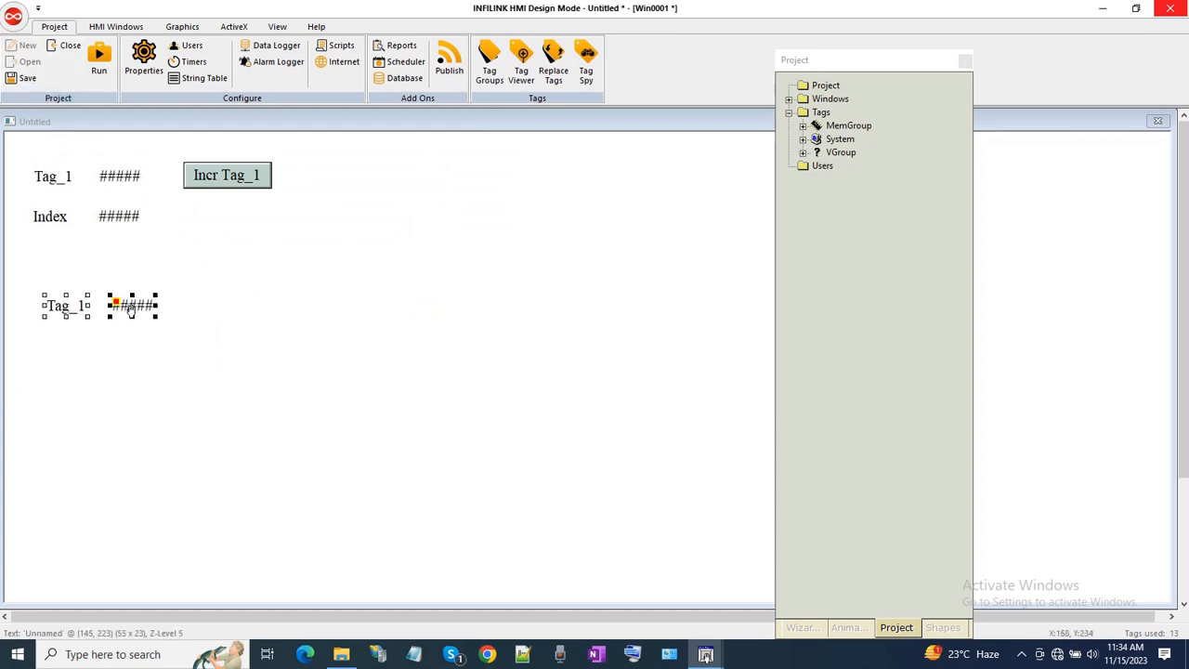
click(65, 306)
right_click(65, 306)
click(109, 404)
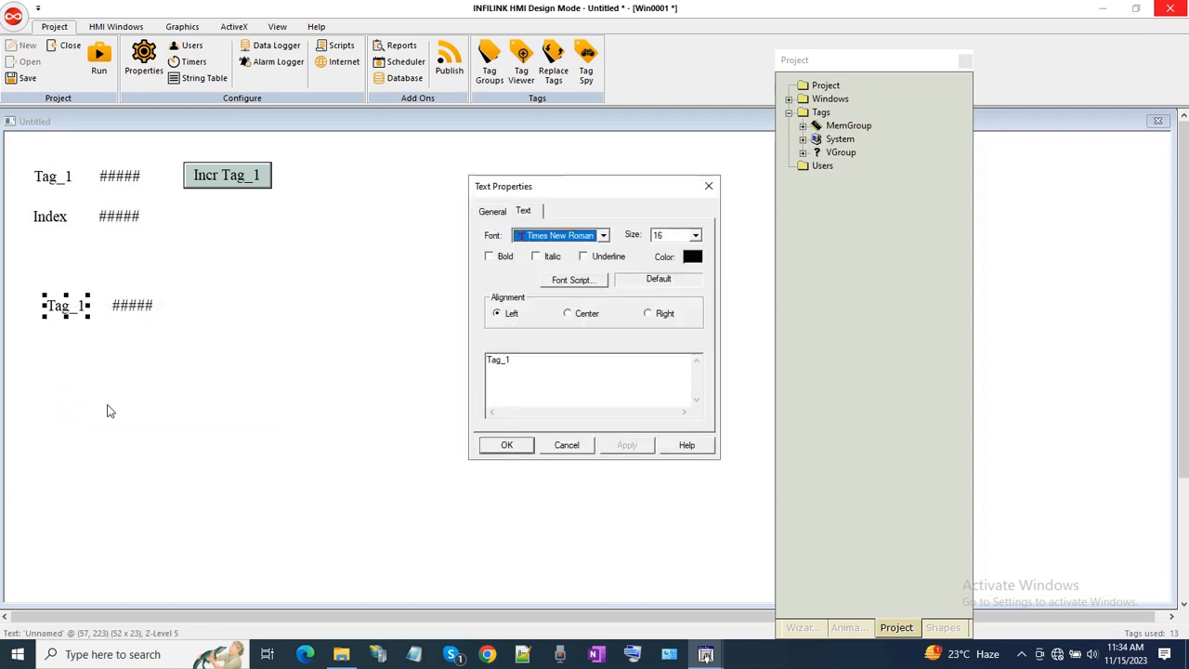
text(T1)
click(506, 444)
- Move the value display slightly closer to the T1 label and set its Show Value expression to T1
click(131, 308)
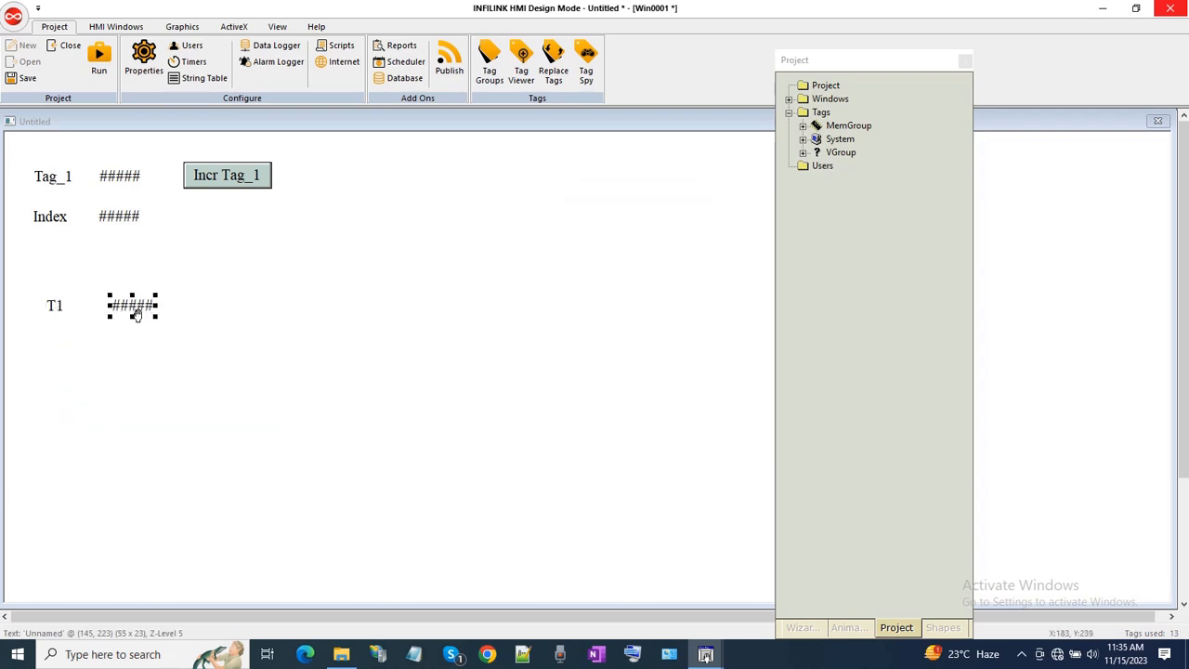
right_click(128, 315)
click(170, 427)
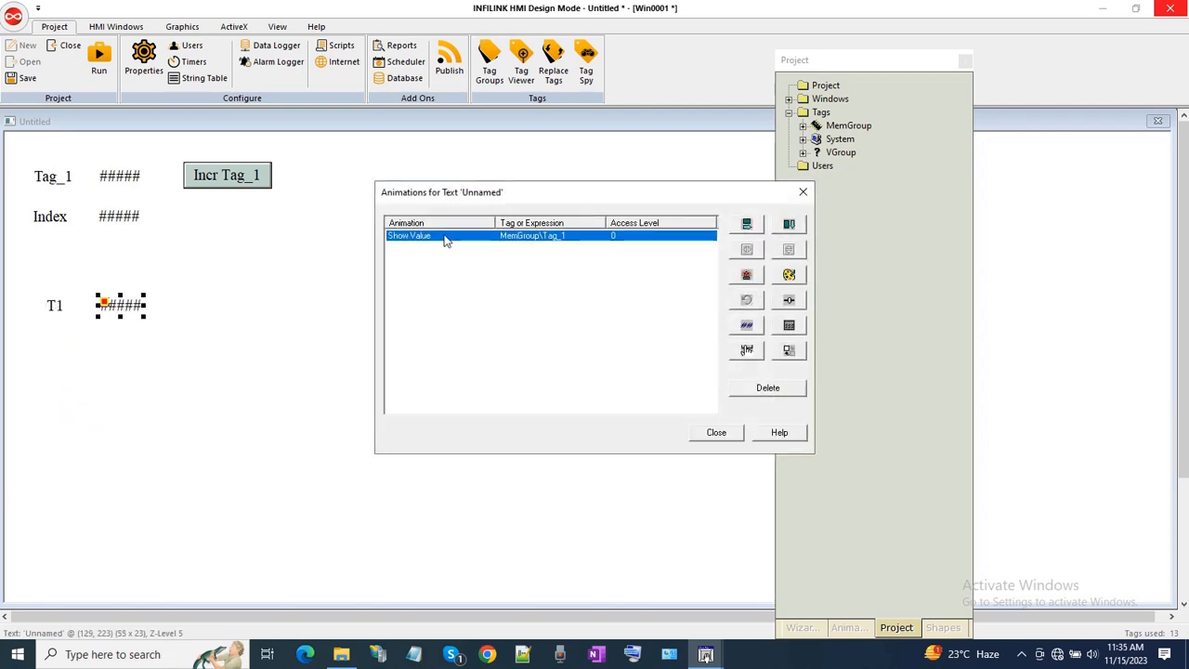
double_click(444, 238)
text(T1)
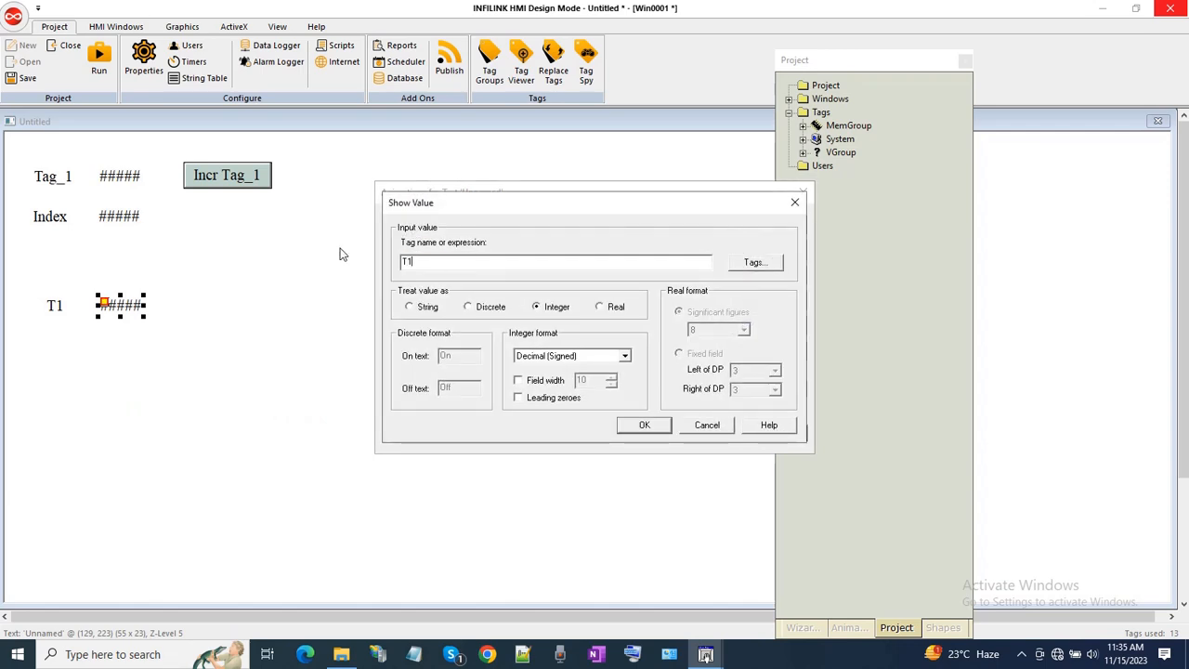
click(661, 430)
- Group the T1 label with its value display
drag(16, 284, 167, 332)
click(182, 26)
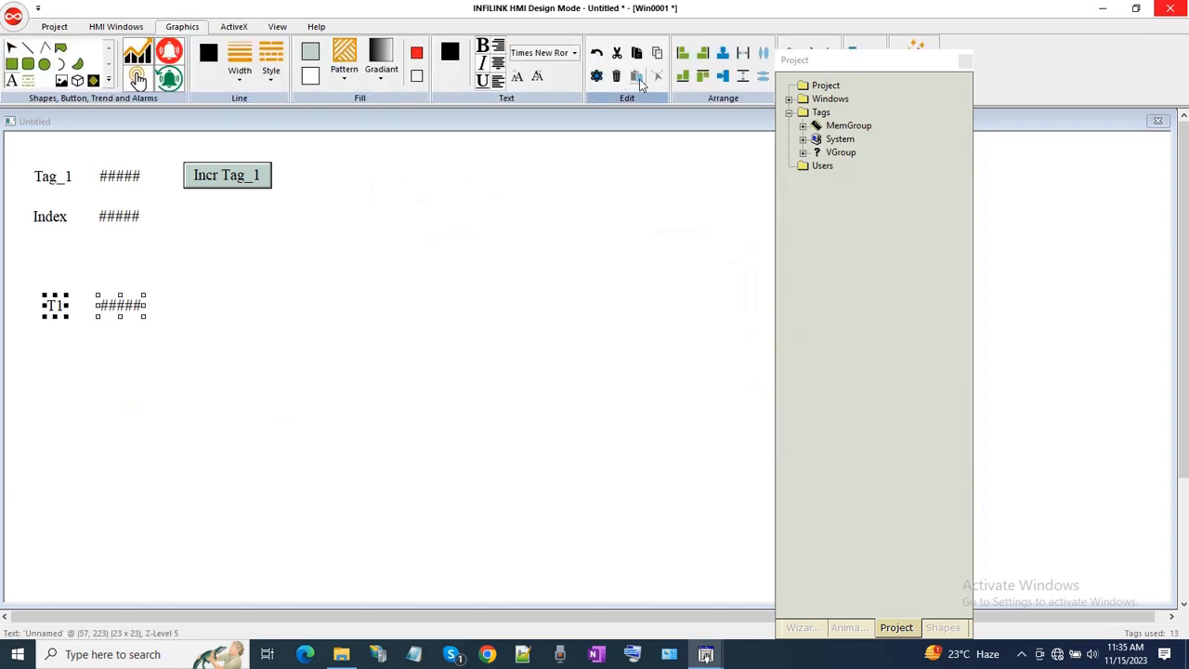
right_click(118, 303)
click(167, 398)
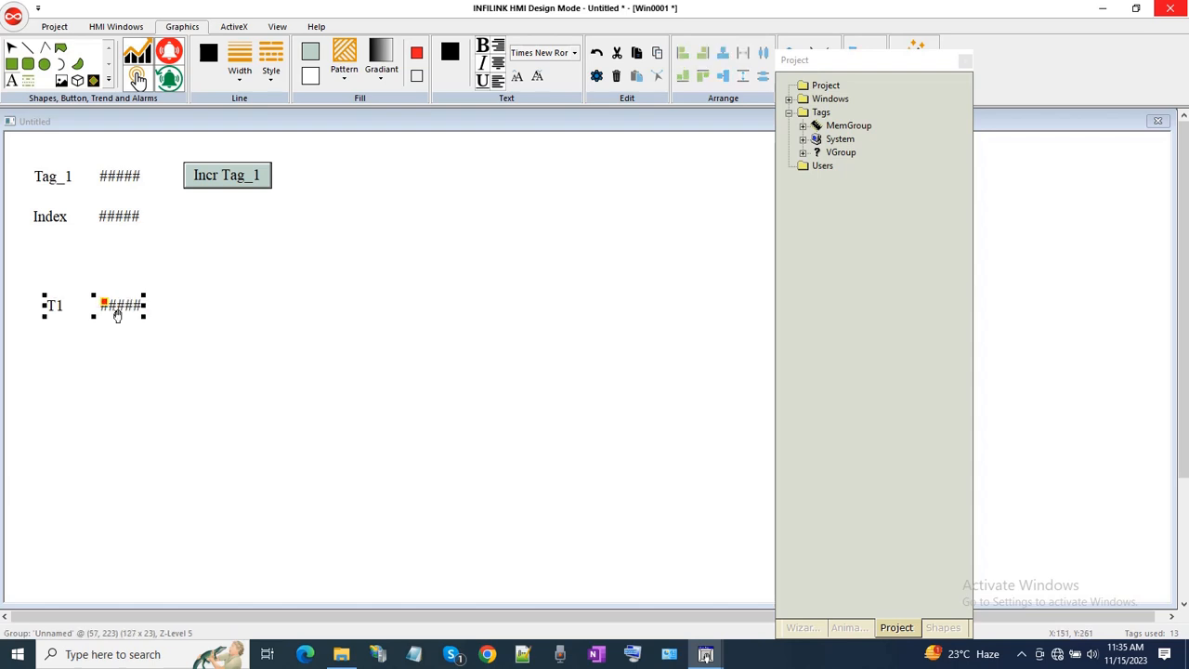
- Duplicate the T1 group into eleven rows below Index, align them at their left edges and space them evenly vertically
drag(117, 316, 125, 554)
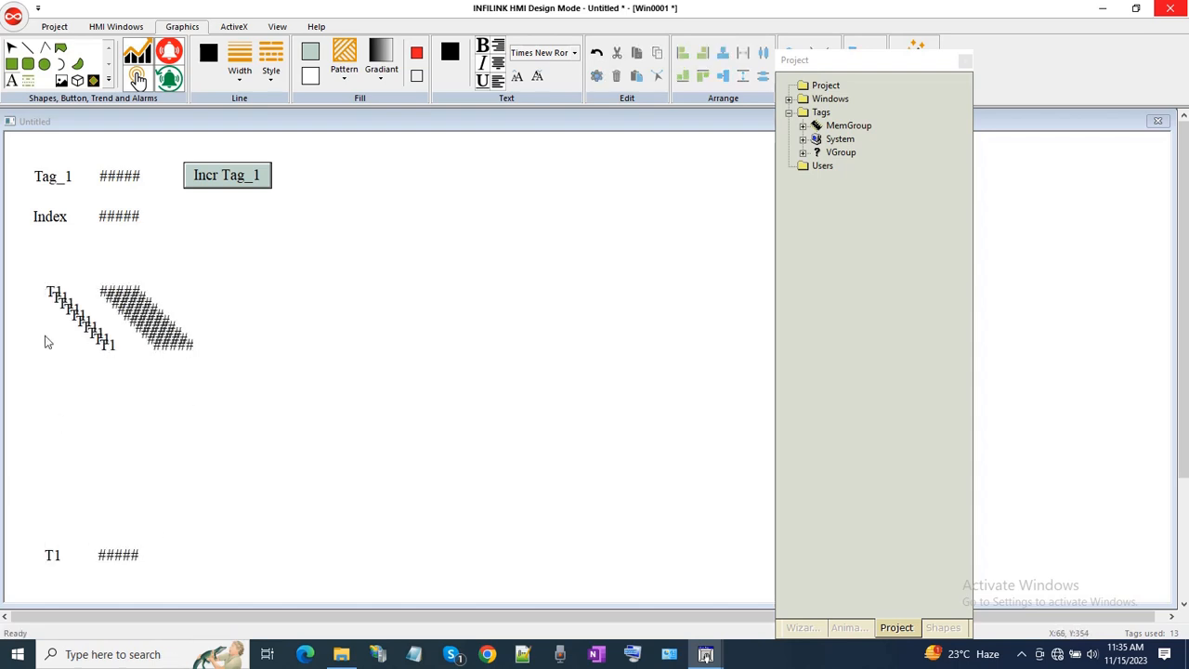
click(764, 78)
click(764, 81)
click(287, 291)
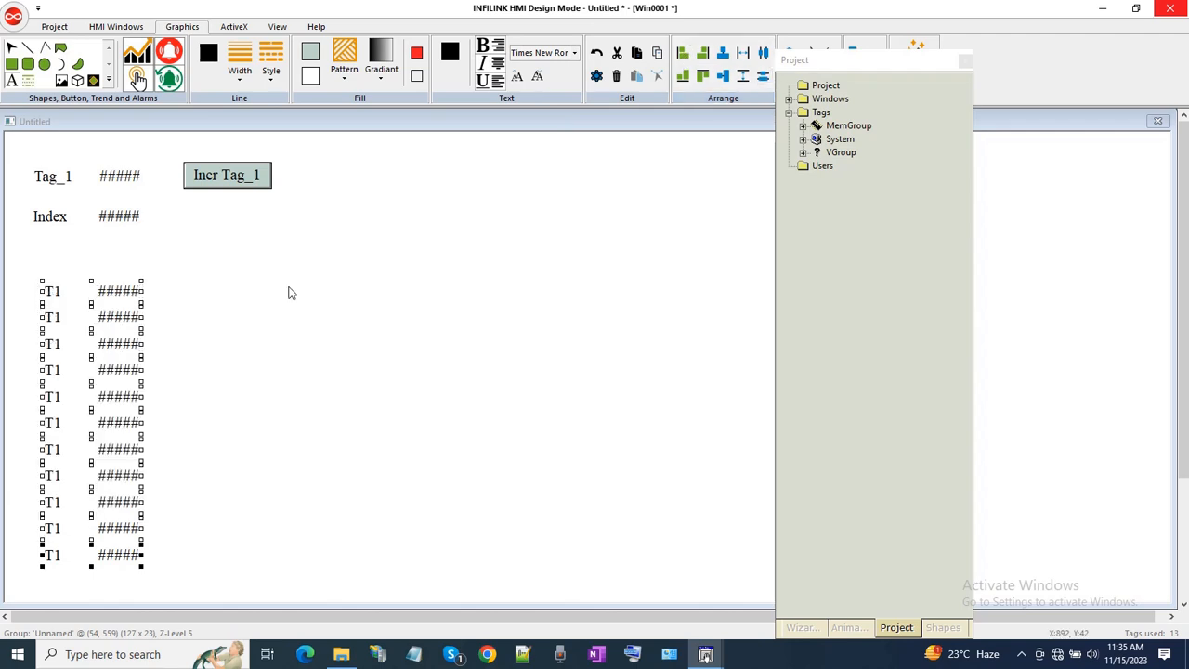
- Reassign the tag of the second row's group to T2 and the third row's group to T3
right_click(129, 320)
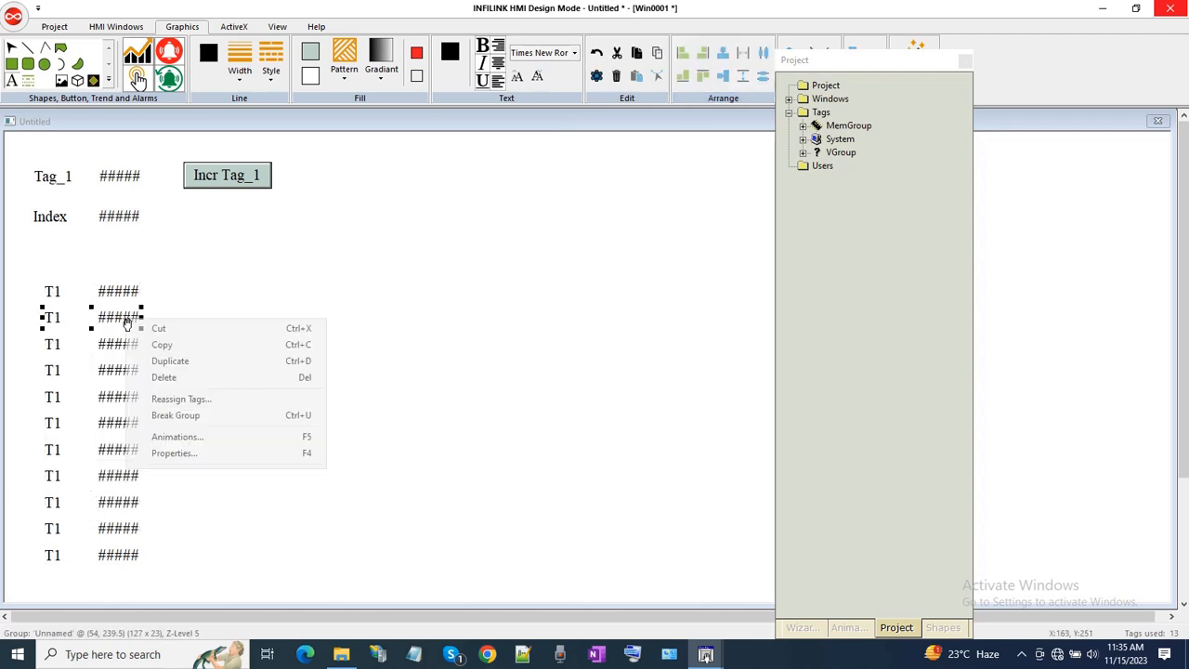
click(167, 397)
key(Return)
right_click(112, 348)
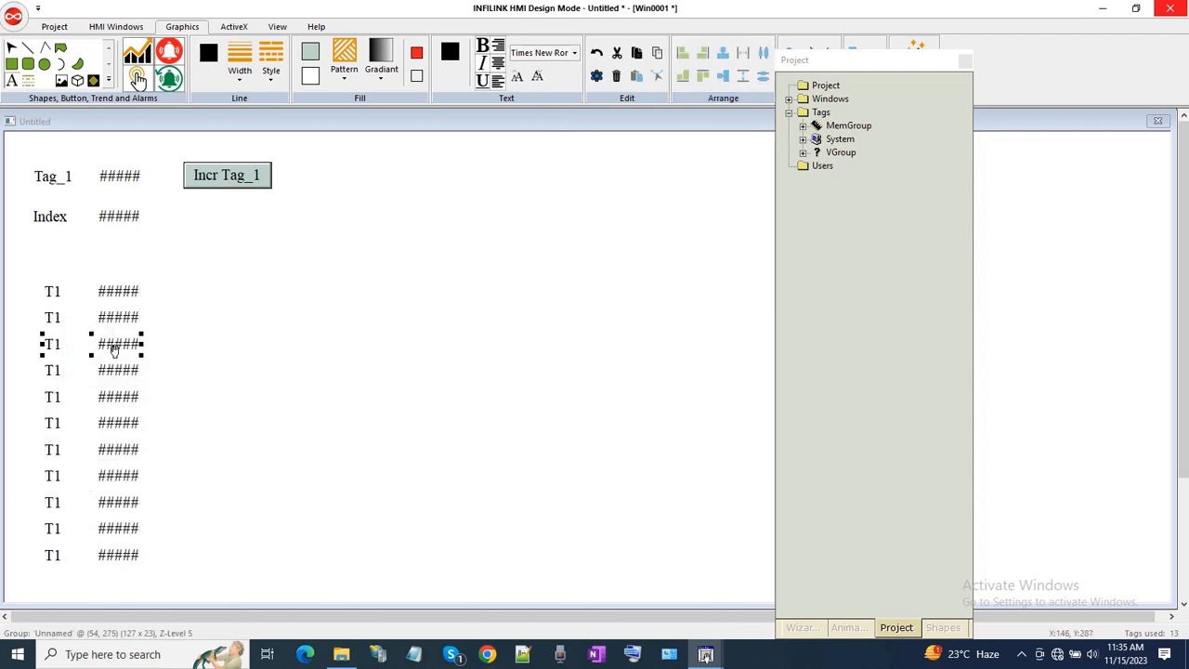
click(185, 423)
text(T3)
key(Return)
- Reassign the tag of the fourth row's group to T4 and the fifth row's group to T5
right_click(111, 371)
click(181, 452)
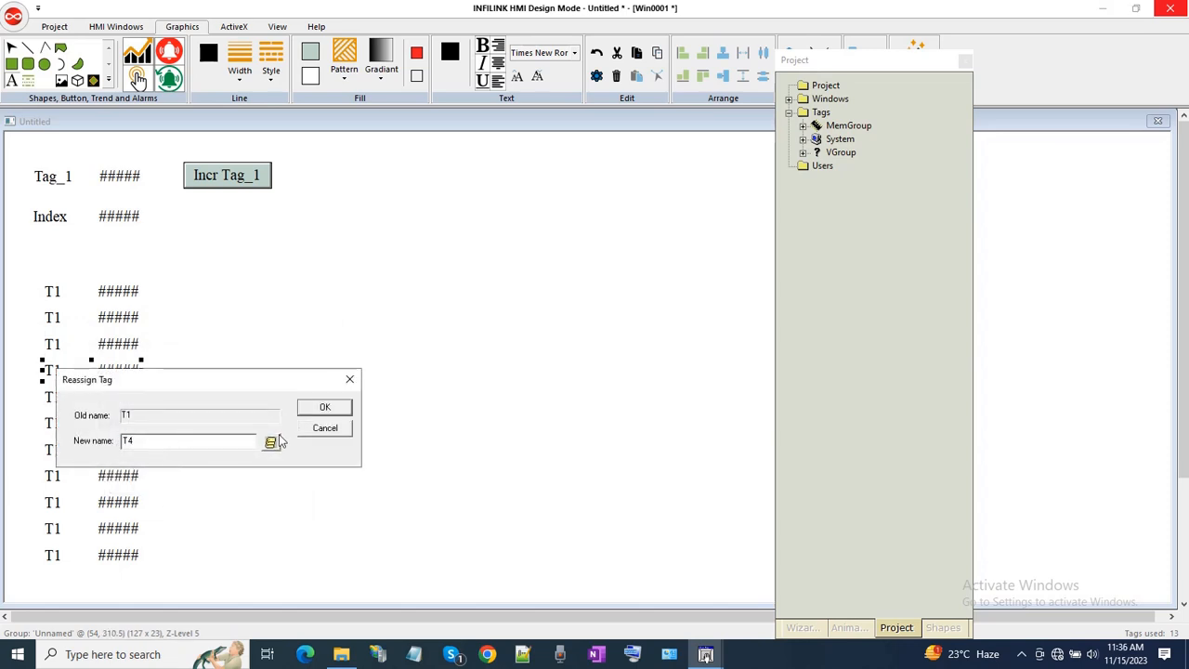
key(Return)
right_click(121, 400)
click(154, 478)
click(159, 469)
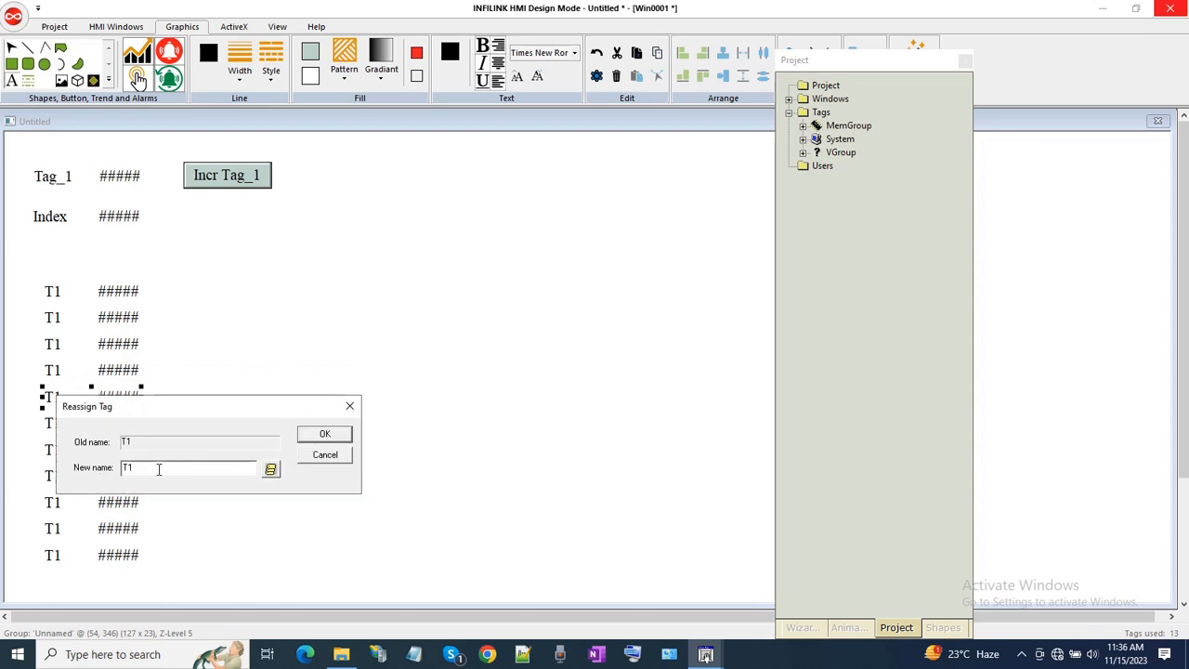
click(325, 436)
- Reassign the tag of the sixth row's group to T6 and the seventh row's group to T7
right_click(125, 425)
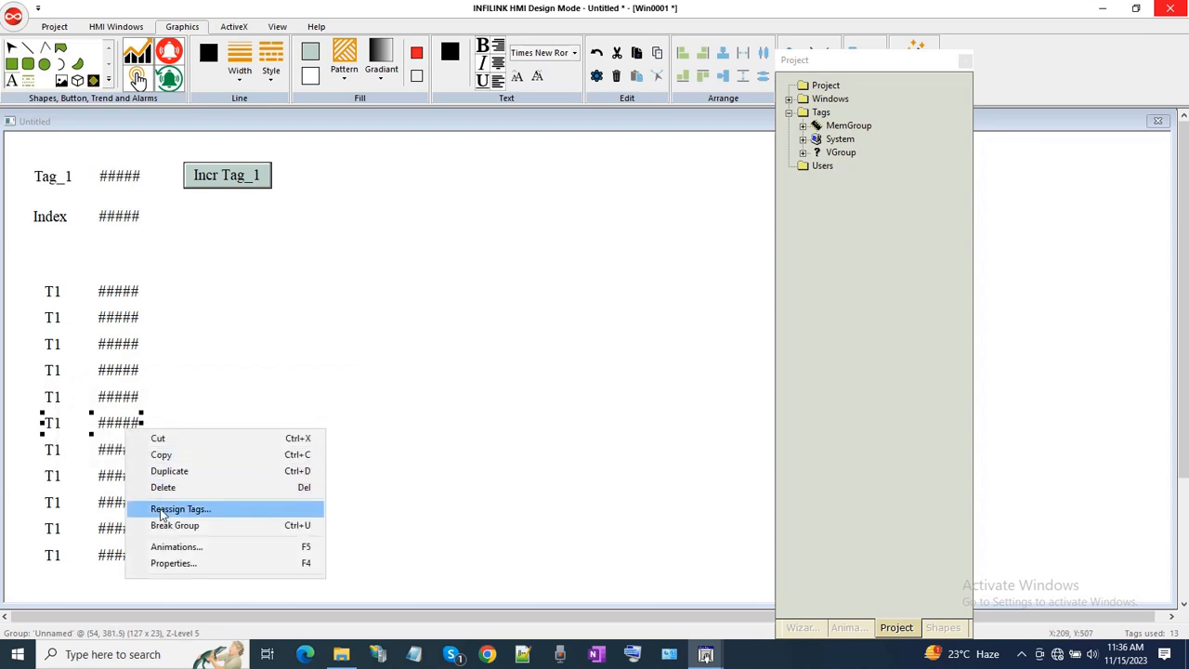
click(181, 507)
click(168, 494)
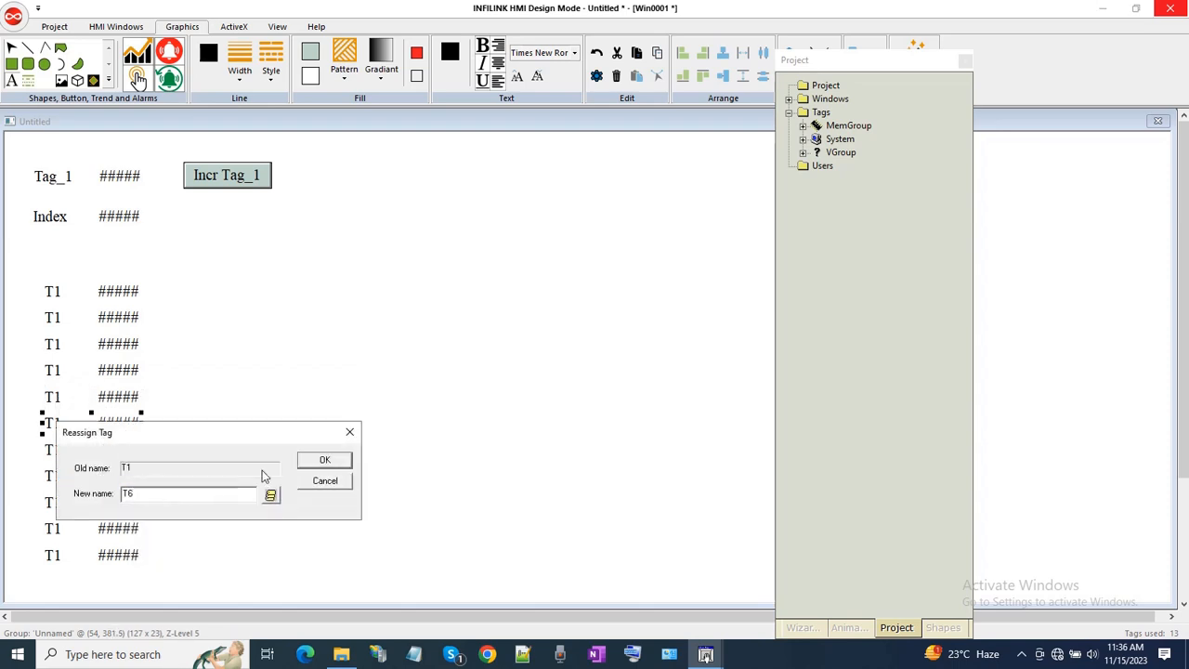
text(T6)
key(Return)
right_click(99, 448)
click(143, 528)
click(216, 524)
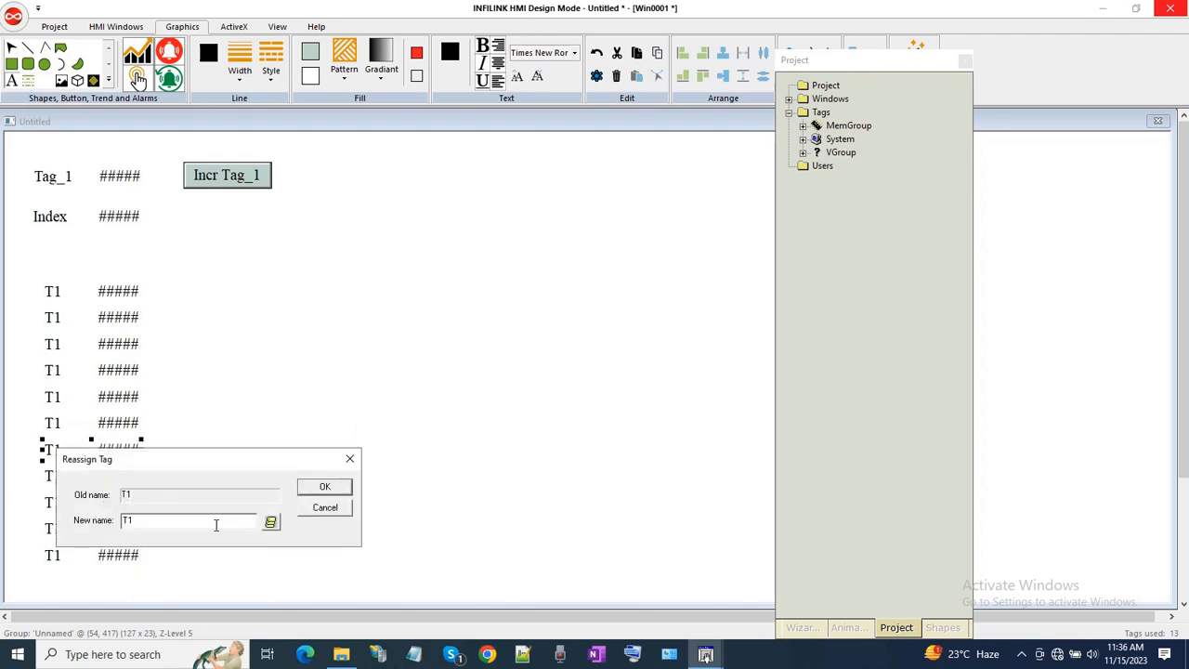
key(Return)
- Reassign the tag of the eighth row's group to T8 and the ninth row's group to T9
right_click(100, 473)
click(139, 551)
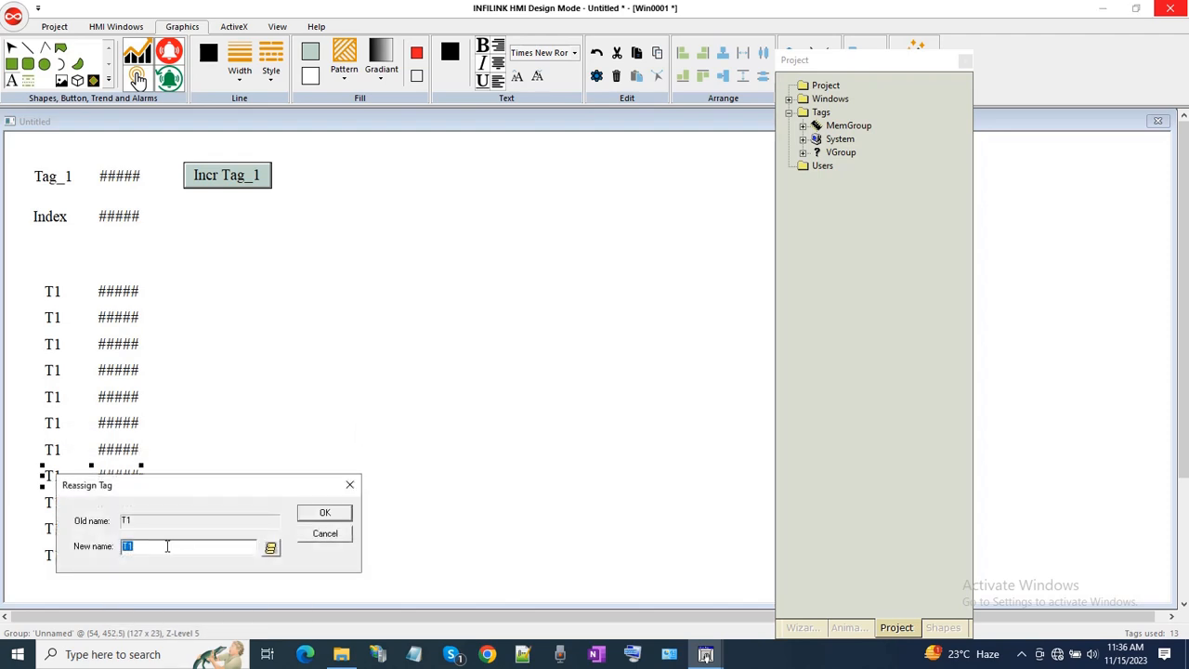
text(T8)
key(Return)
right_click(119, 502)
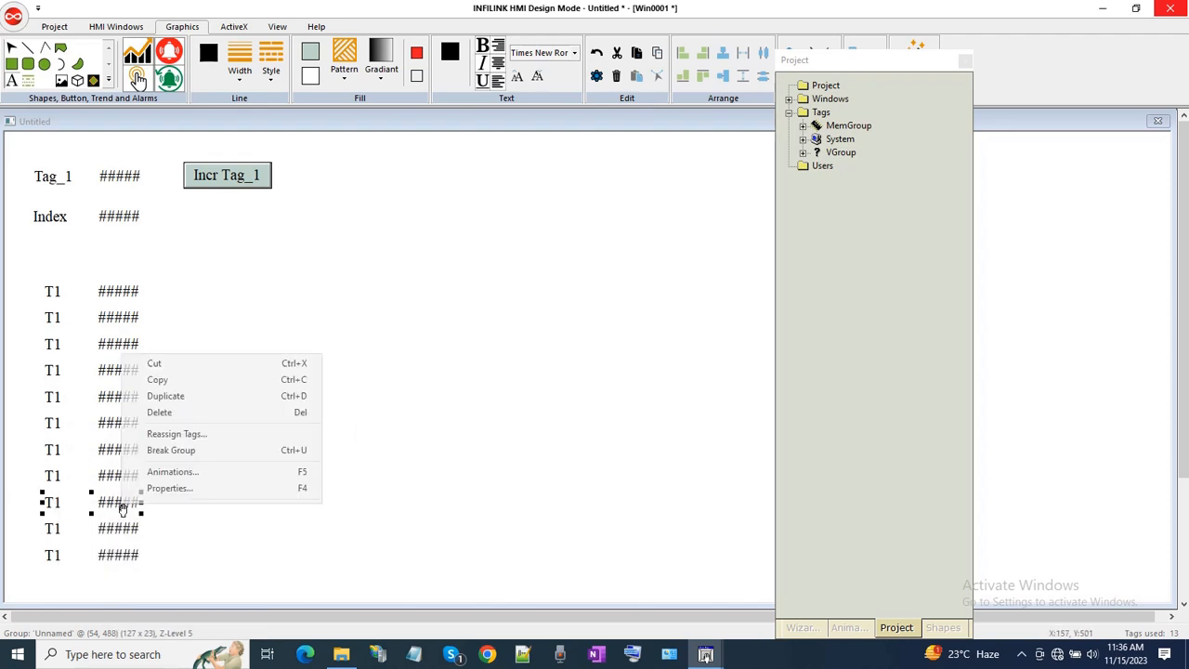
click(181, 433)
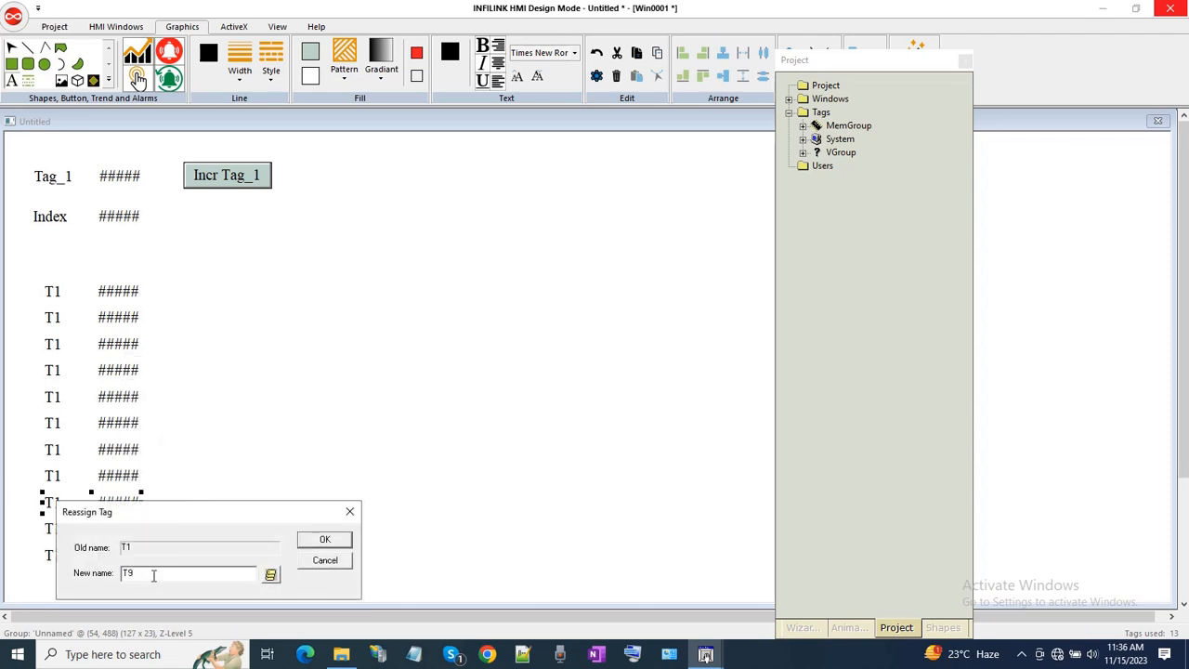
key(Return)
- Reassign the tag of the tenth row's group to T10 and delete the surplus eleventh row
right_click(127, 526)
click(213, 457)
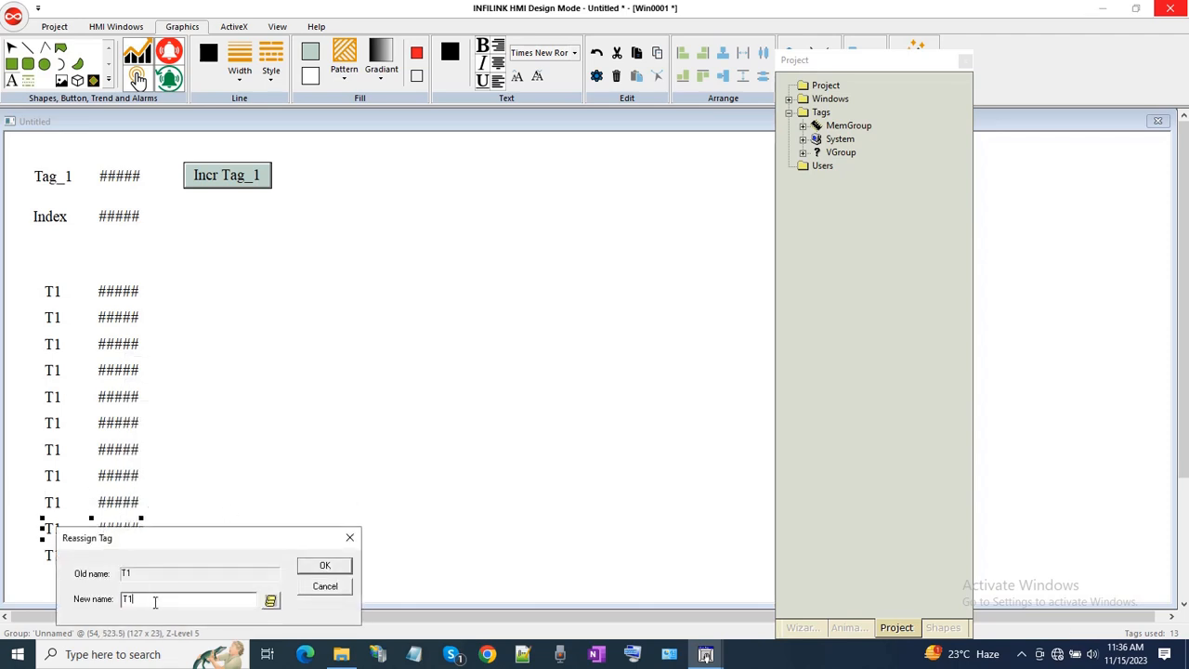
text(T10)
key(Return)
click(231, 484)
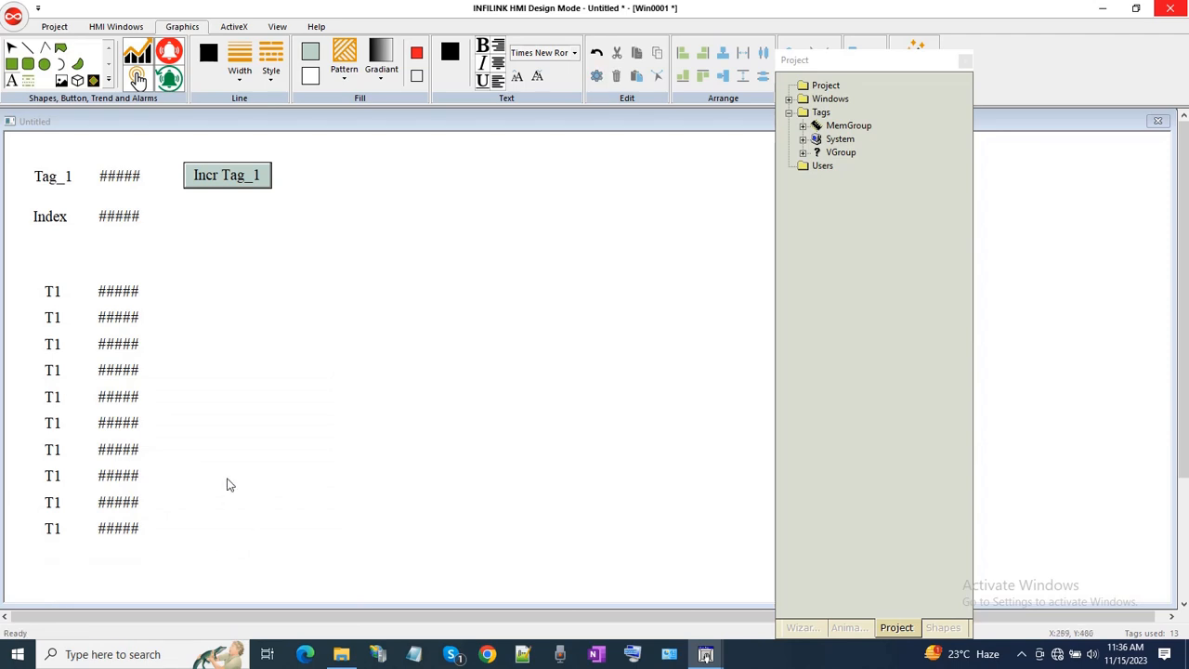
- Change the label texts of the second to tenth rows to T2 through T10 and save the project
click(74, 321)
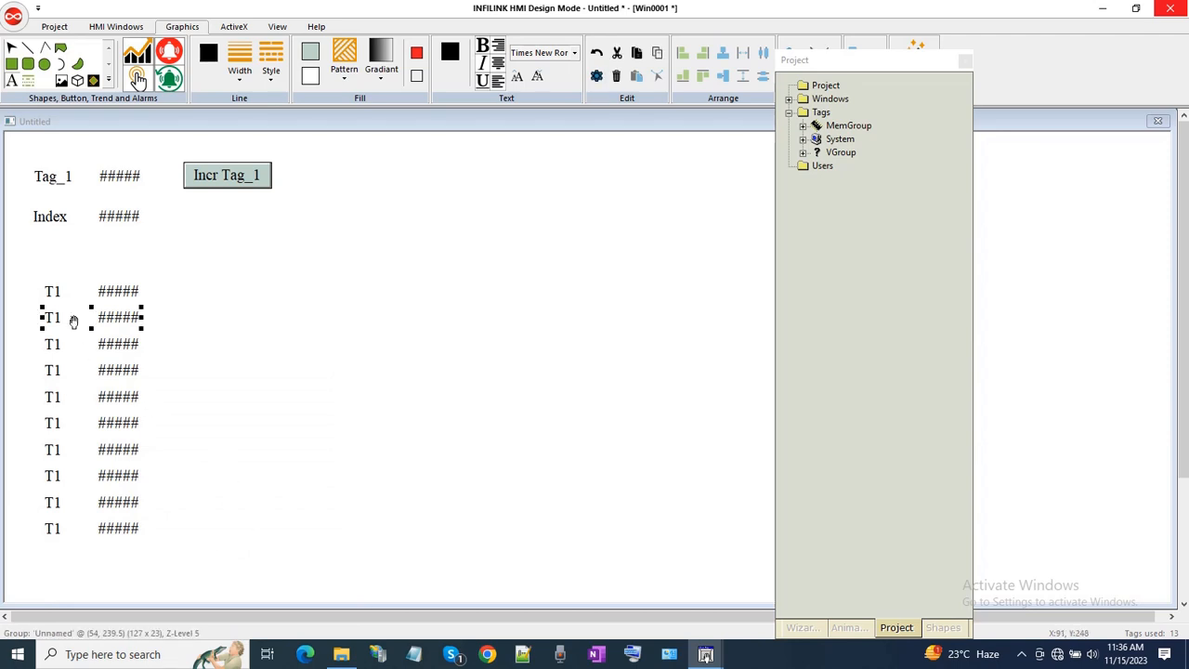
click(55, 320)
double_click(55, 320)
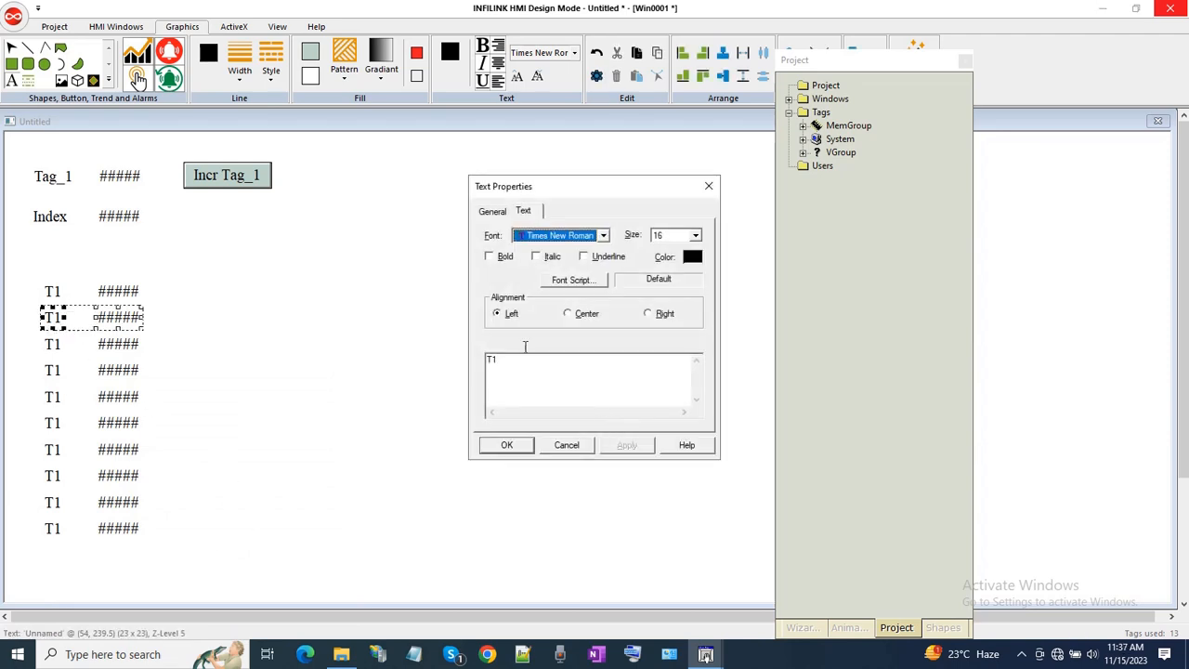
click(520, 445)
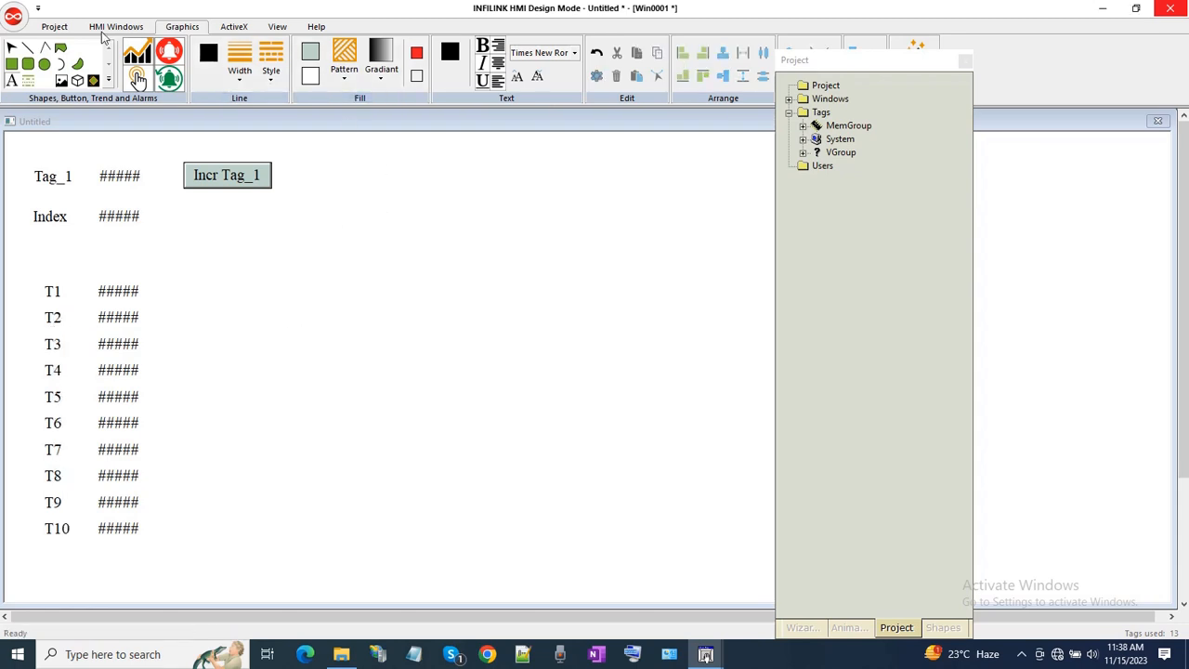
click(54, 26)
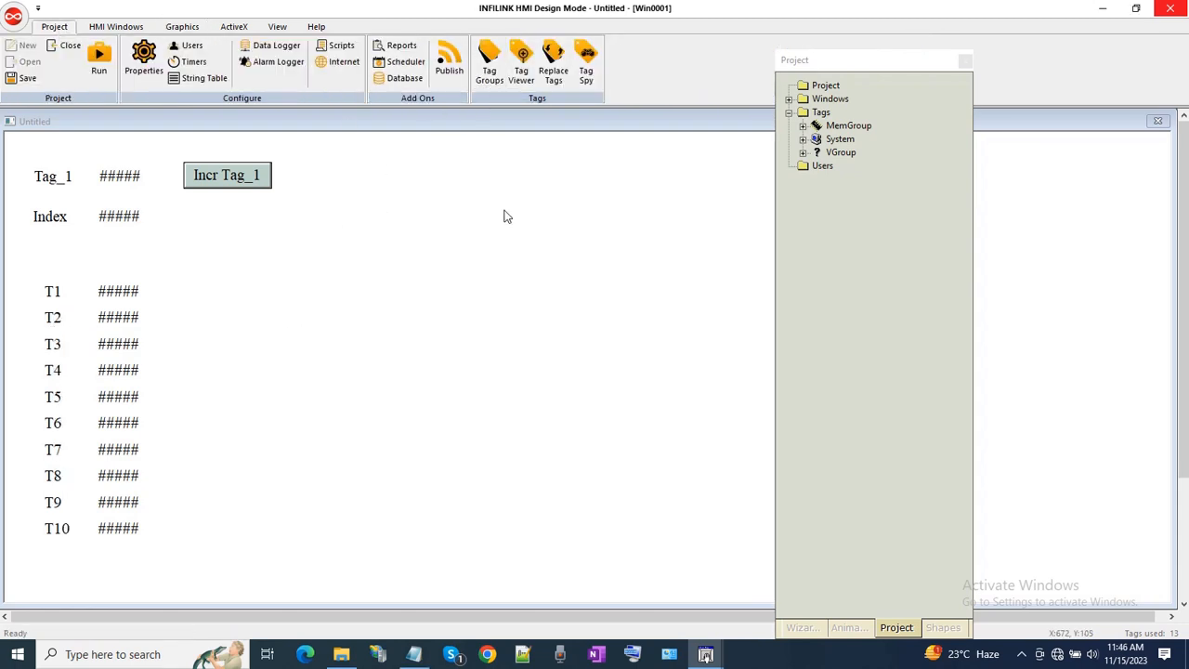
- Open the On data change script of MemGroup's Tag_1 tag for editing
click(489, 60)
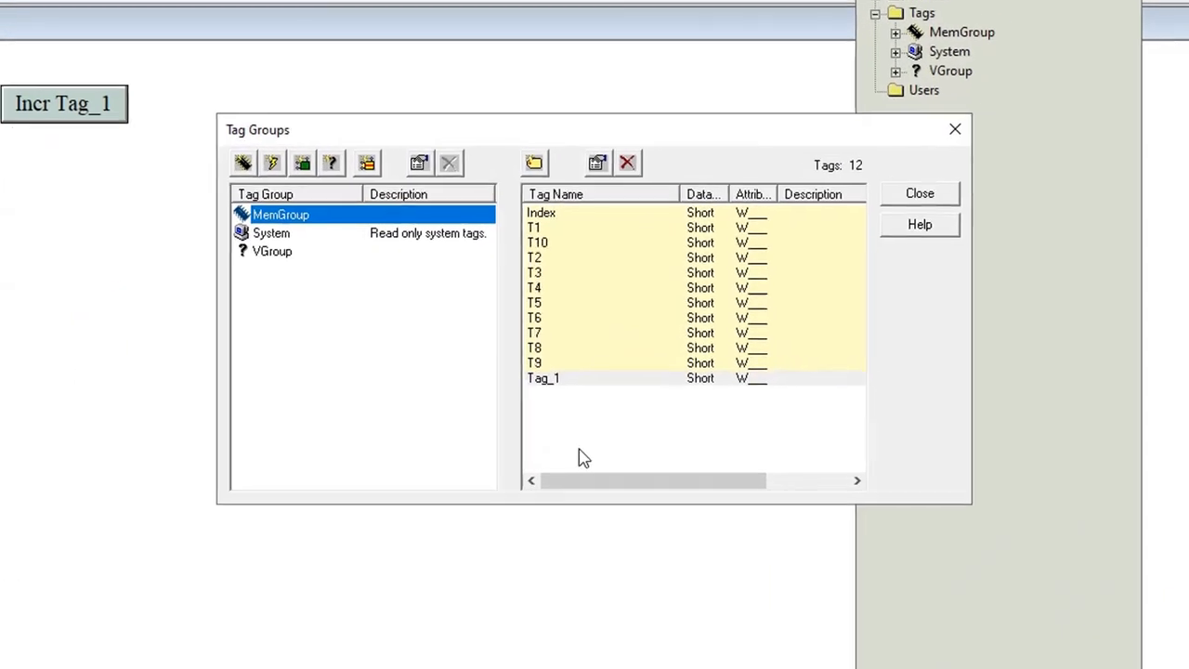
click(580, 450)
click(576, 388)
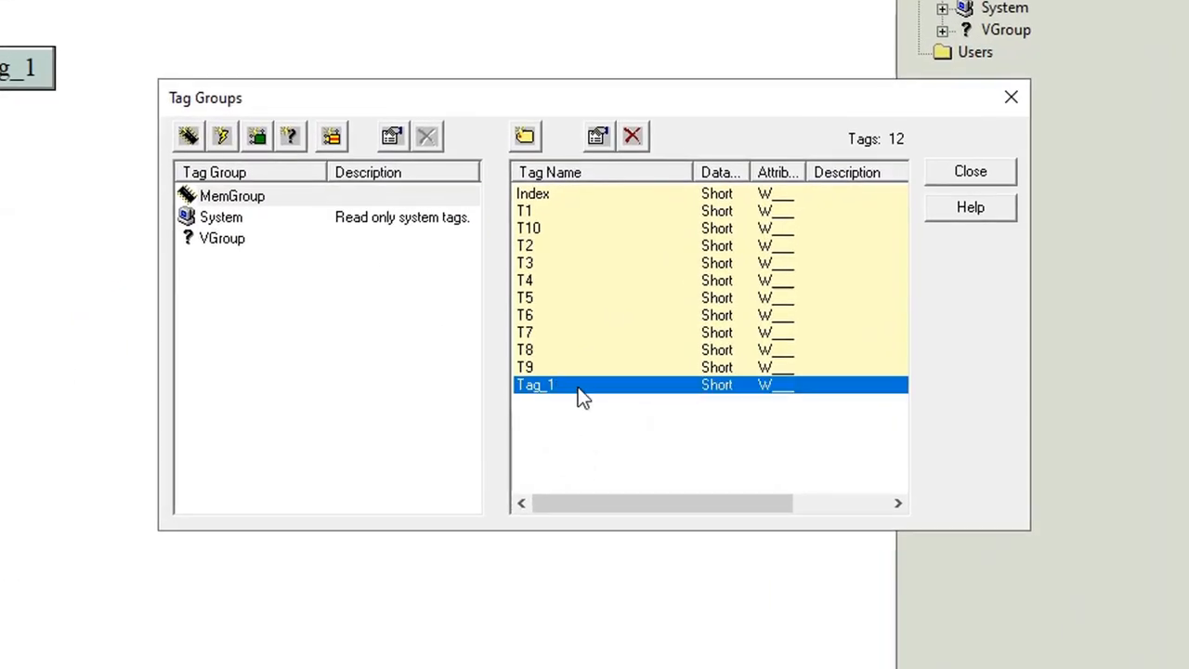
double_click(576, 389)
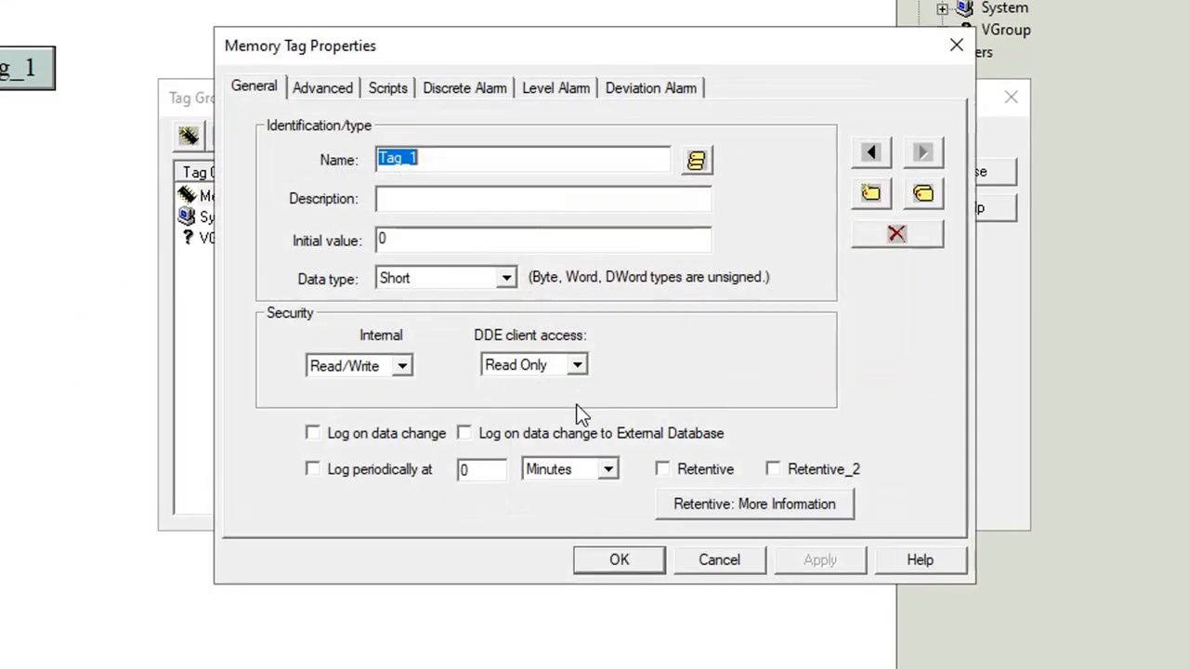
click(405, 83)
click(377, 255)
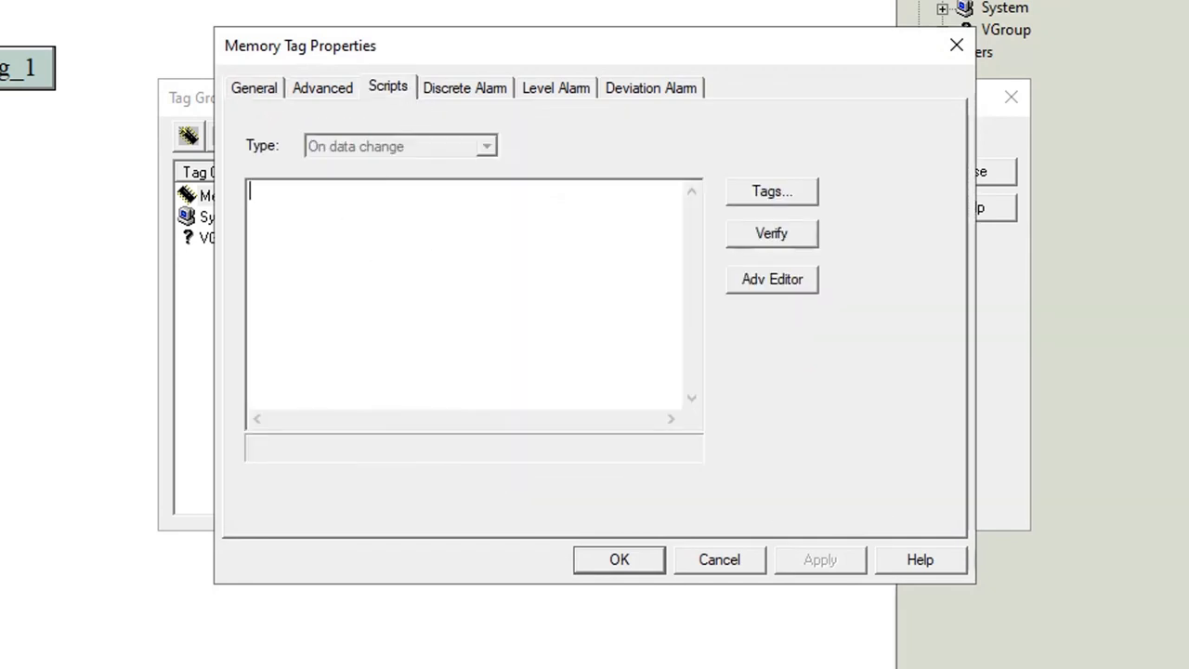
- Switch to Notepad and copy the whole script that sets V1.Name from Index and cycles Index from 1 to 10
key(alt+Tab)
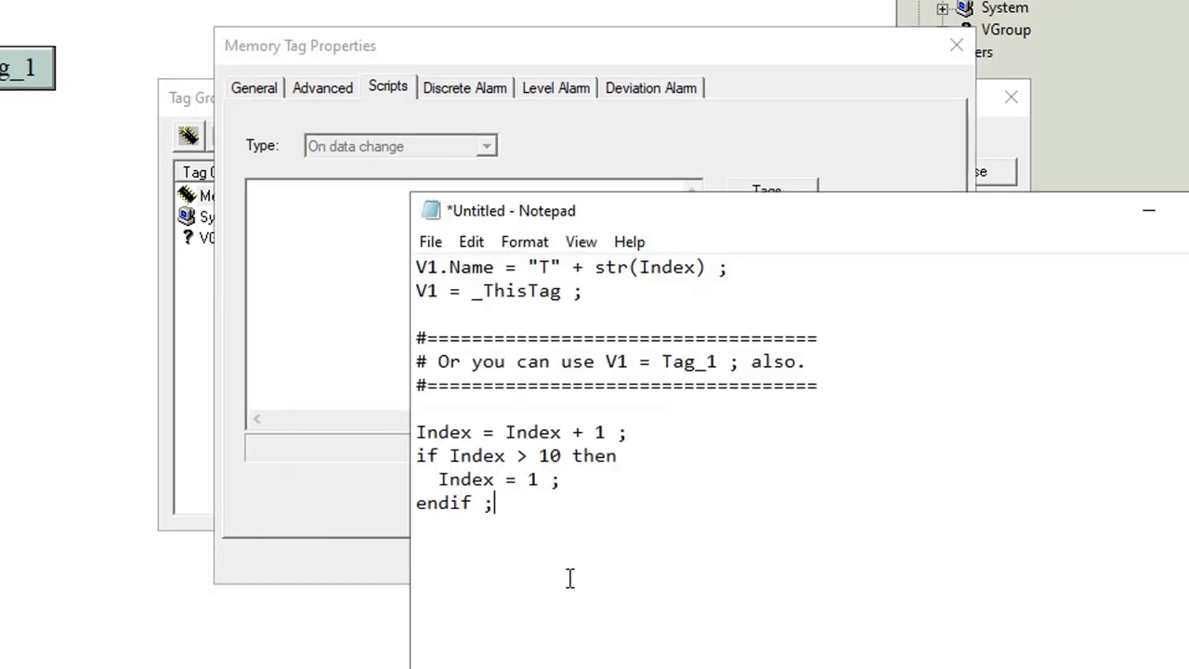
drag(540, 506, 390, 262)
click(472, 244)
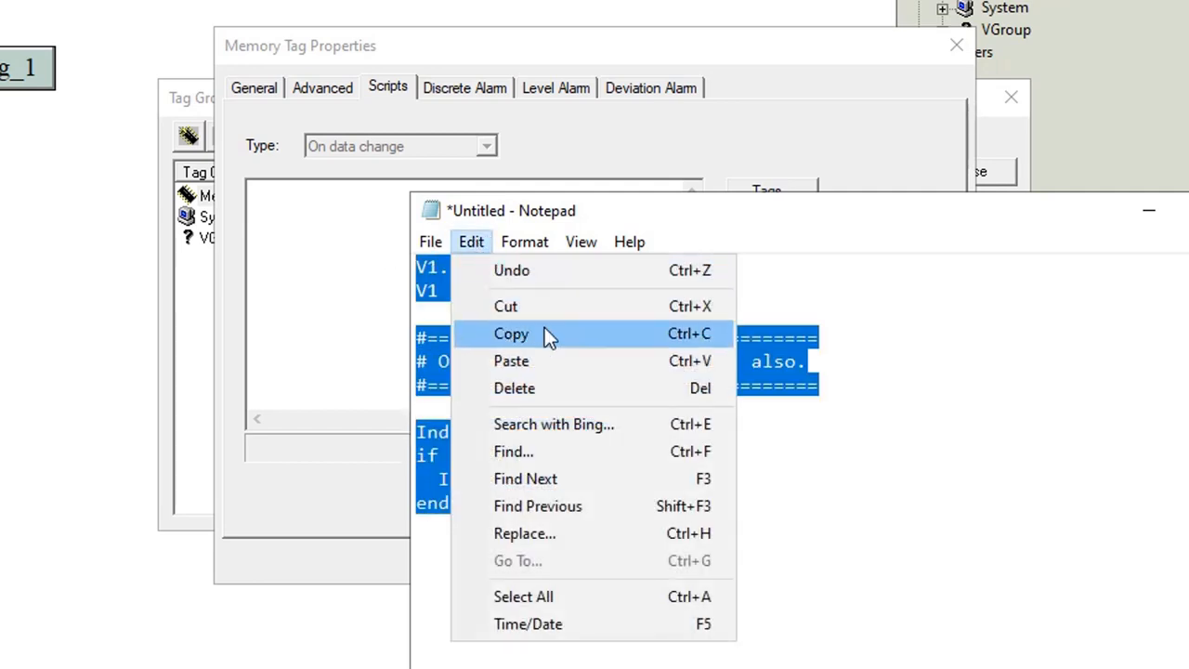
click(509, 332)
click(857, 430)
- Paste the copied script into Tag_1's On data change script
click(307, 327)
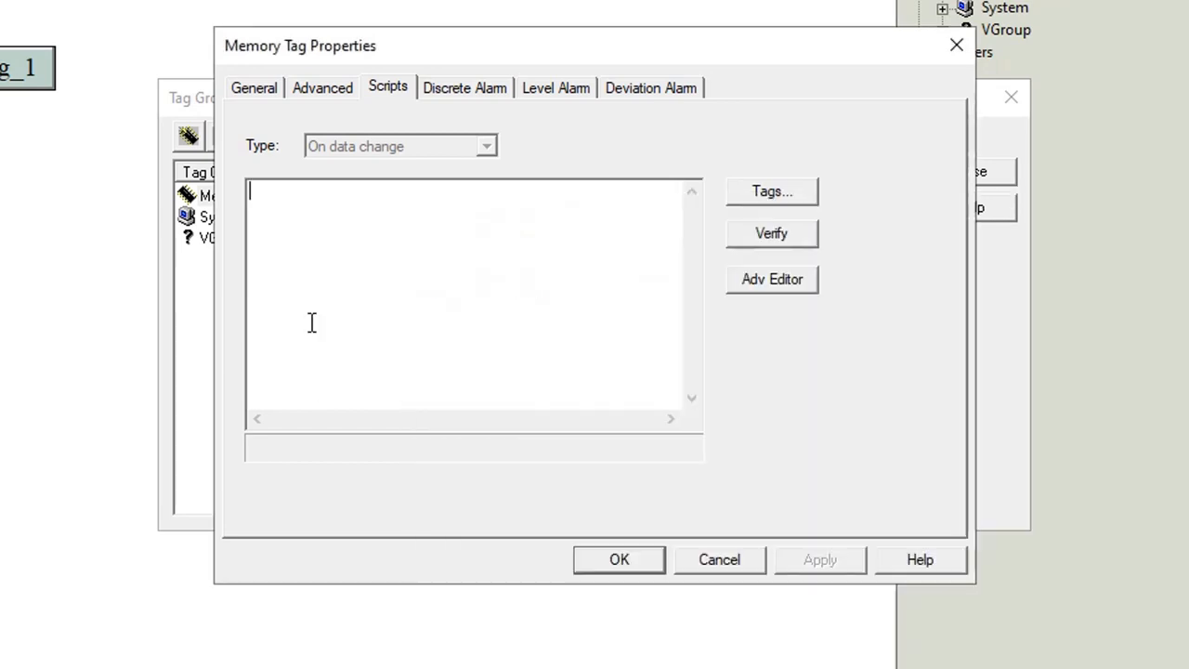
right_click(272, 265)
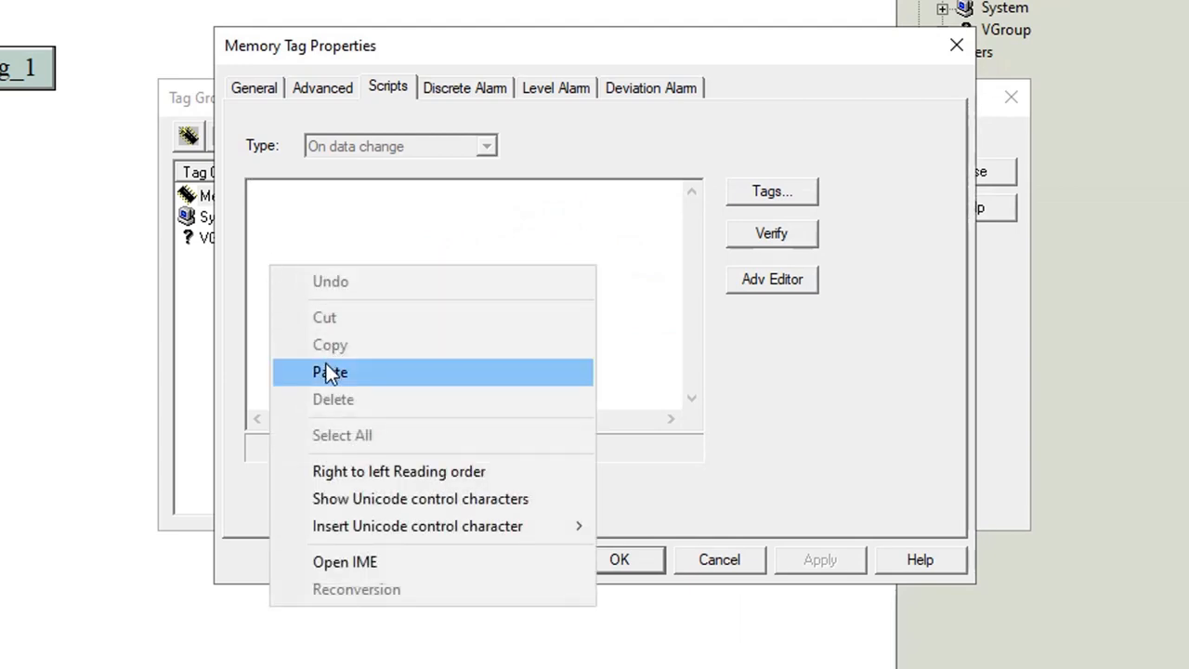
click(291, 372)
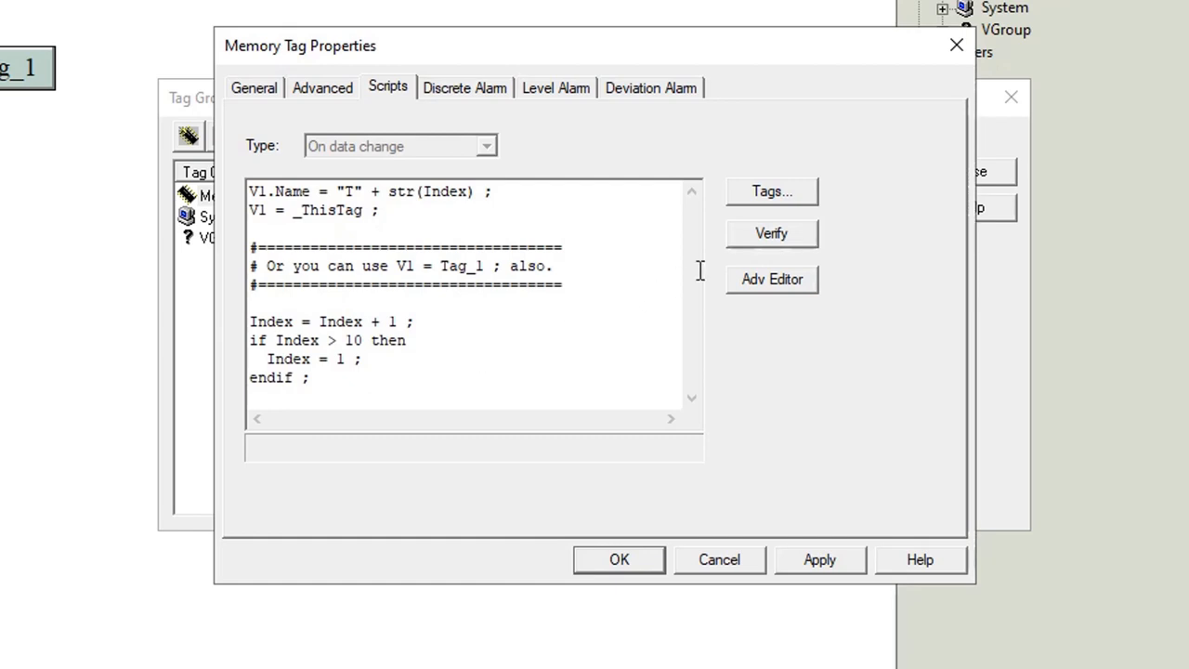
- Verify Tag_1's script and examine its lines in the advanced script editor, leaving the editor without changes
click(759, 237)
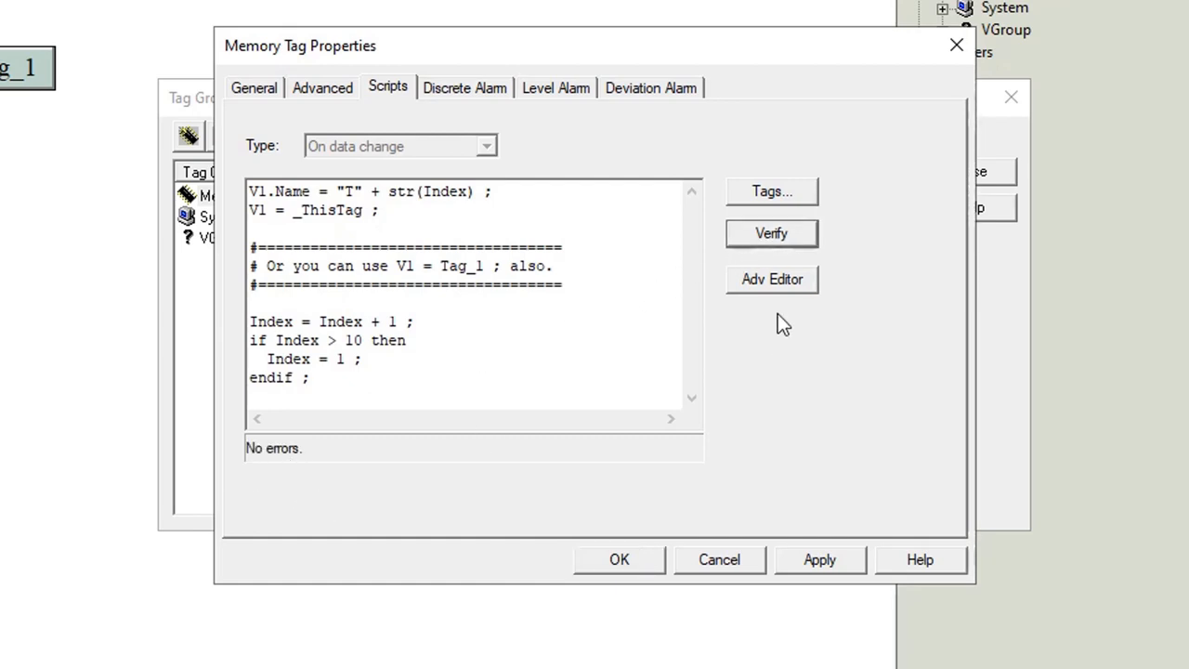
click(773, 284)
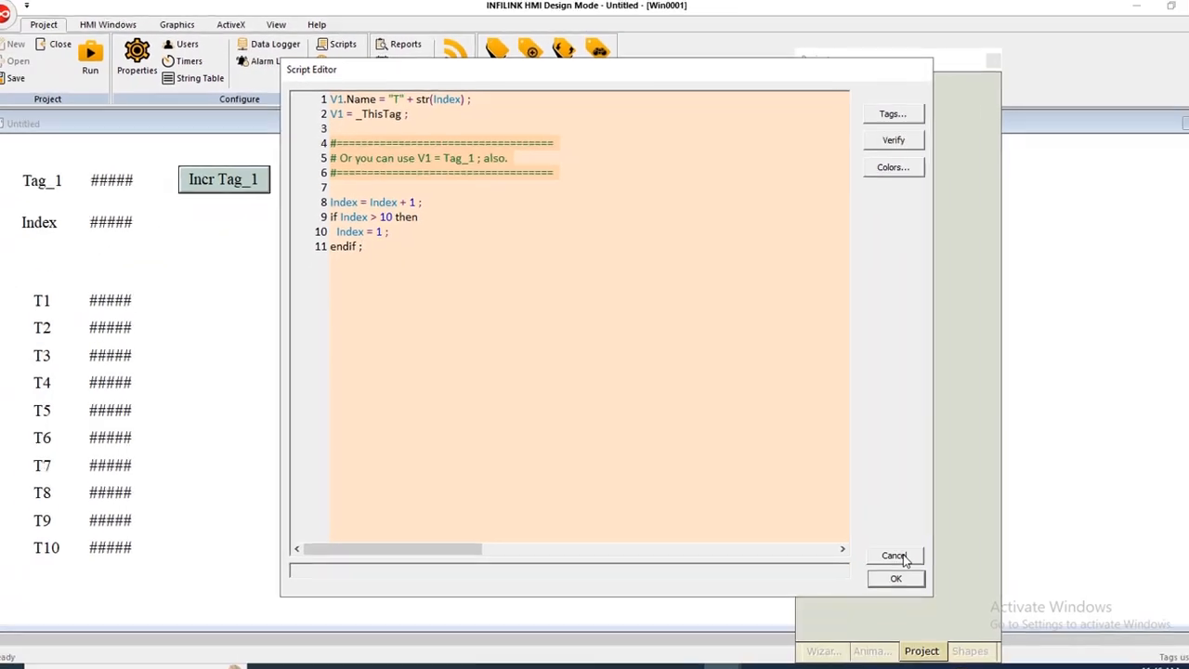
click(879, 537)
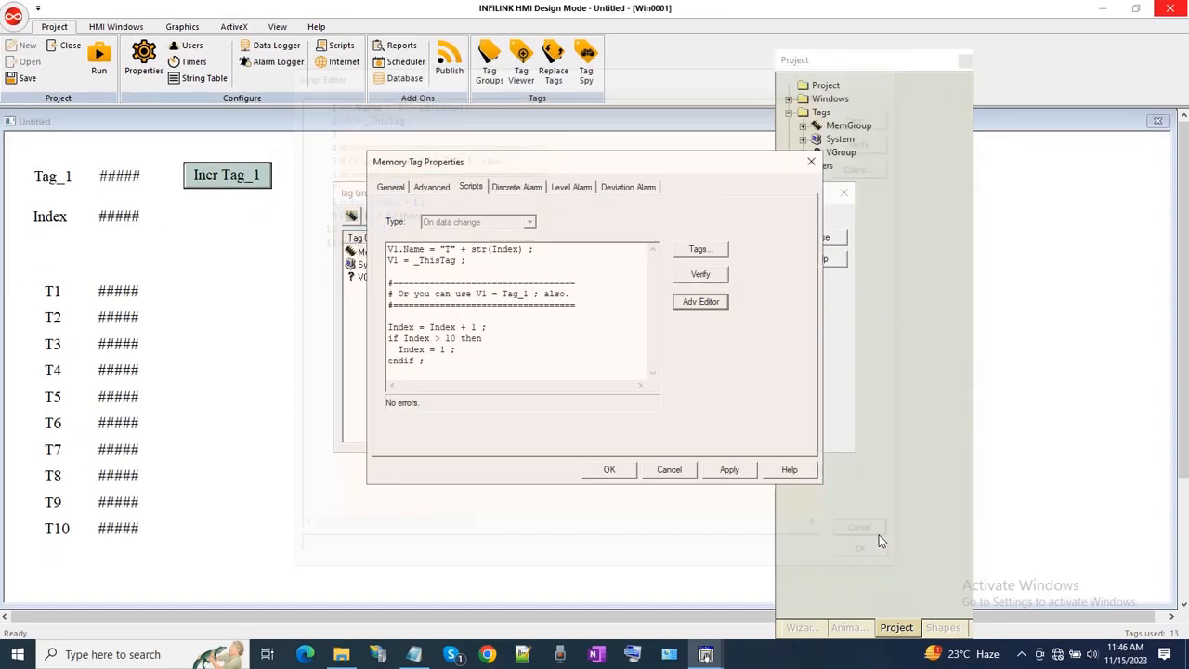
- Accept Tag_1's properties with the new script, close the tag groups and save the project
click(609, 469)
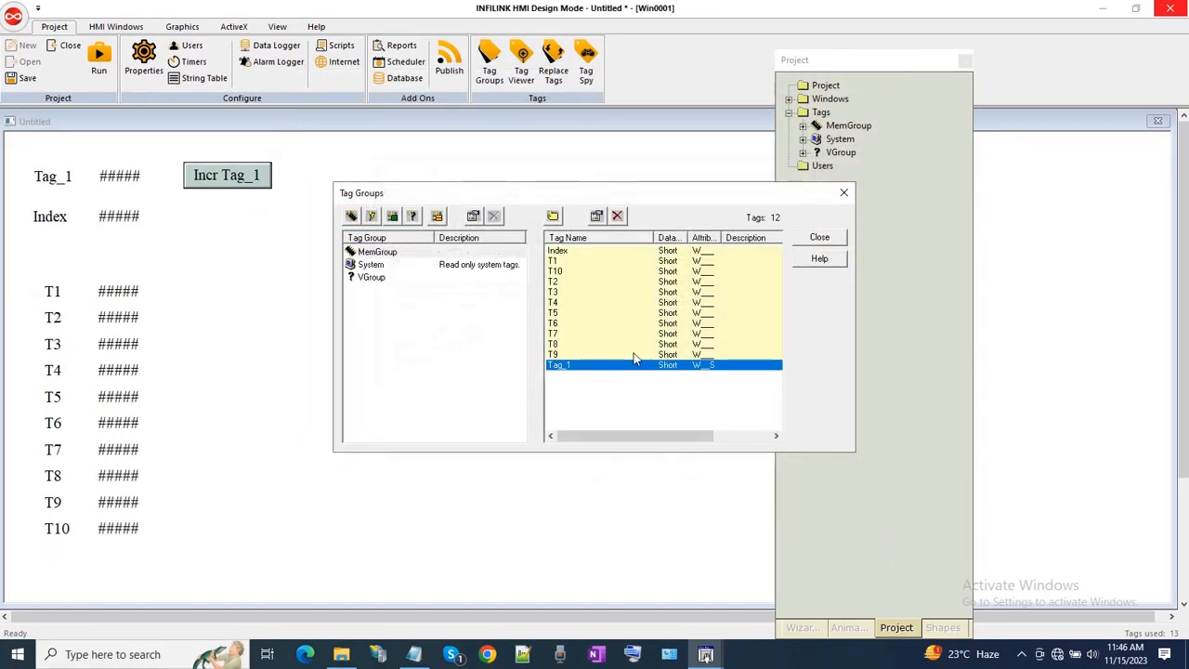
click(819, 238)
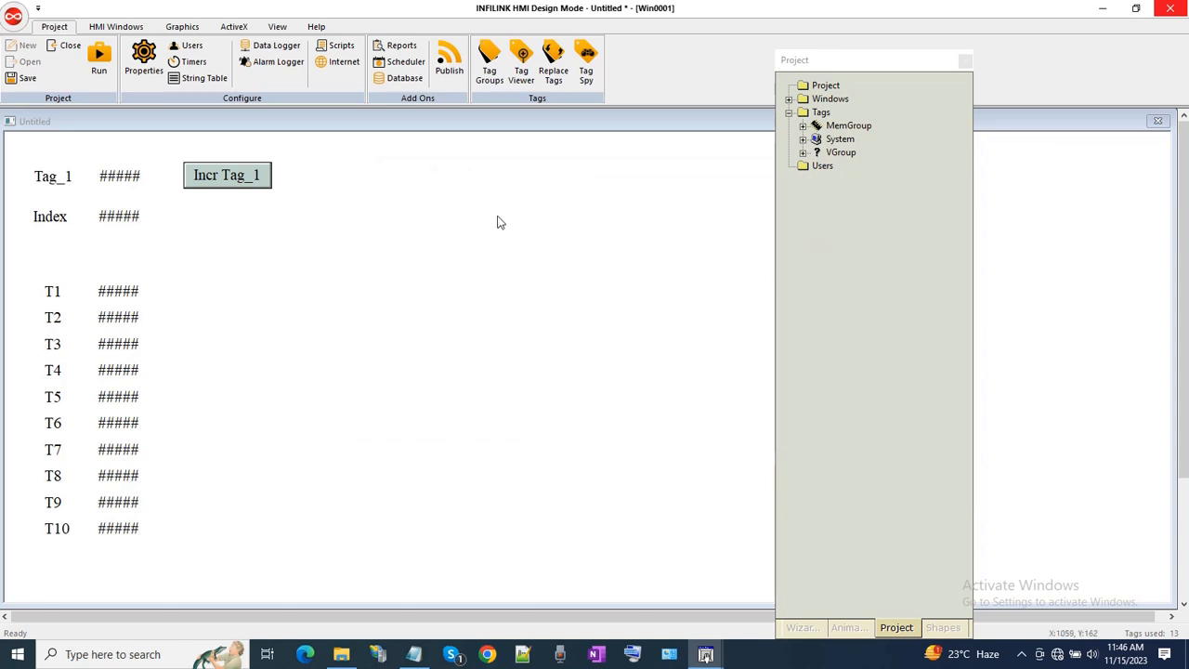
click(21, 80)
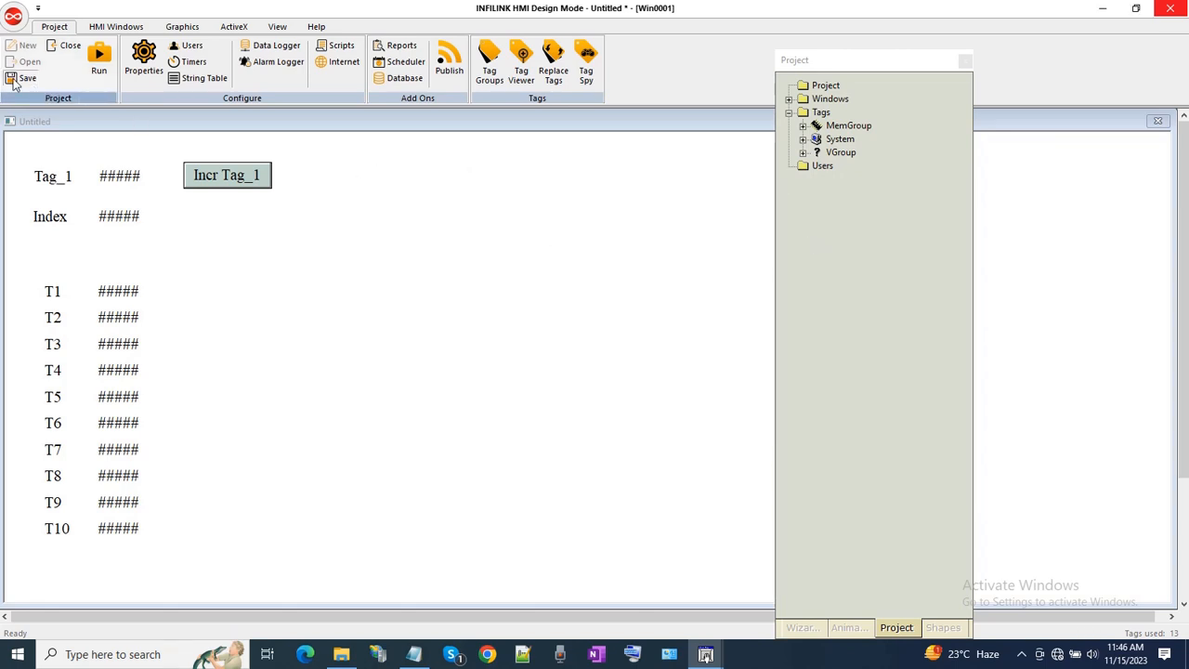
- Run the project and increment Tag_1 up to 31 to test how the script writes through V1 to T1 through T10
click(98, 58)
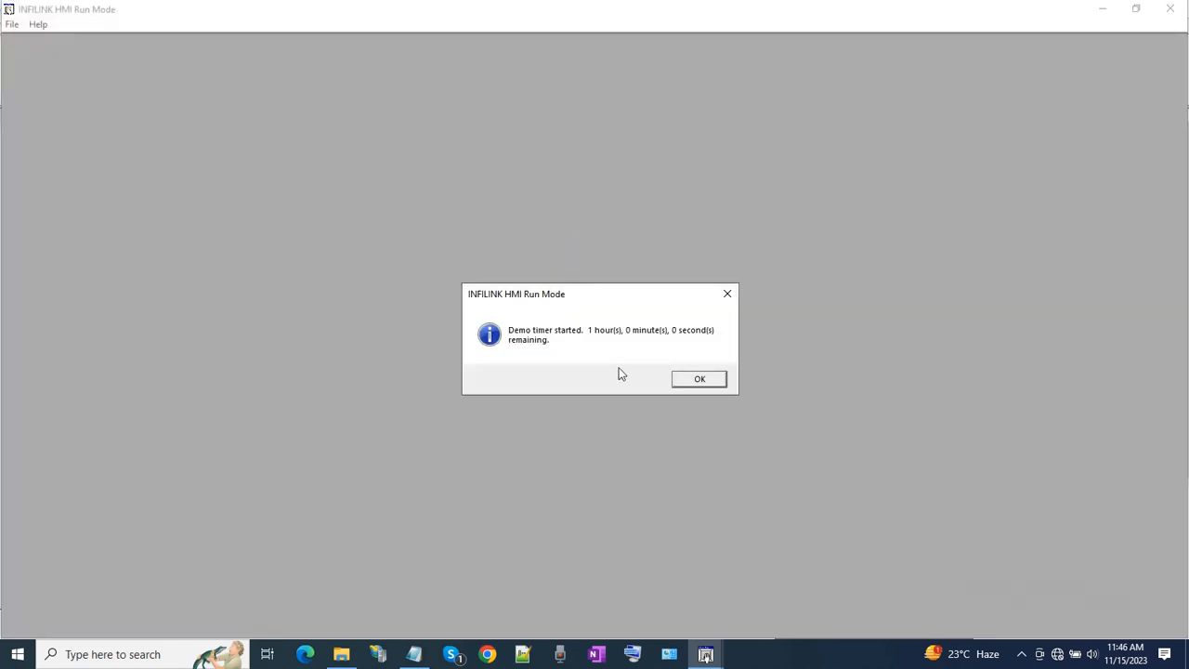
click(700, 379)
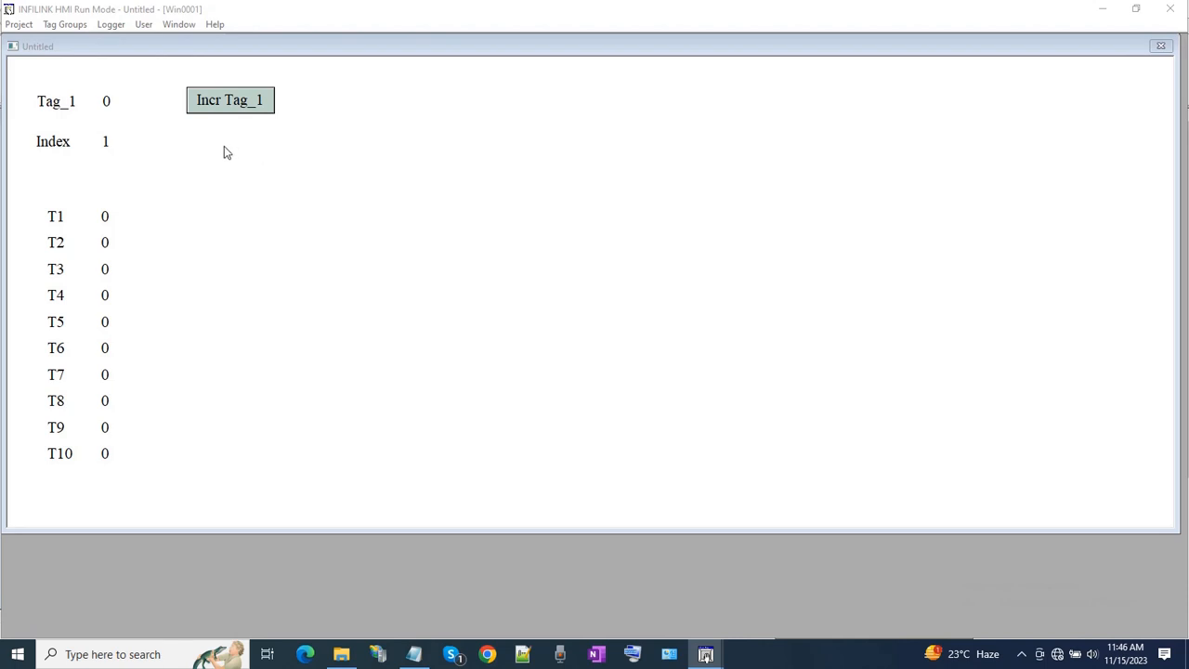
click(238, 111)
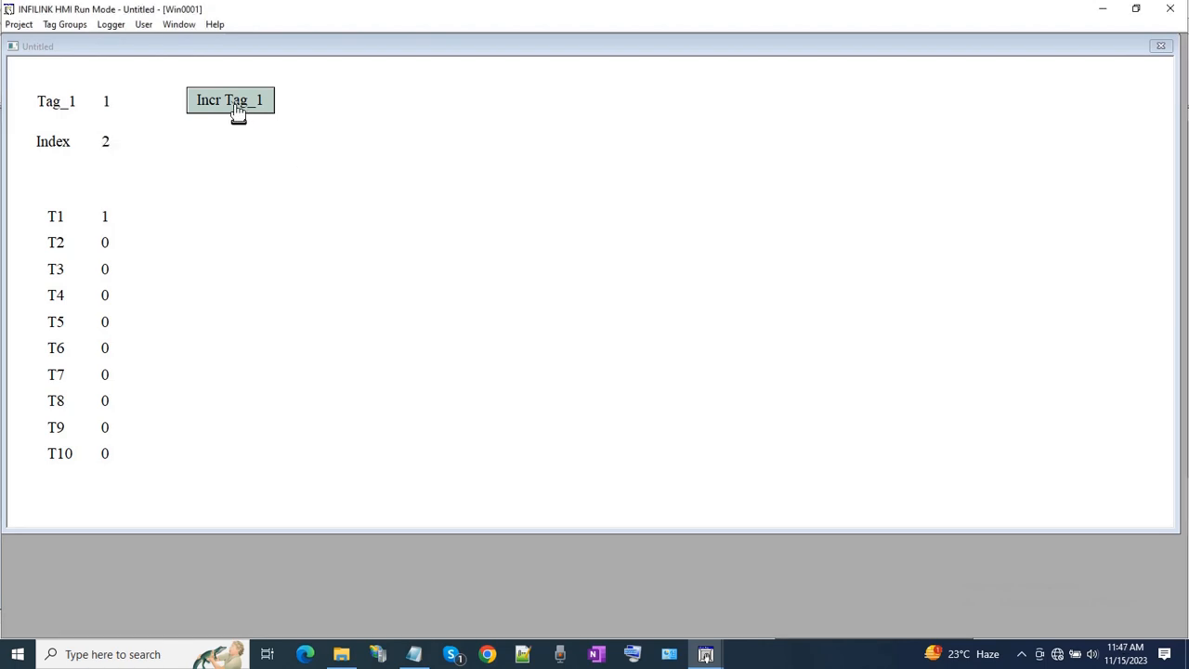
click(239, 111)
click(238, 111)
click(238, 112)
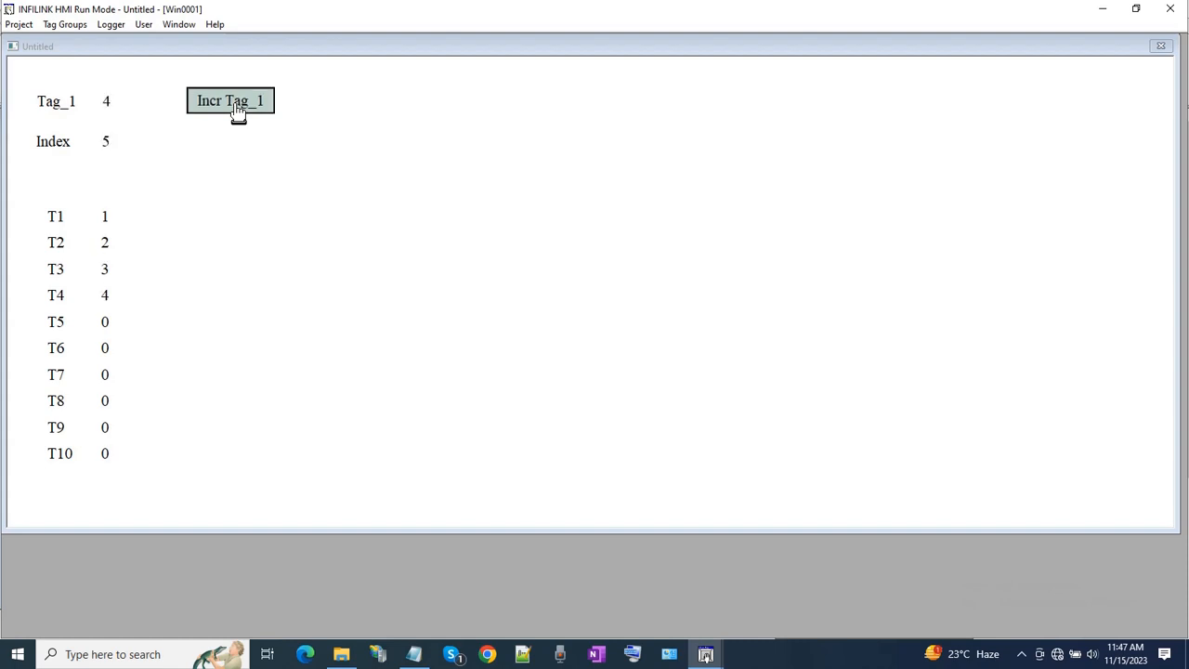
click(238, 111)
click(239, 111)
click(239, 112)
click(239, 112)
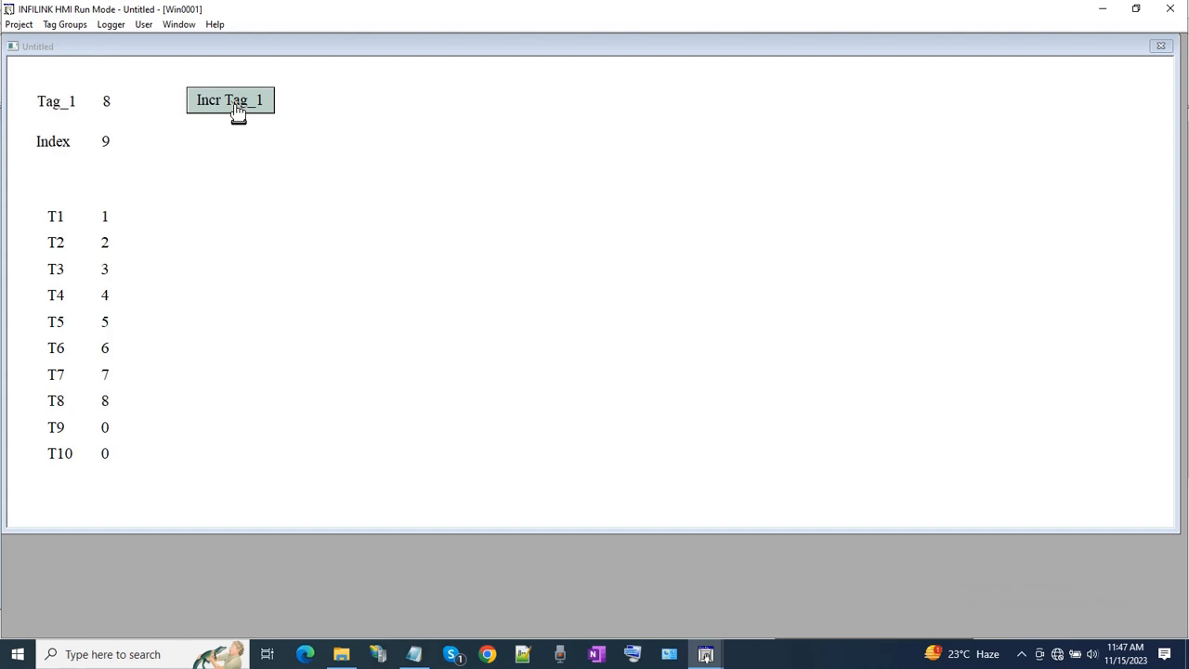
click(239, 112)
click(238, 112)
click(239, 112)
click(238, 112)
click(239, 112)
click(238, 111)
click(239, 112)
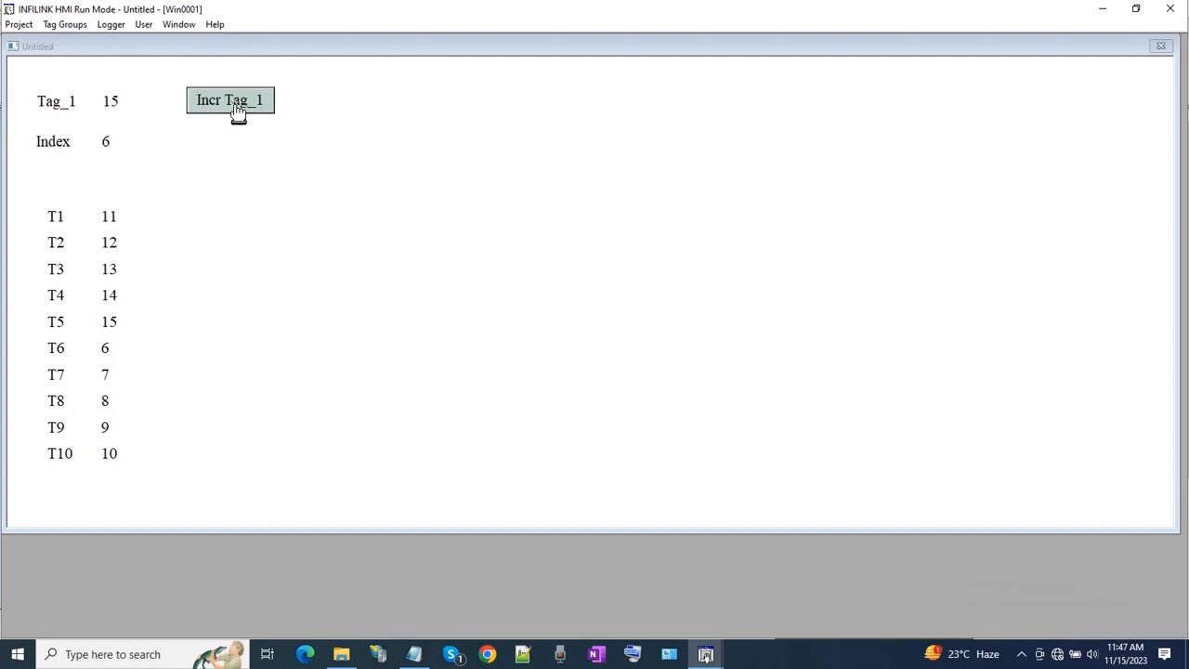
click(238, 111)
click(238, 111)
click(238, 112)
click(239, 112)
click(238, 111)
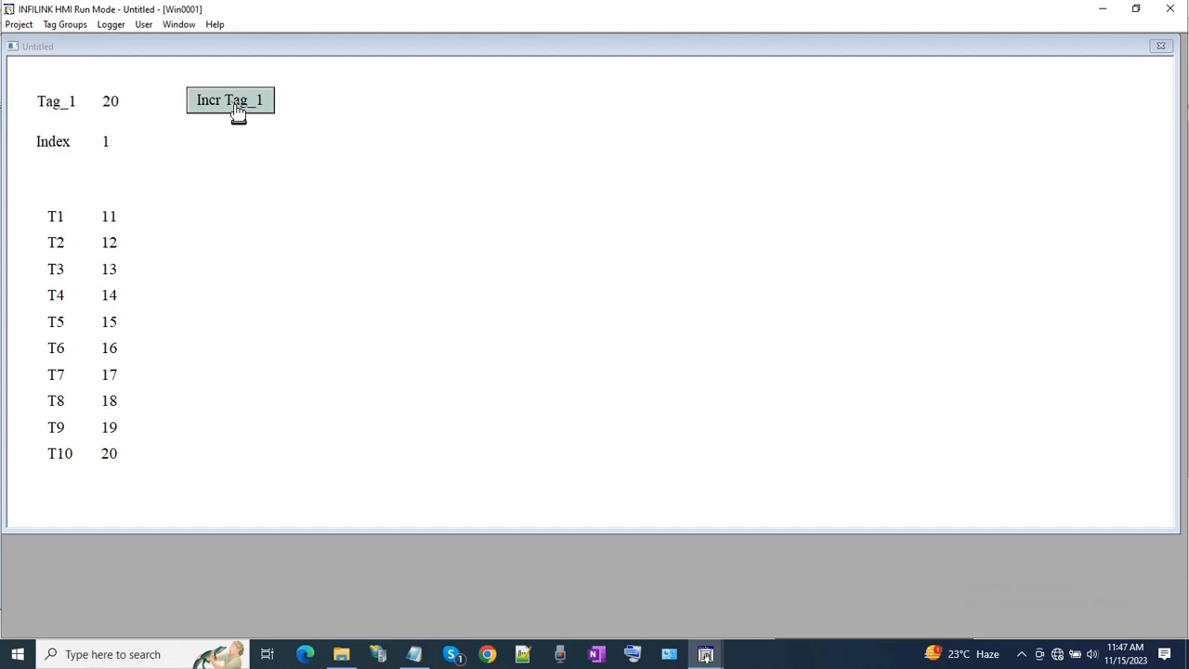
click(239, 111)
click(239, 112)
click(239, 112)
click(239, 111)
click(239, 112)
click(239, 112)
click(239, 111)
click(238, 111)
click(238, 112)
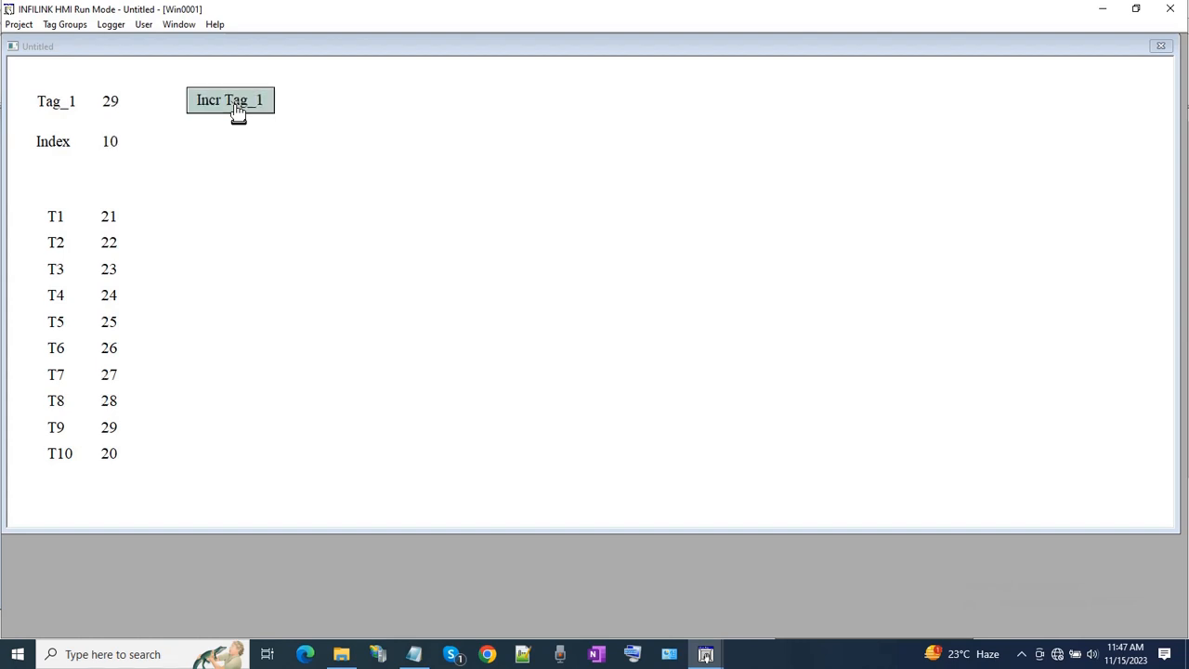
click(239, 112)
click(239, 111)
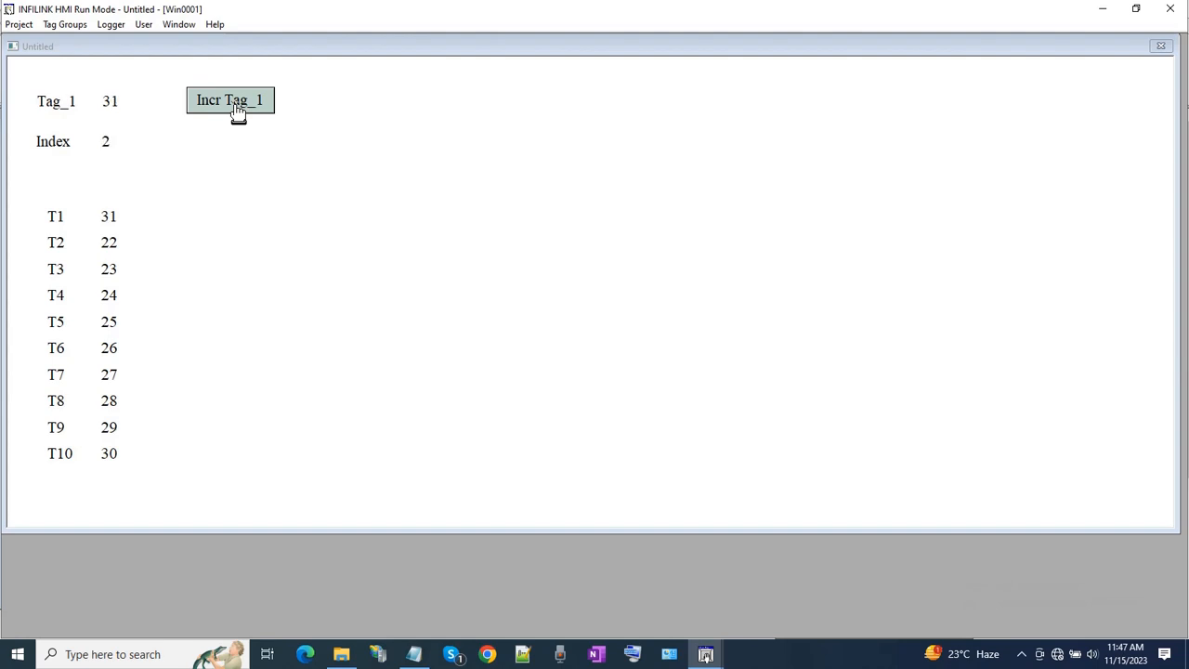
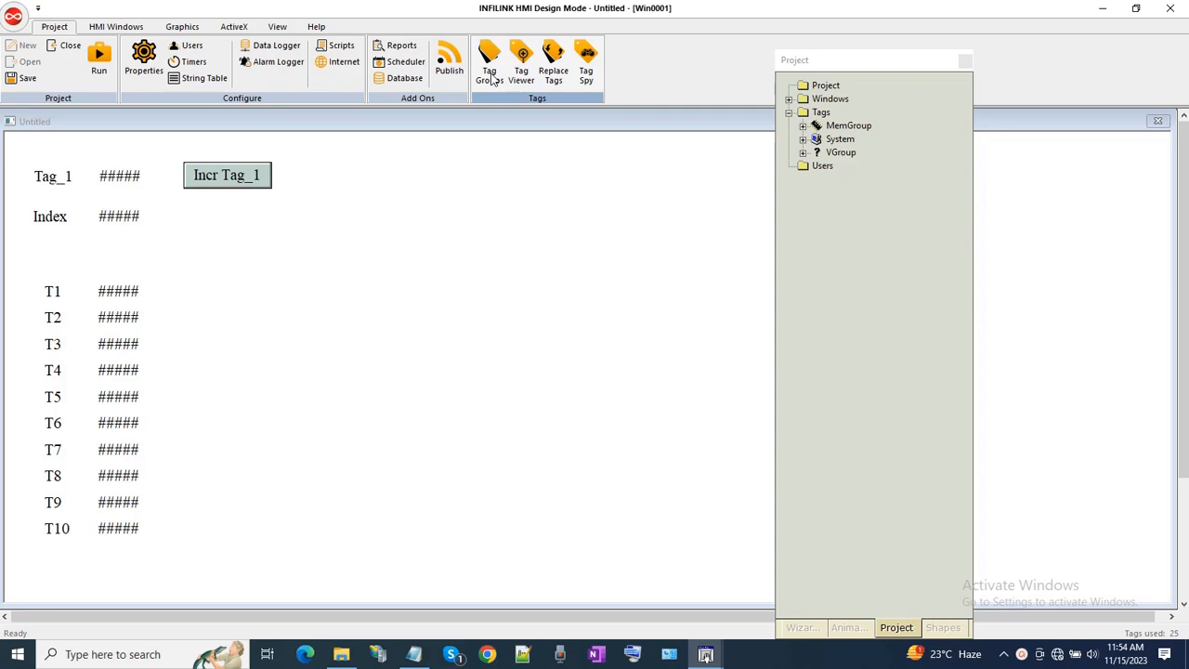
- Export the MemGroup tags to an ANSI CSV file named MemGroup.csv in the P3 project folder
click(492, 80)
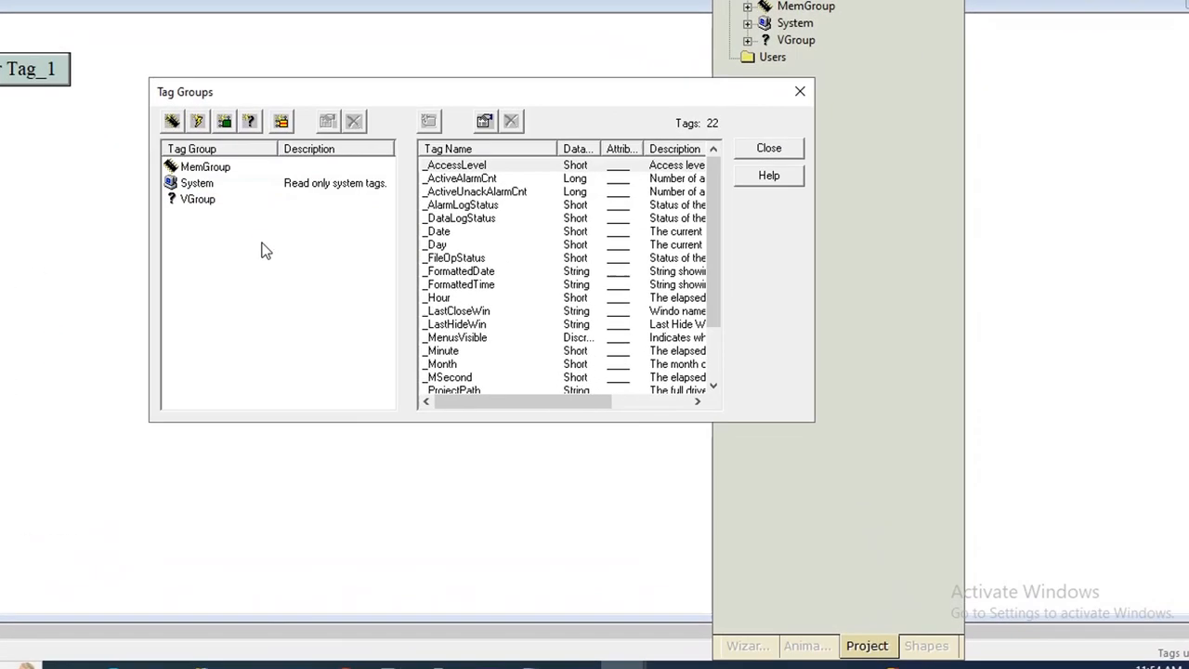
click(165, 138)
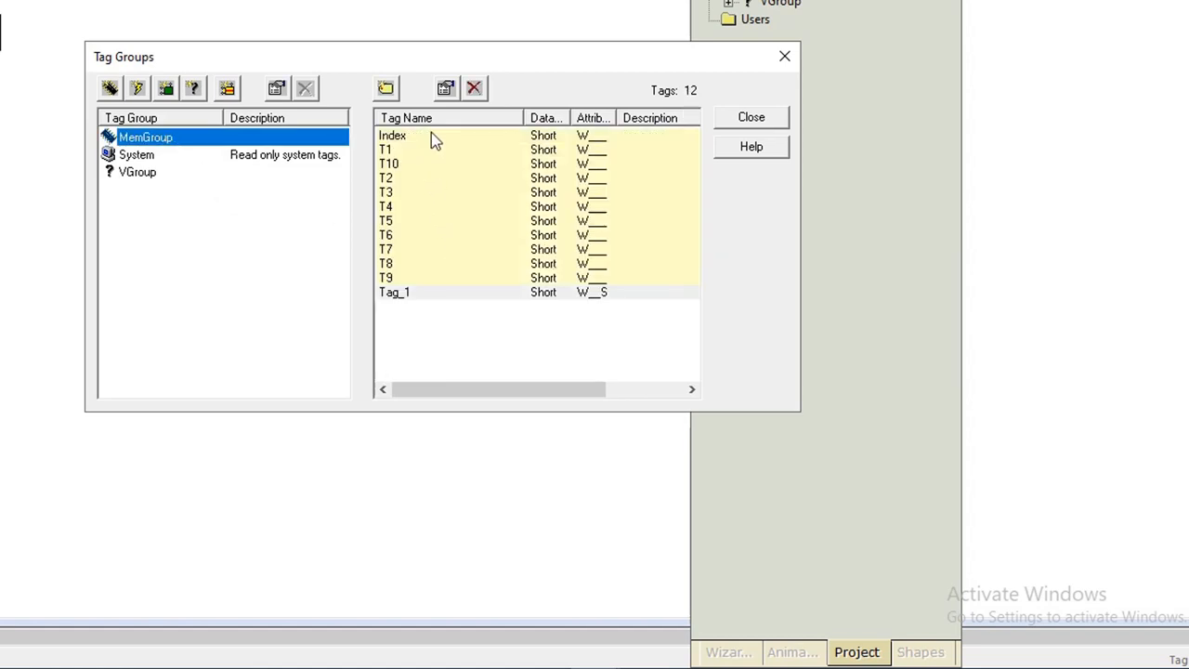
right_click(213, 140)
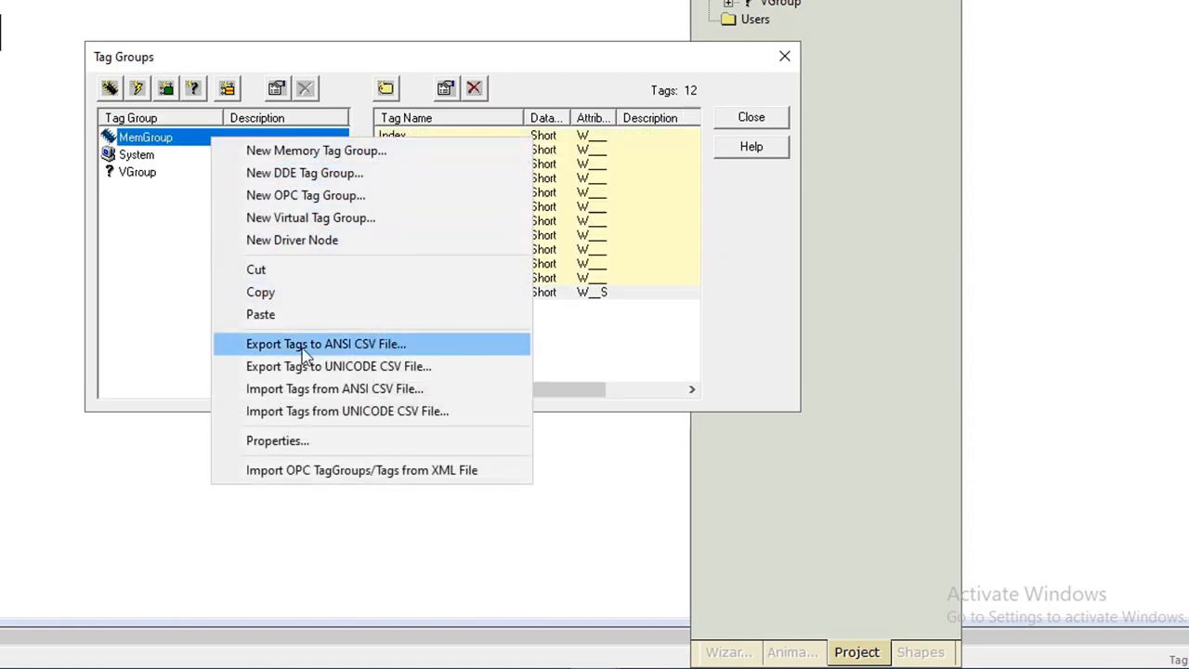
click(453, 351)
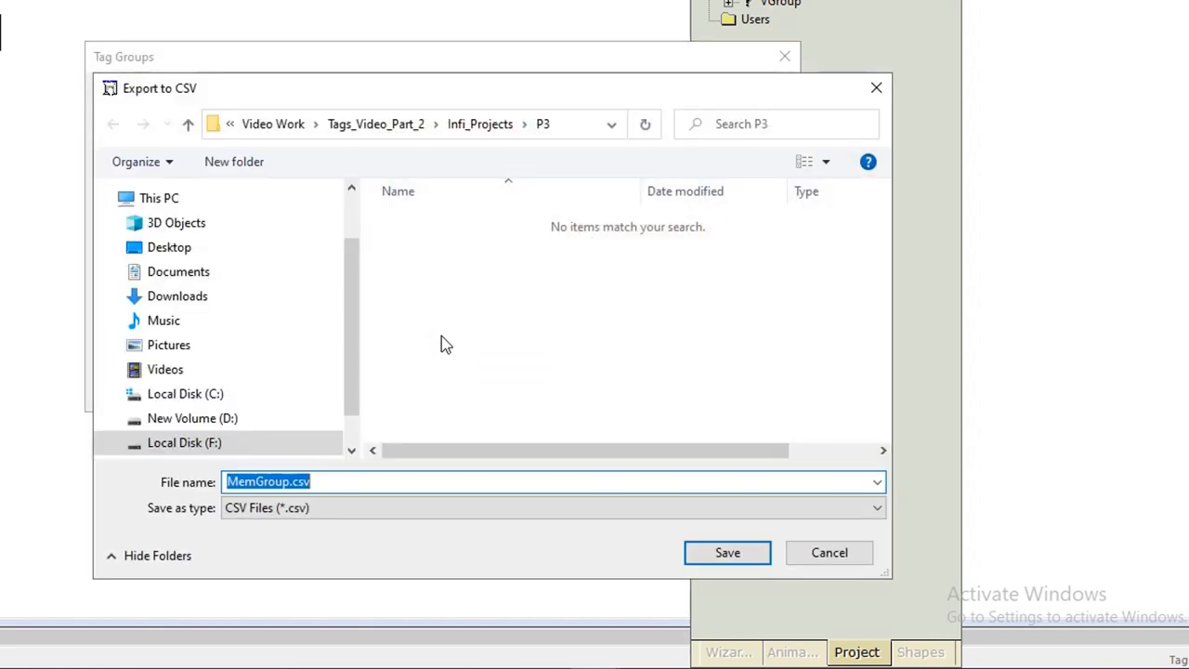
click(276, 481)
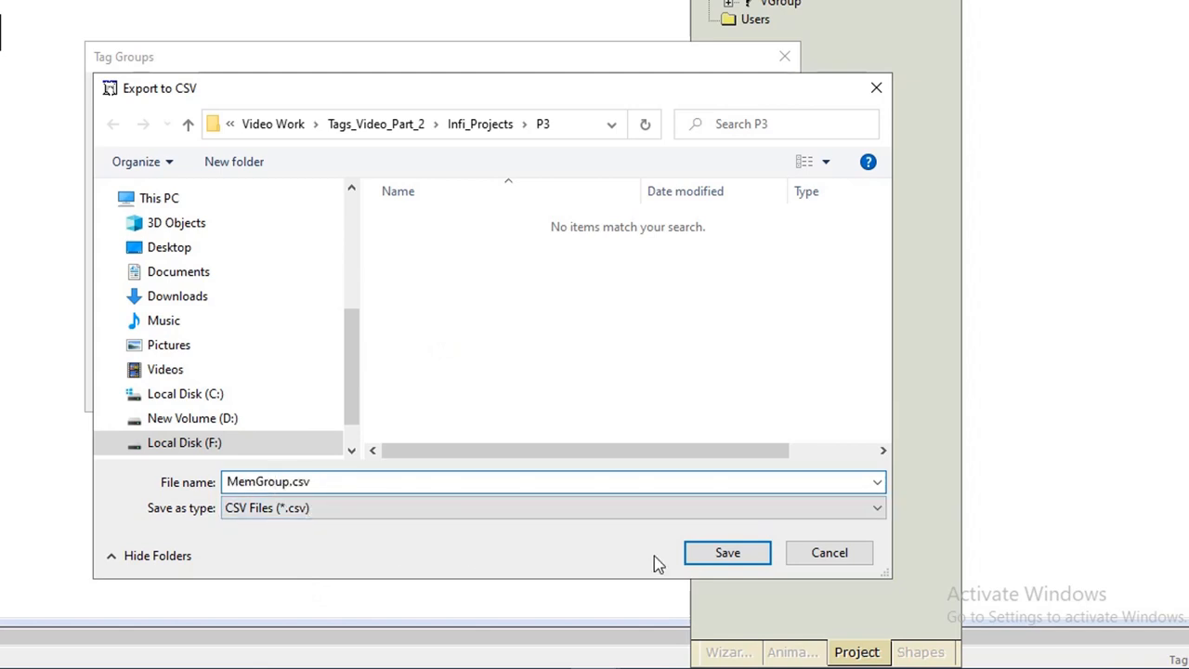
click(723, 554)
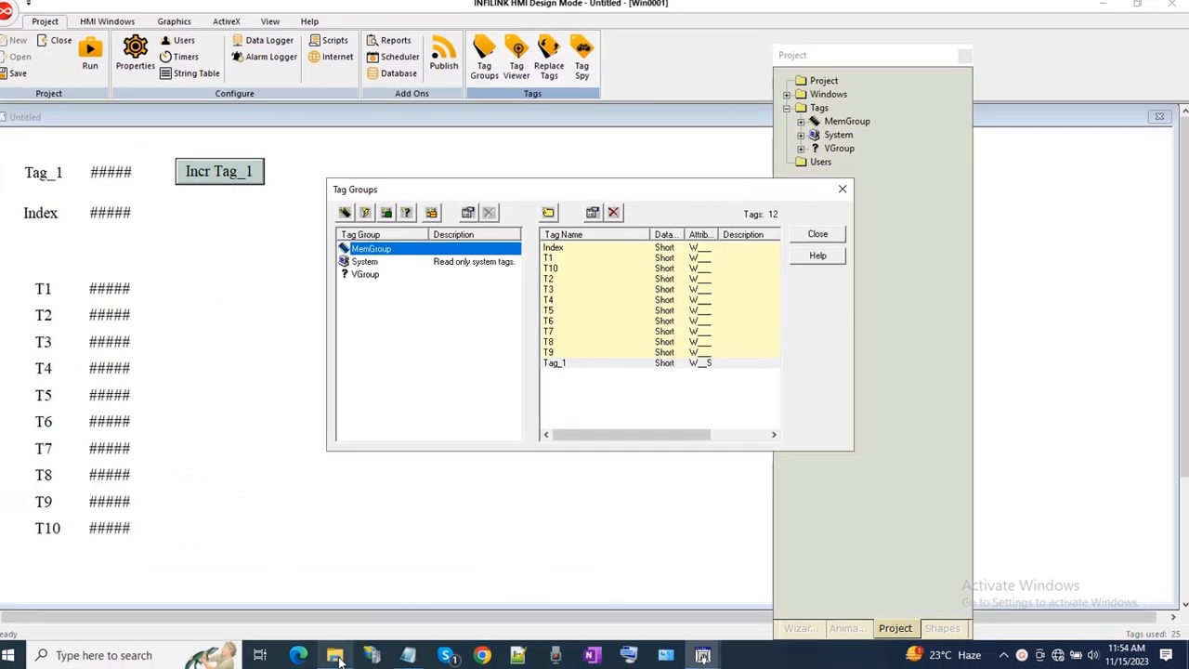
- Switch to File Explorer, view the exported MemGroup.csv in Notepad at full window size, and close it
click(342, 655)
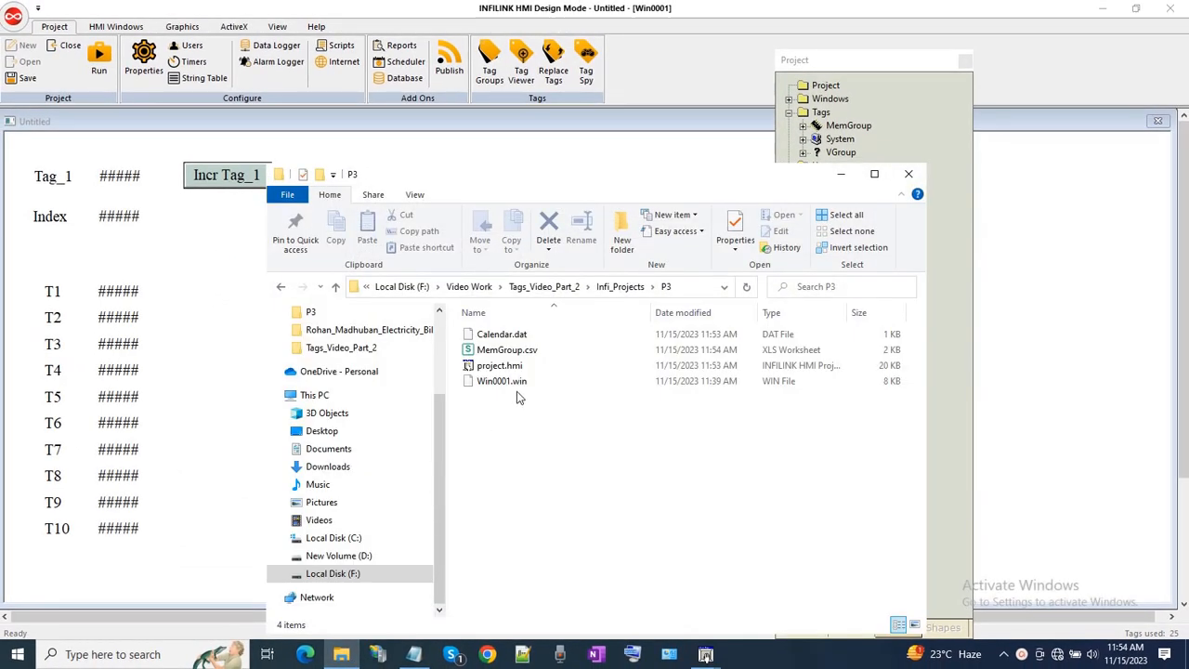
click(468, 357)
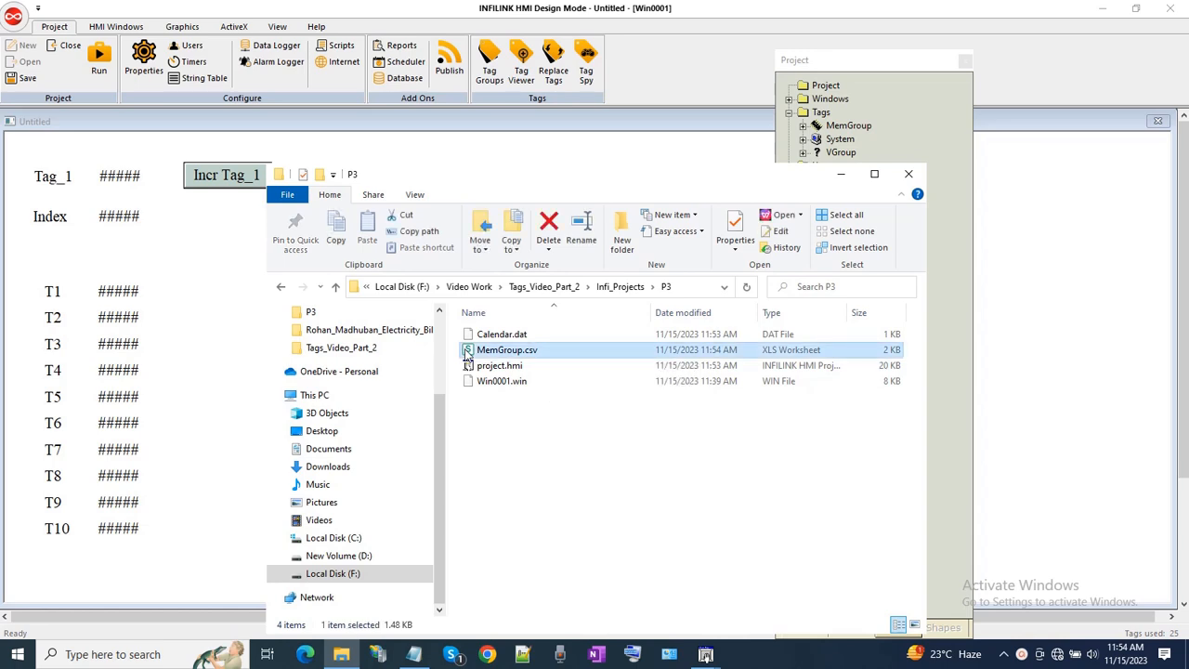
right_click(468, 358)
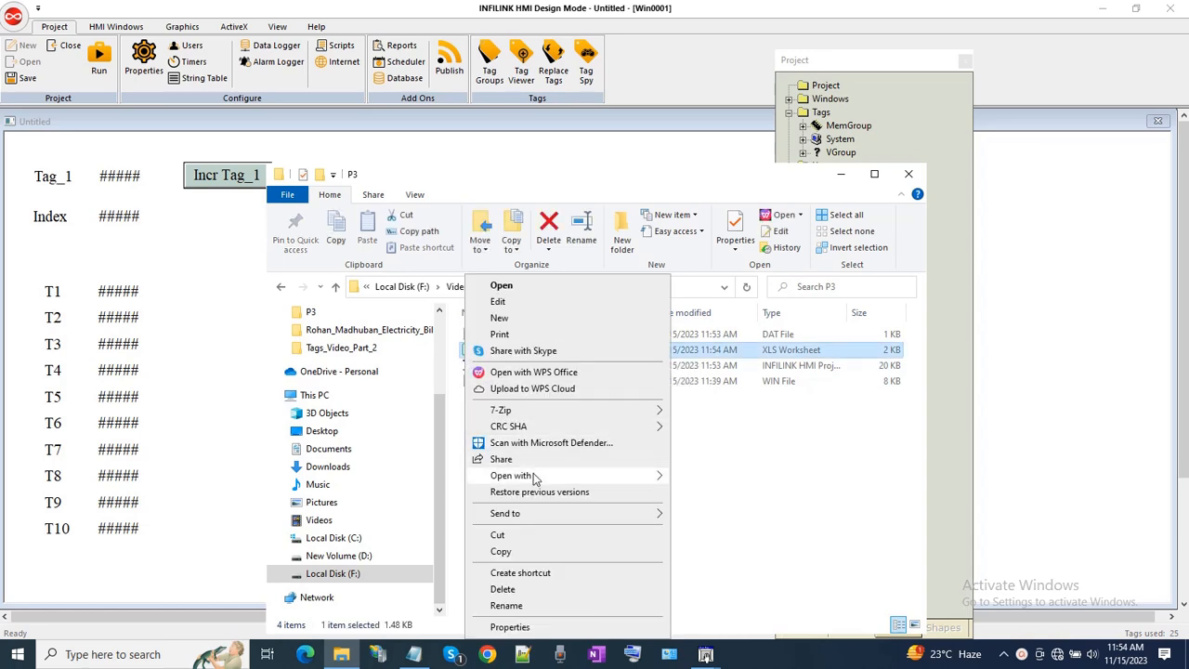
mouse_move(534, 478)
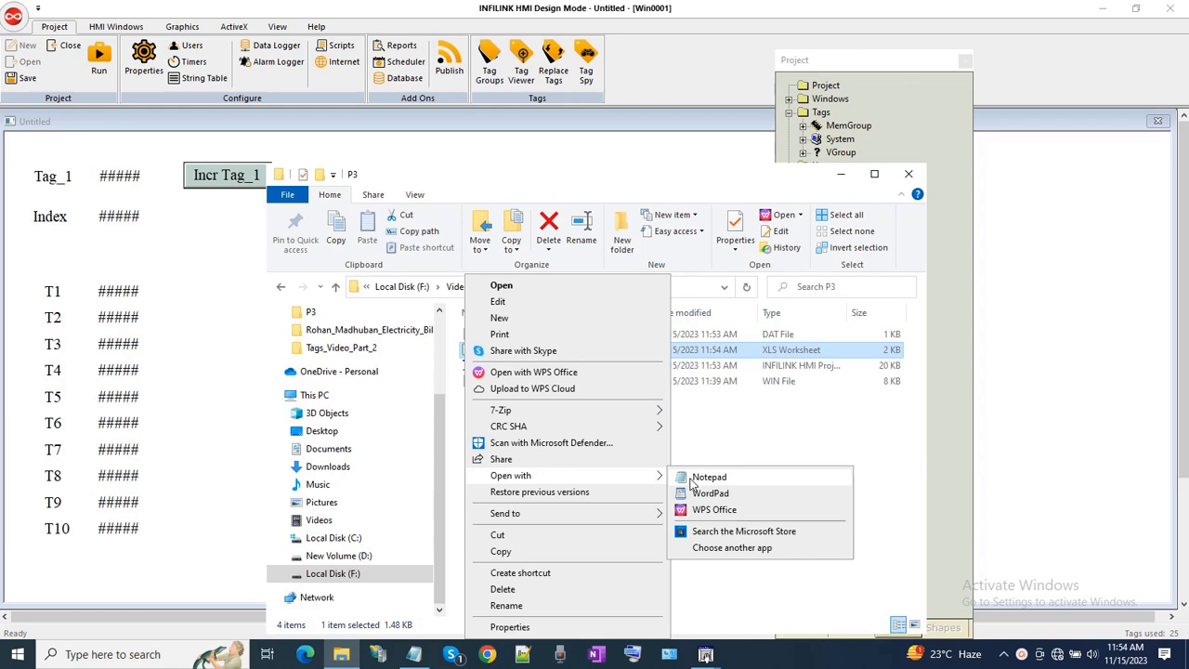
click(430, 353)
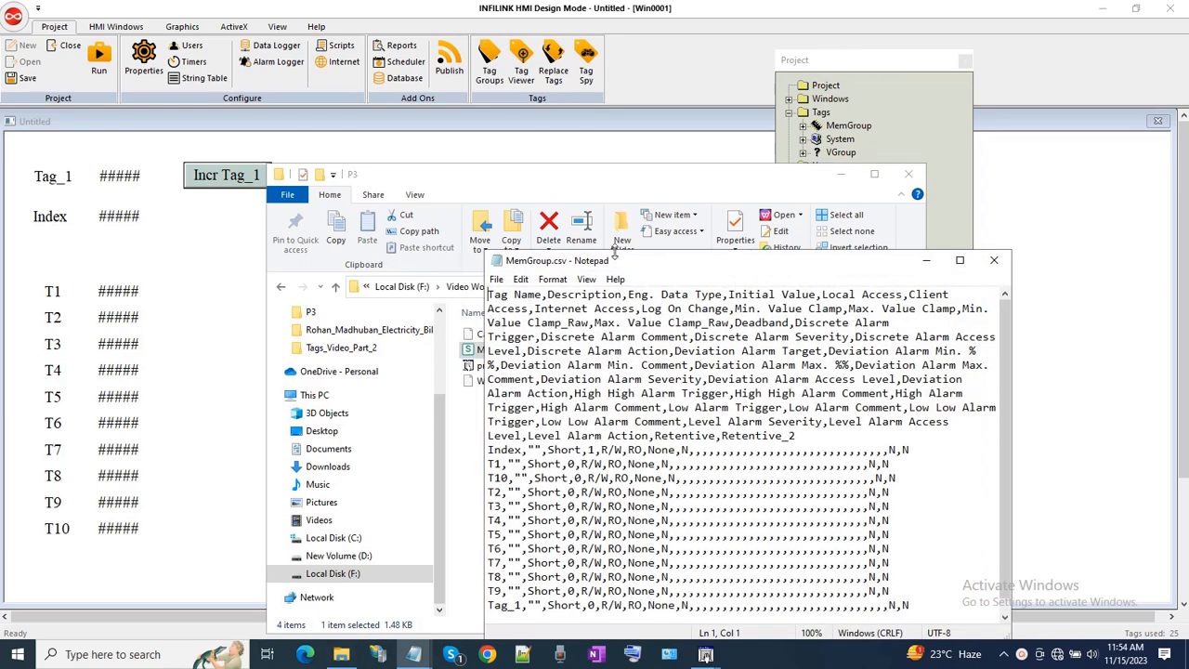
double_click(617, 264)
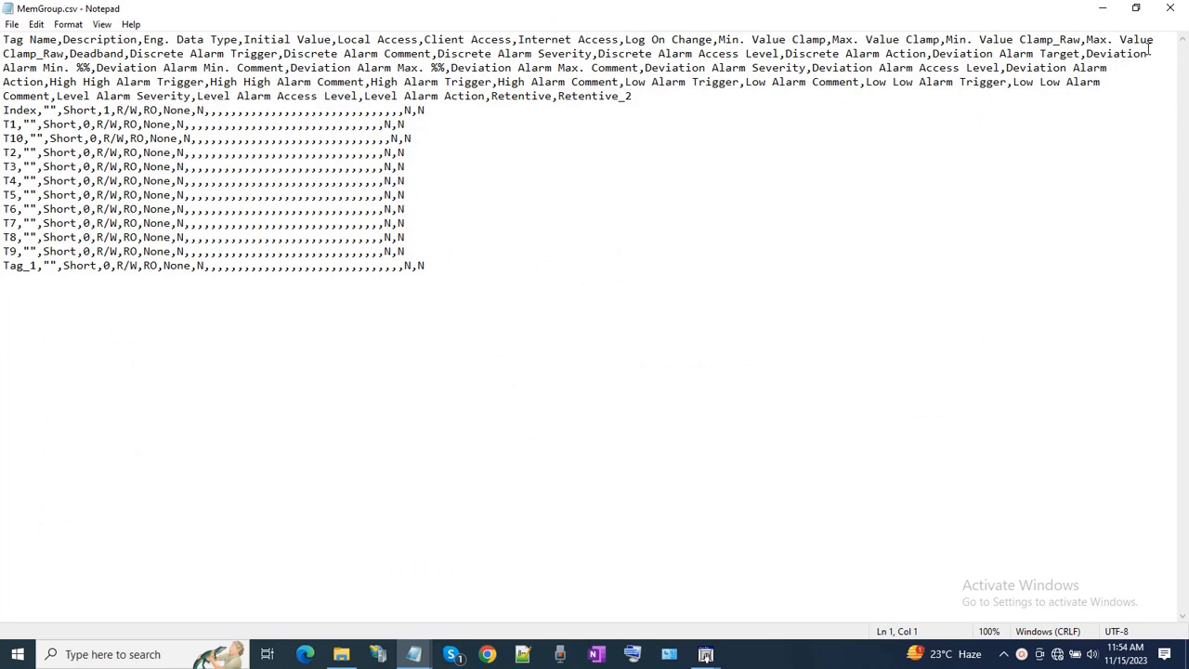
click(1173, 13)
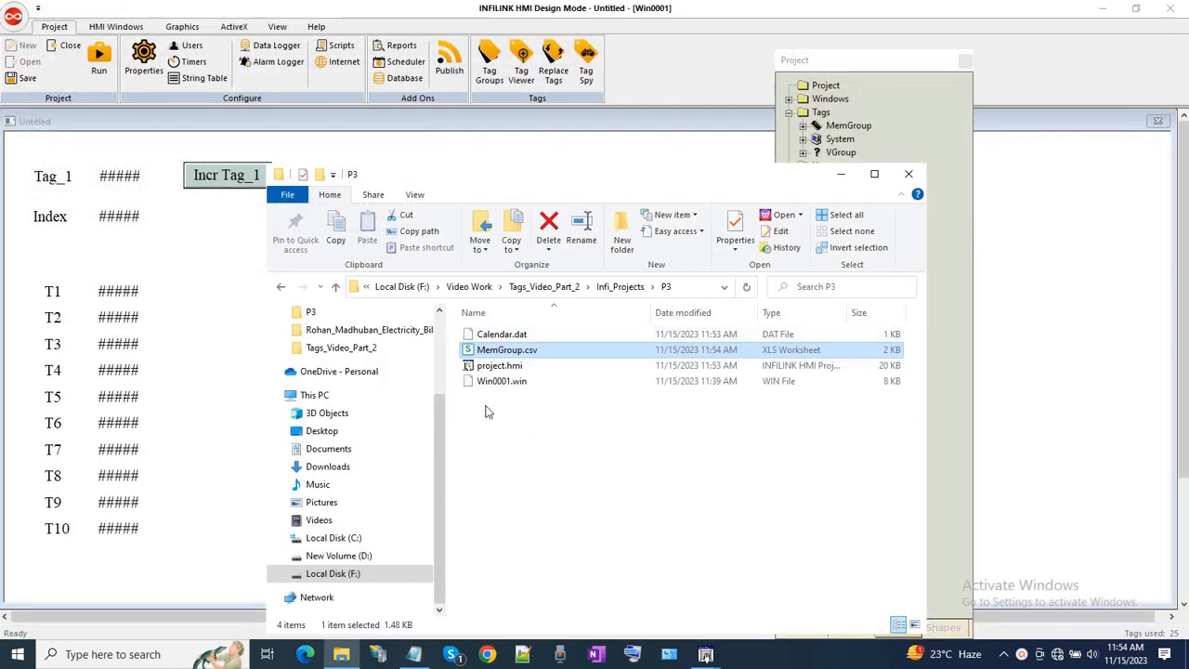
- View MemGroup.csv from the P3 folder in WordPad and close it again
right_click(468, 351)
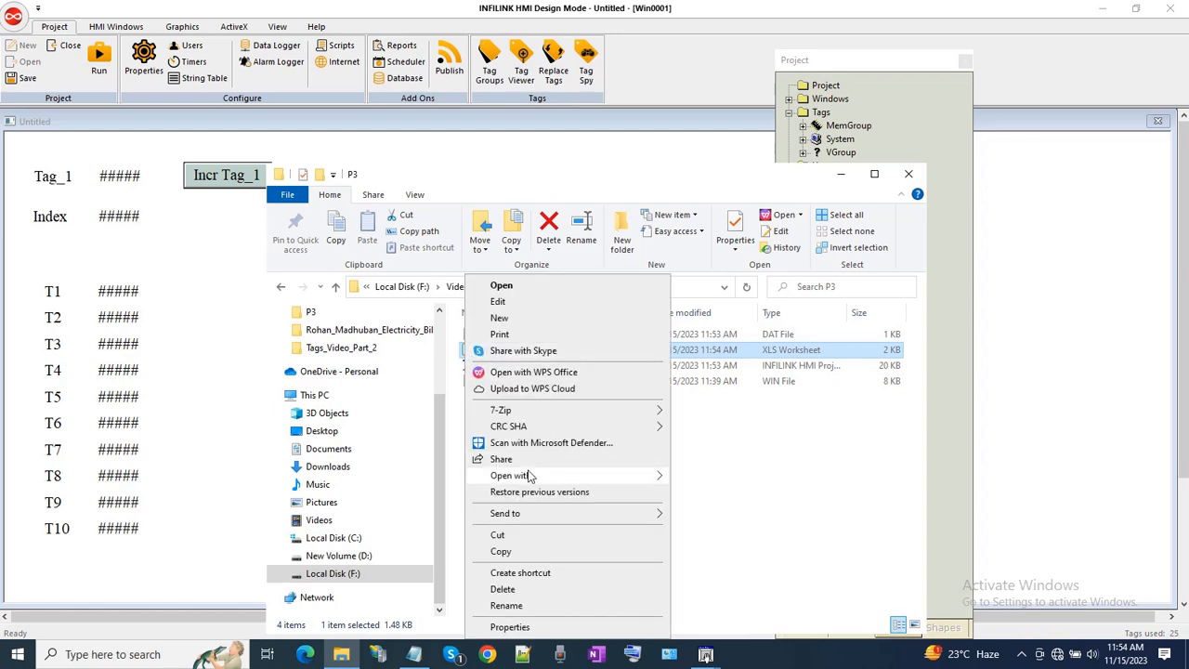
mouse_move(532, 476)
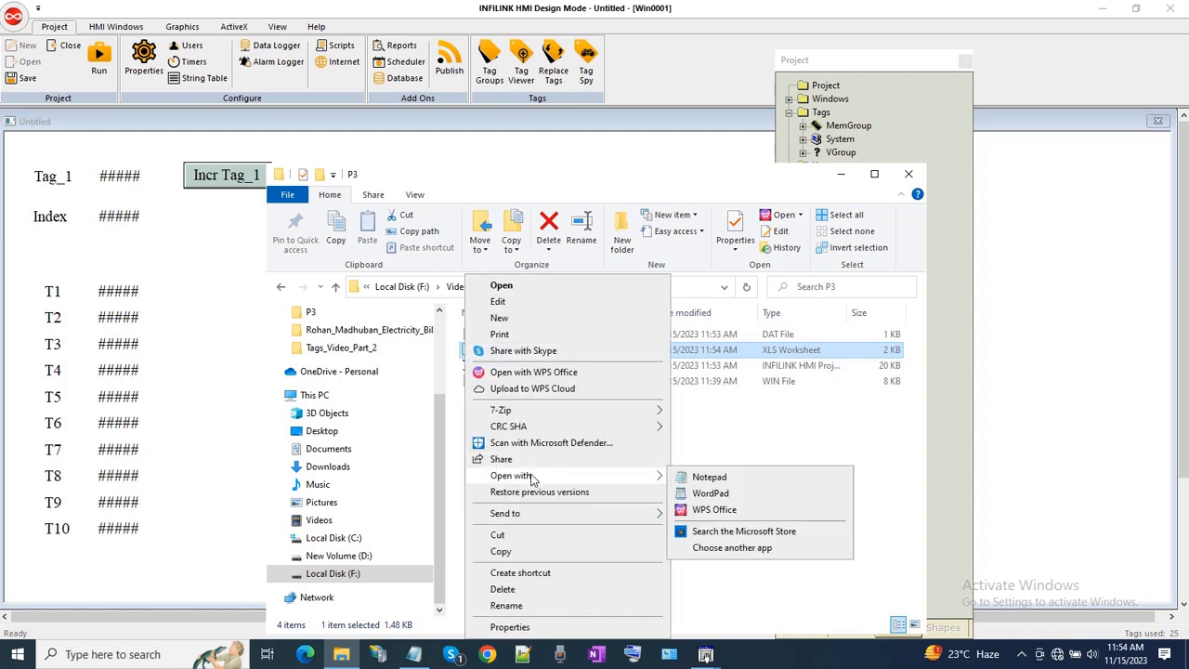
click(698, 494)
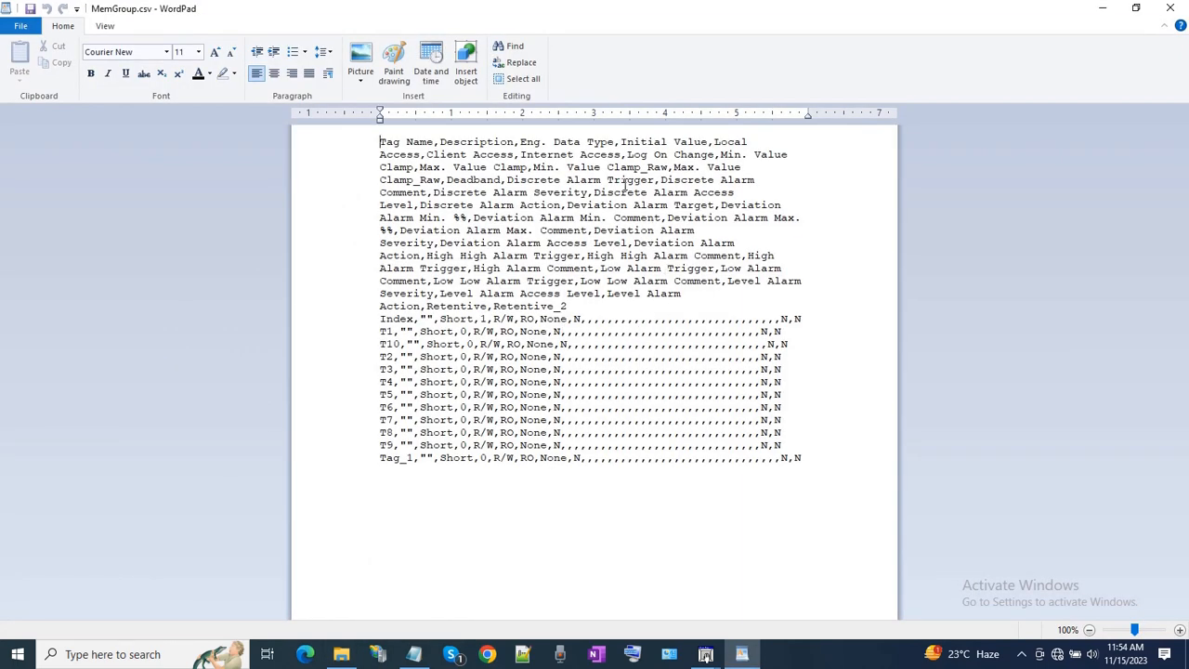
click(1169, 9)
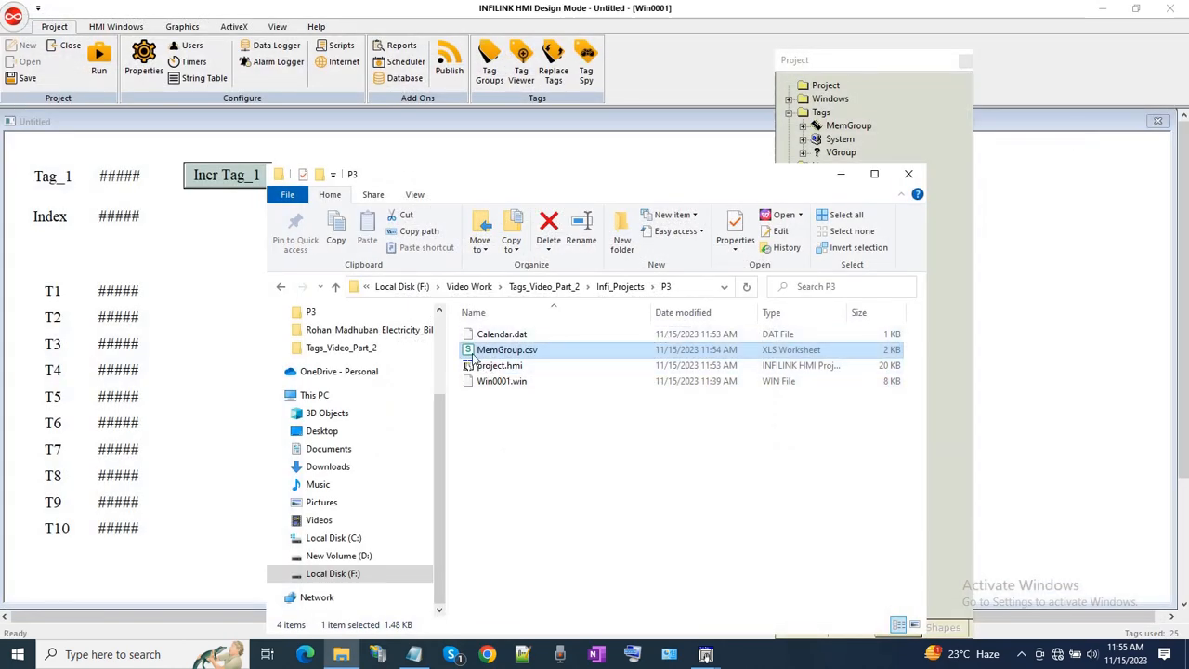
- Open MemGroup.csv in WPS Office and widen the Description column
right_click(471, 356)
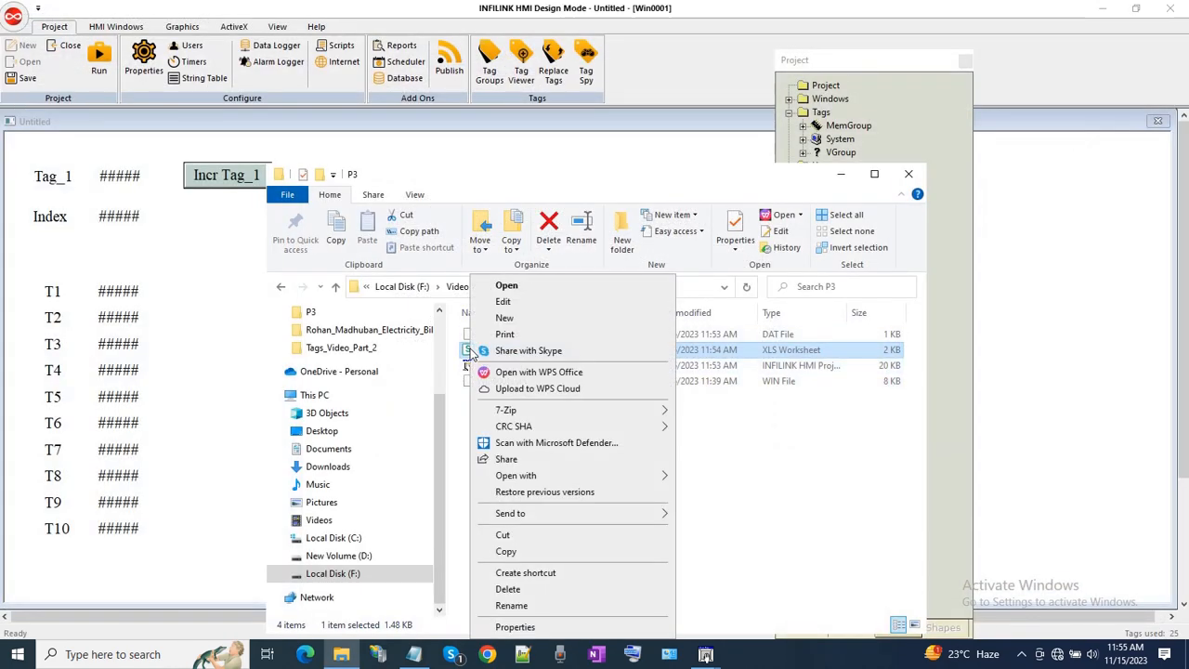
mouse_move(580, 482)
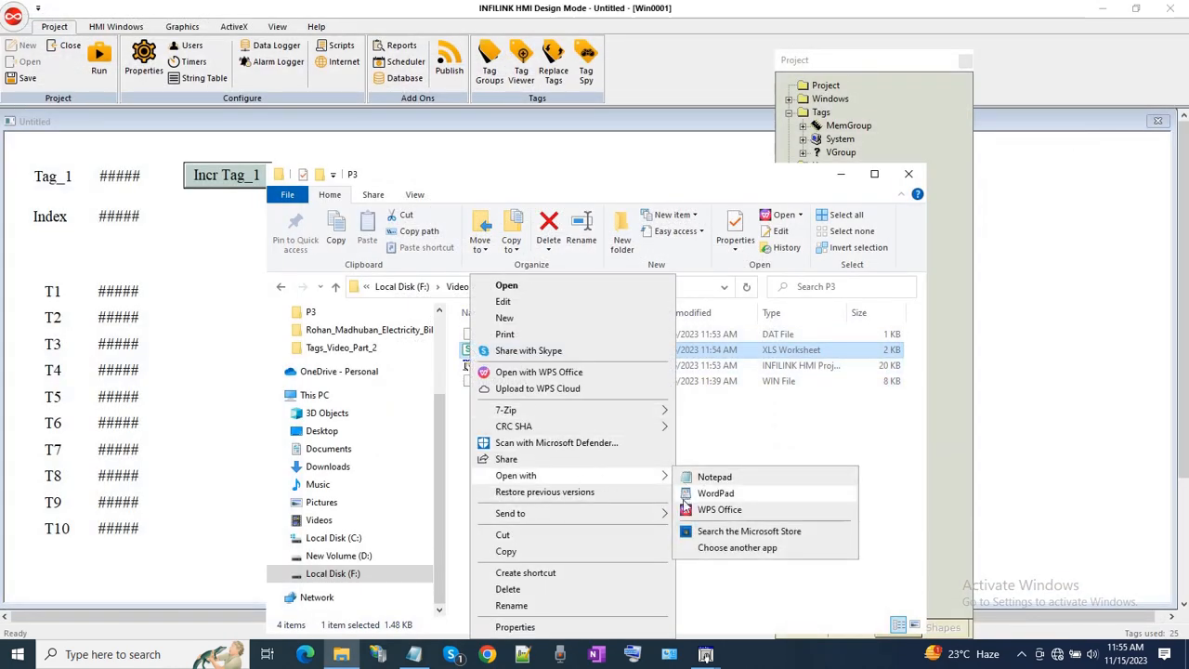
click(715, 509)
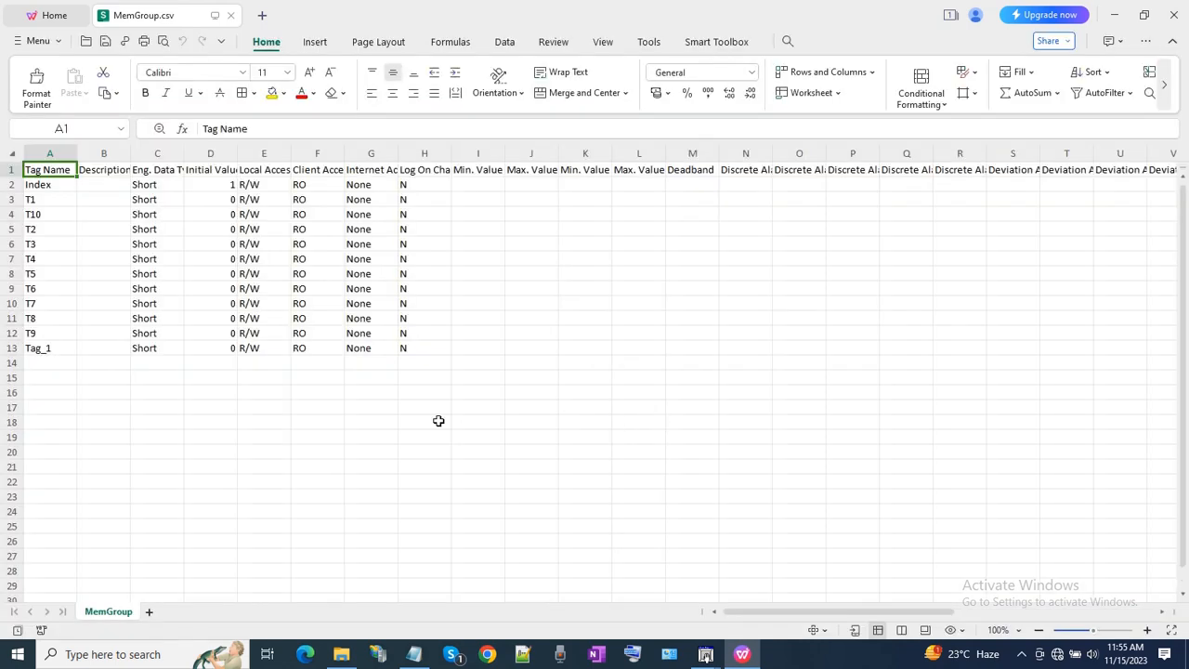
click(439, 420)
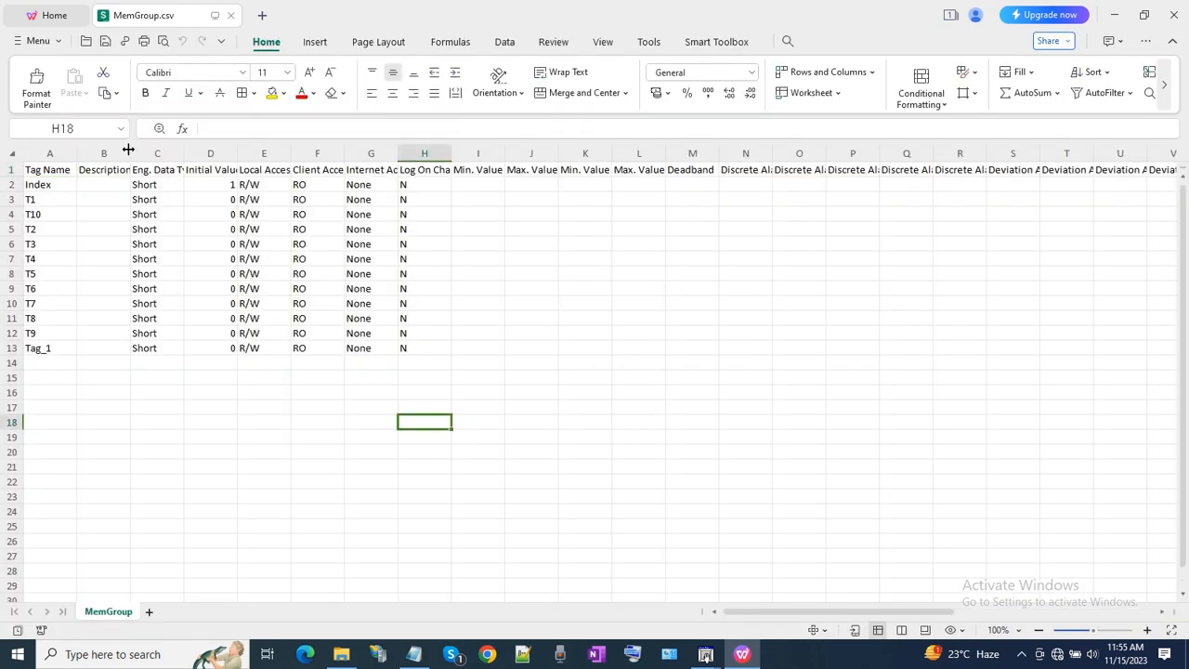
drag(128, 151, 170, 151)
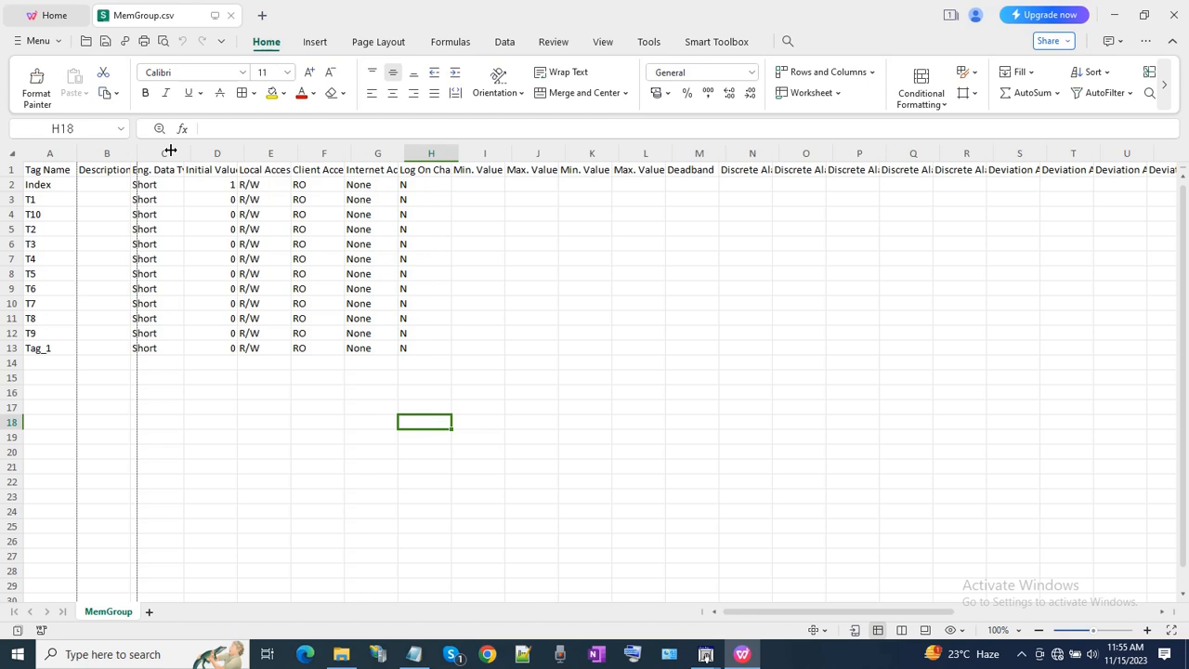
drag(170, 151, 172, 150)
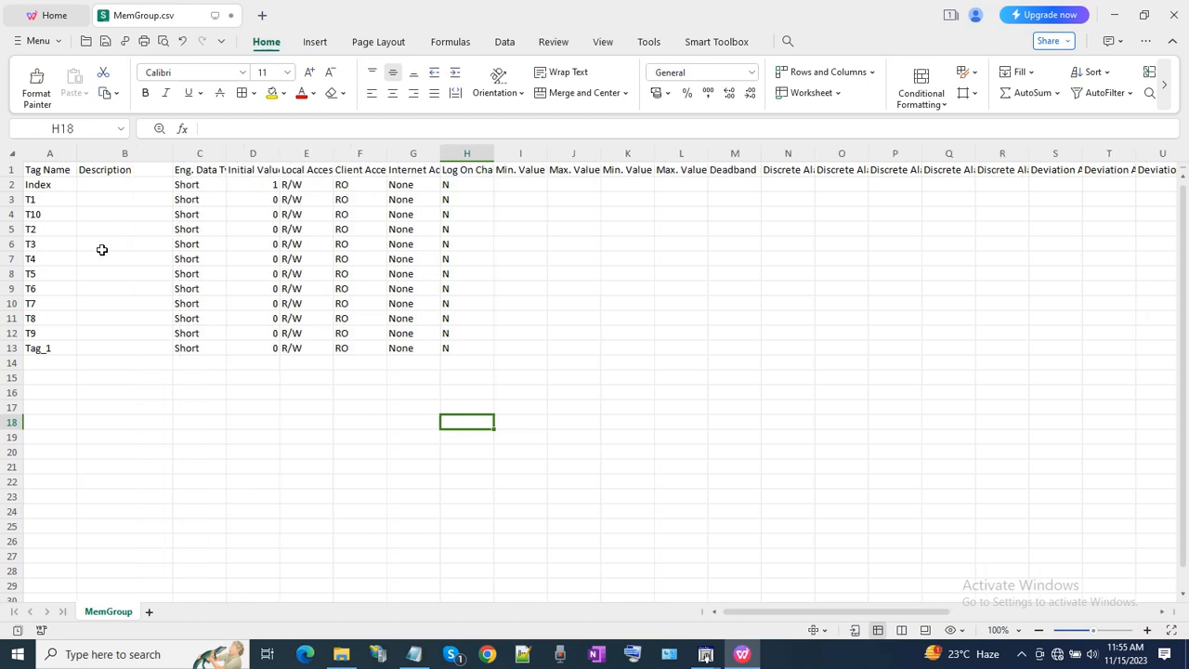
- Rename the tag T5 in cell A8 to T500
click(39, 272)
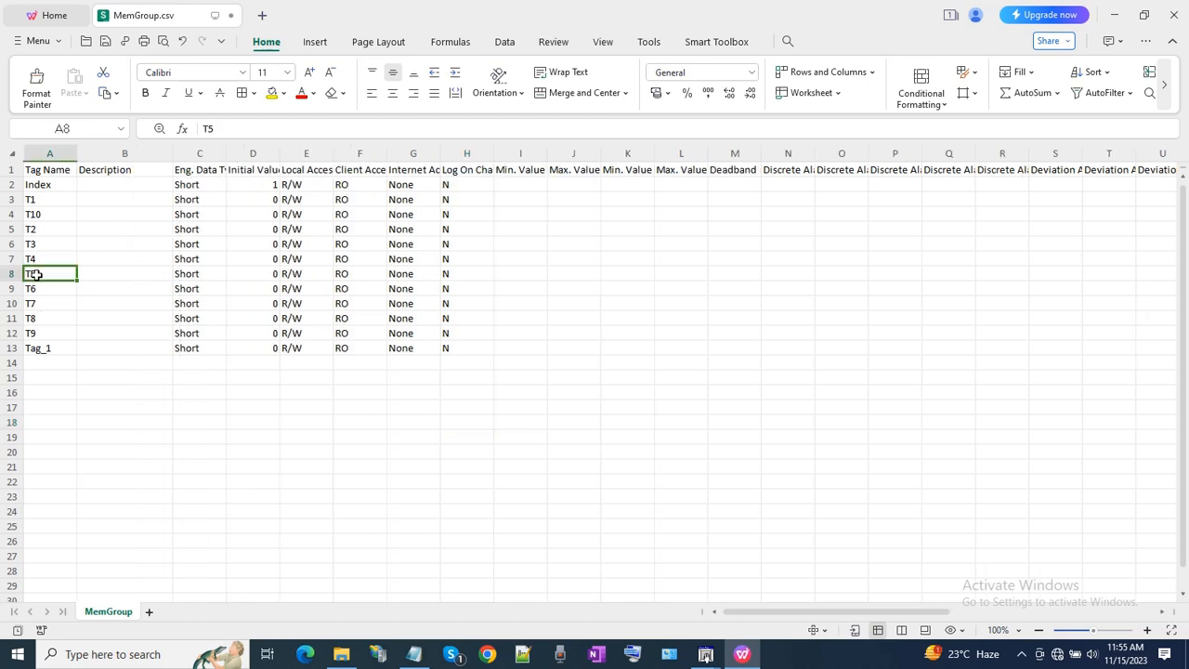
click(243, 131)
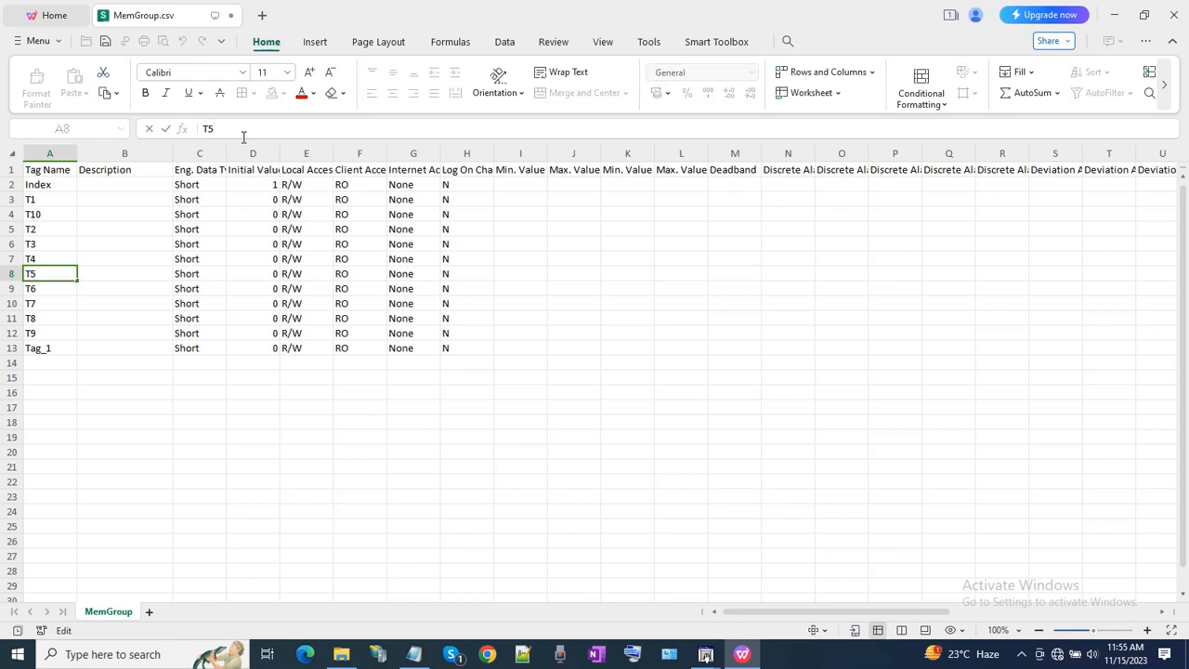
text(0)
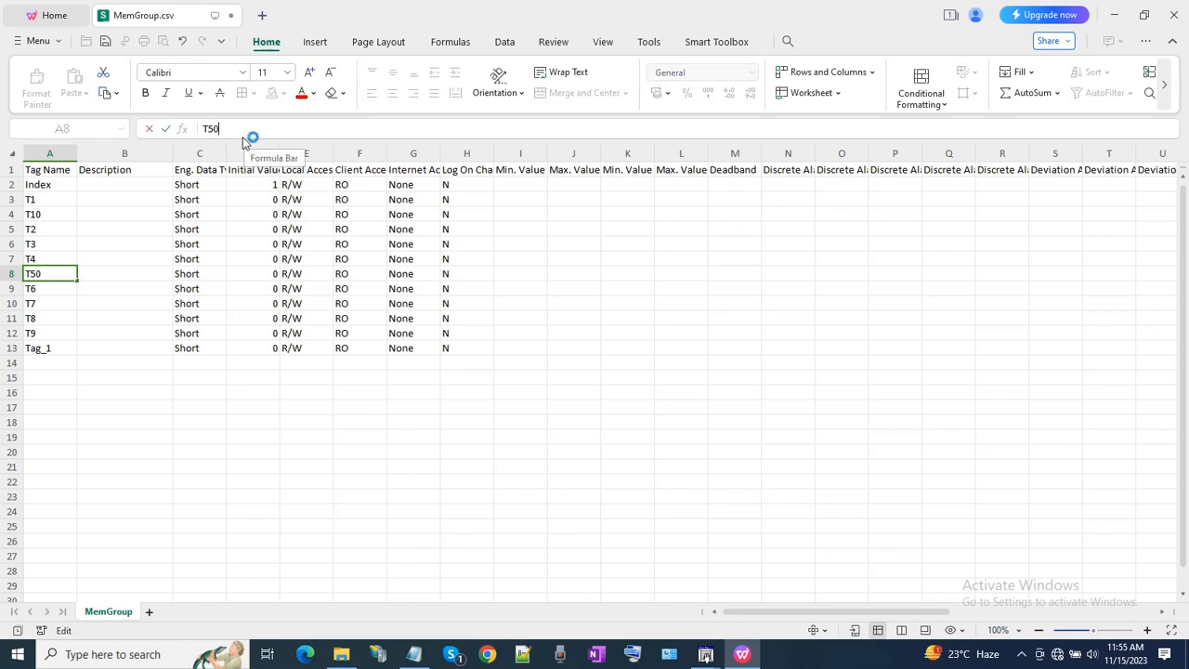
text(0)
click(91, 288)
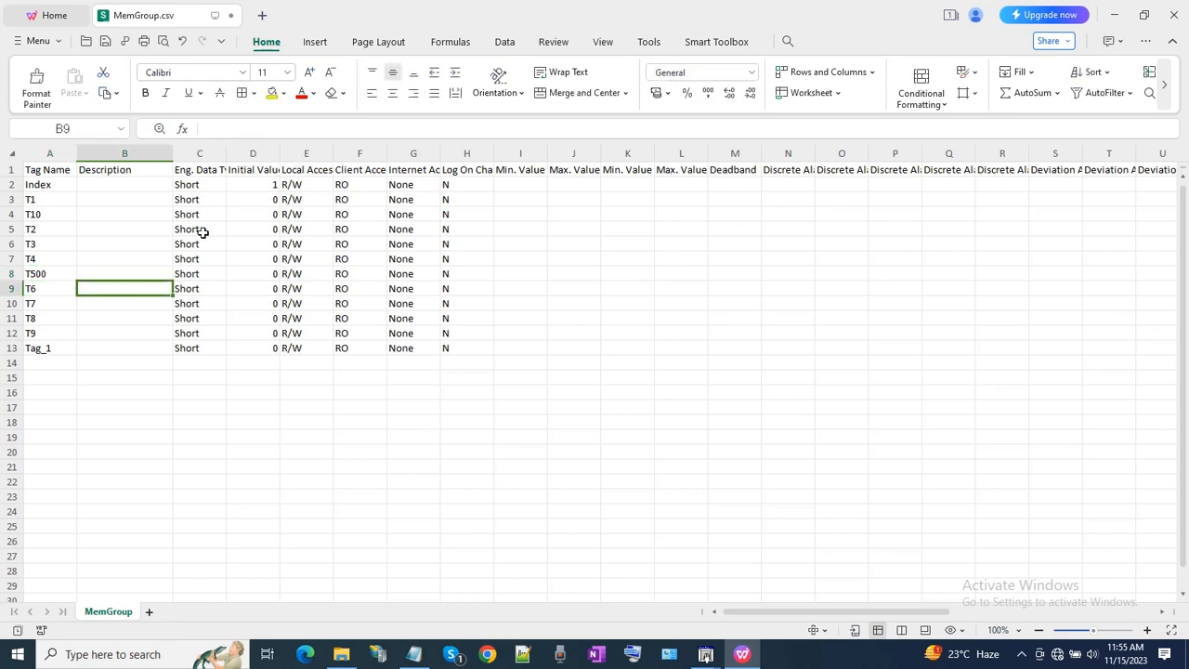
- Save MemGroup.csv while keeping its CSV format, close WPS Office and return to INFILINK HMI
click(105, 41)
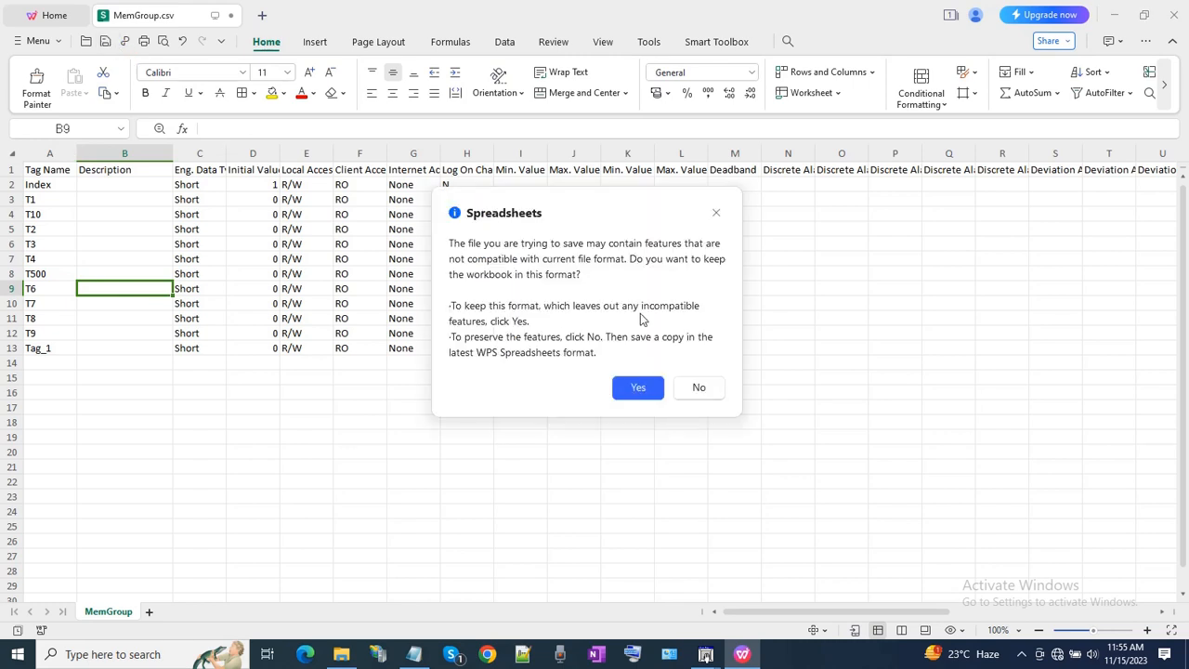
click(639, 387)
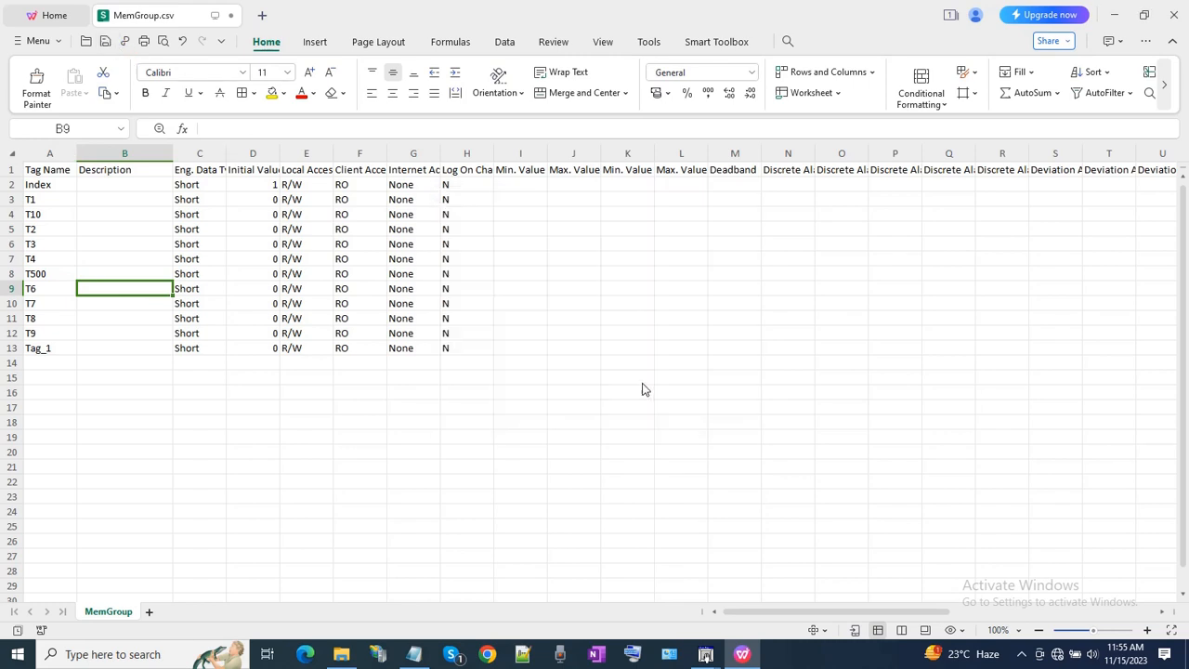
click(621, 255)
click(1178, 19)
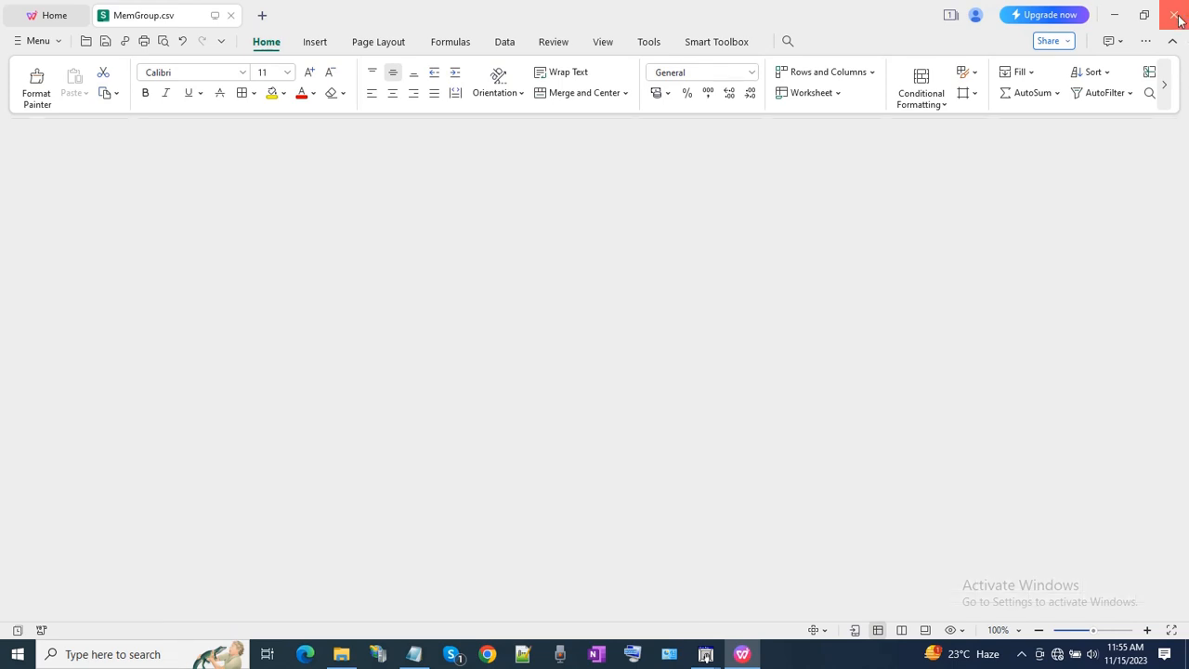
click(186, 292)
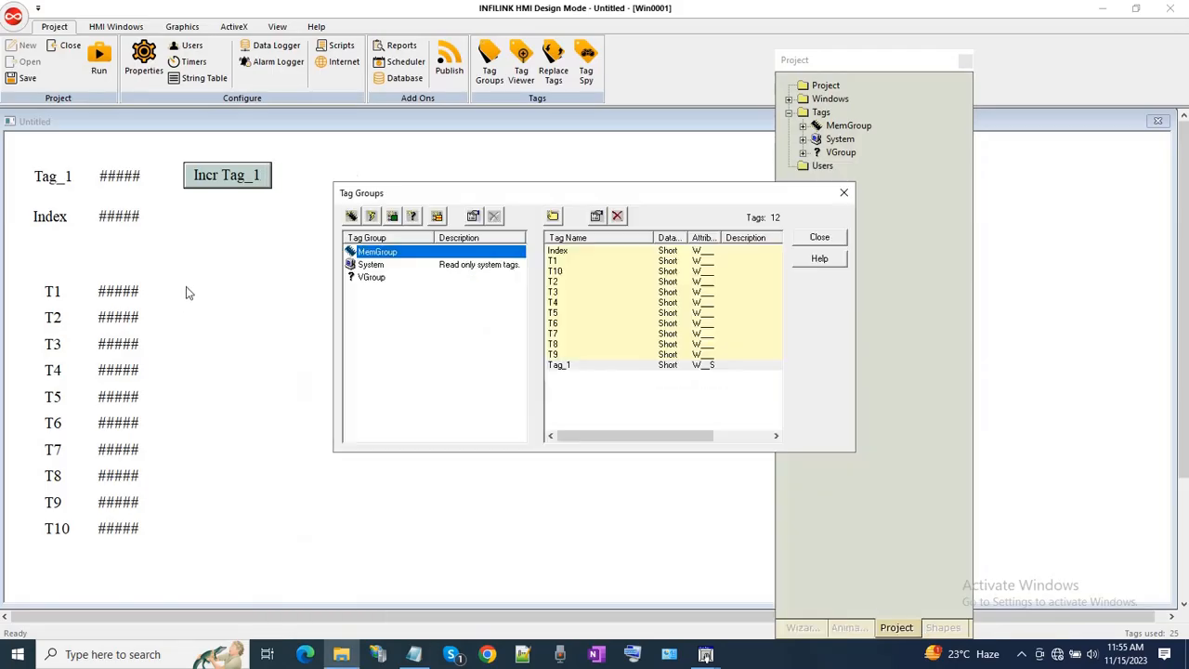
- Create a new memory tag group named MemGroup_1
click(424, 351)
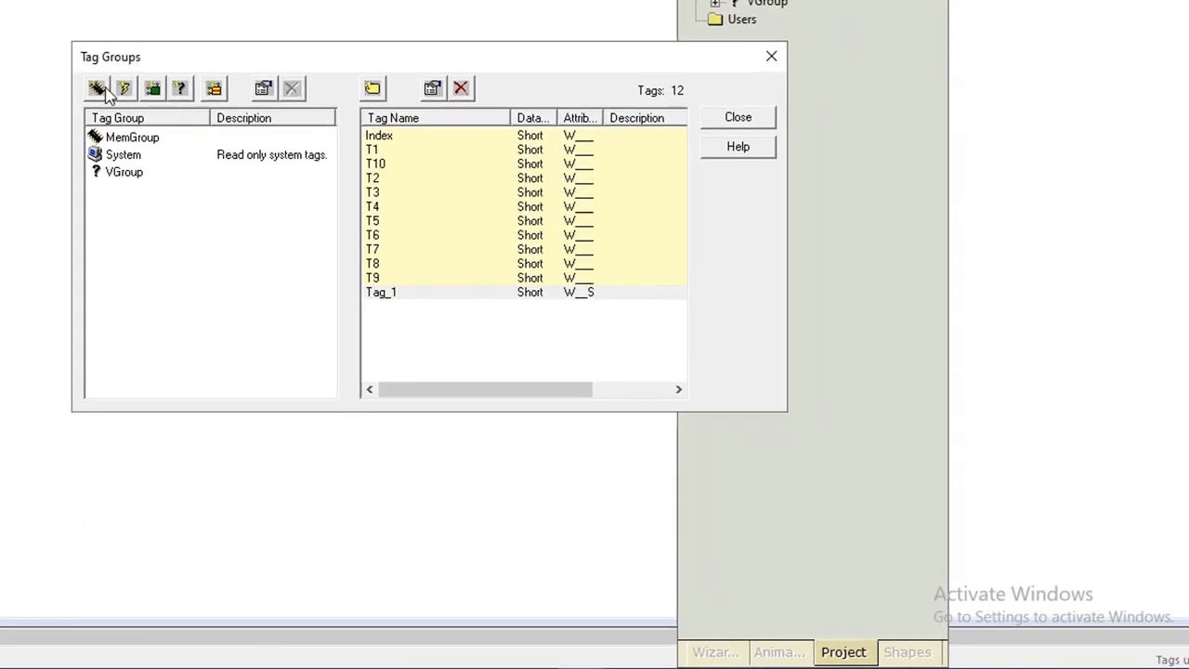
click(97, 88)
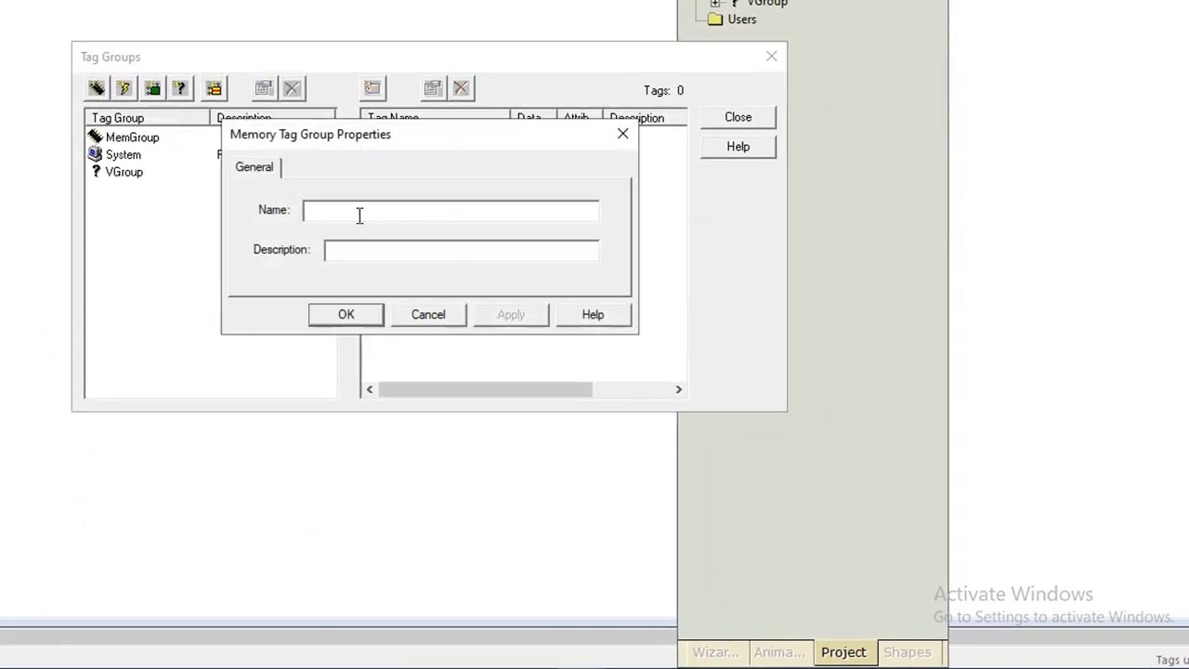
text(MemGroup_1)
click(345, 316)
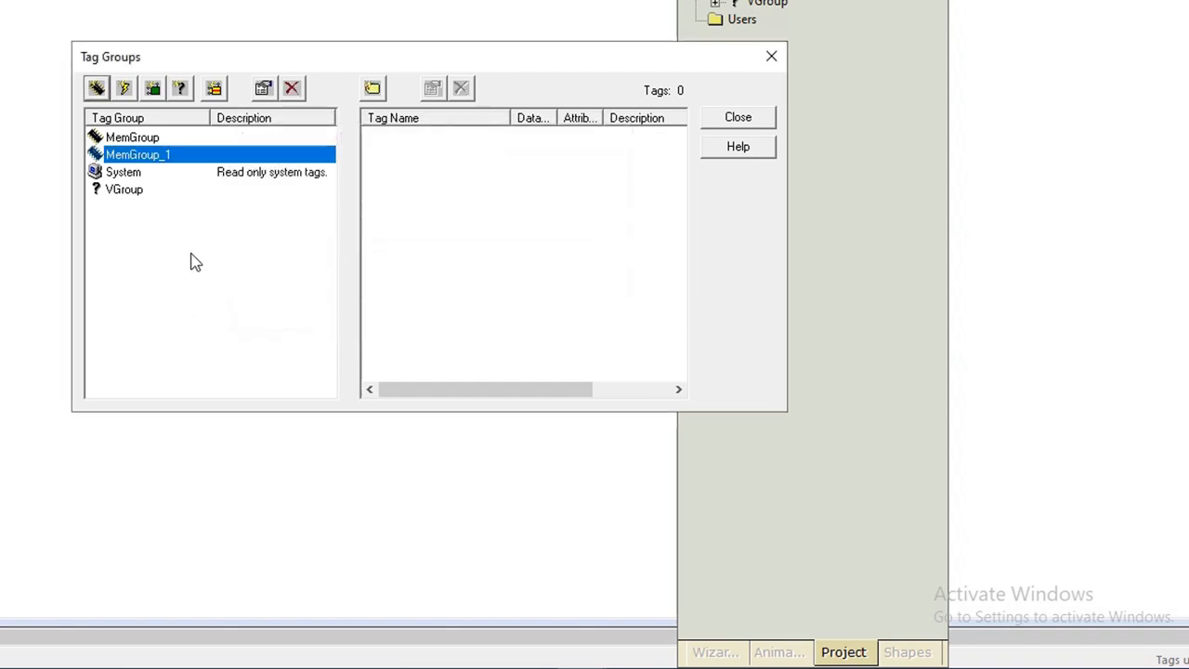
- Import the tags from the ANSI file MemGroup.csv in the P3 folder into MemGroup_1, check T500, and close Tag Groups
right_click(153, 156)
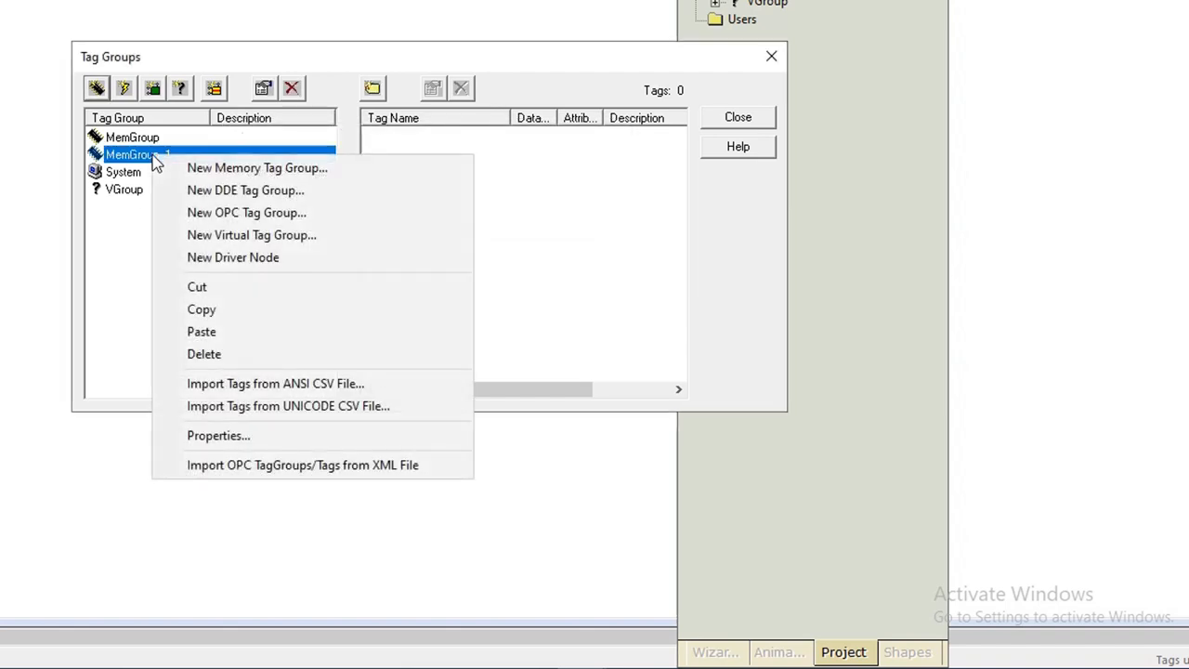
click(272, 388)
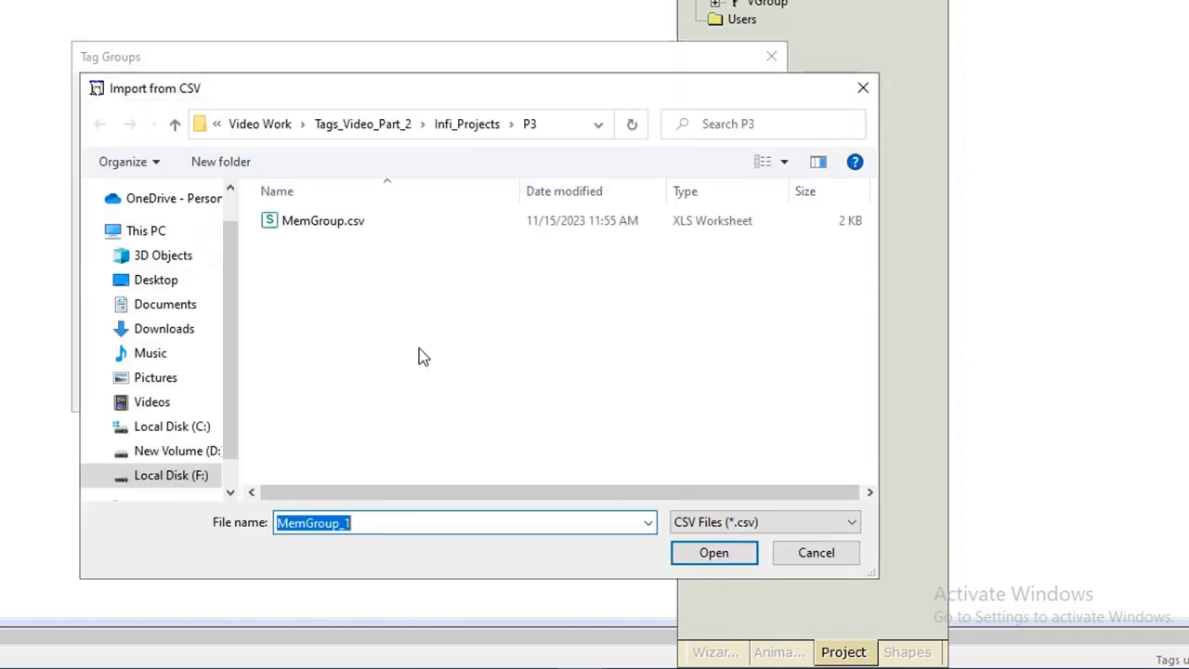
click(287, 223)
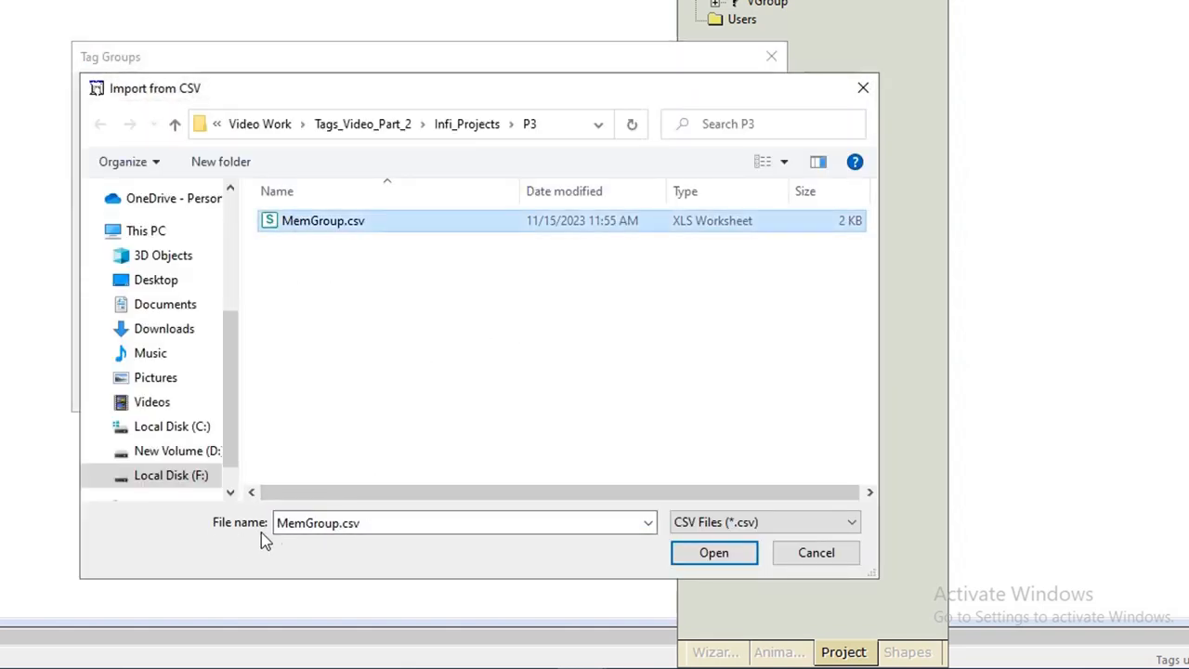
click(706, 551)
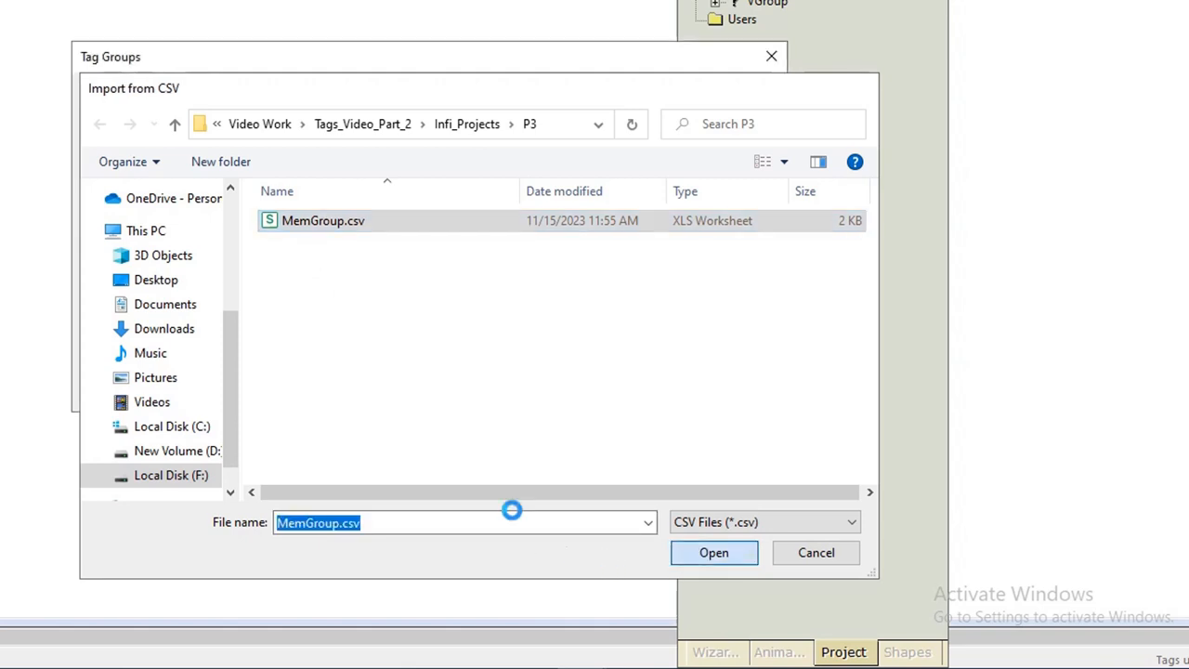
click(464, 365)
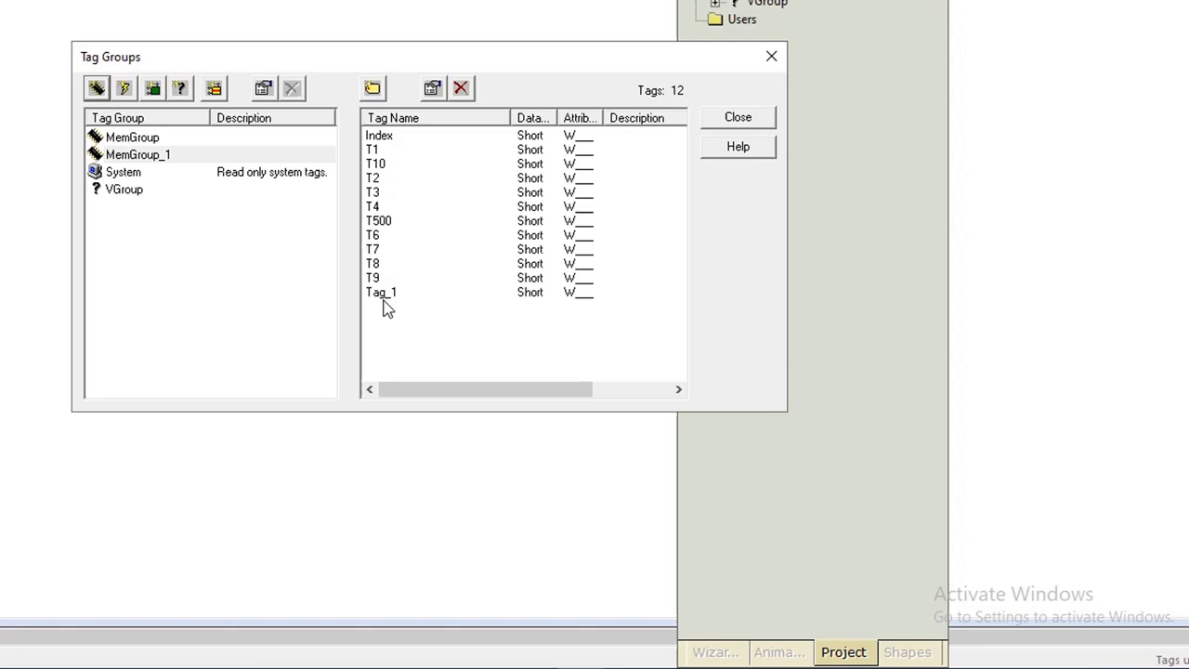
click(385, 223)
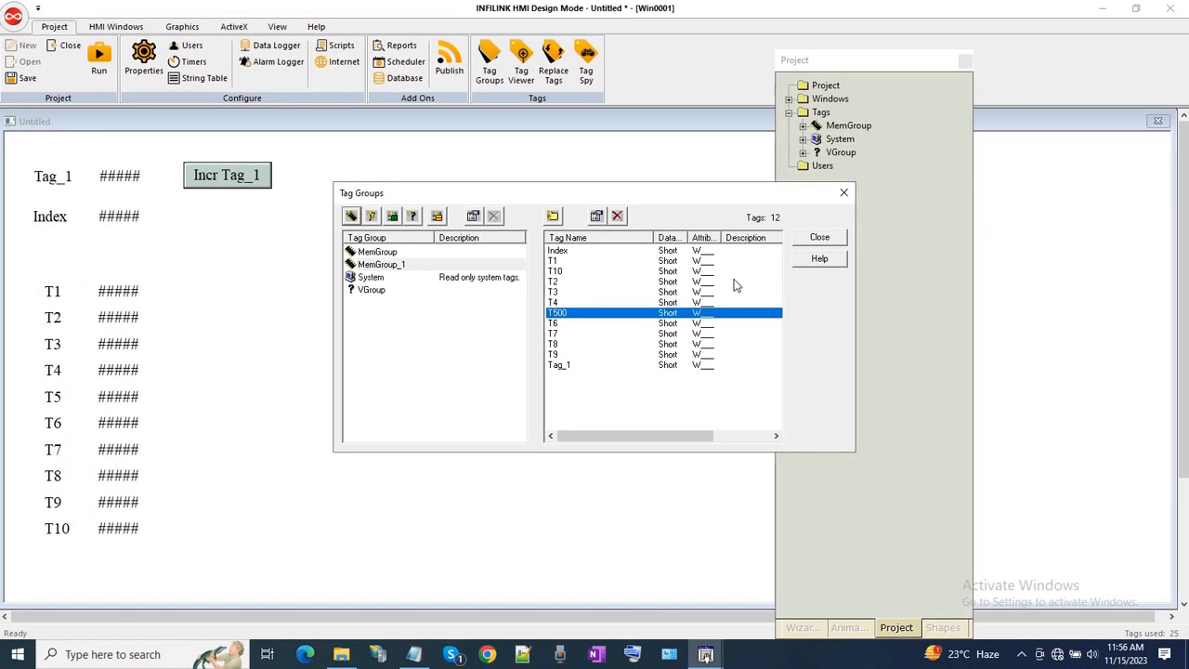
click(819, 237)
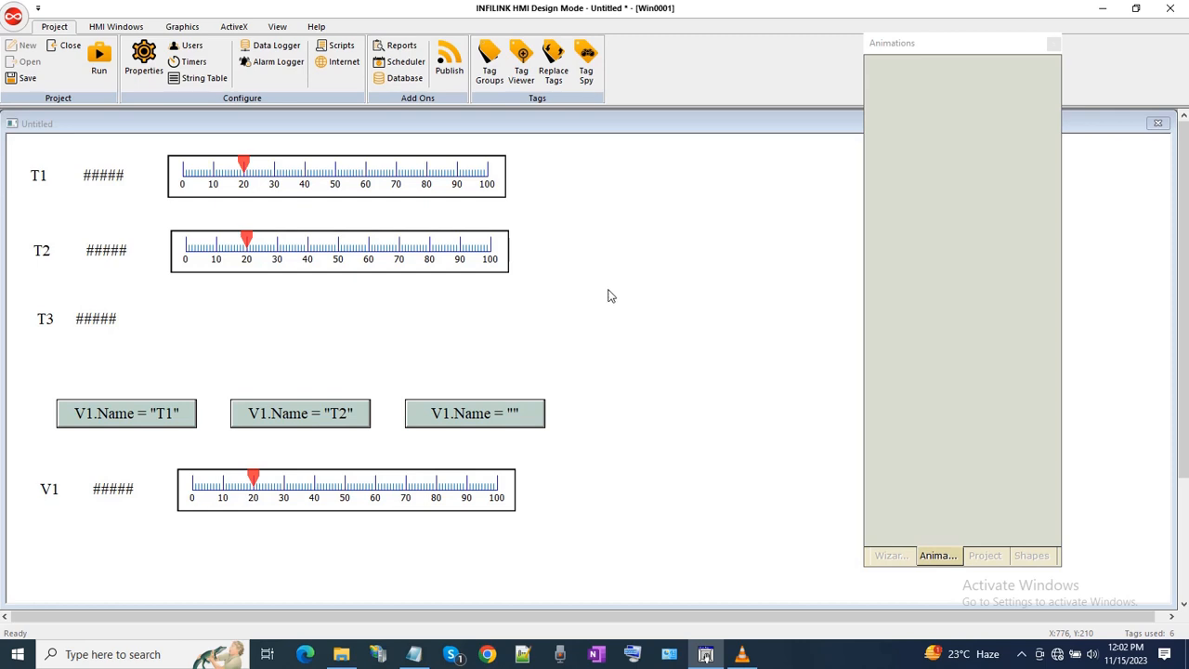
- Check which tag the value field beside the T3 label uses, and view the scripts in the window's properties
click(115, 323)
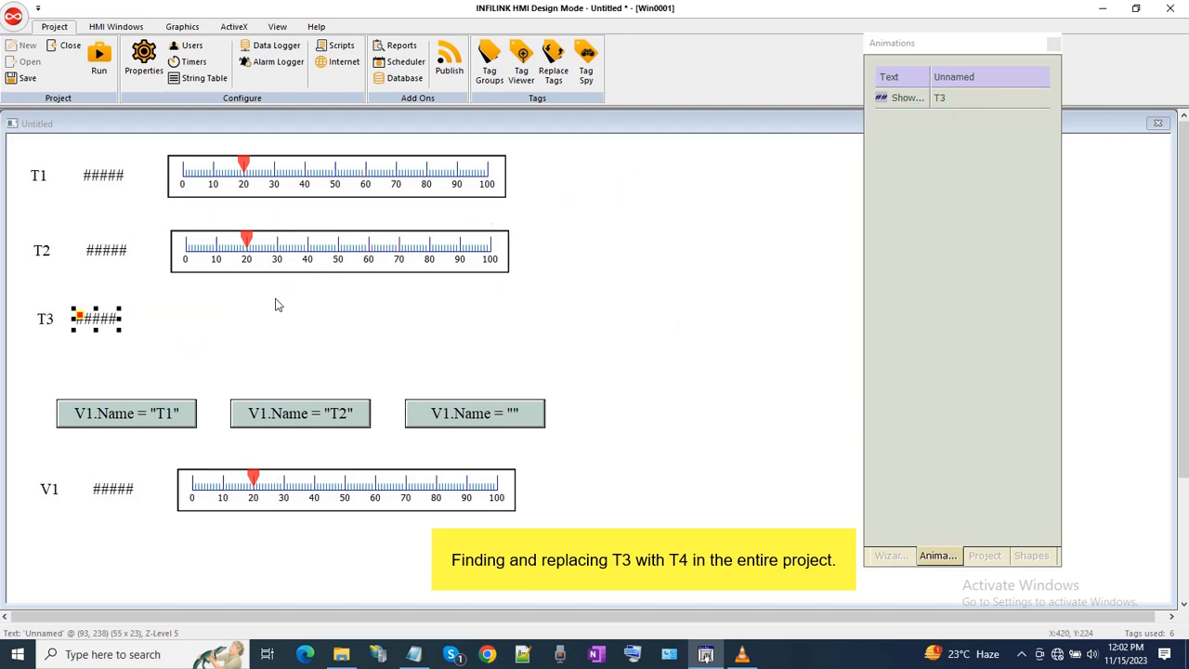
click(619, 274)
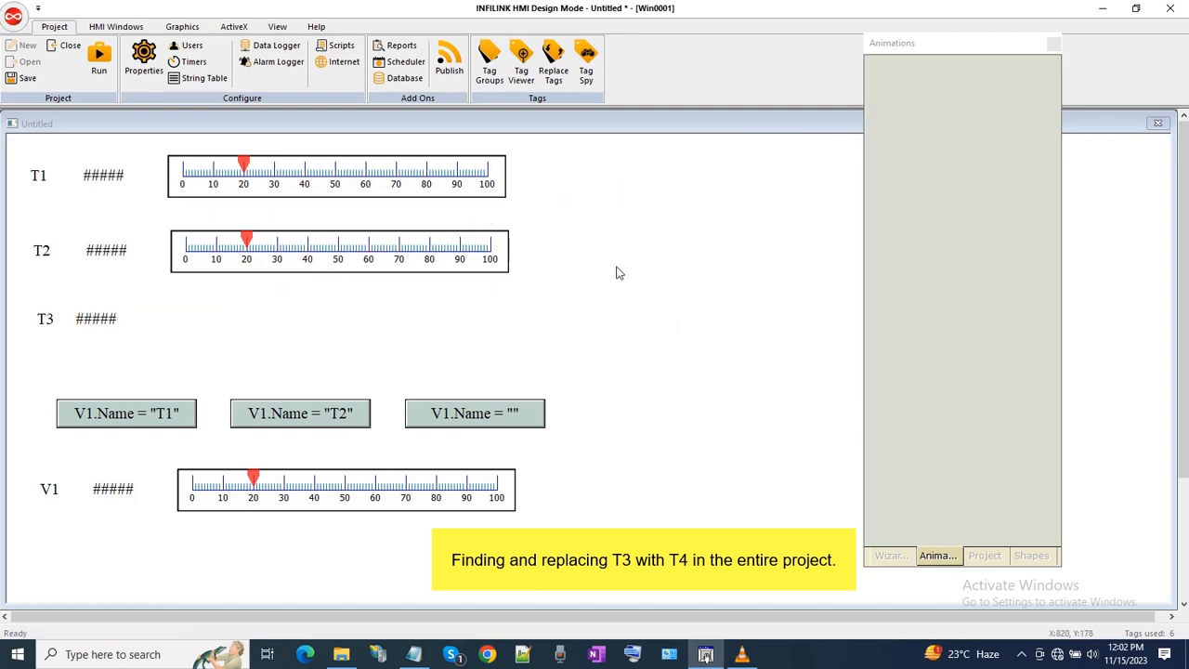
right_click(619, 274)
click(665, 350)
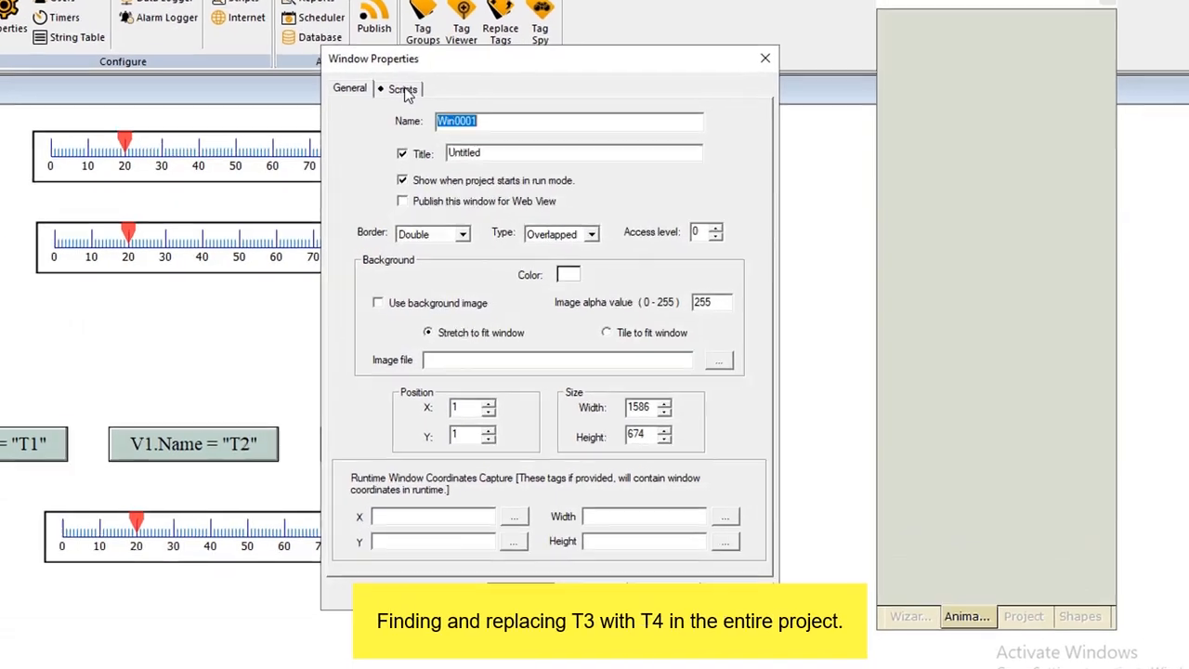
click(457, 113)
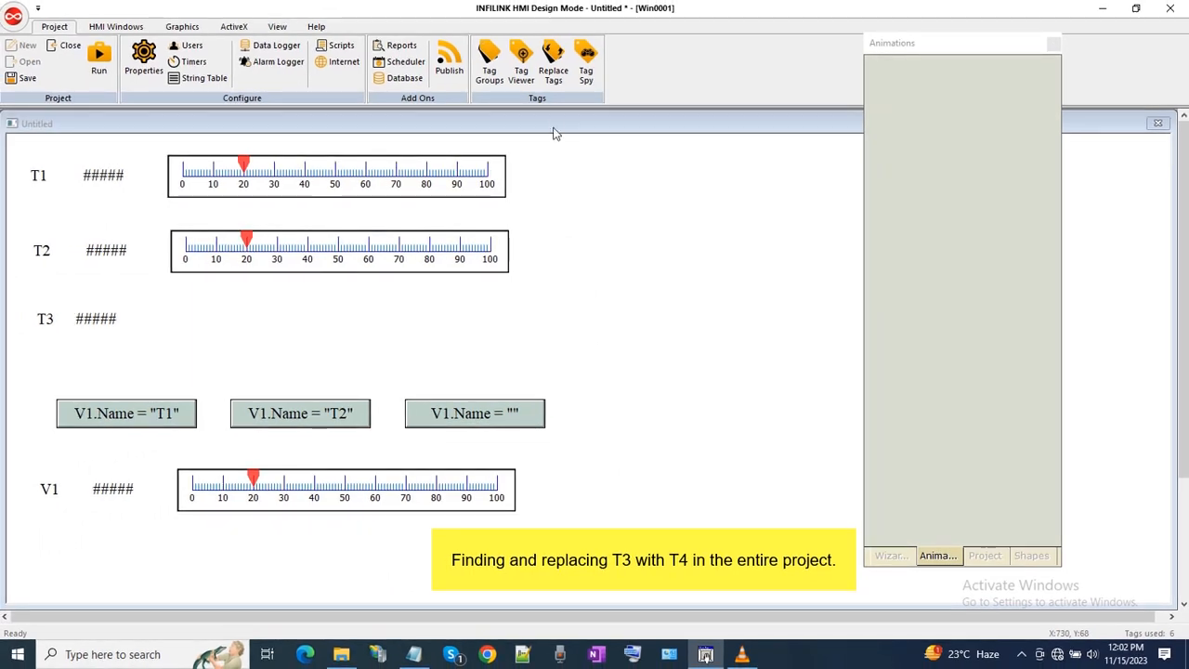
- Replace the tag T3 with T4 throughout the project
click(557, 73)
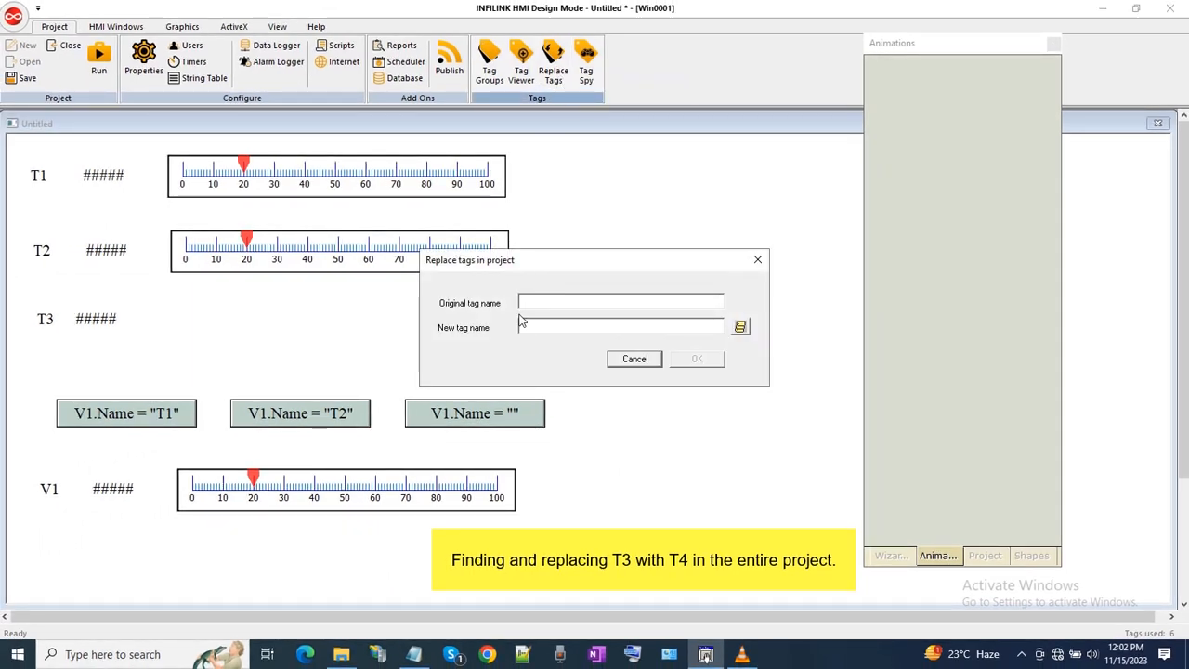
click(546, 304)
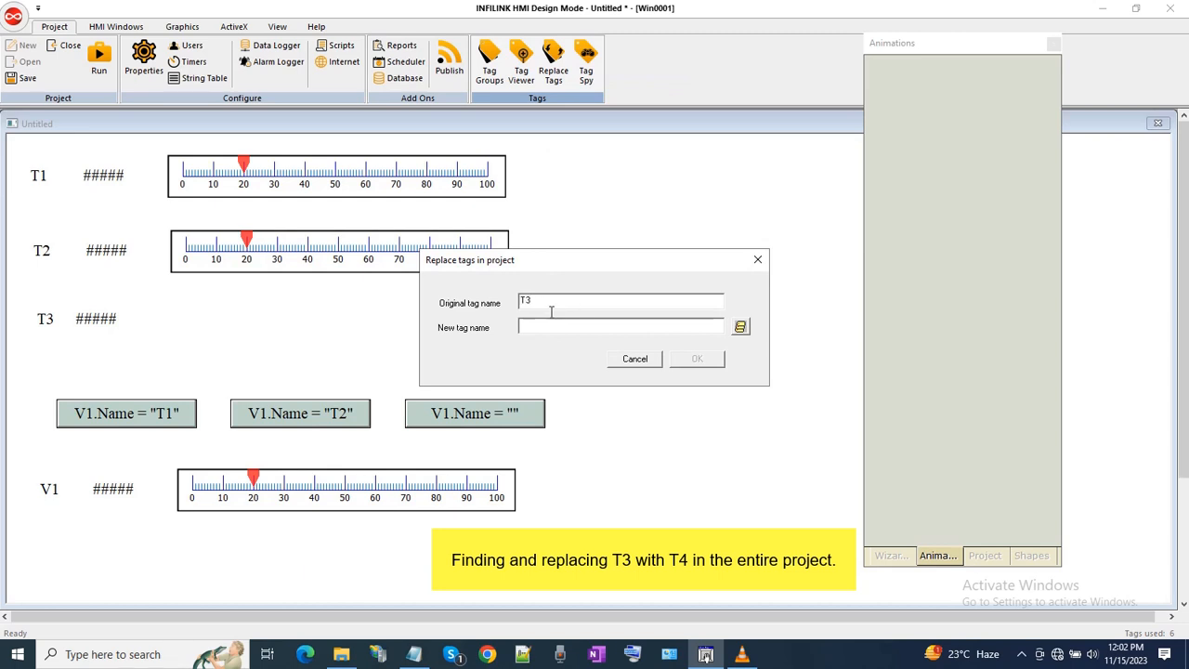
click(547, 329)
text(T4)
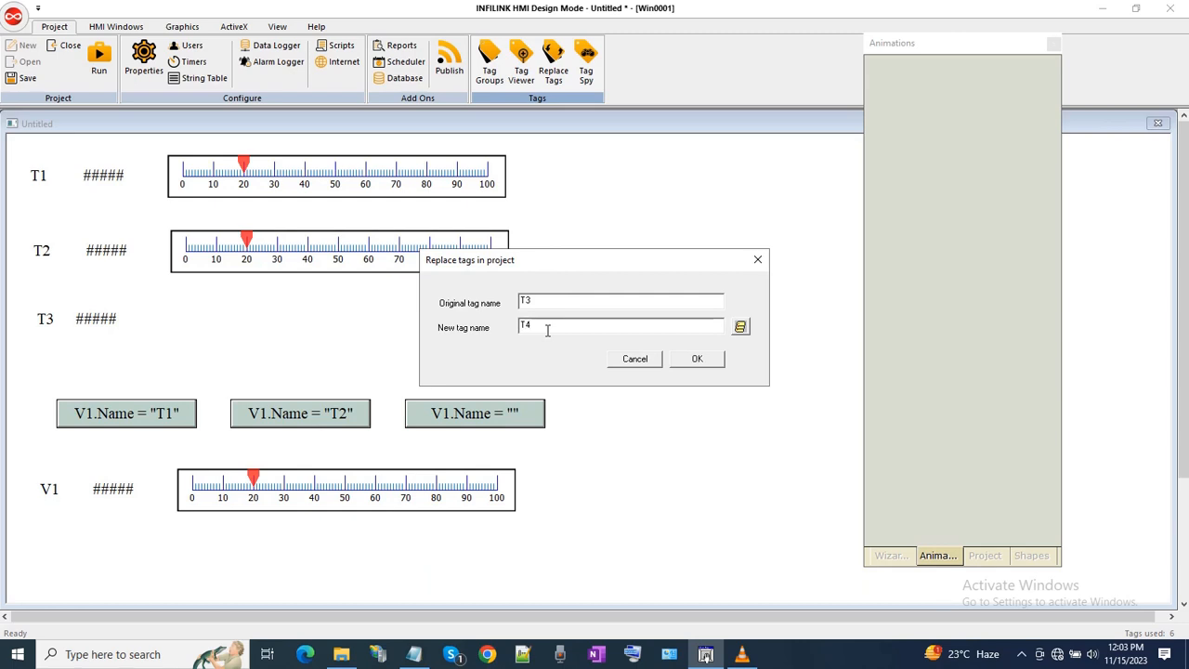
click(696, 362)
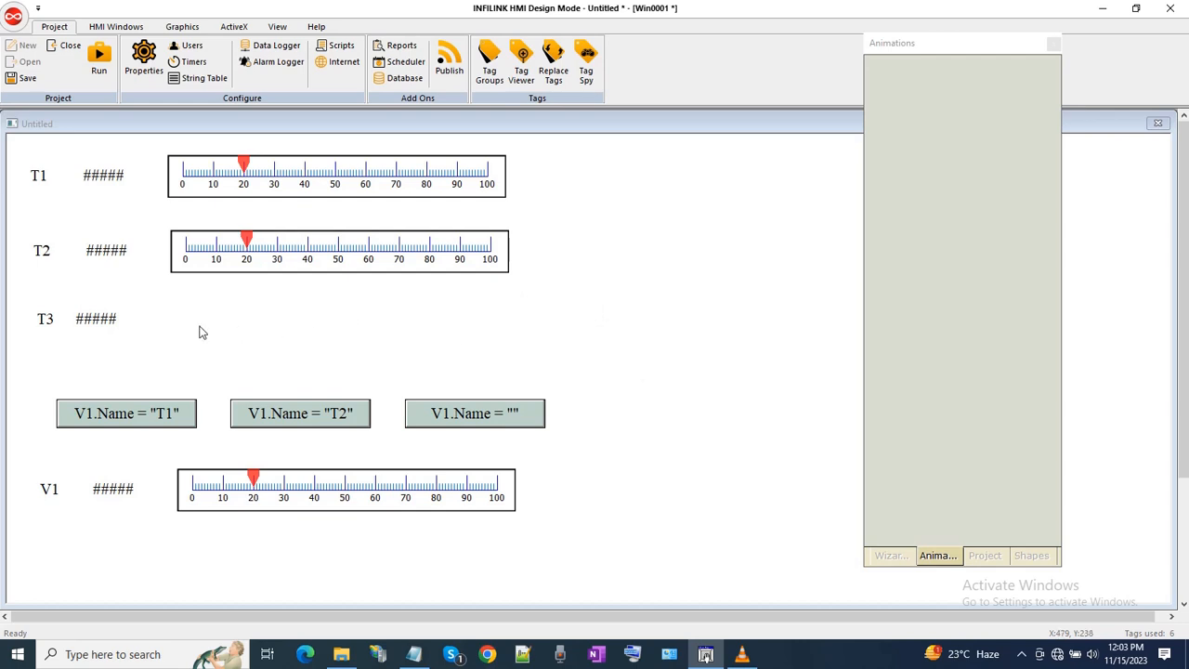
- Verify the tag replacement in the value field beside the T3 label and in the window's While window showing script
click(99, 318)
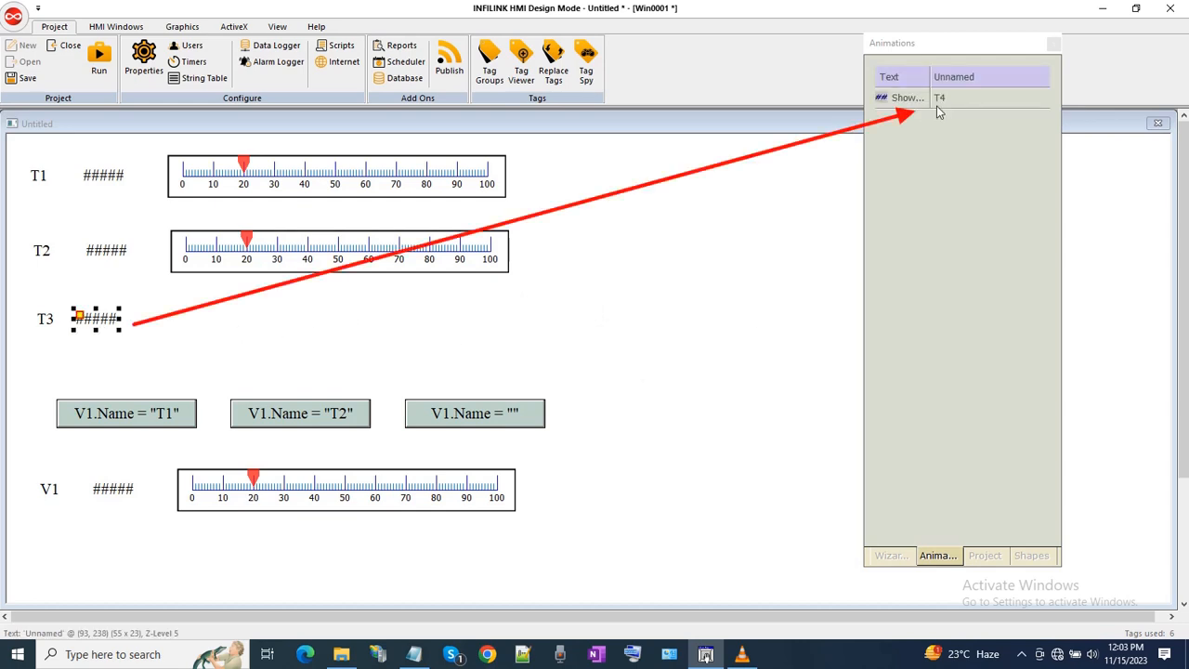
click(605, 215)
right_click(608, 217)
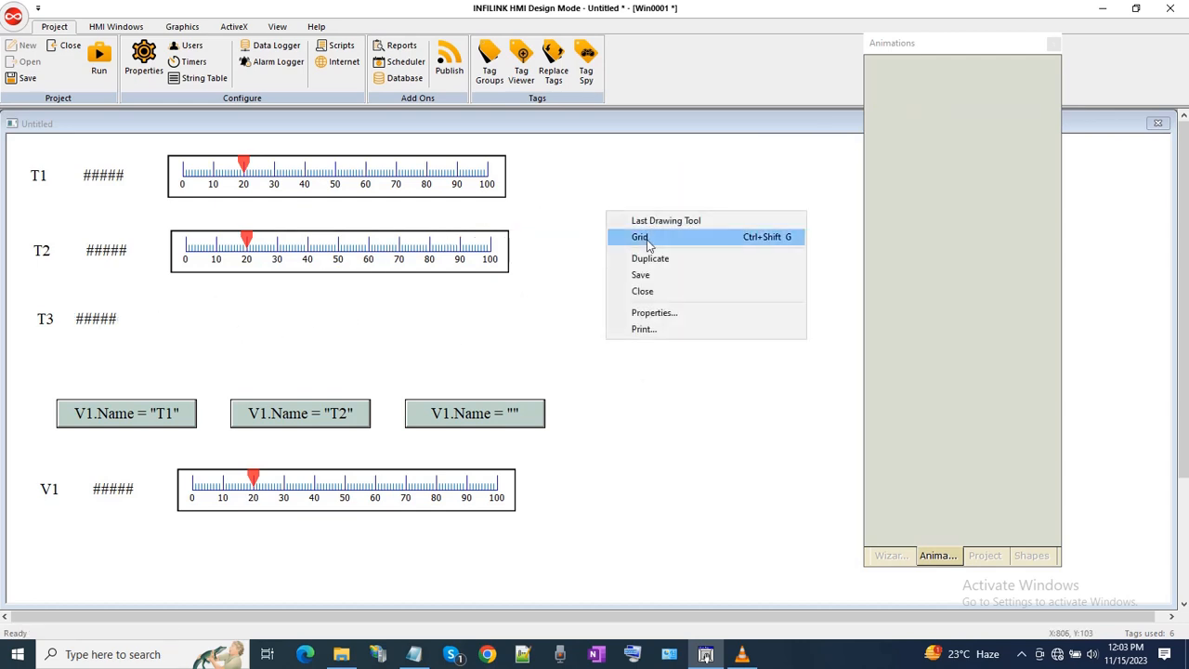
click(641, 310)
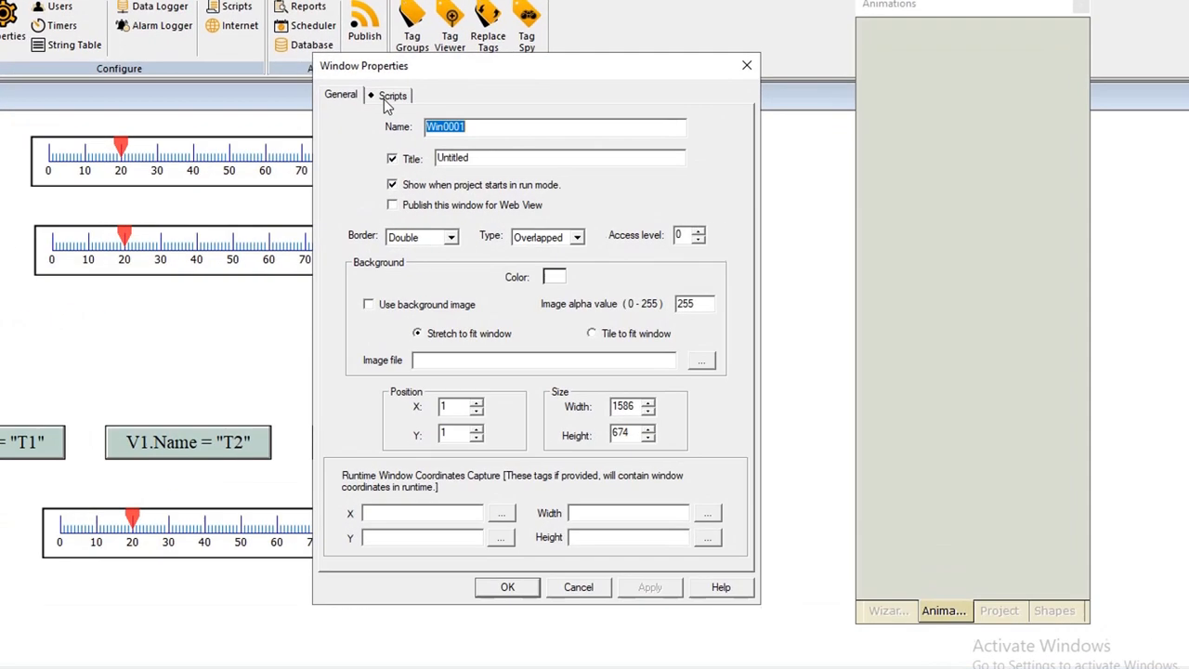
click(459, 116)
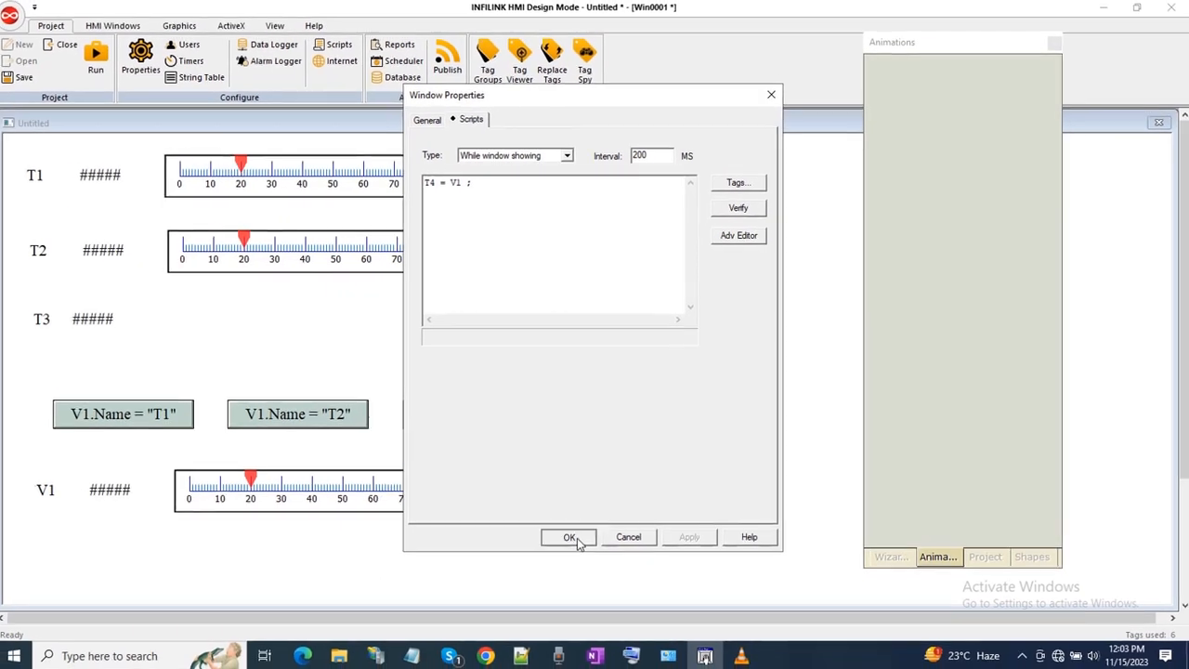
click(465, 622)
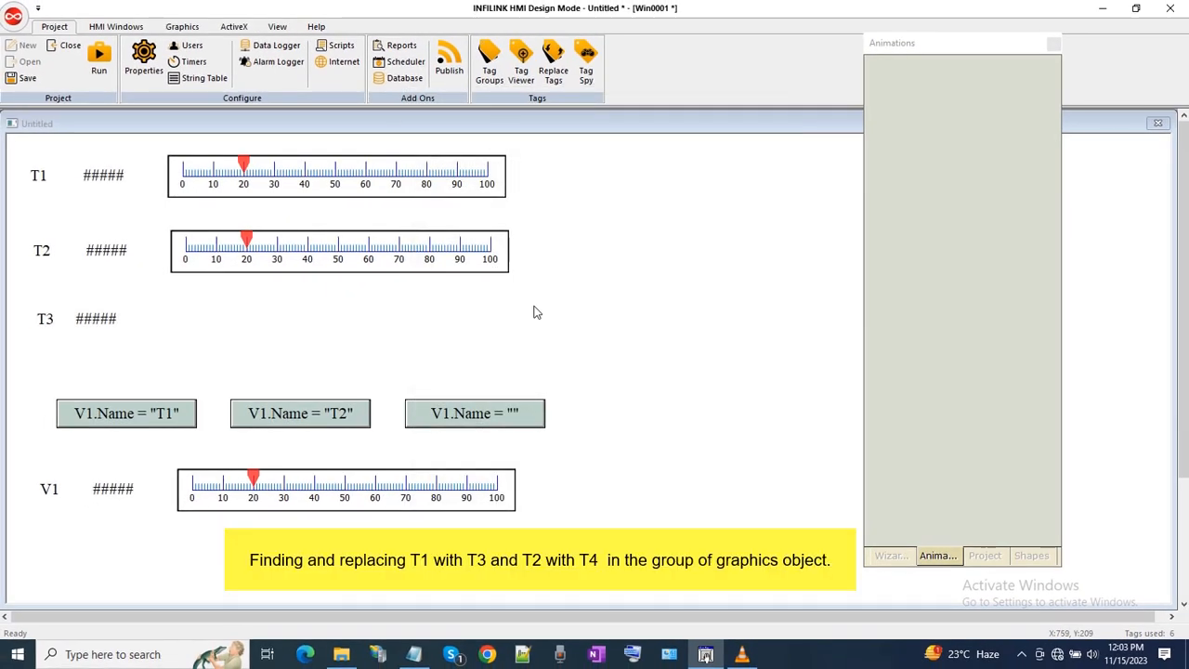
- Combine the T1 and T2 display rows, each with its scale, into one group
click(93, 182)
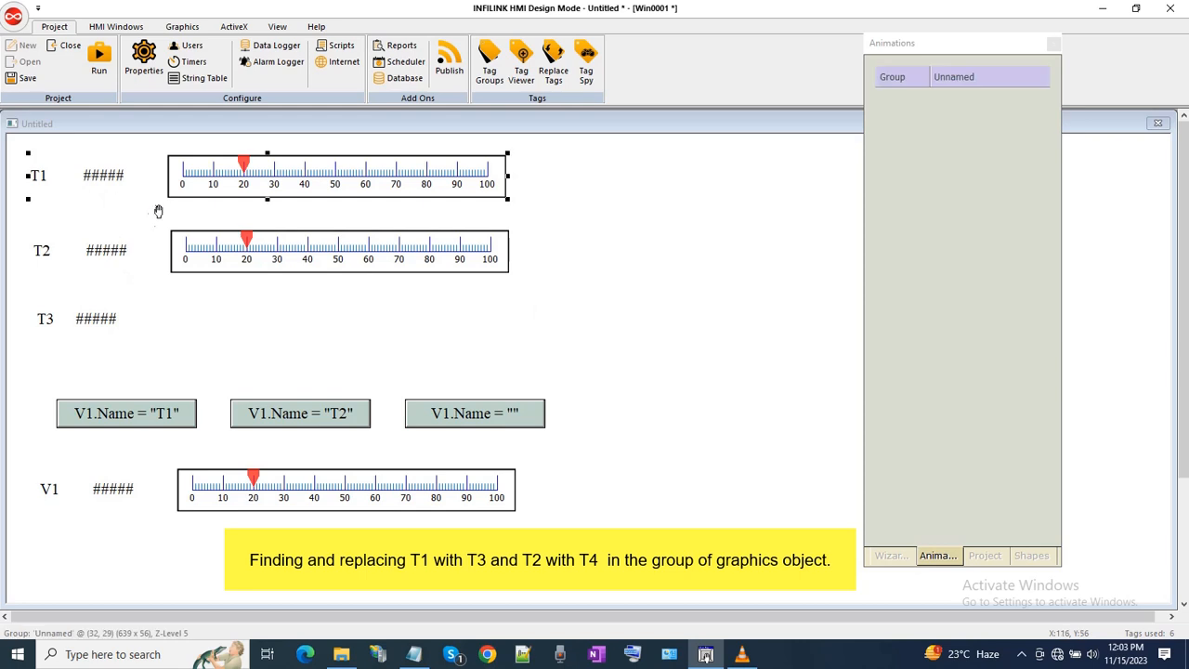
ctrl+click(112, 253)
right_click(112, 253)
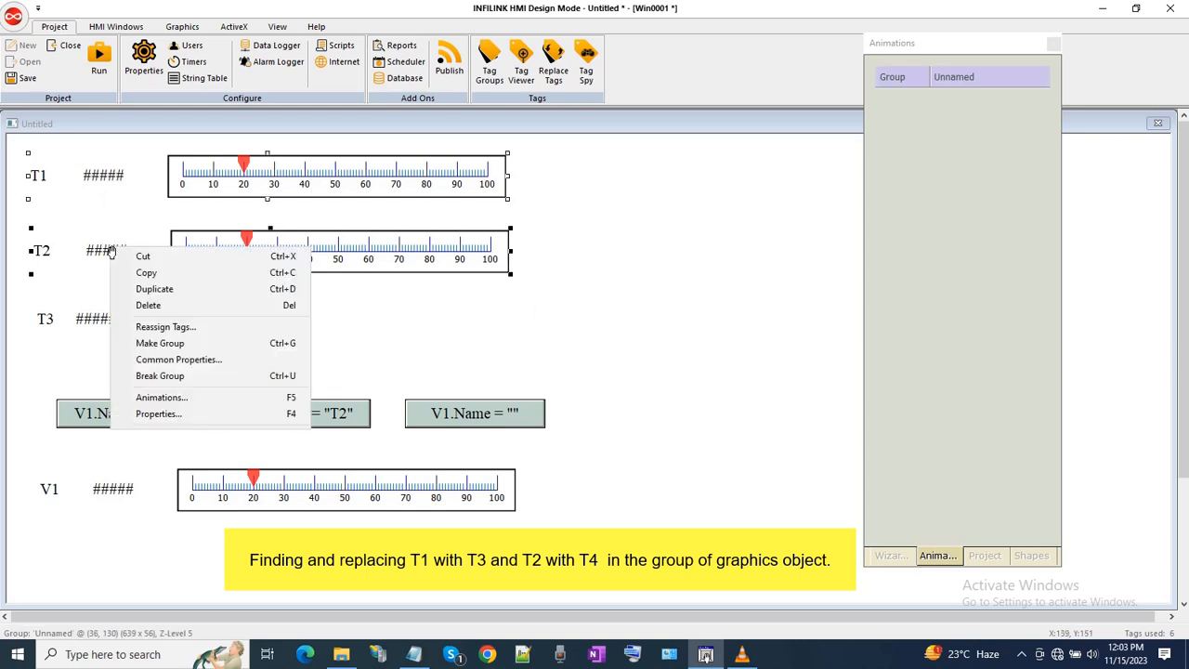
click(153, 342)
click(610, 234)
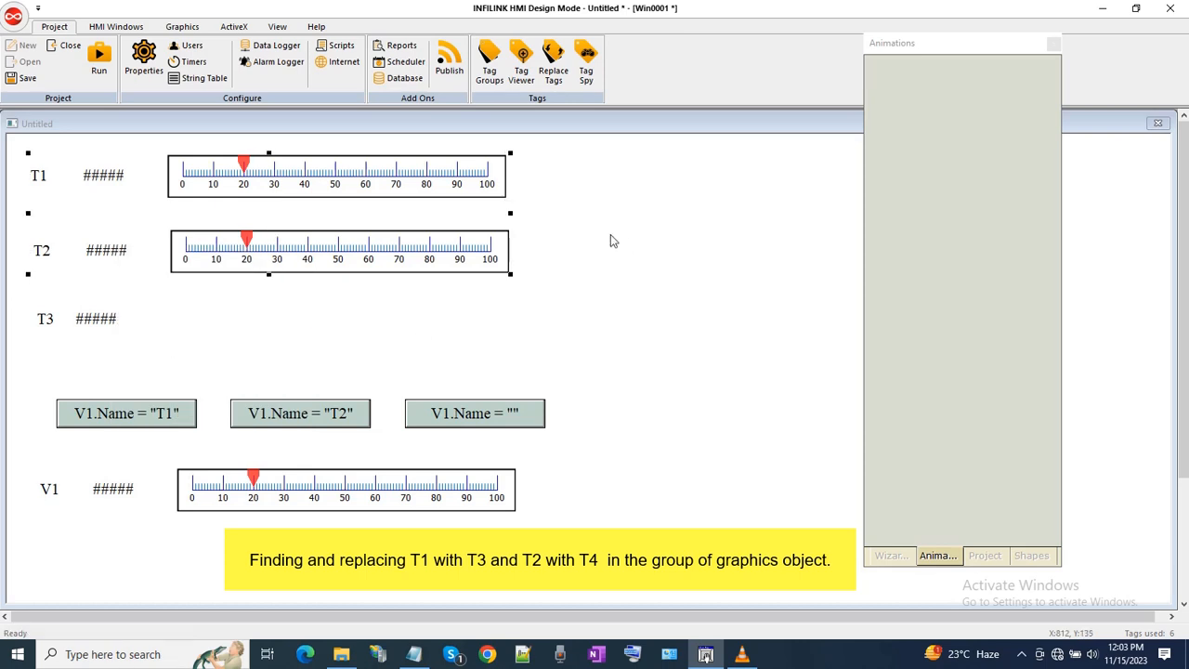
- Reassign the tags in the grouped T1 and T2 rows, changing T1 to T3 and T2 to T4
click(282, 190)
right_click(280, 191)
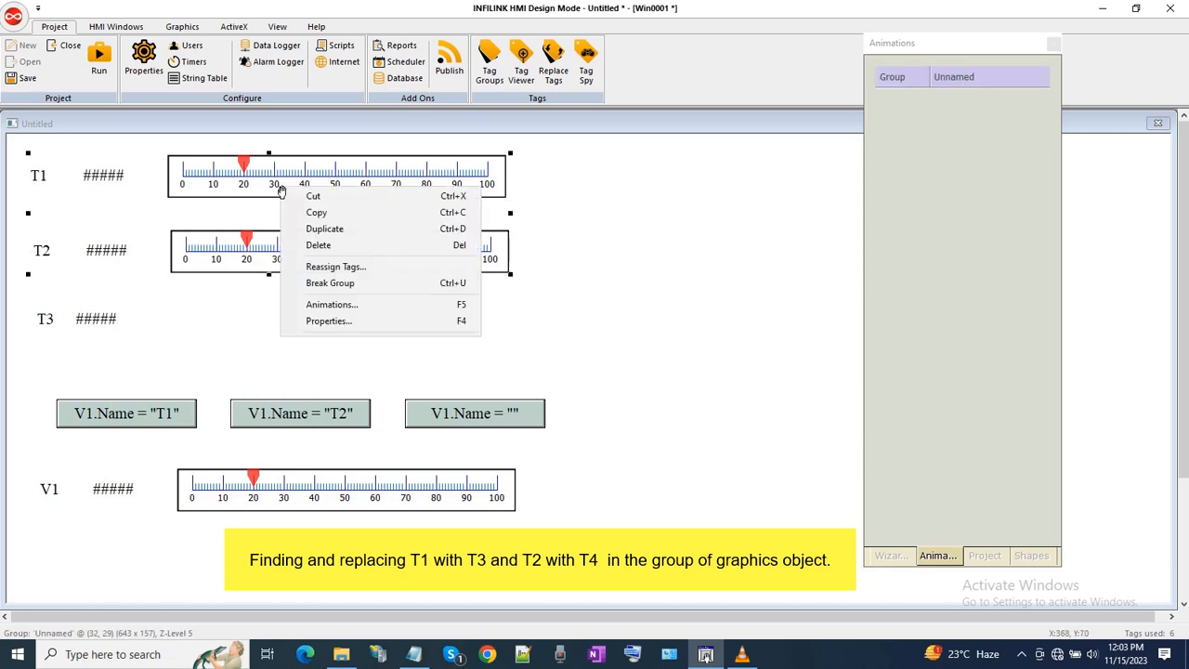
click(332, 268)
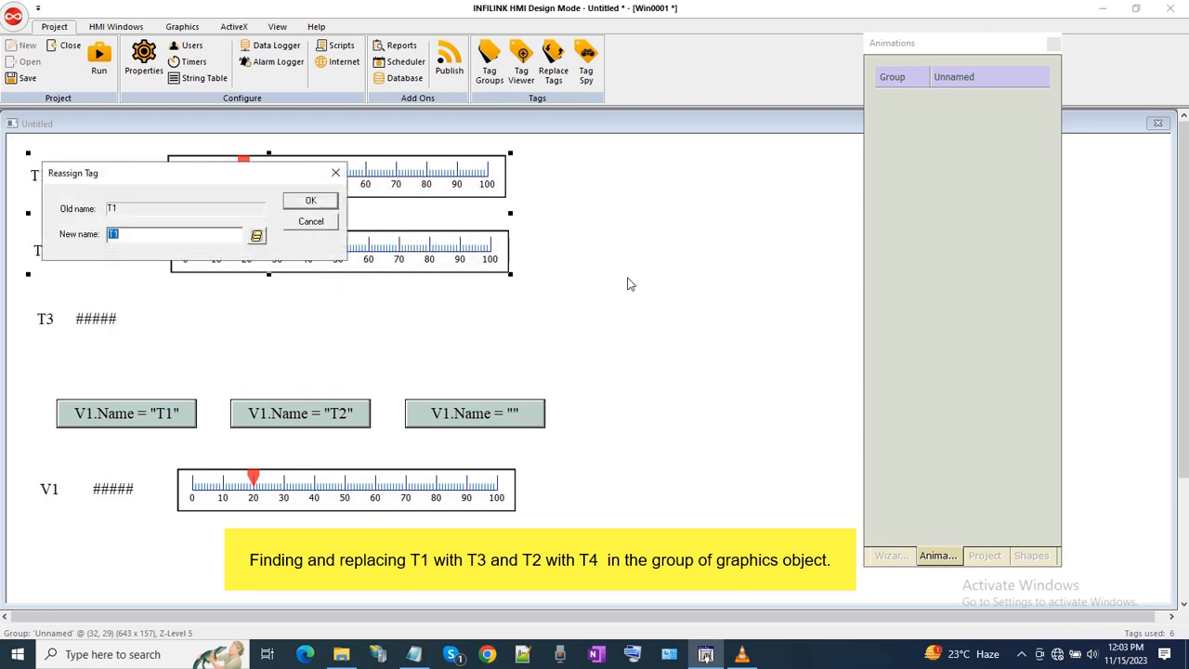
drag(231, 170, 636, 291)
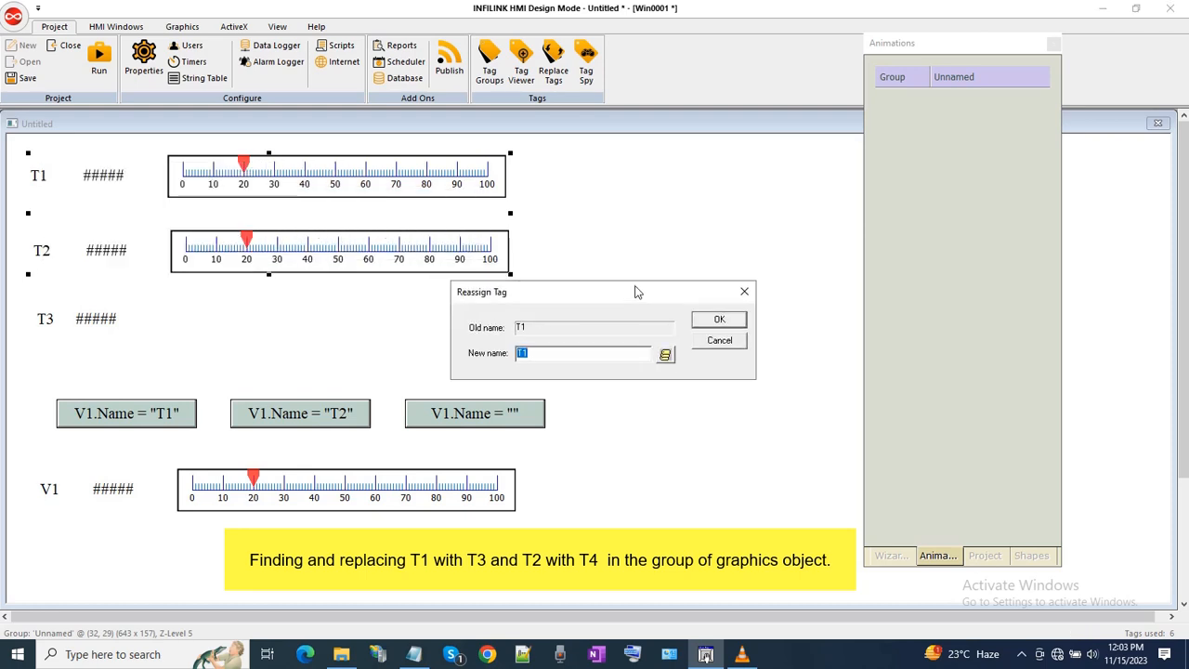
click(572, 358)
click(719, 318)
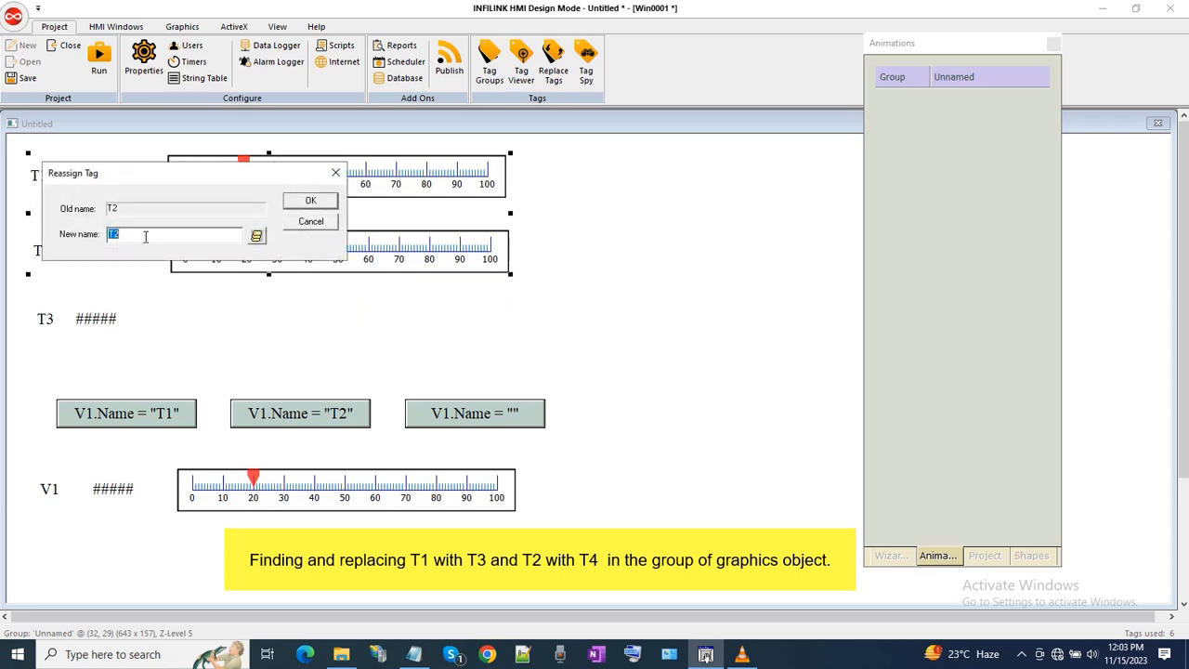
click(145, 236)
text(T4)
click(312, 201)
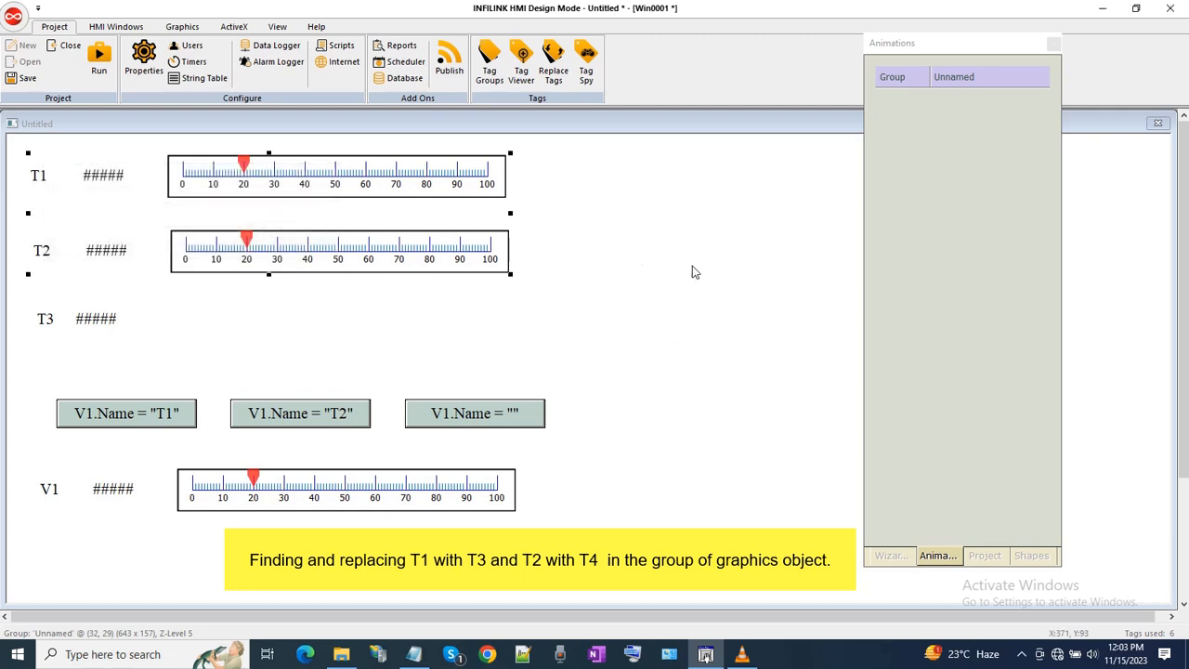
- Break the combined group apart and check which tag the scale and value field in the T1 row use
right_click(327, 219)
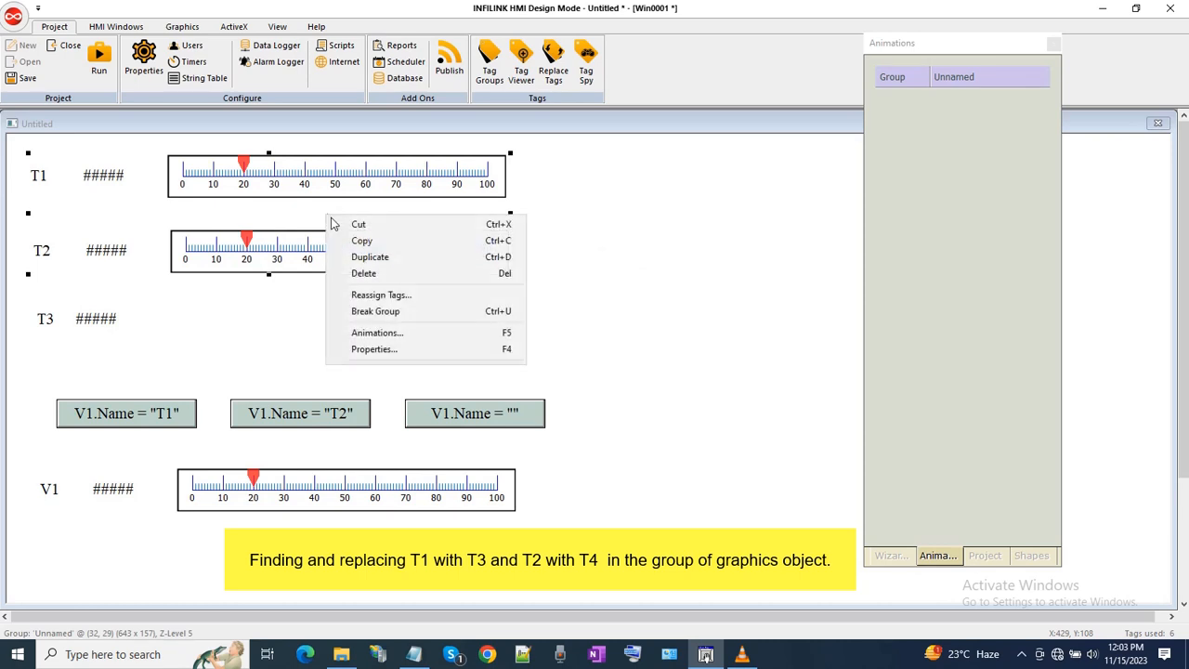
click(343, 311)
click(117, 176)
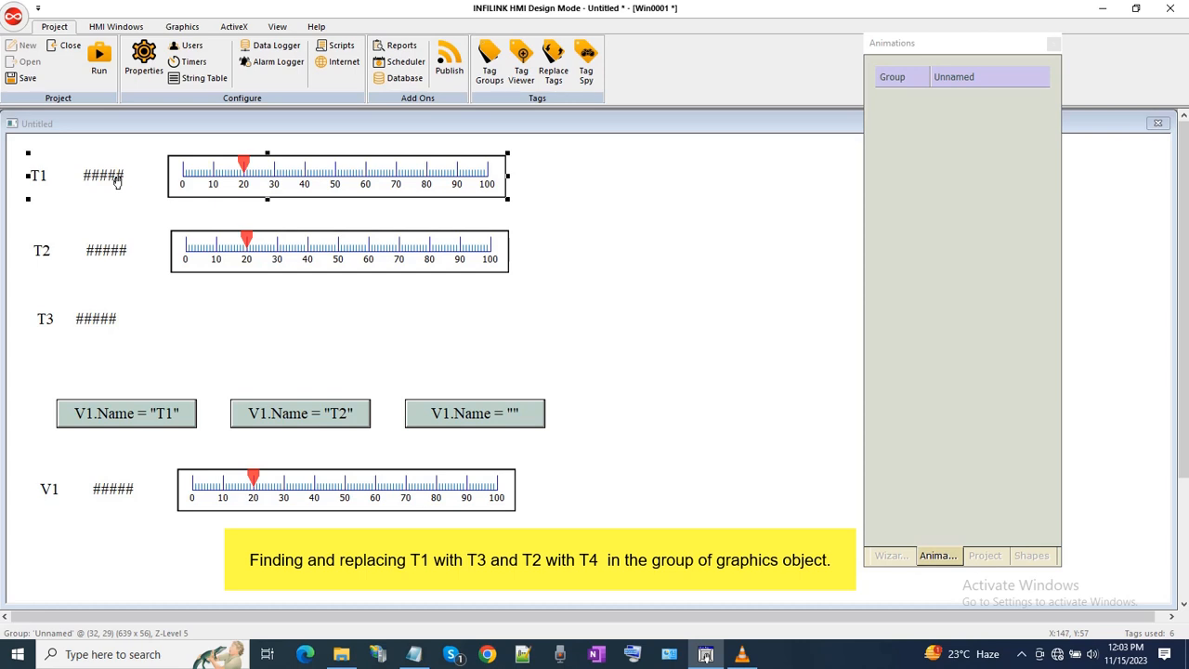
click(117, 182)
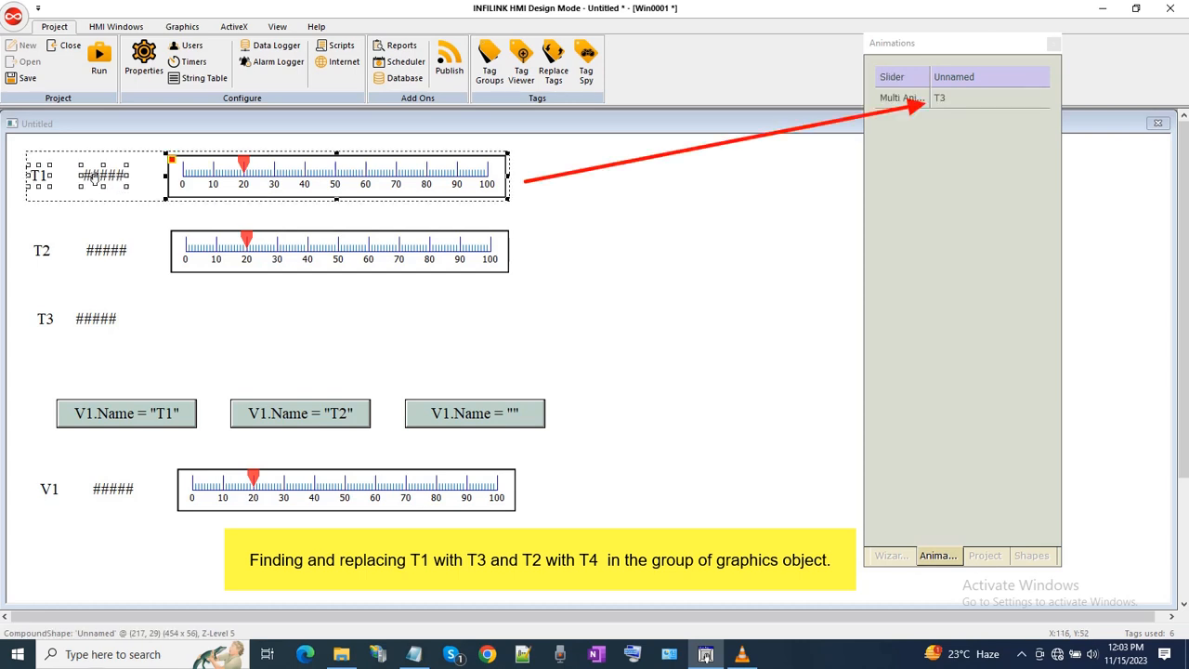
click(273, 181)
click(113, 177)
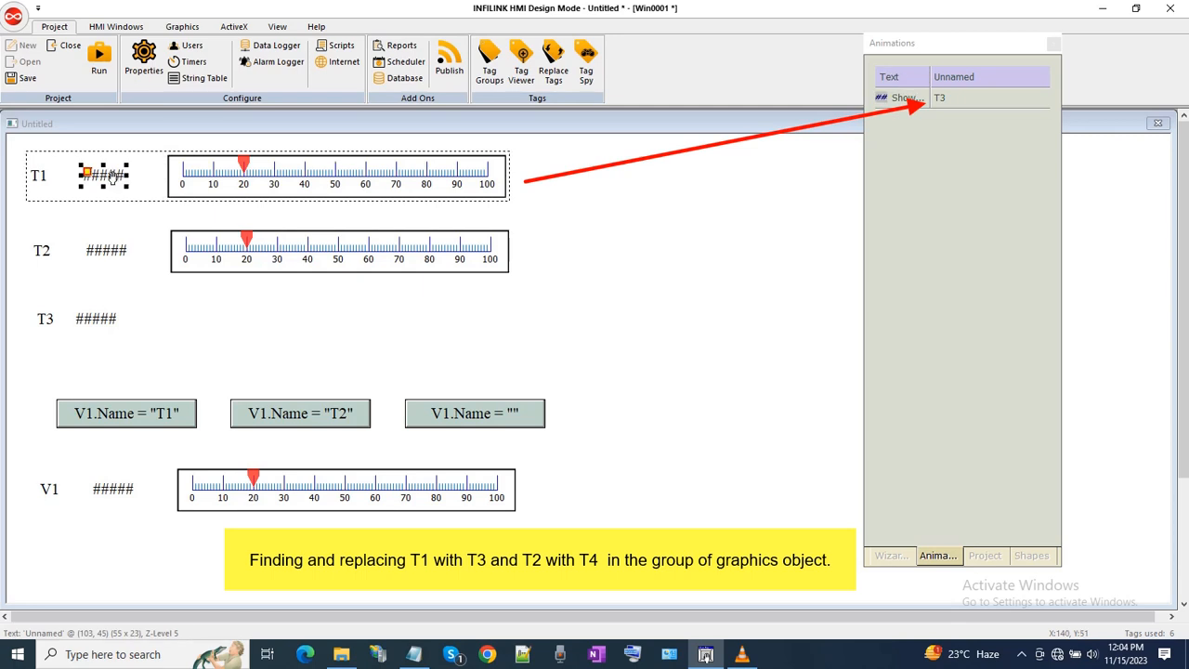
key(Escape)
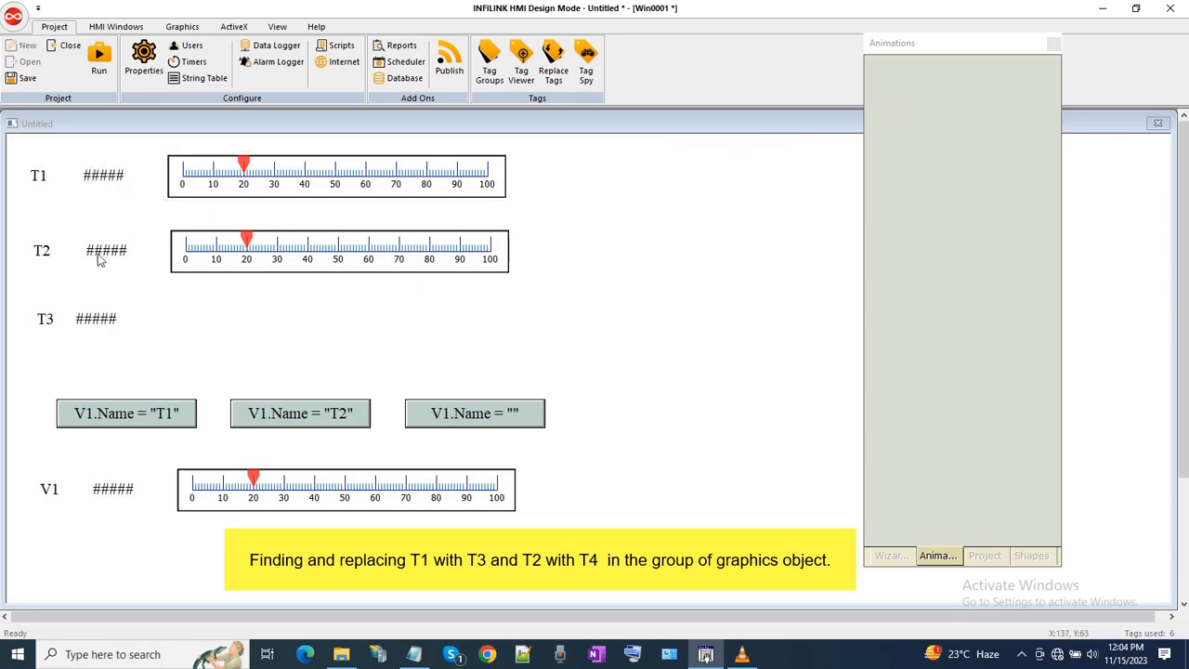
- Check which tag the scale and value field in the T2 row use
click(102, 263)
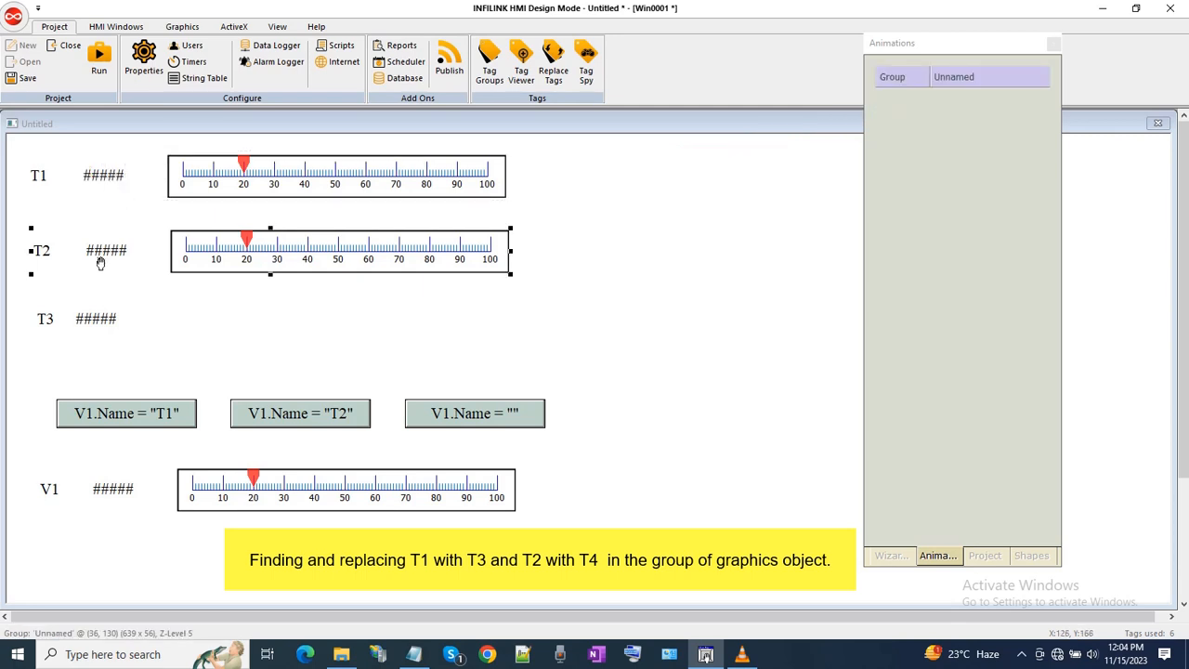
double_click(102, 263)
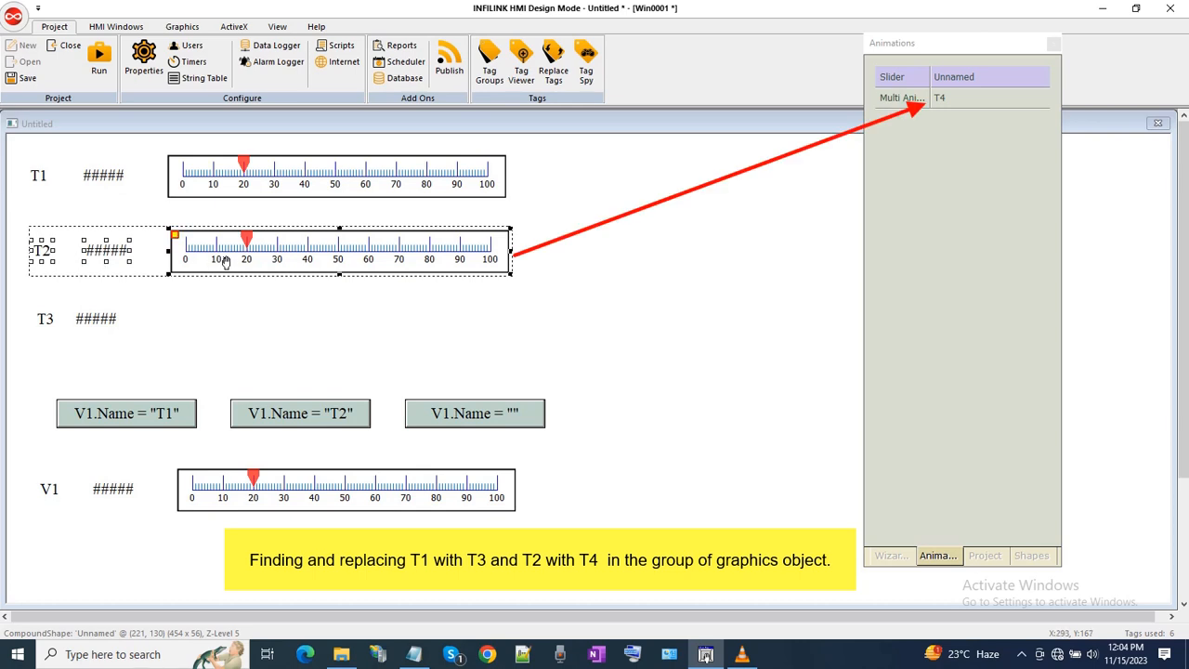
click(119, 257)
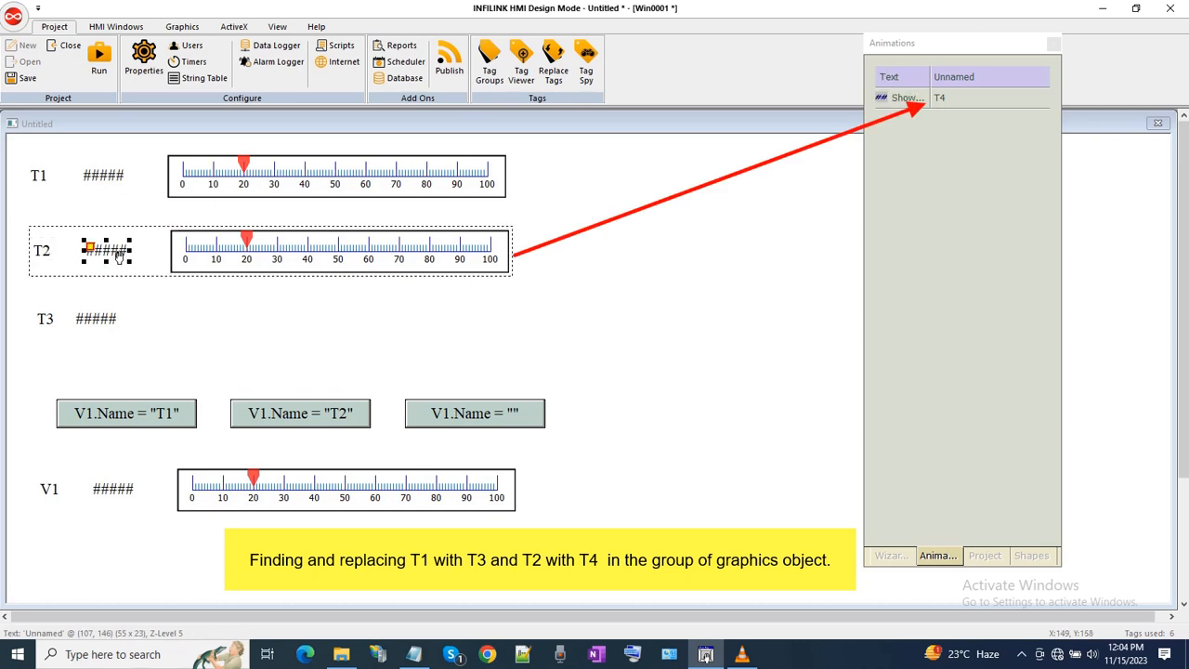
click(313, 305)
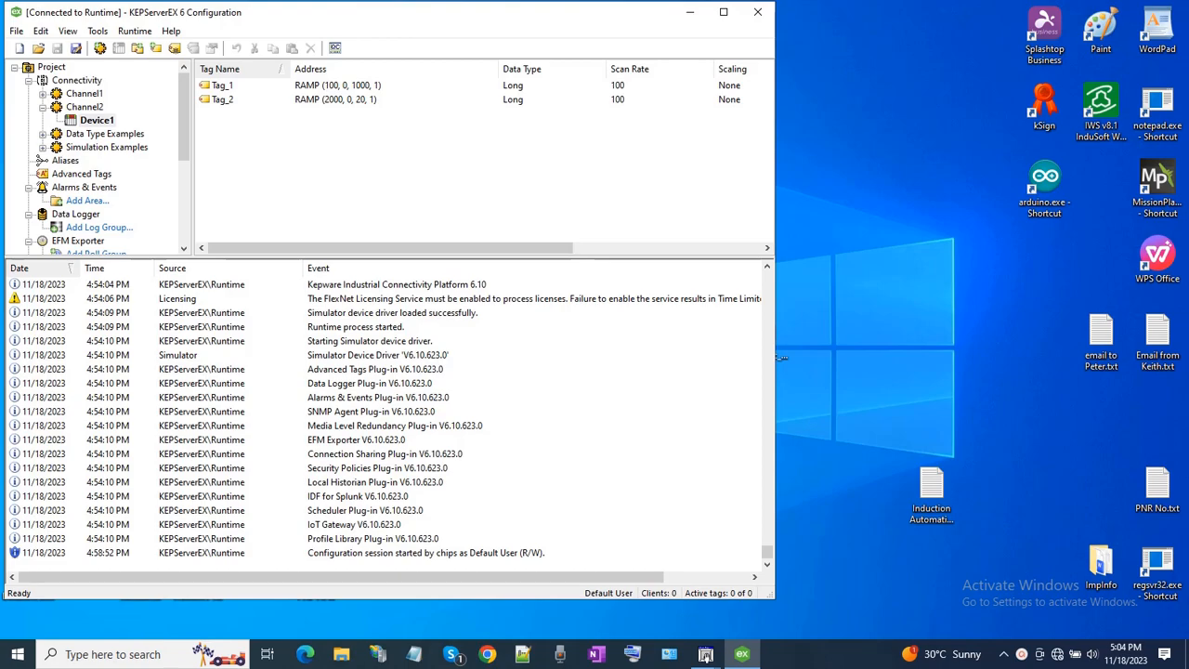
- View the properties of the OPC_Group tag group, including its OPC server and update rate
click(409, 153)
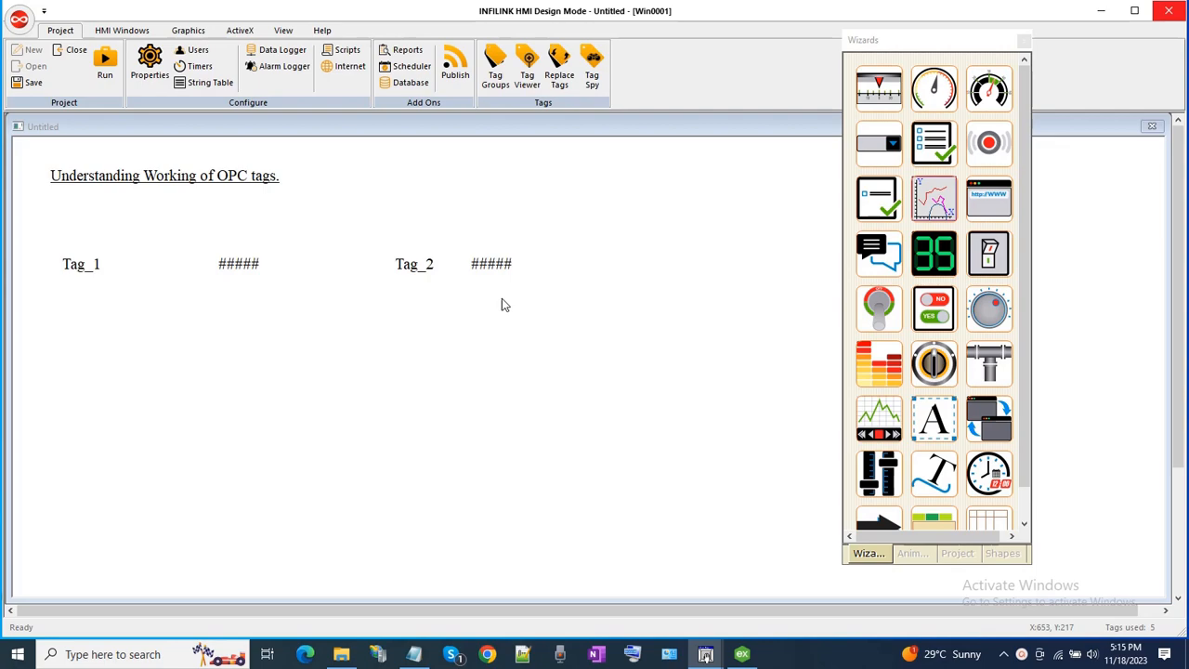
click(495, 67)
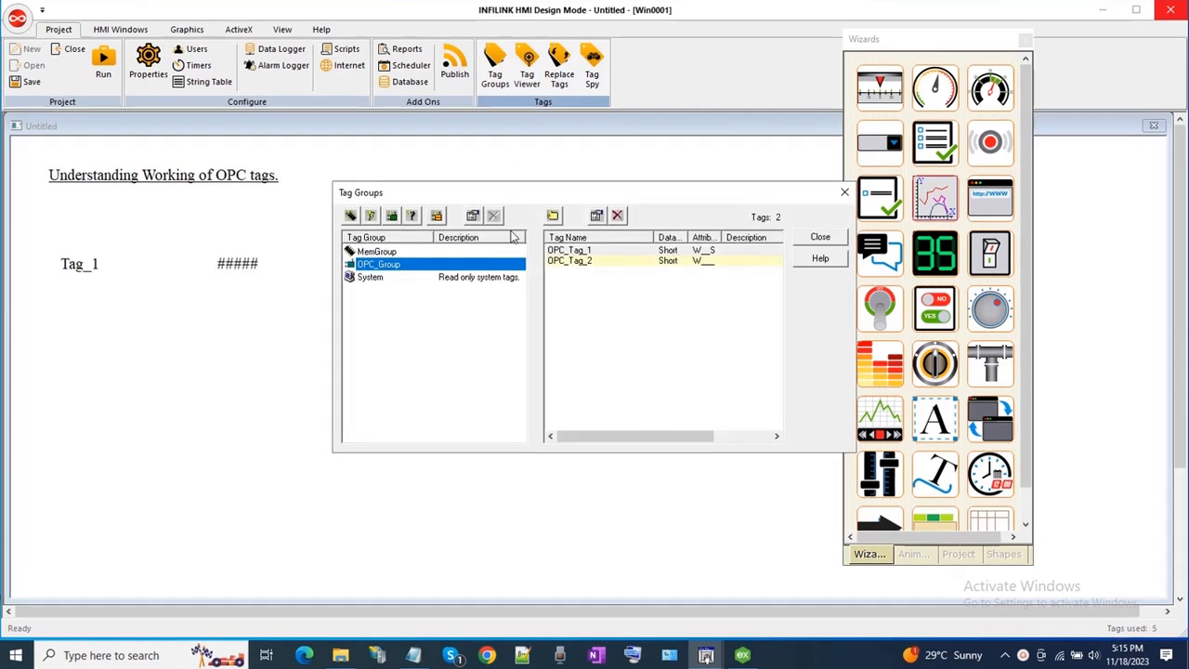
click(578, 329)
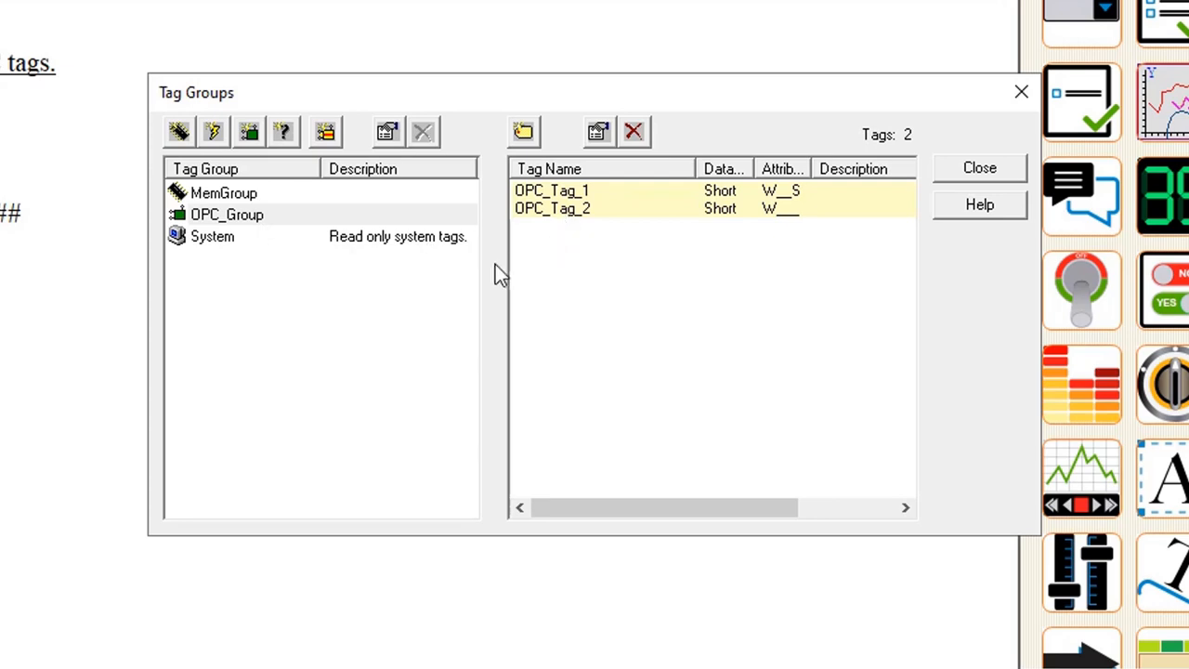
double_click(259, 217)
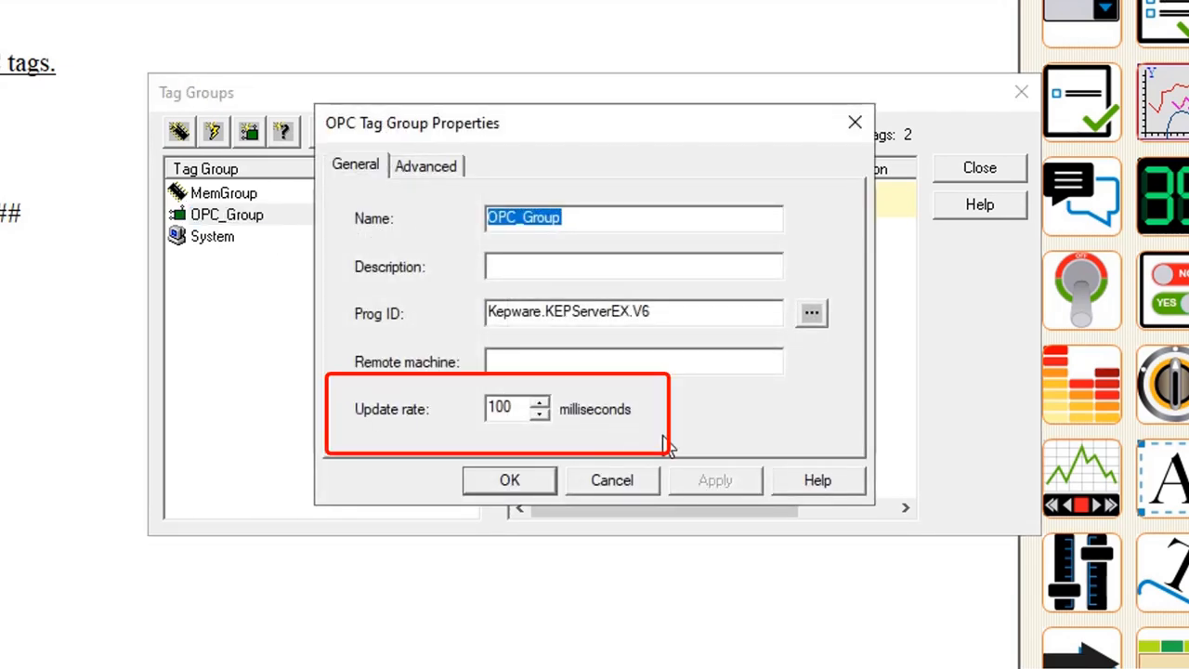
click(549, 480)
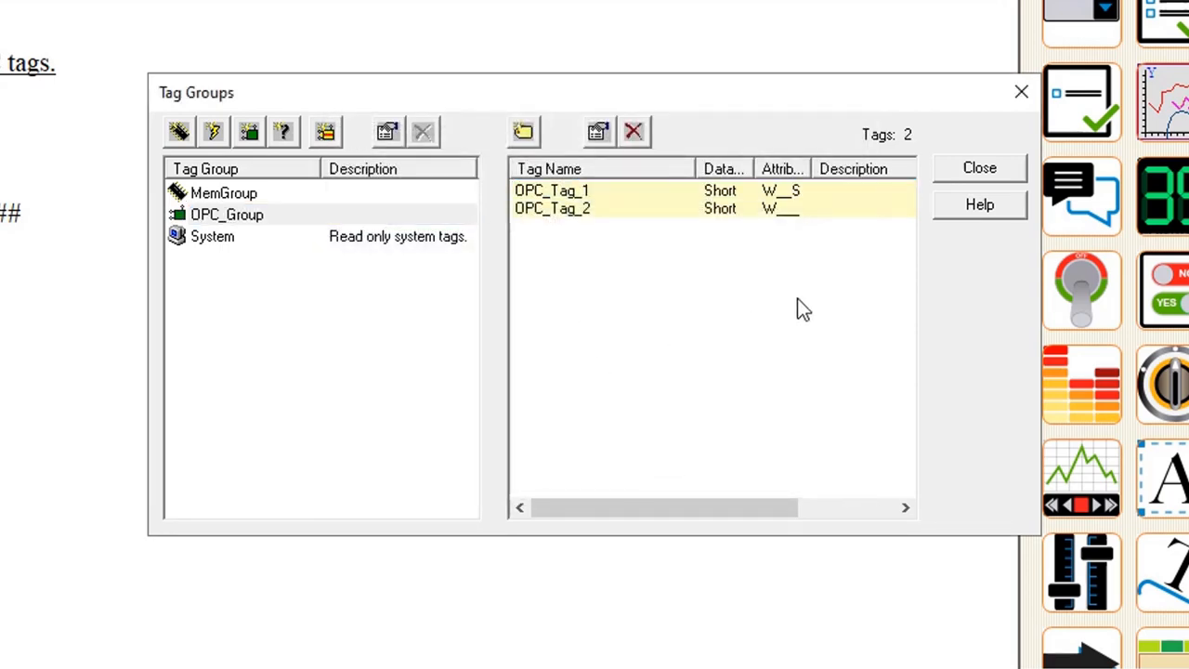
click(968, 174)
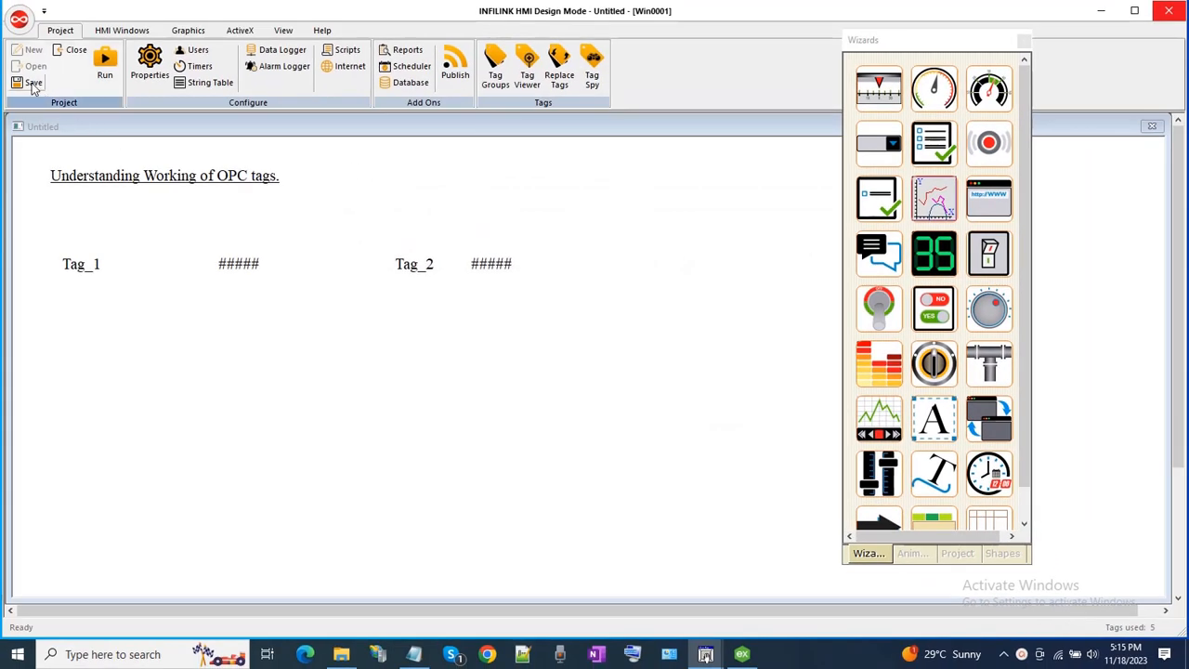
- Run the project to watch the Tag_1 and Tag_2 values, exiting run mode and closing the event log at the end
click(105, 60)
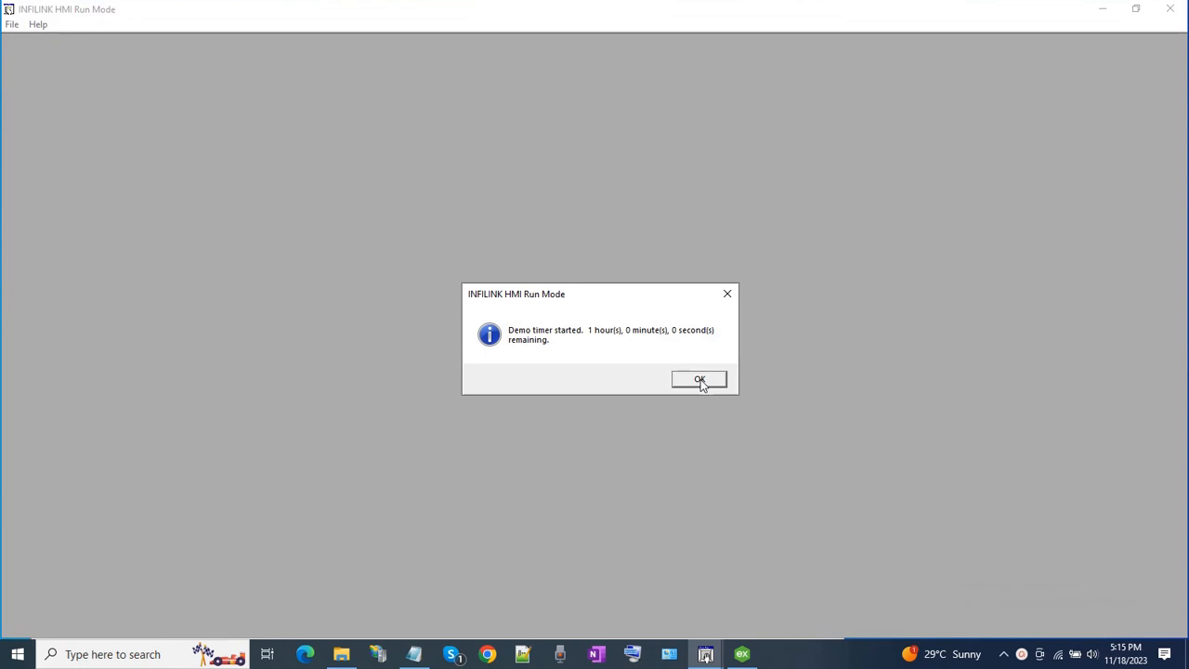
click(699, 381)
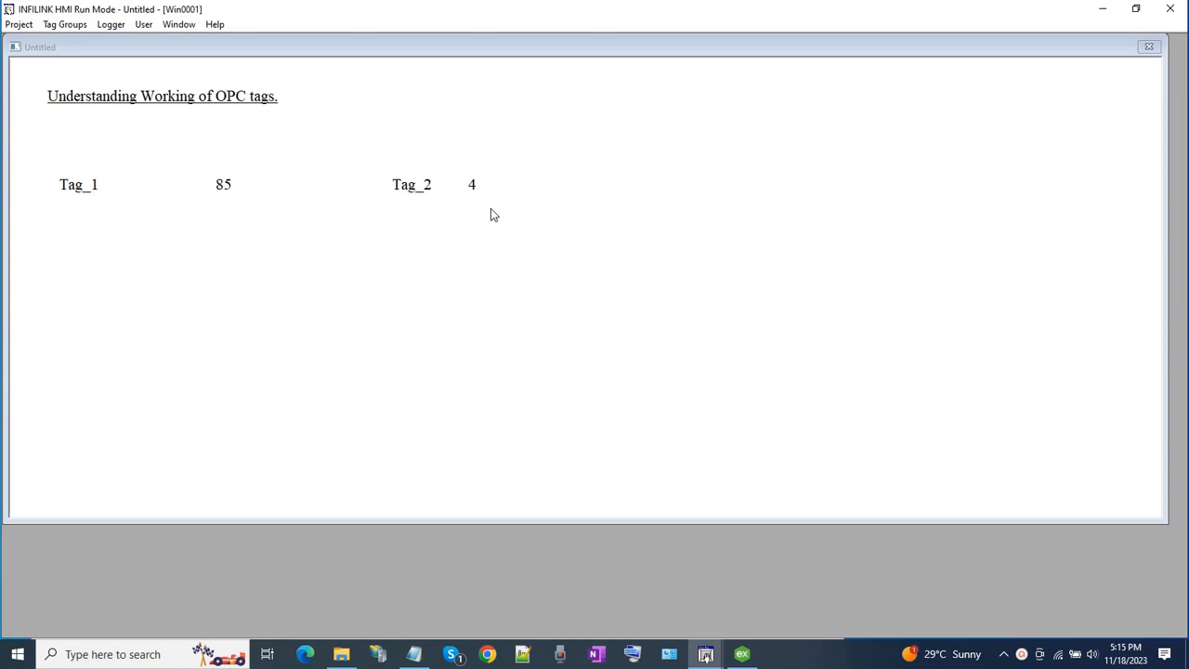
click(1171, 11)
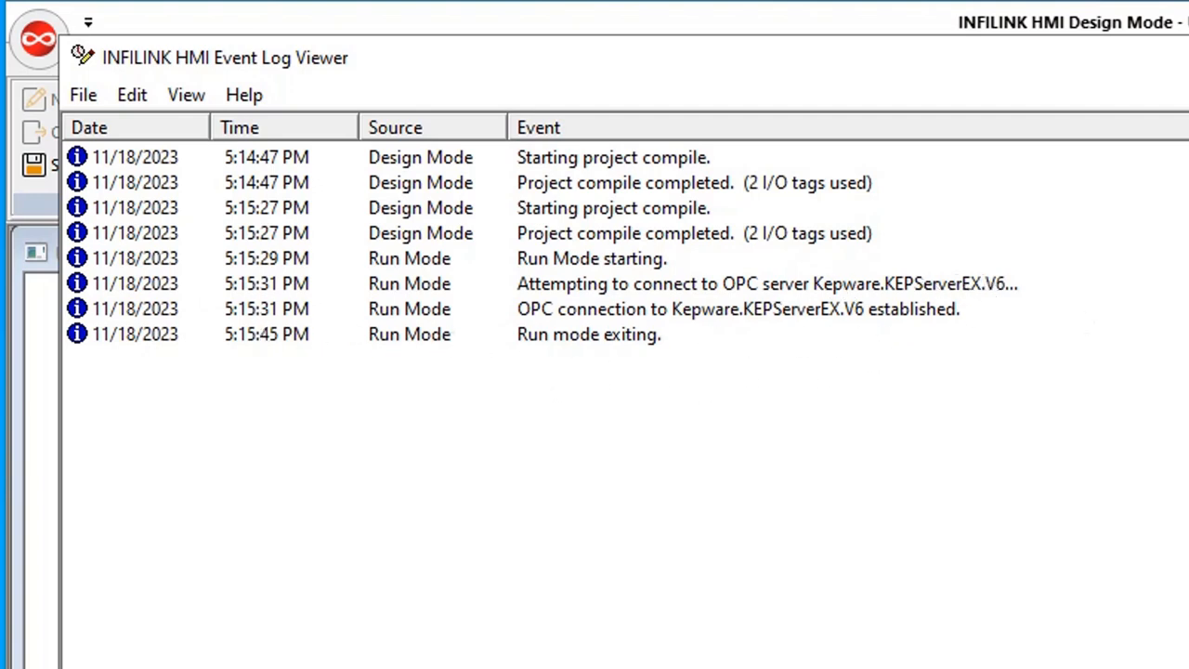
click(1167, 20)
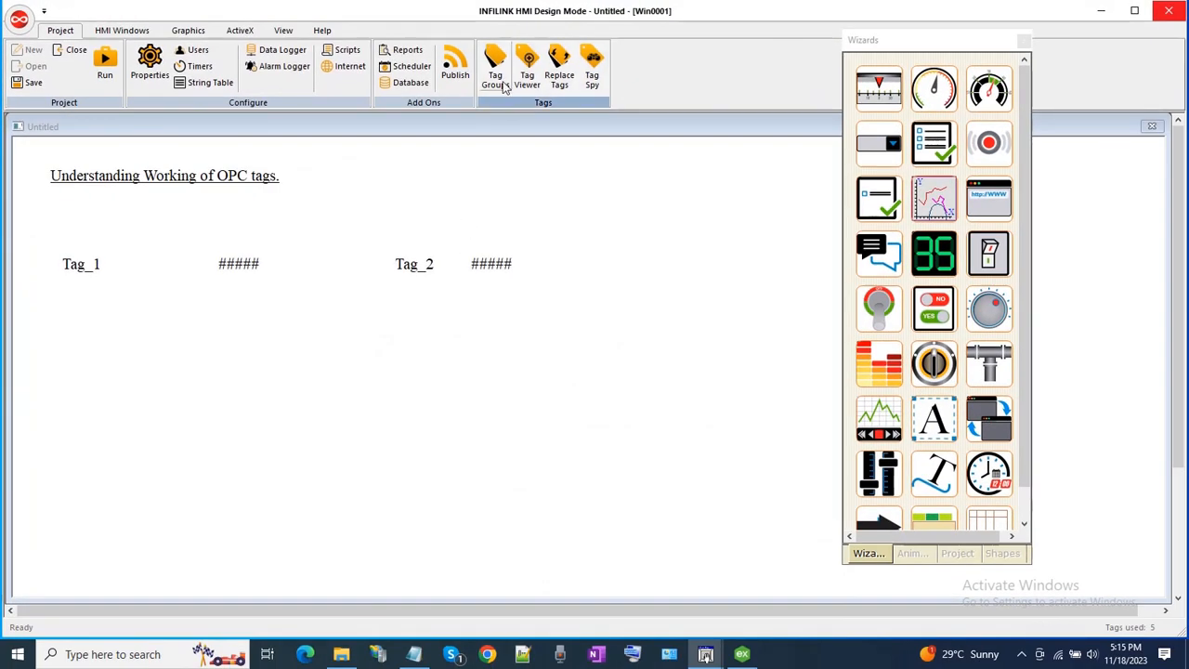
- Set the update rate of the OPC_Group tag group to 2000 milliseconds
click(500, 78)
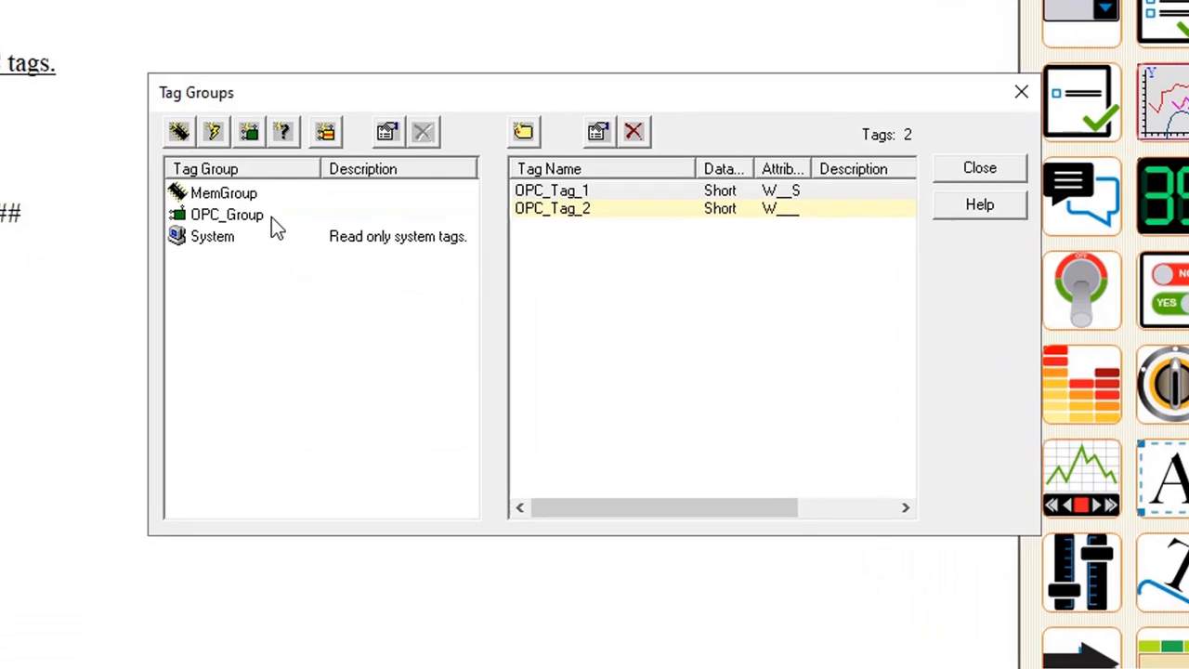
click(255, 217)
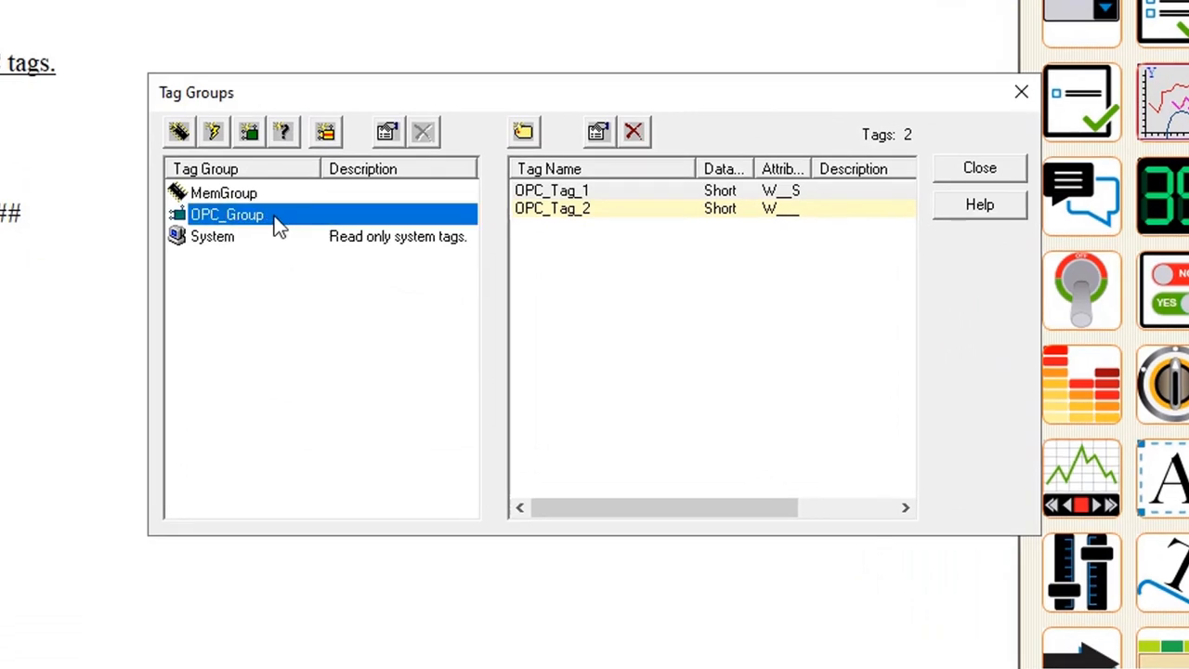
double_click(276, 223)
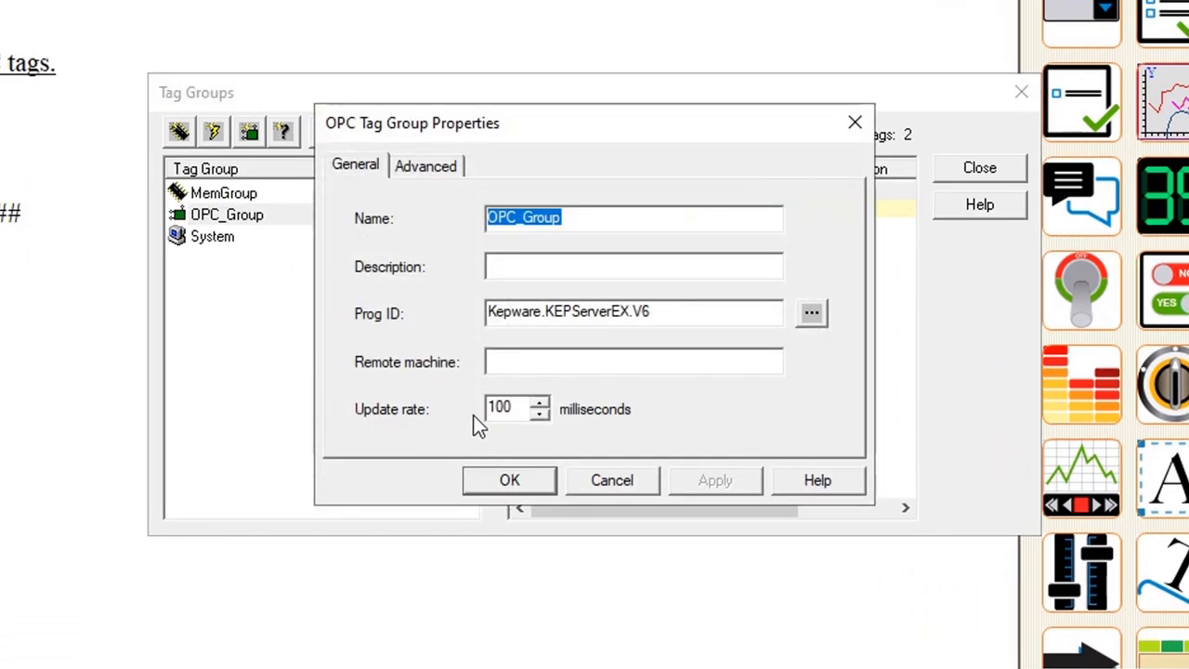
click(517, 405)
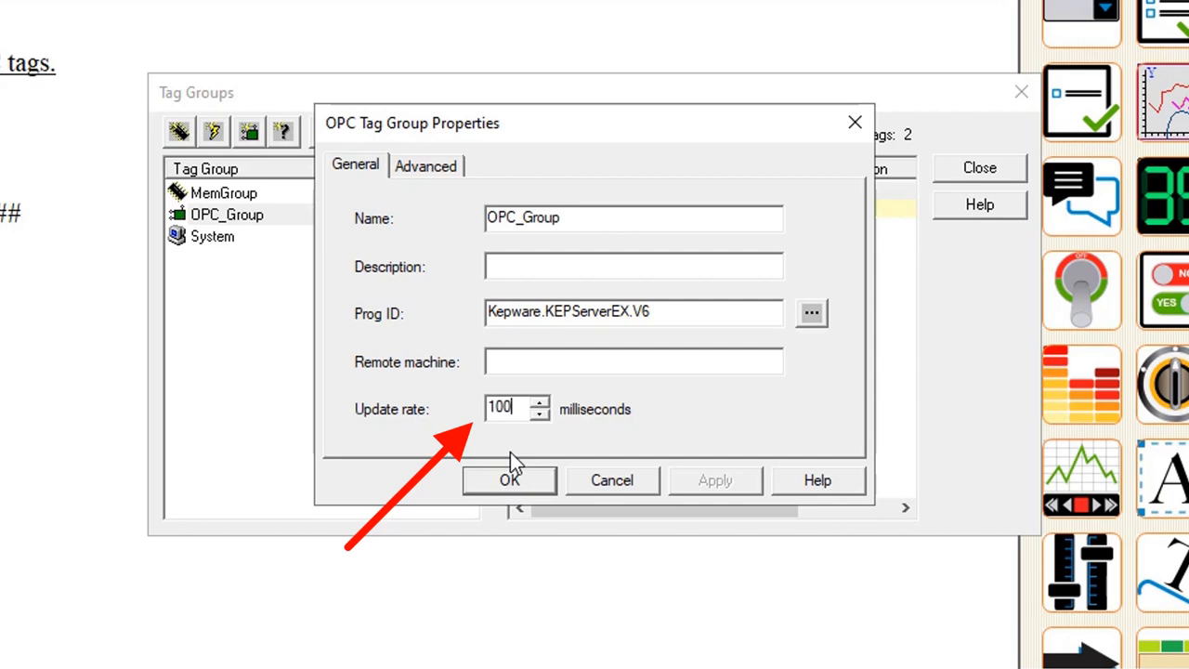
key(Home)
key(Delete)
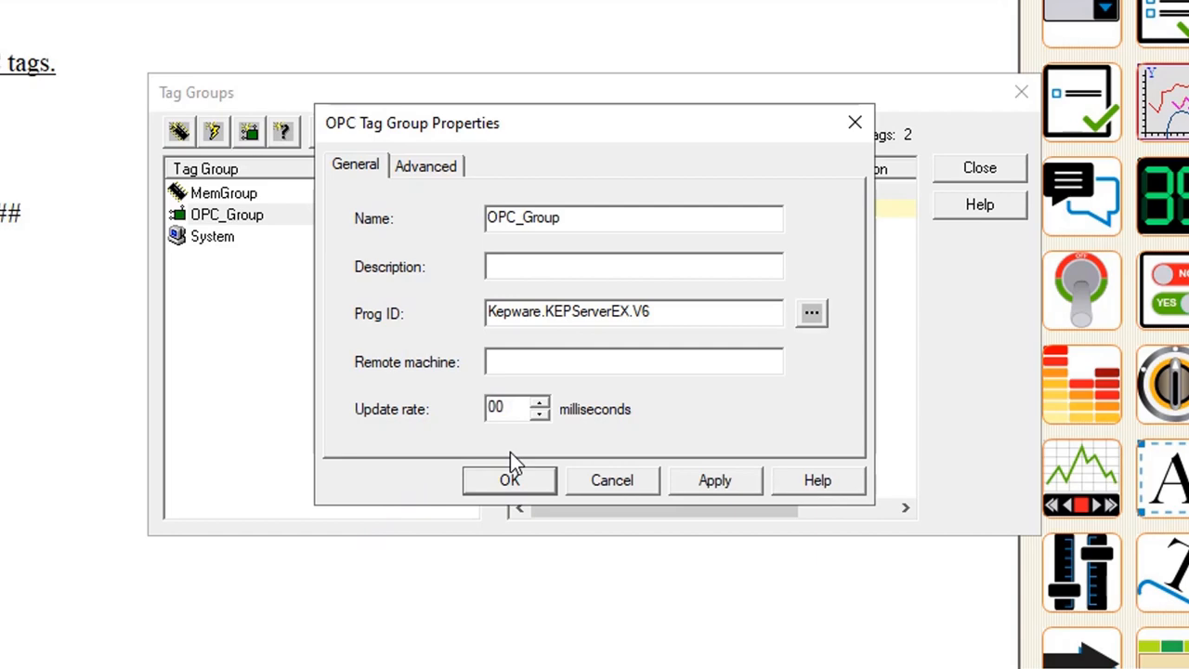
text(20)
click(542, 481)
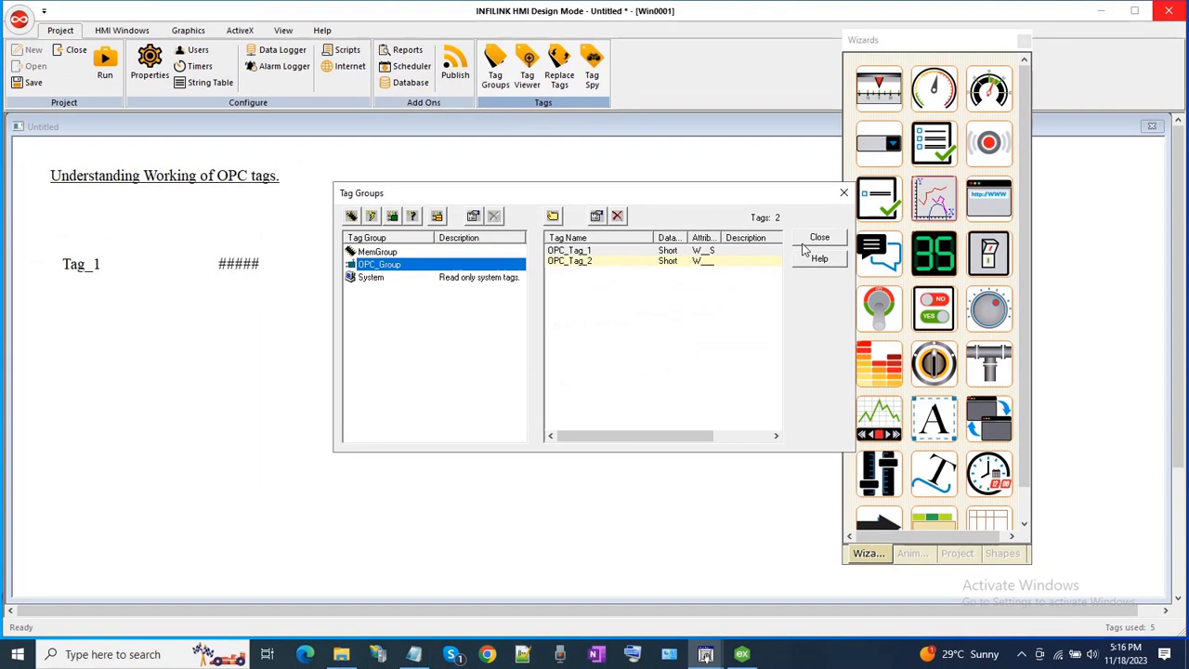
click(979, 167)
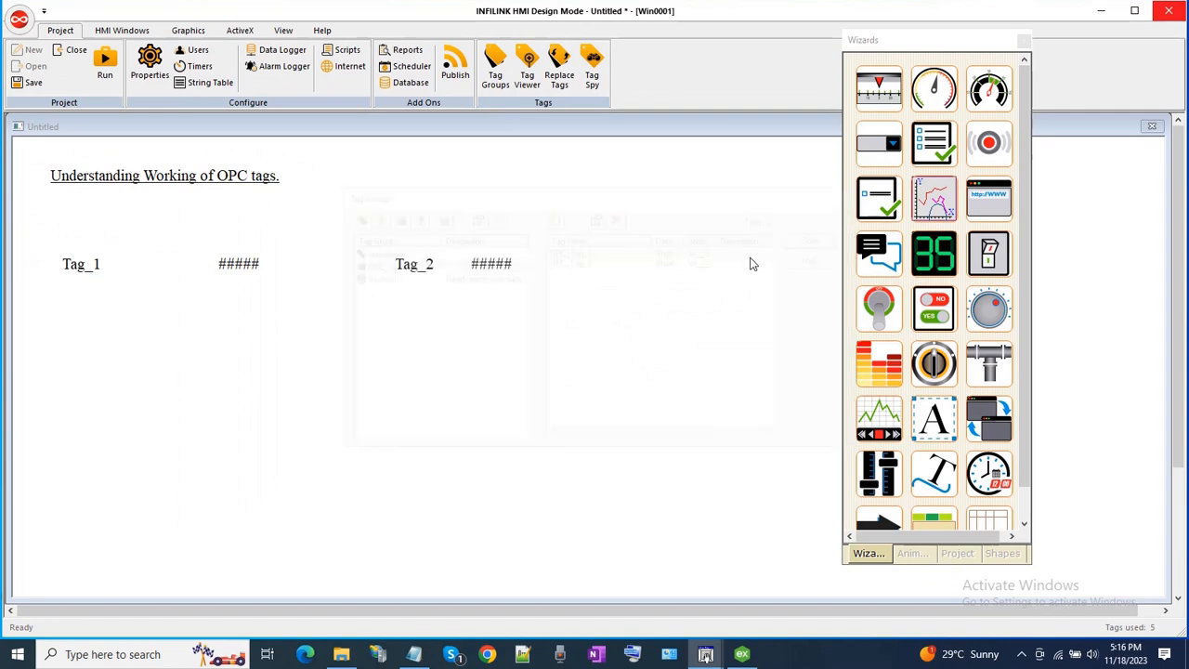
- Save the project and run it again, dismissing the demo timer notice
click(26, 83)
click(105, 65)
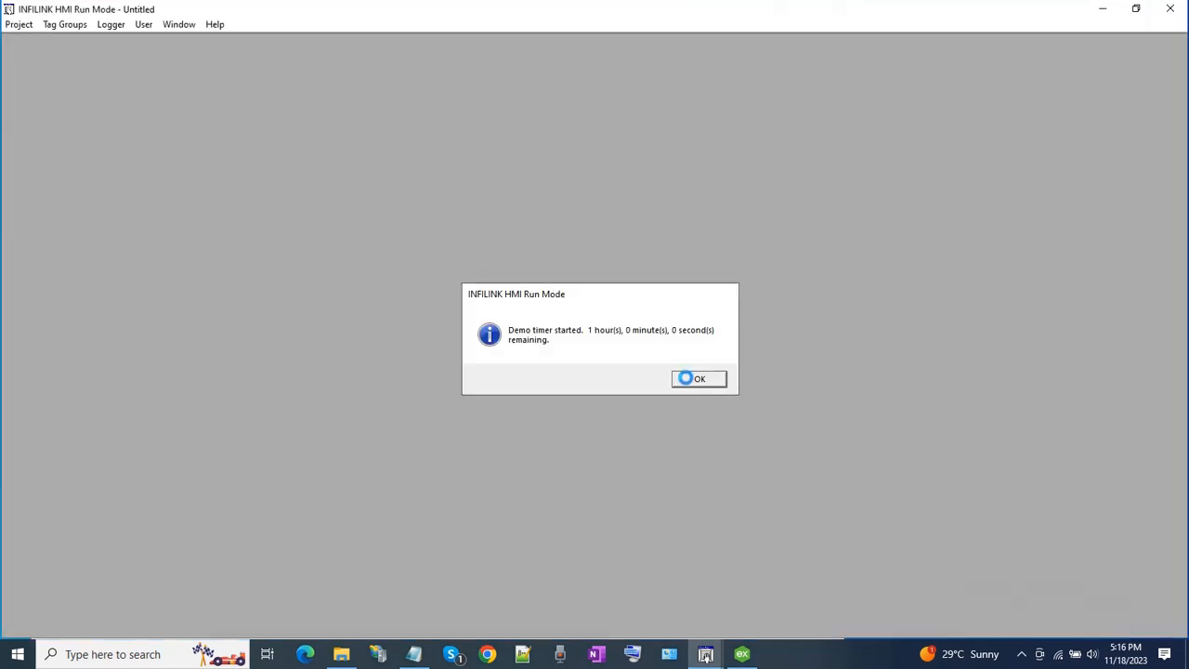
click(685, 377)
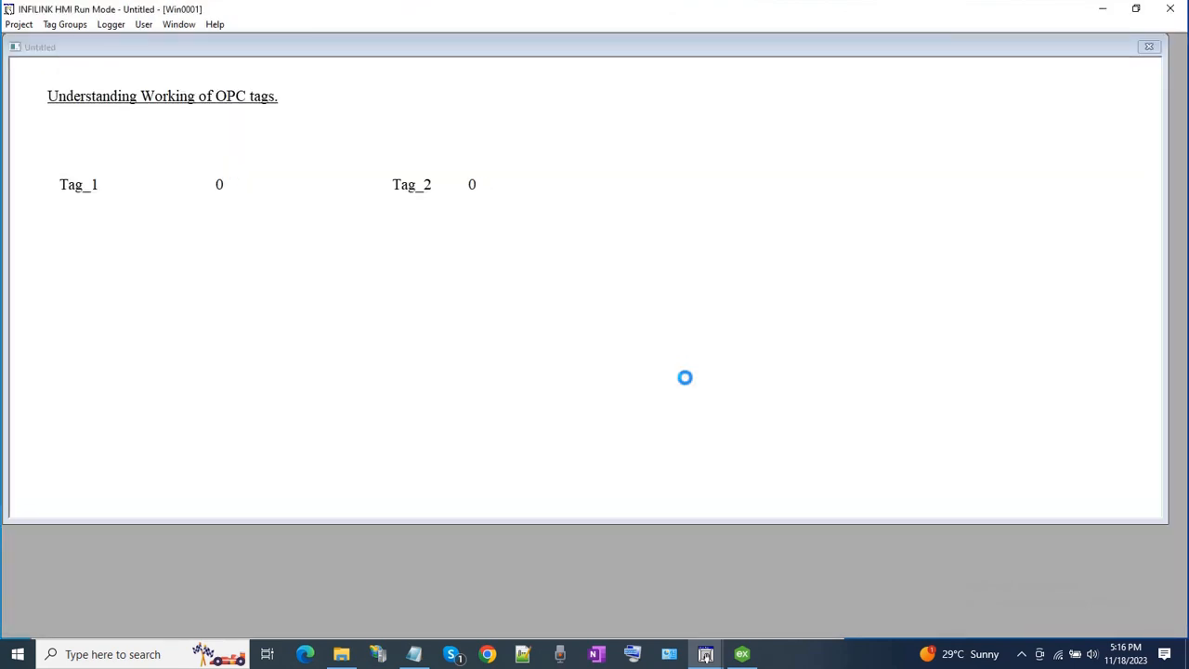
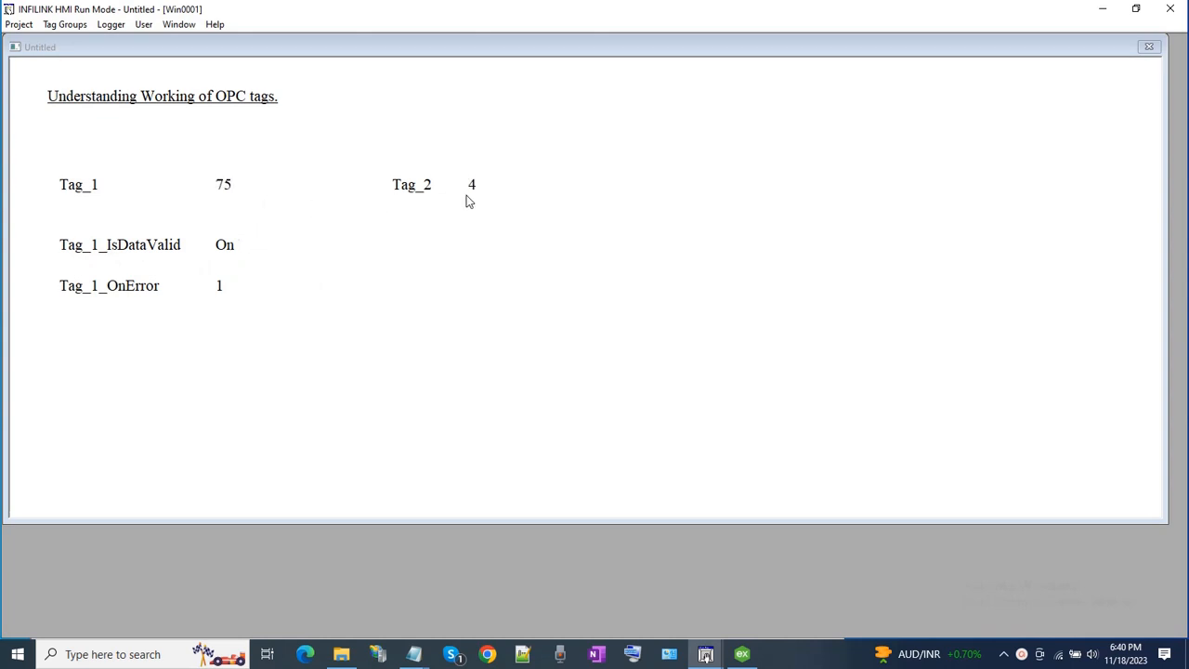
click(1007, 655)
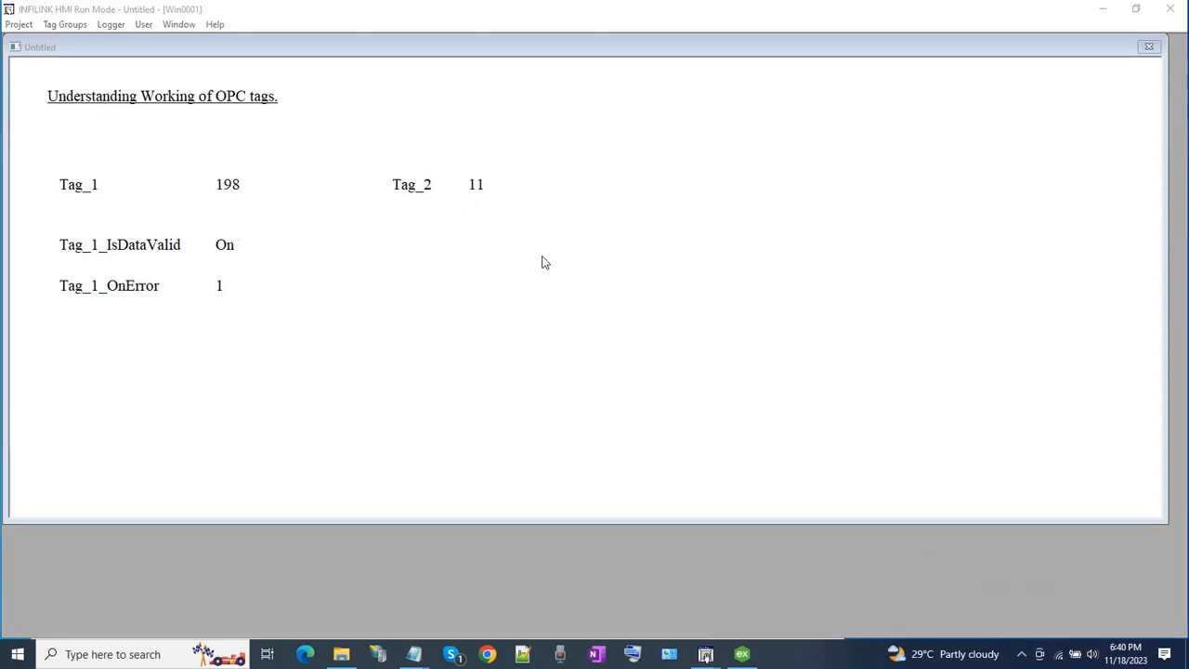
- Stop the KEPServerEX runtime process and accept disconnecting its active client
click(1025, 658)
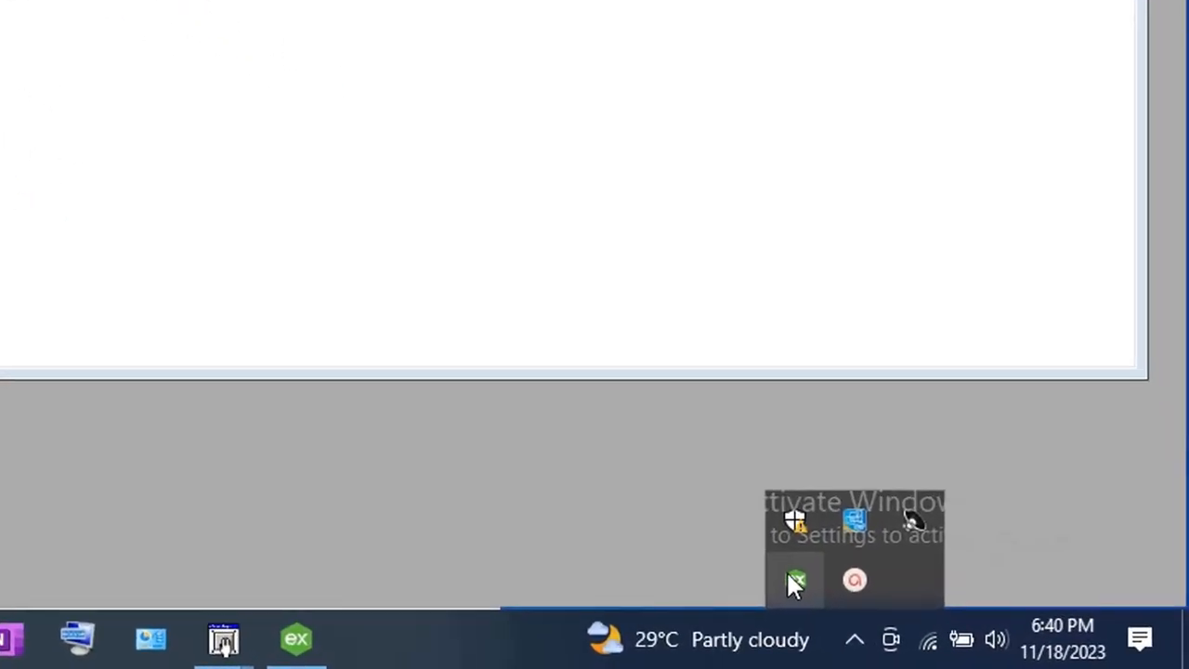
right_click(990, 626)
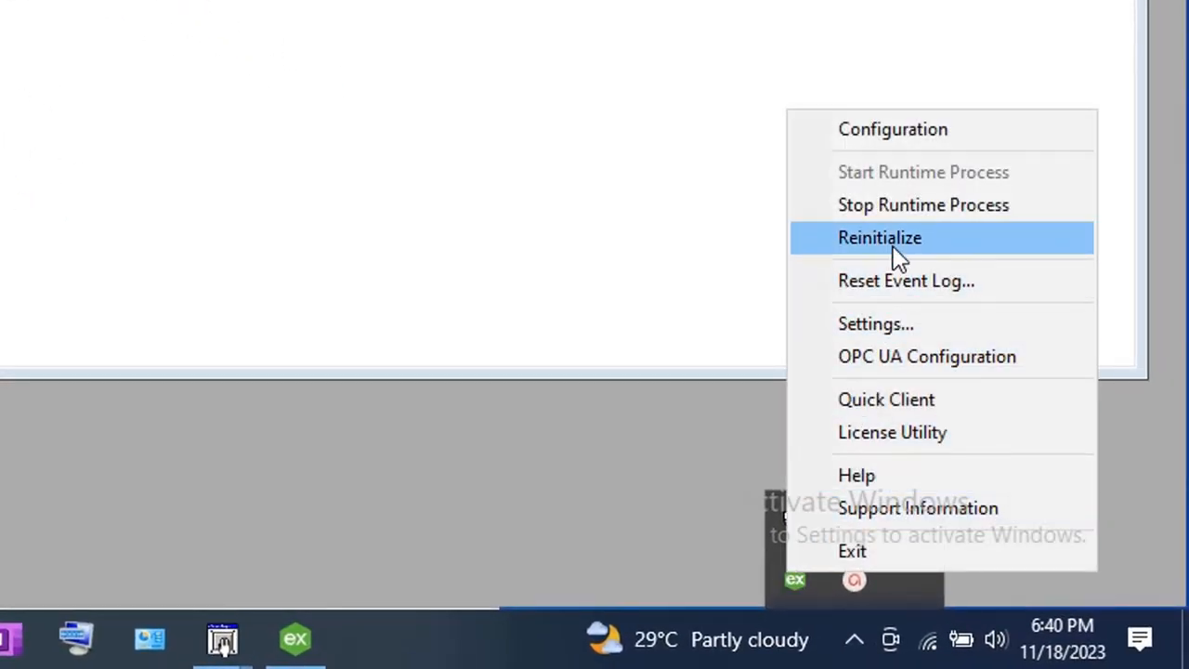
click(887, 206)
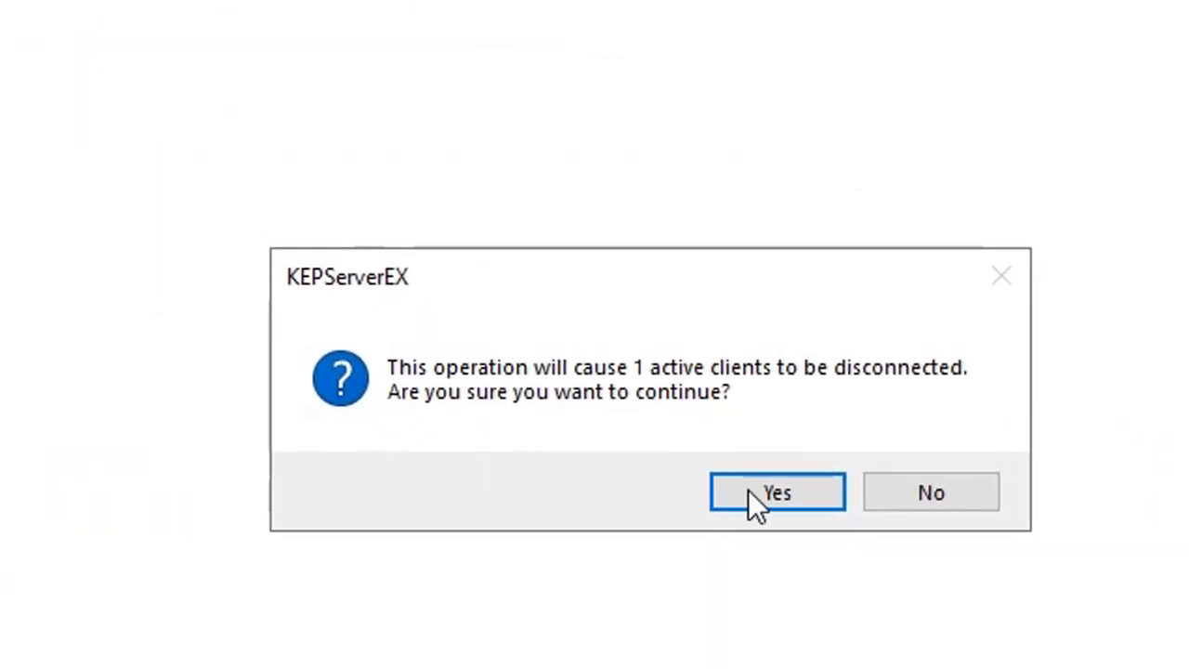
click(782, 491)
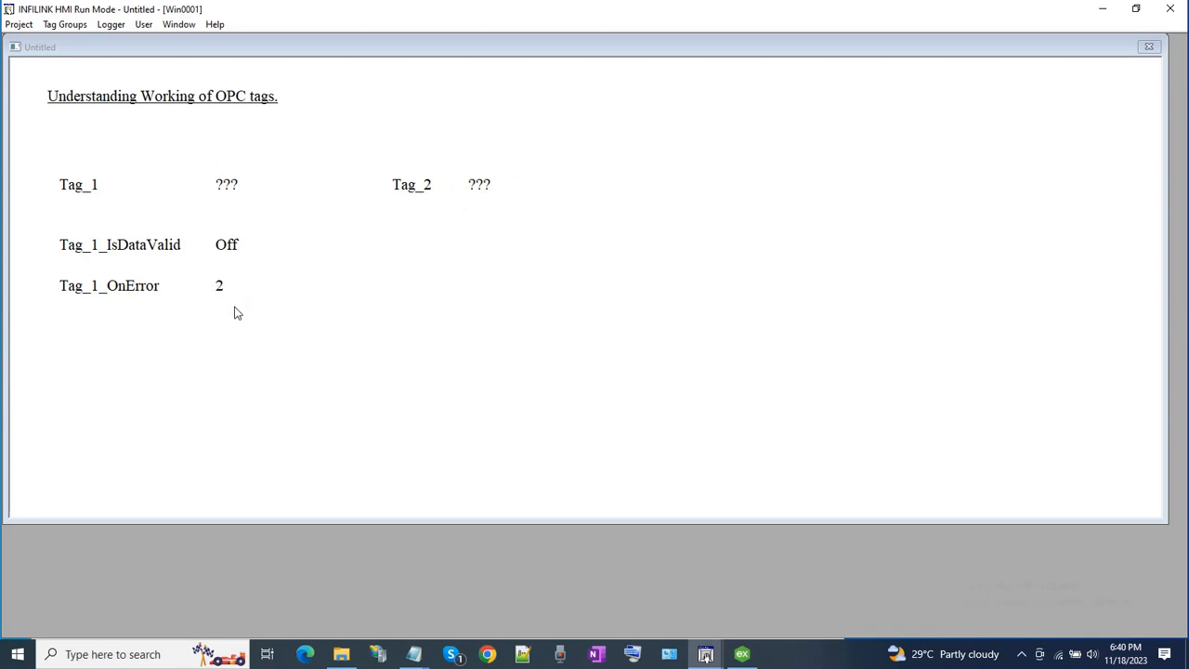
- Start the KEPServerEX runtime process again while the project stays in run mode
click(1022, 653)
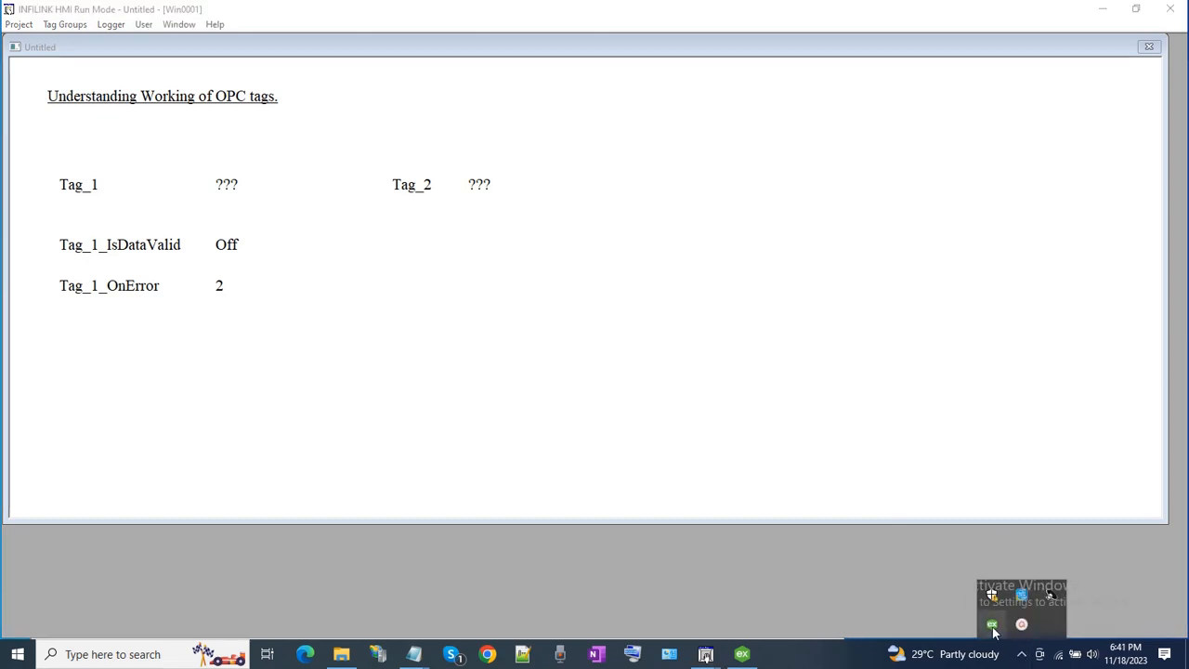
right_click(993, 629)
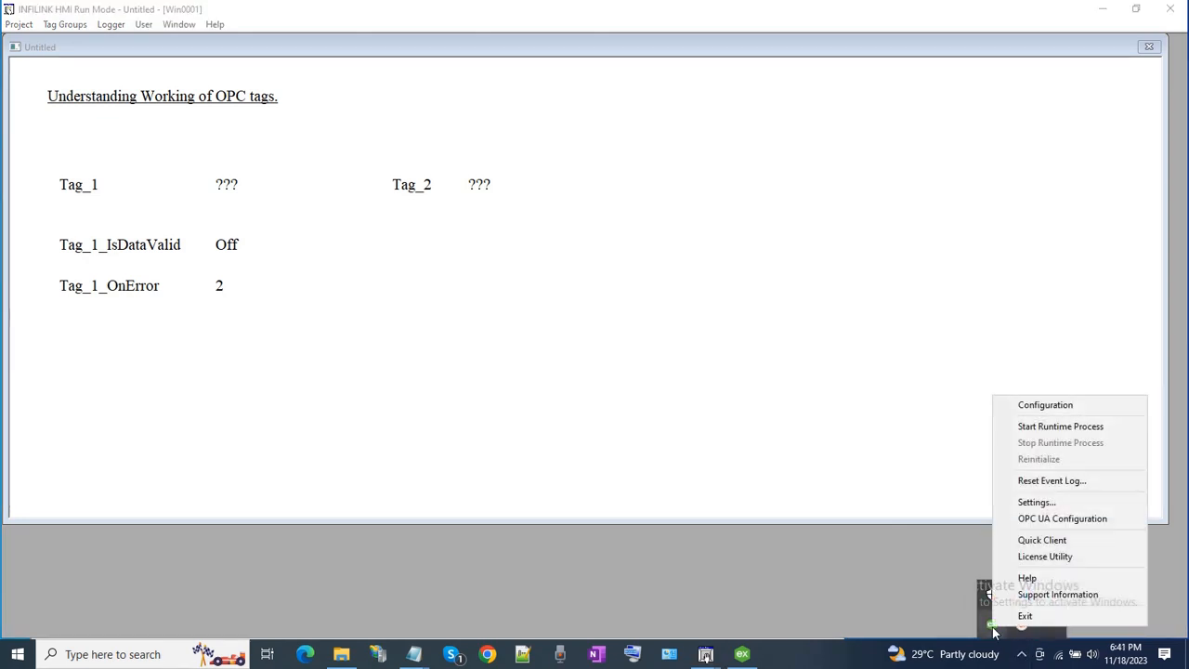
click(1080, 429)
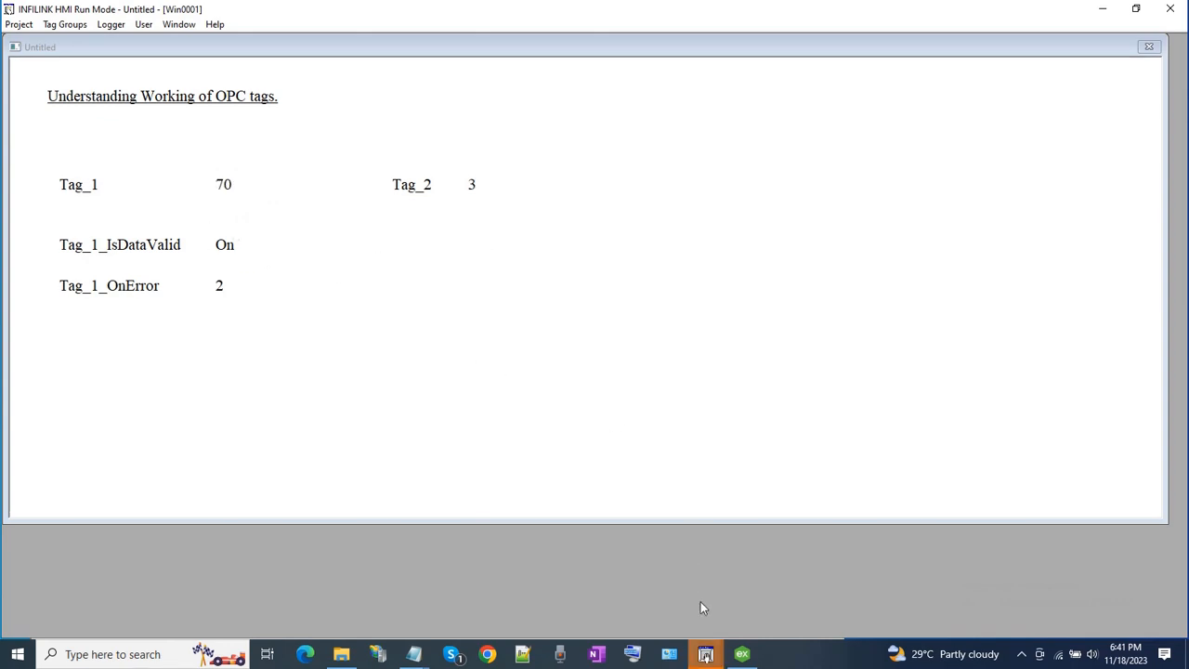
- Check the OPC server connection entries in the INFILINK HMI Event Log Viewer and exit run mode
mouse_move(707, 657)
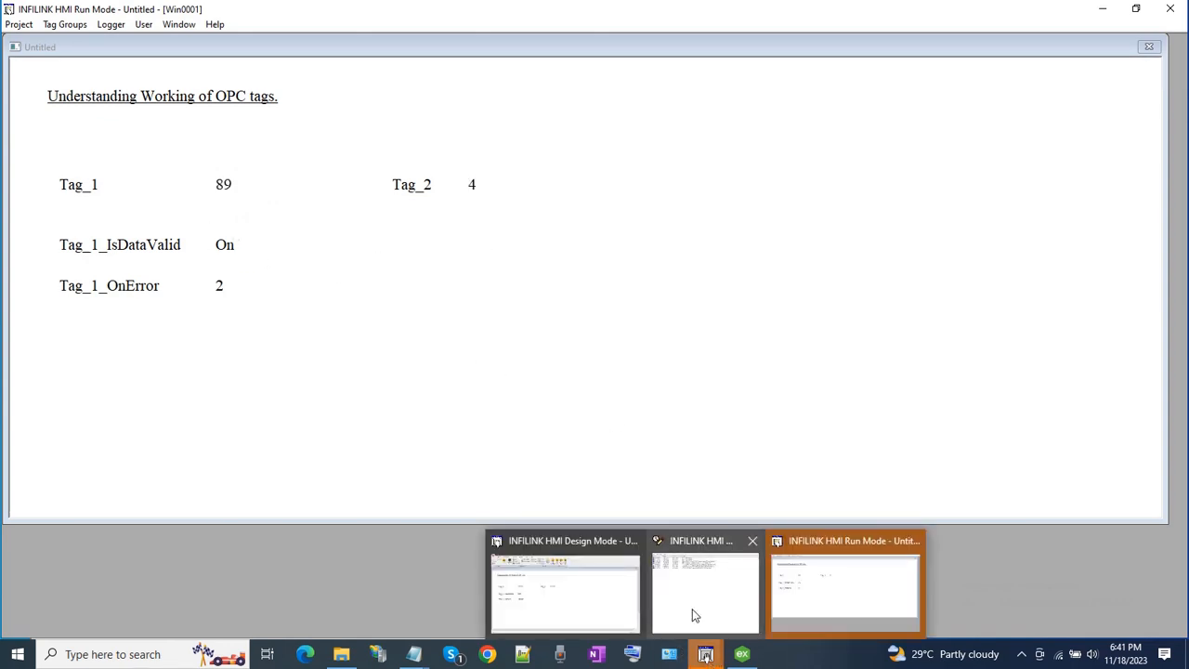
click(689, 618)
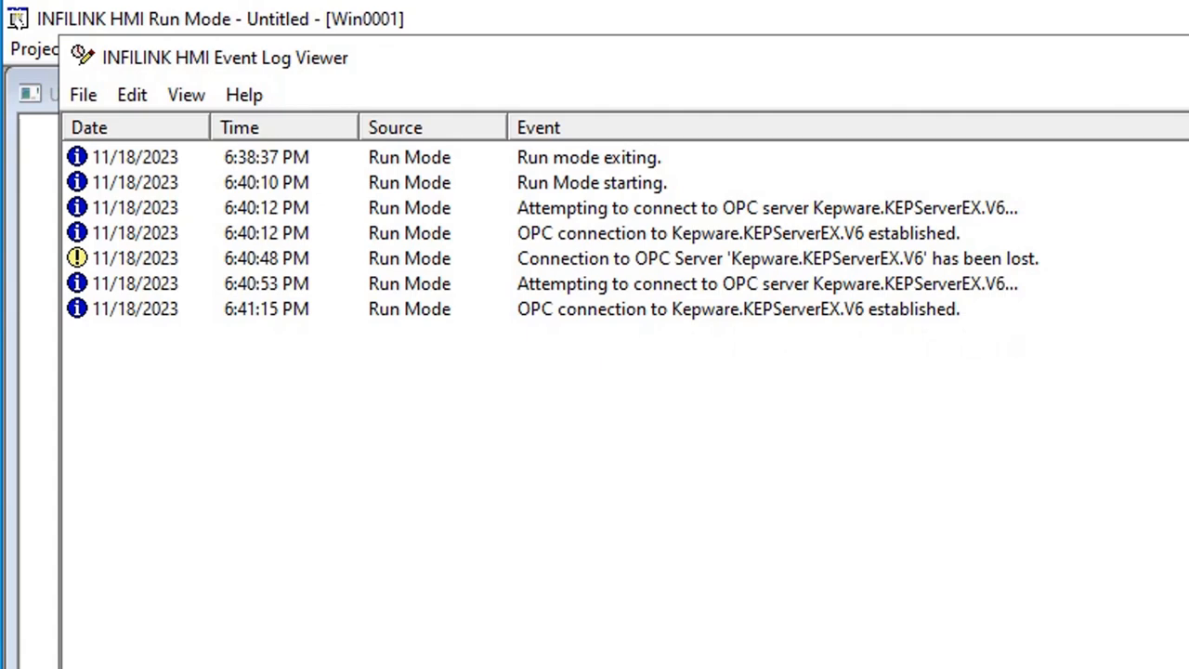
click(945, 37)
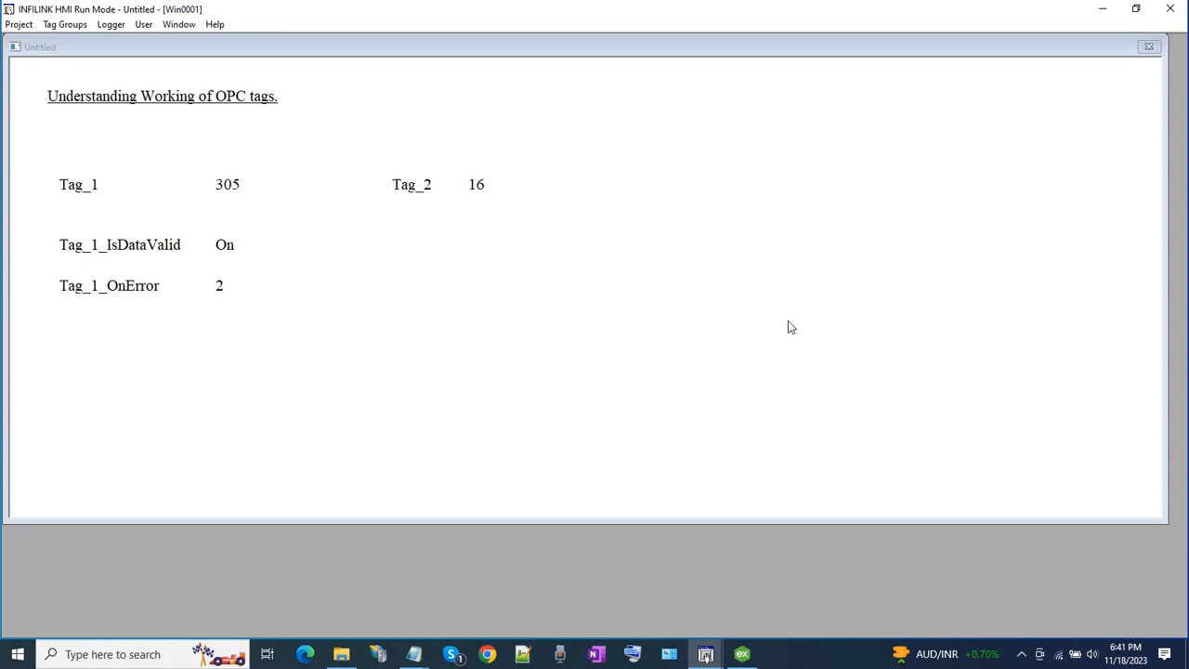
click(1172, 9)
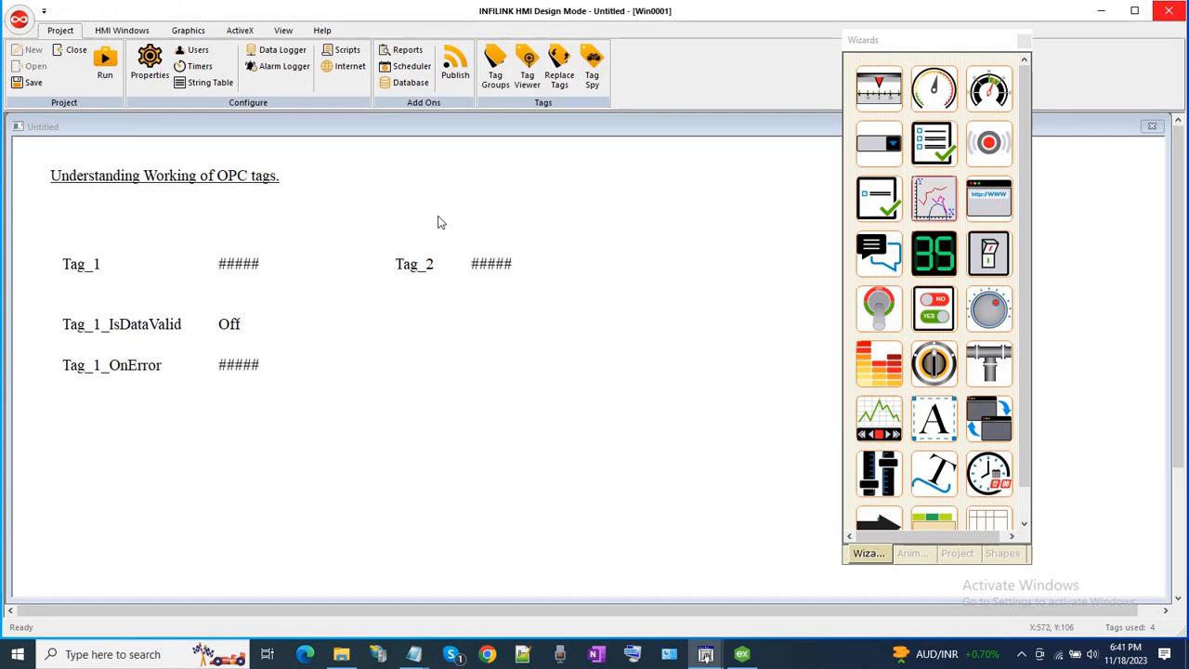
- View the advanced reconnection settings of the OPC_Group tag group
click(499, 79)
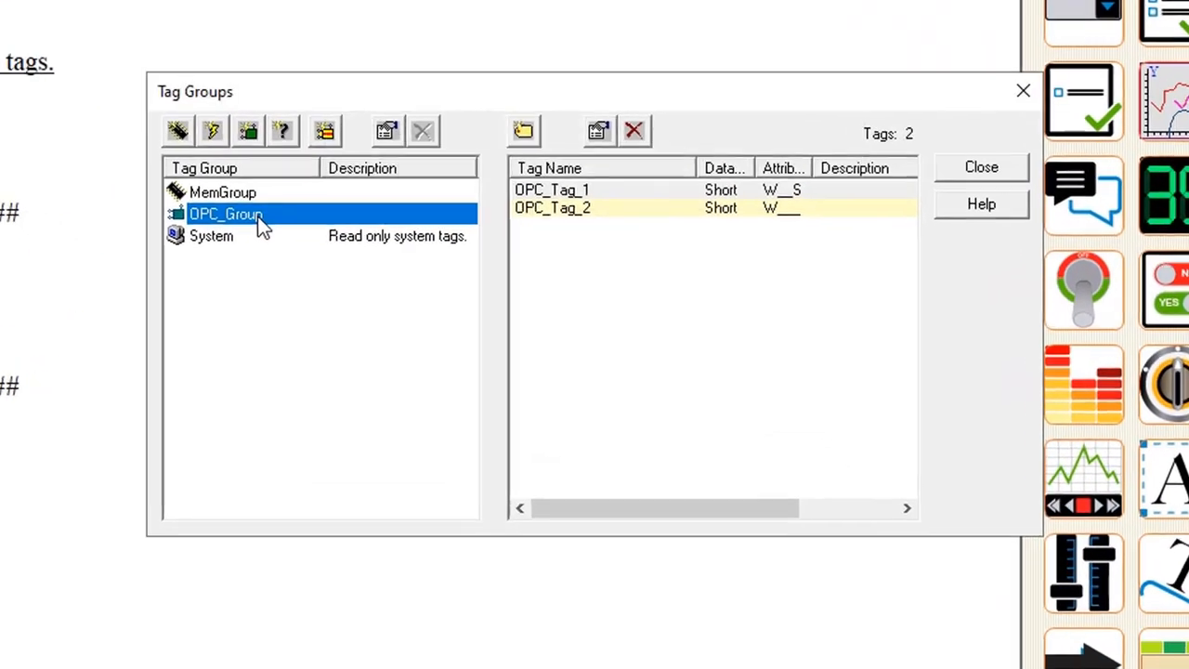
double_click(258, 215)
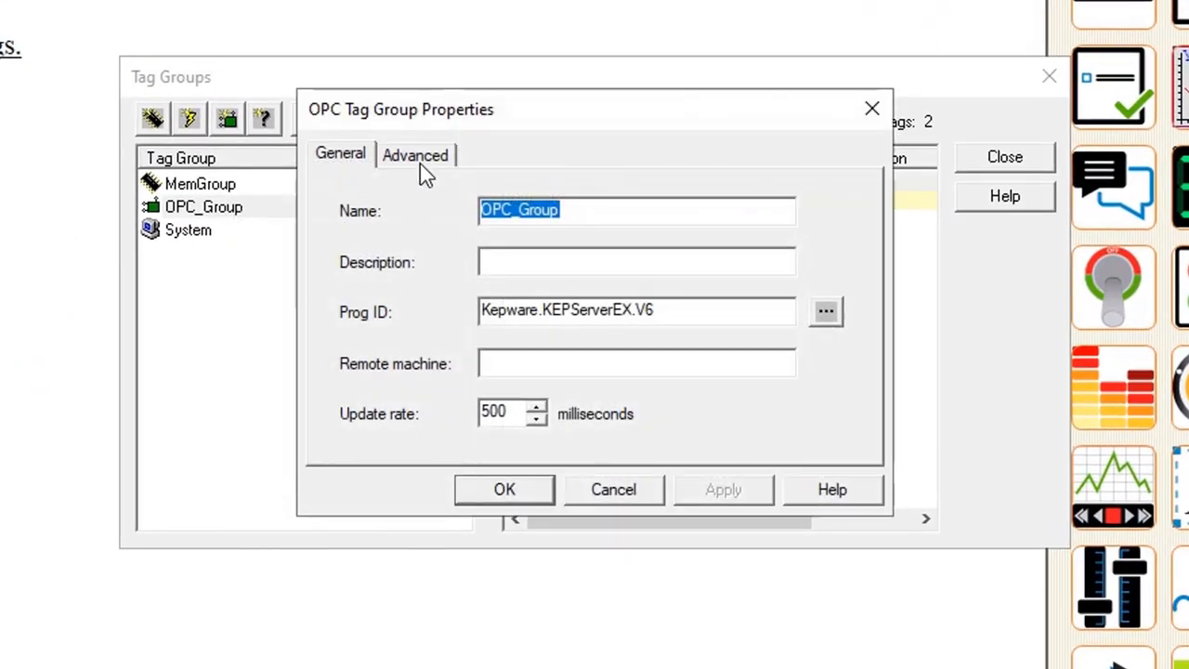
click(427, 168)
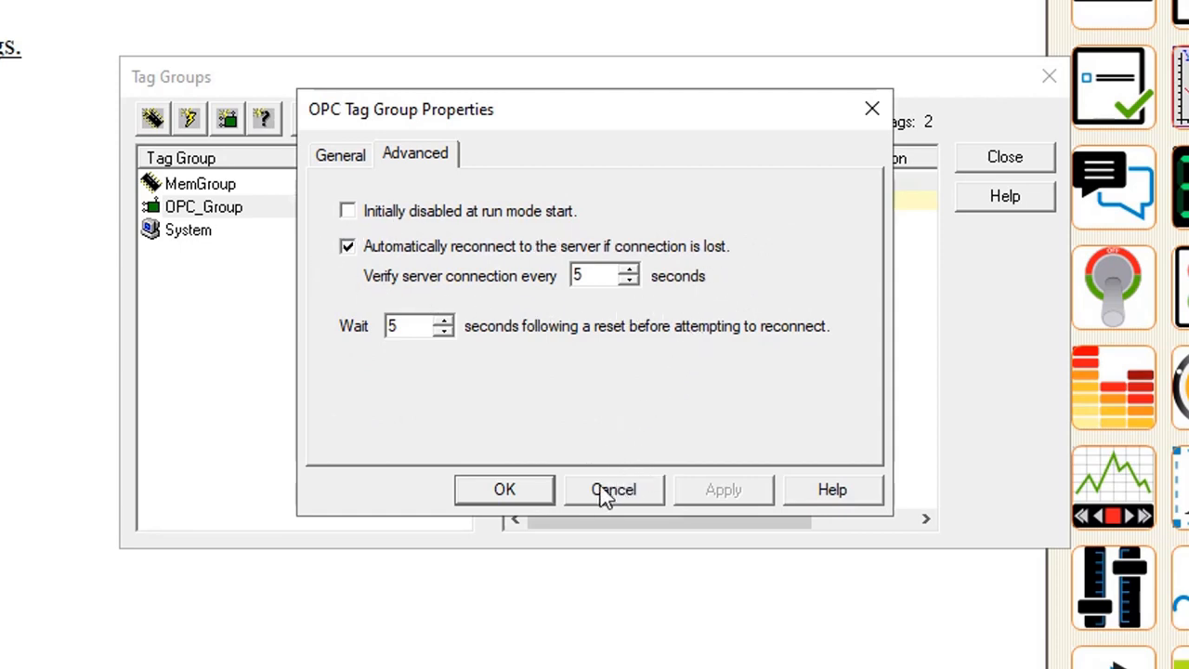
click(538, 492)
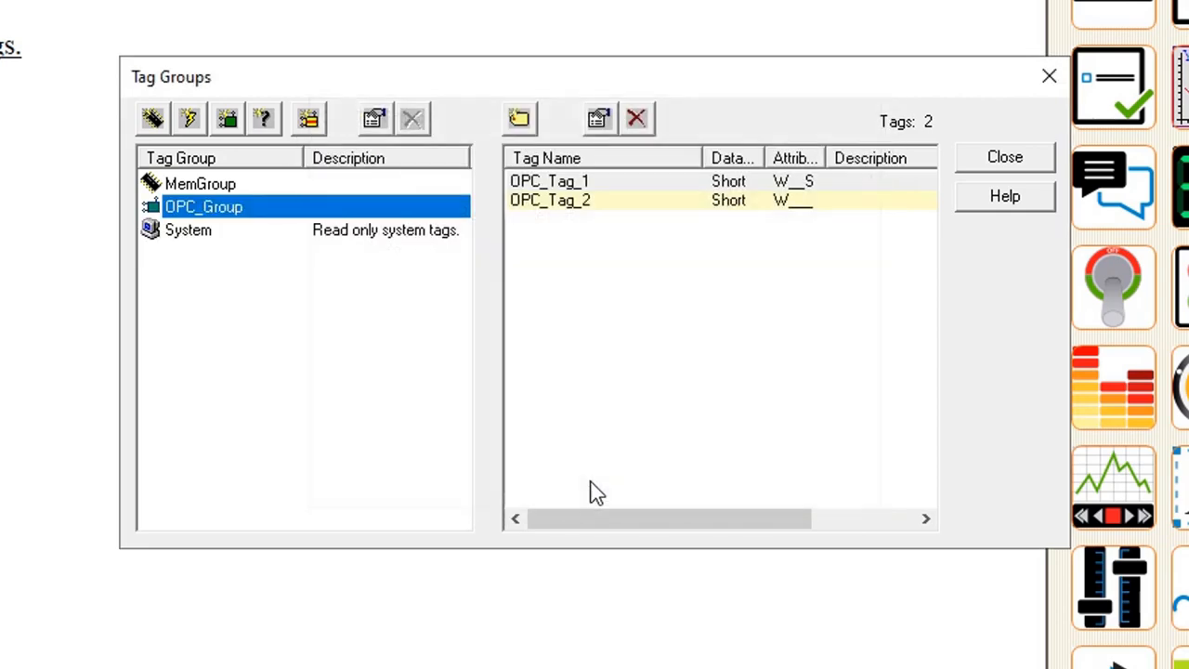
- Review the On initial update, On data change and On error scripts of OPC_Tag_1 in OPC_Group
click(590, 281)
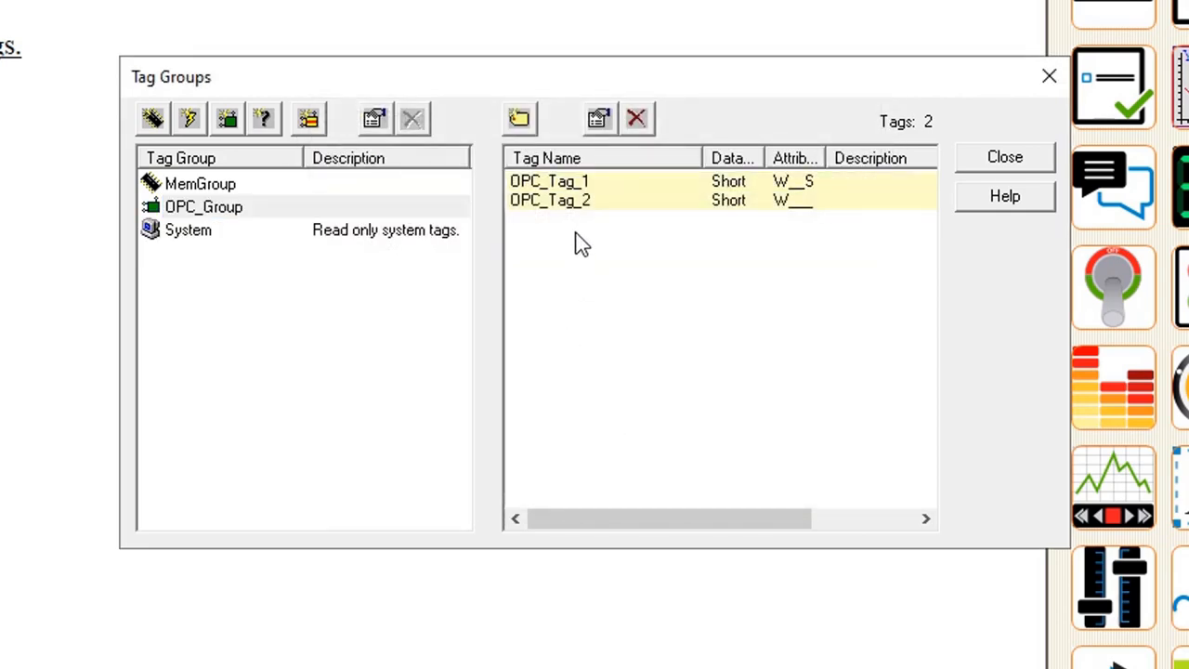
double_click(524, 184)
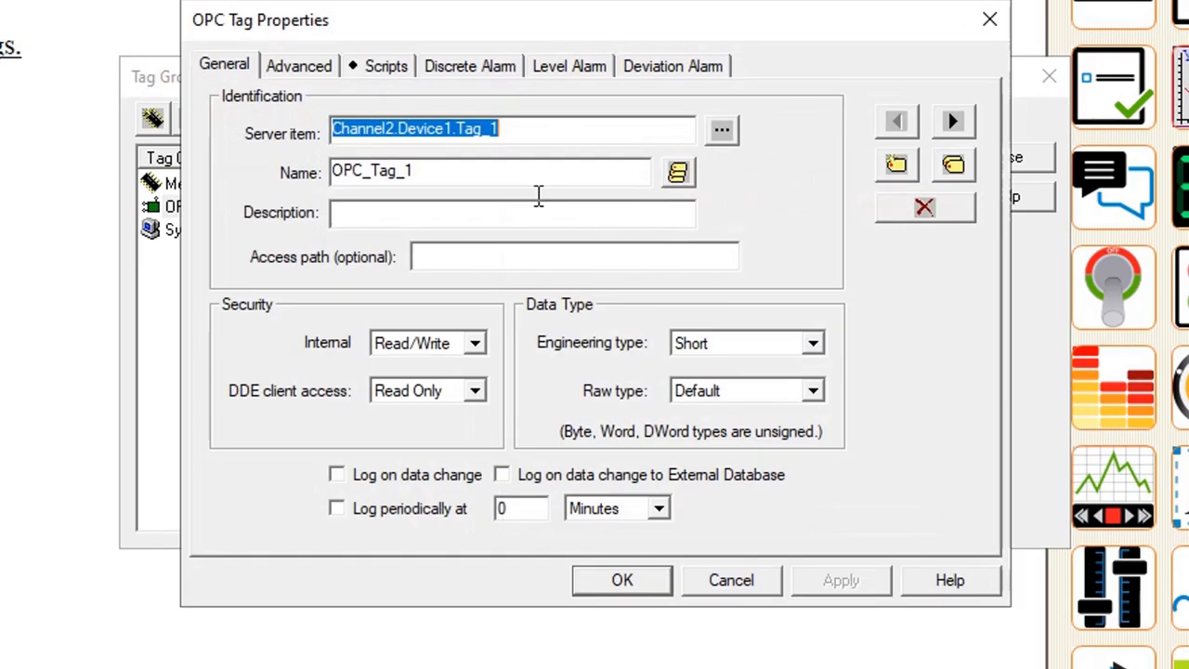
click(363, 73)
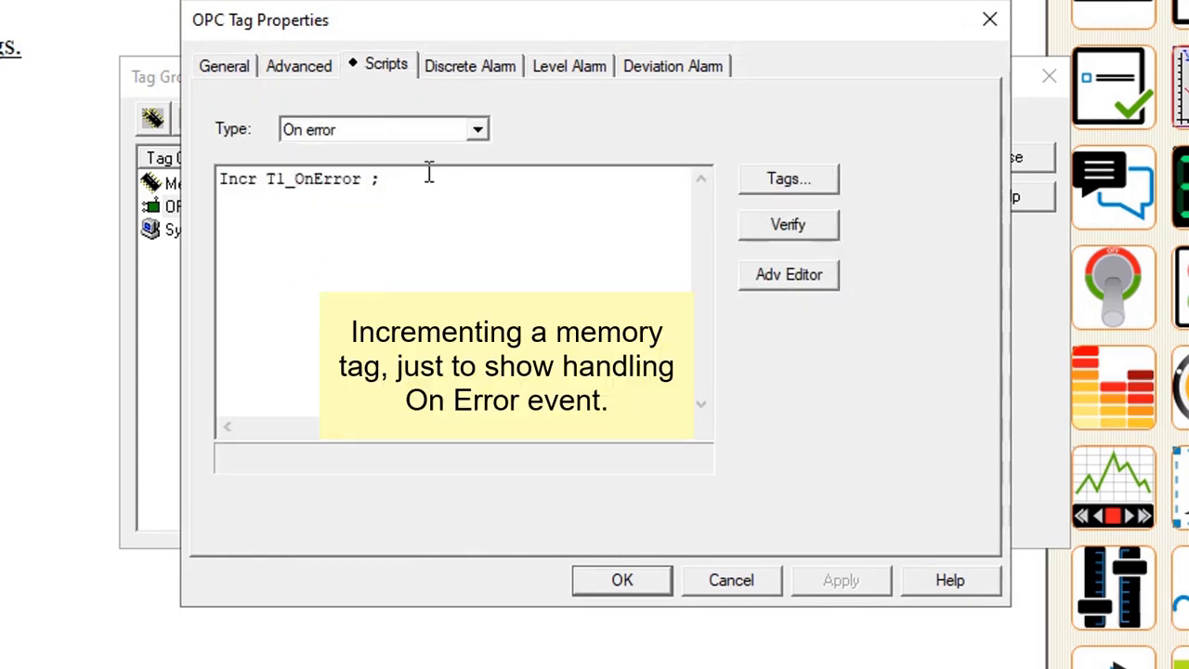
click(383, 136)
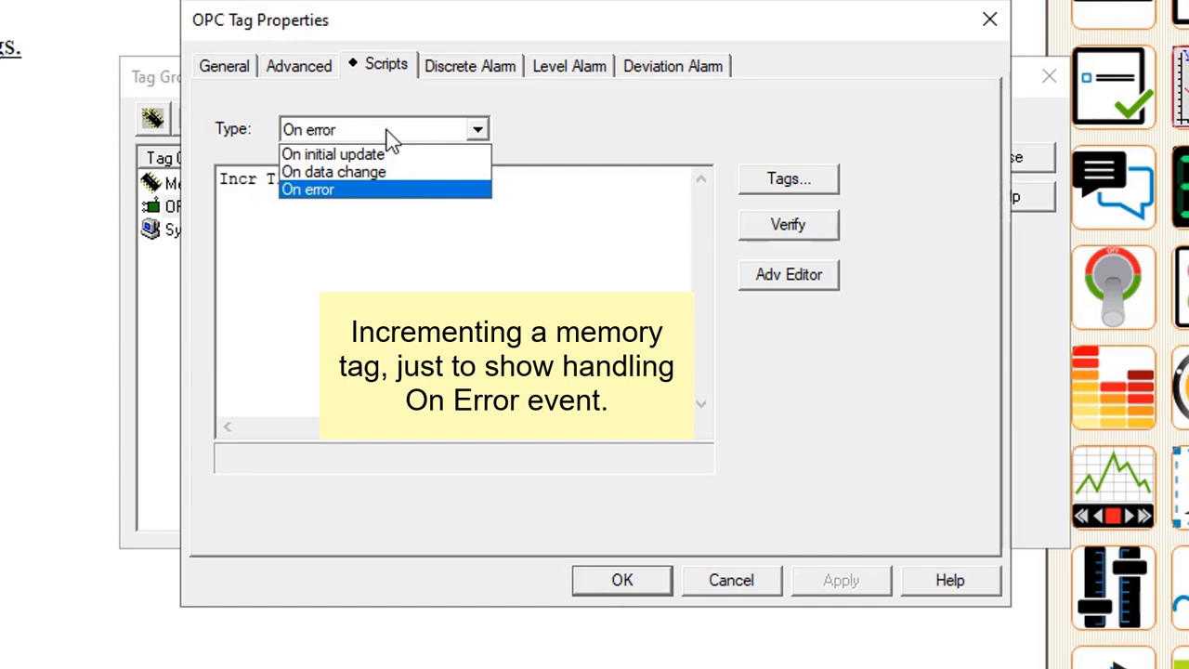
click(392, 155)
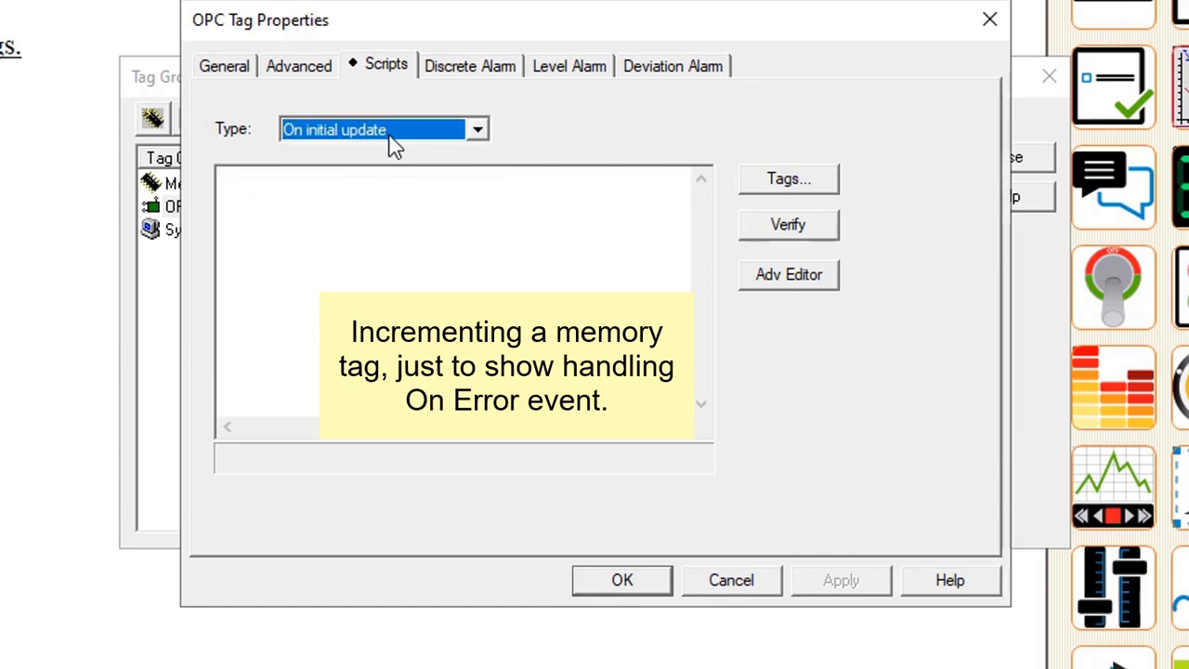
click(390, 139)
click(382, 172)
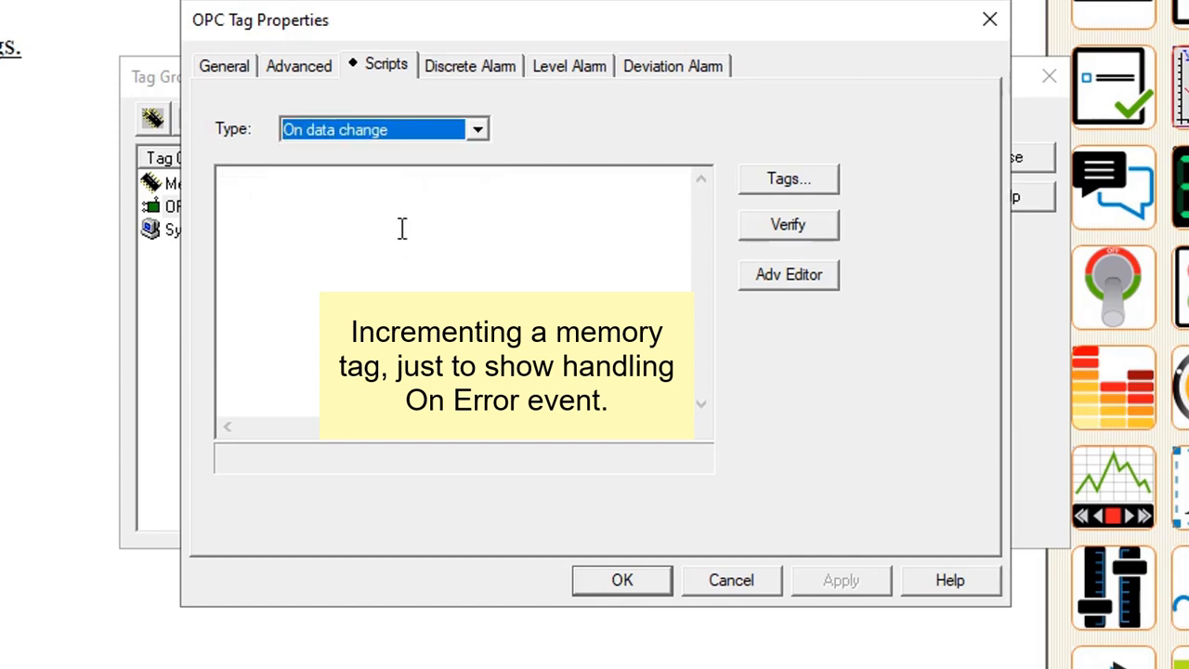
click(413, 134)
click(365, 190)
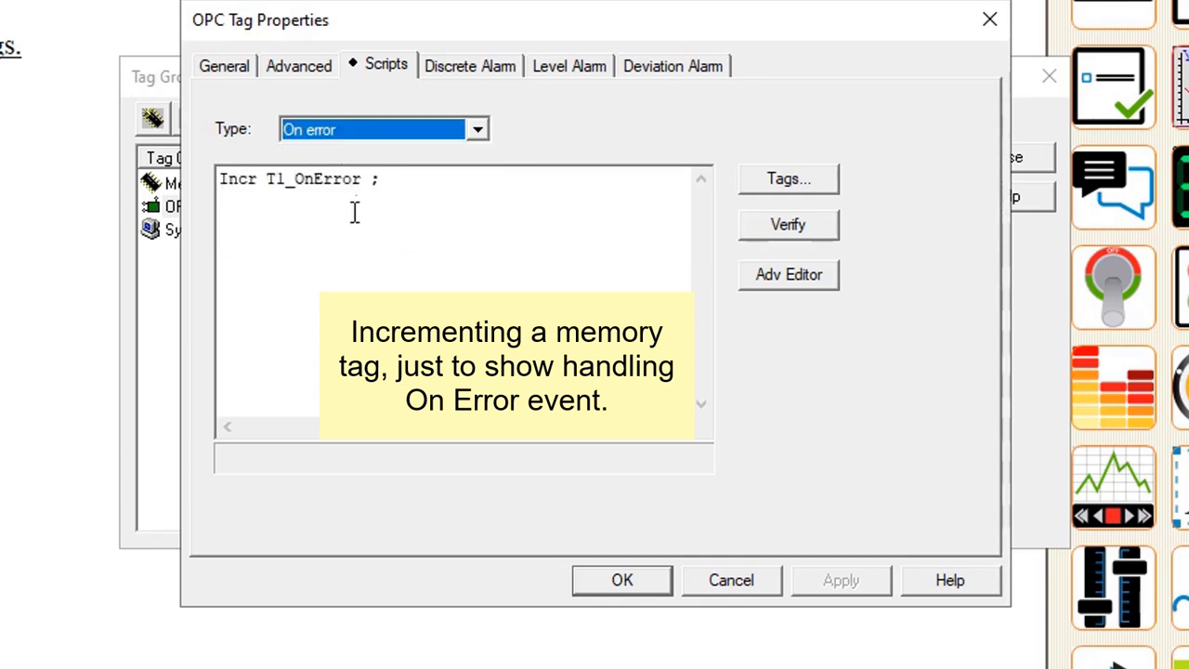
click(620, 581)
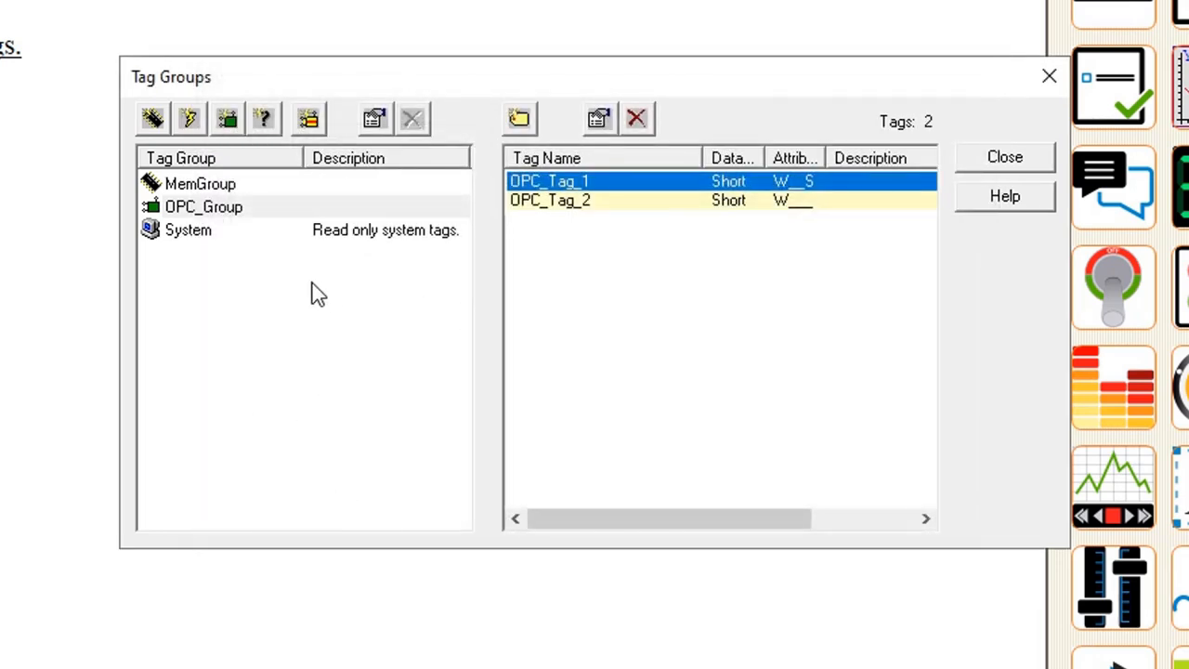
- View the data change script of the _Second system tag and close the tag groups
click(190, 232)
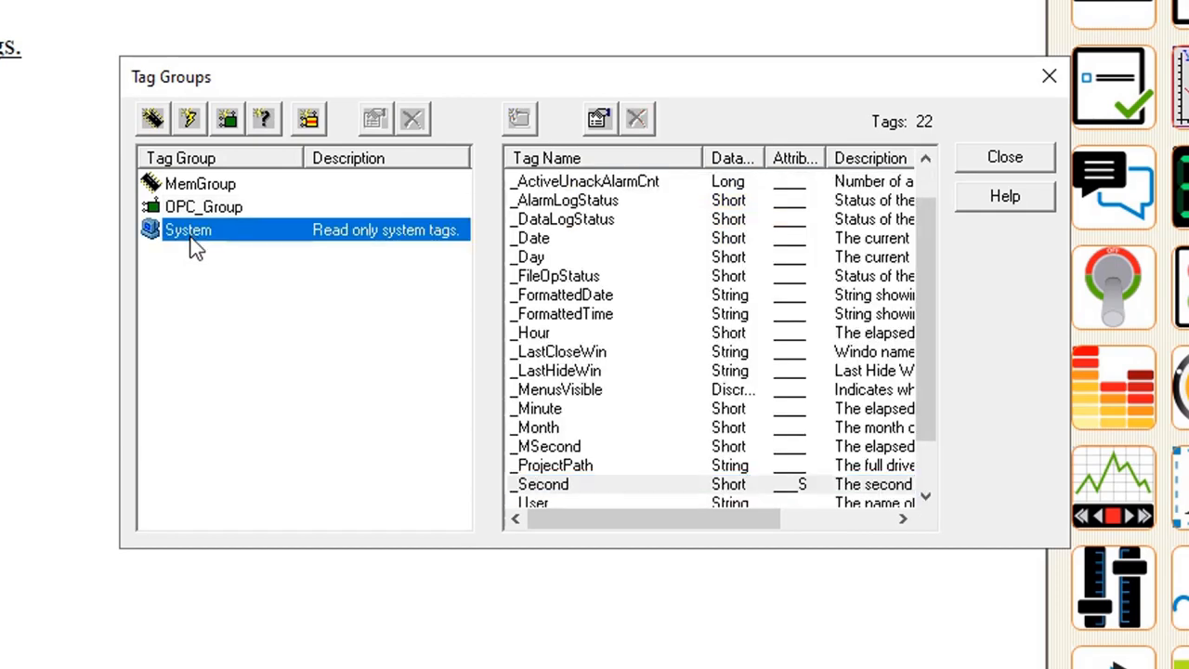
double_click(595, 484)
click(386, 67)
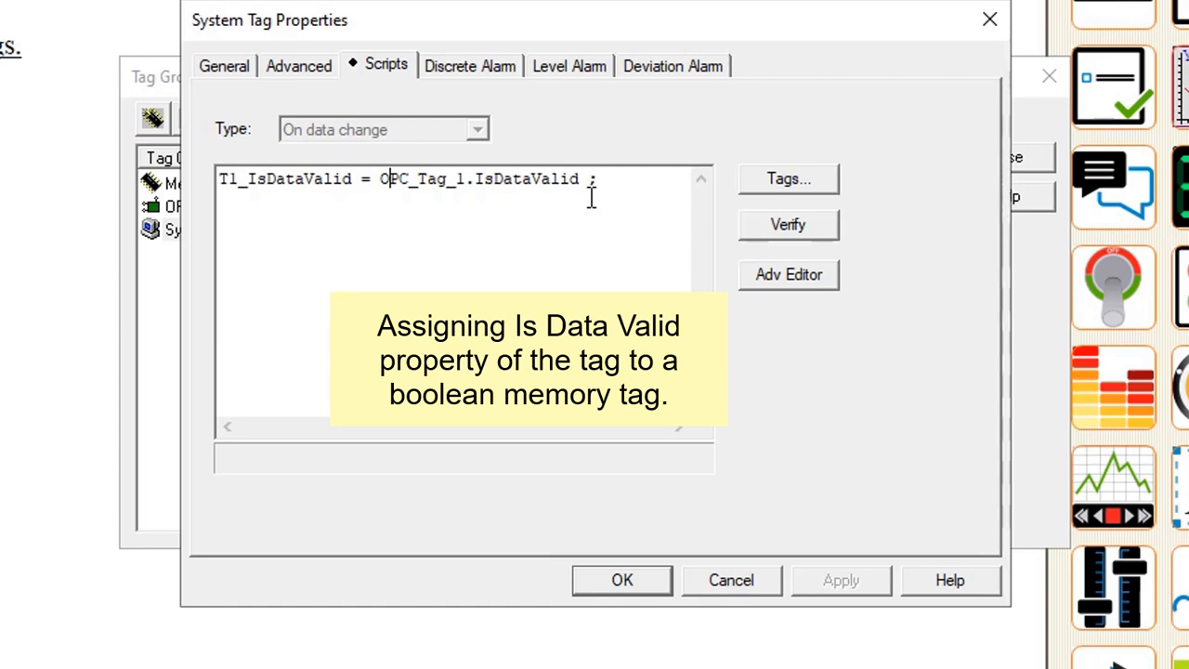
click(609, 578)
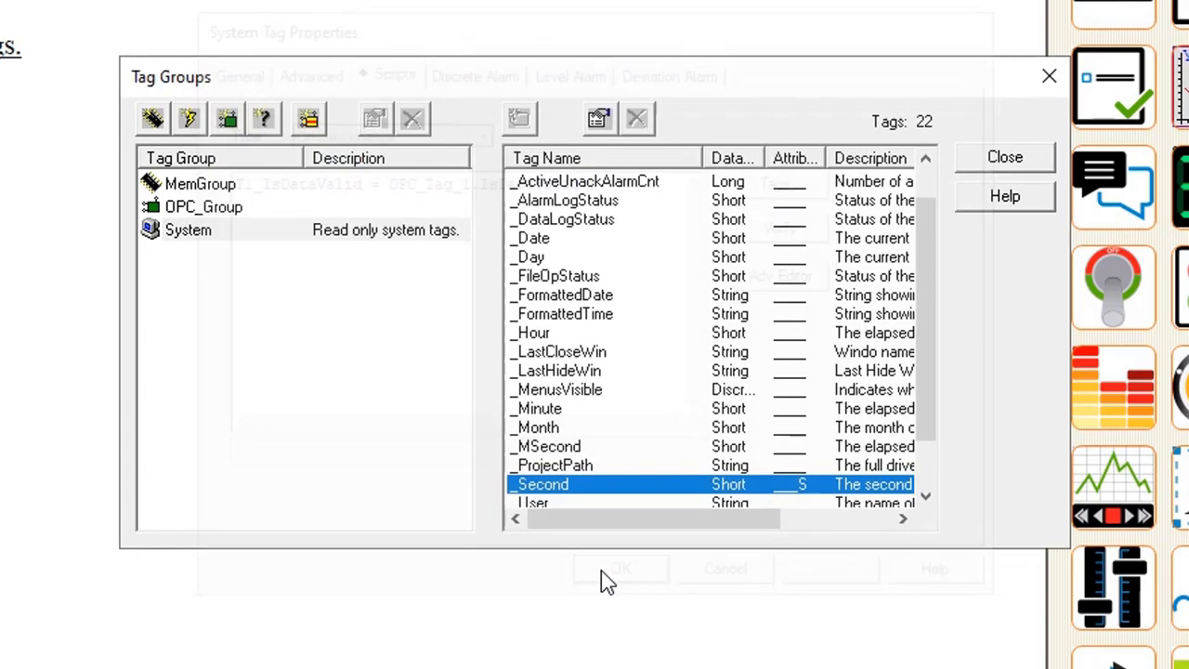
click(1003, 160)
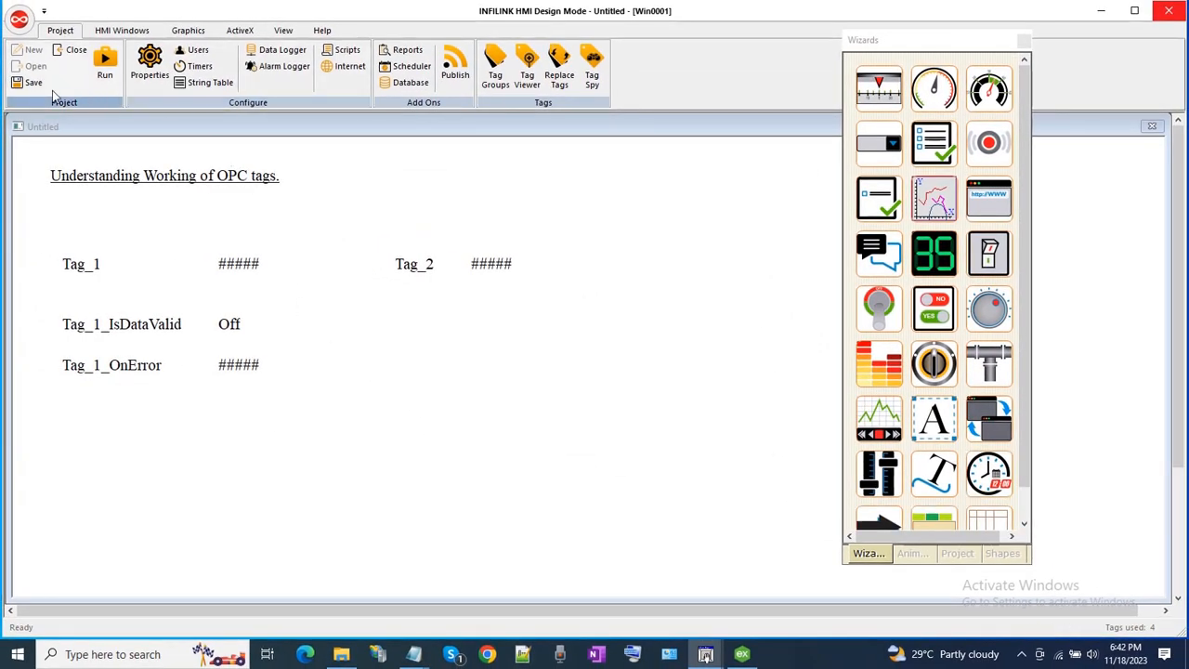
- Run the project, dismissing the demo timer notice, and stop the KEPServerEX runtime process, accepting the client disconnection
click(105, 67)
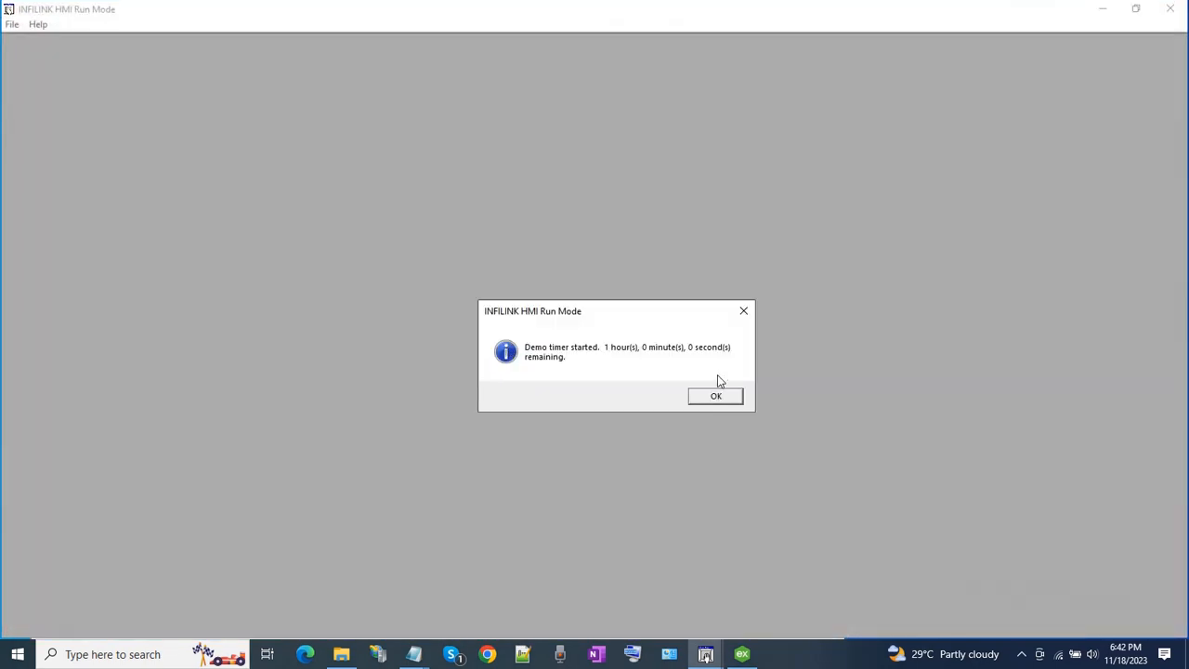
click(716, 397)
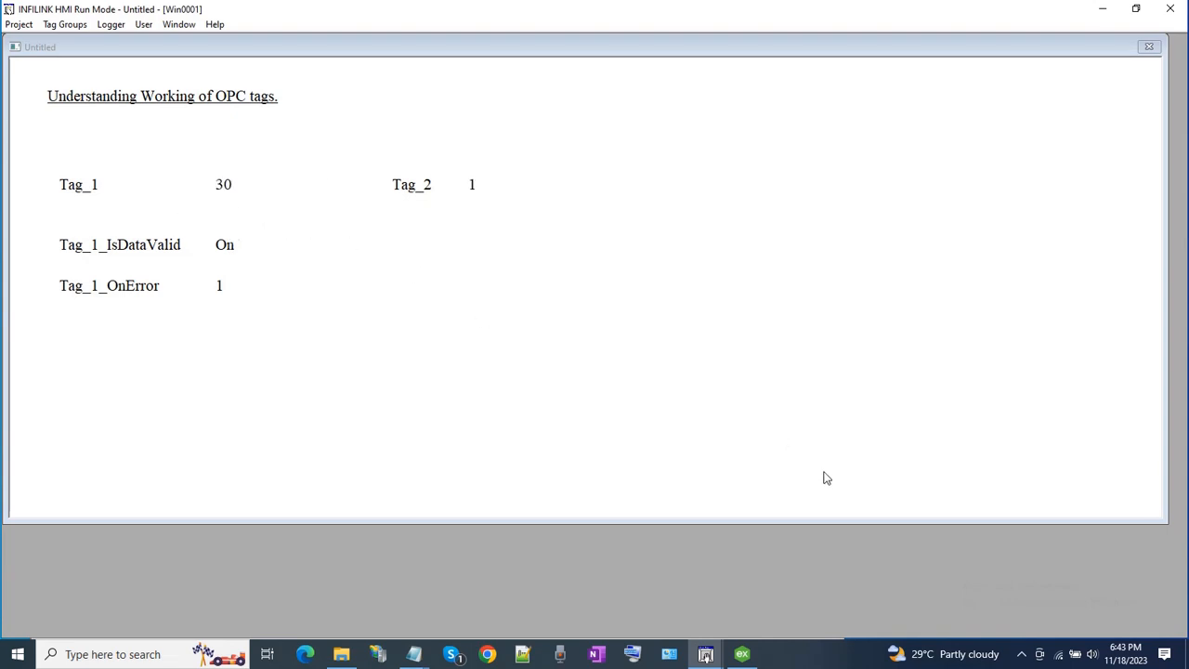
click(1022, 654)
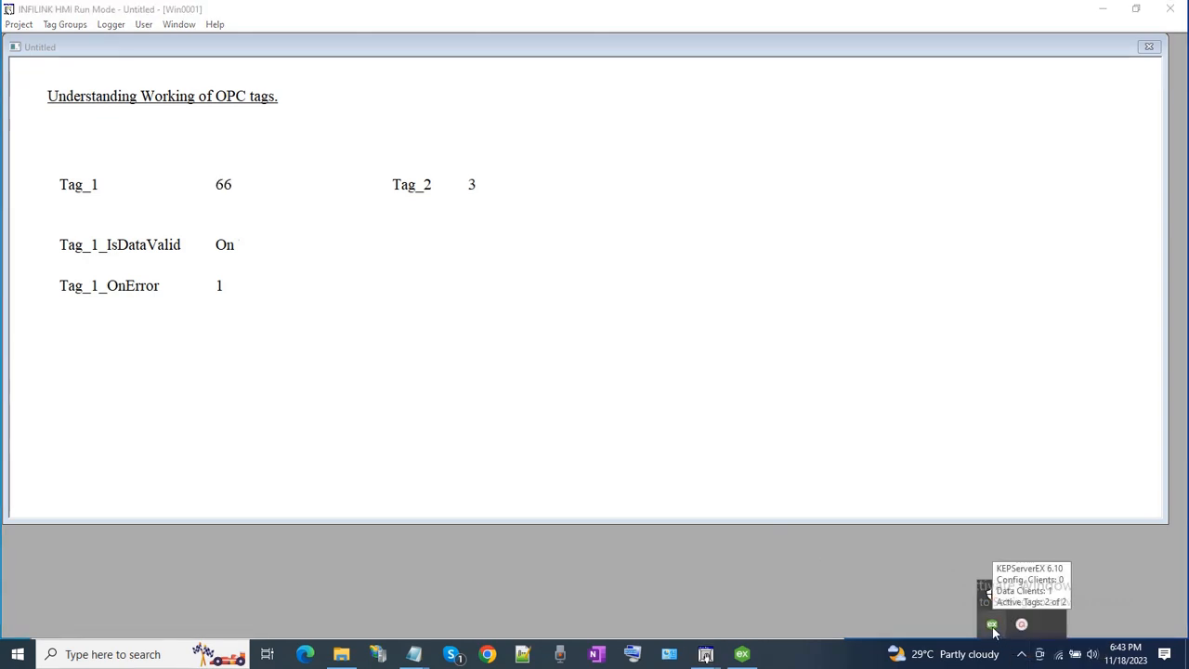
right_click(992, 628)
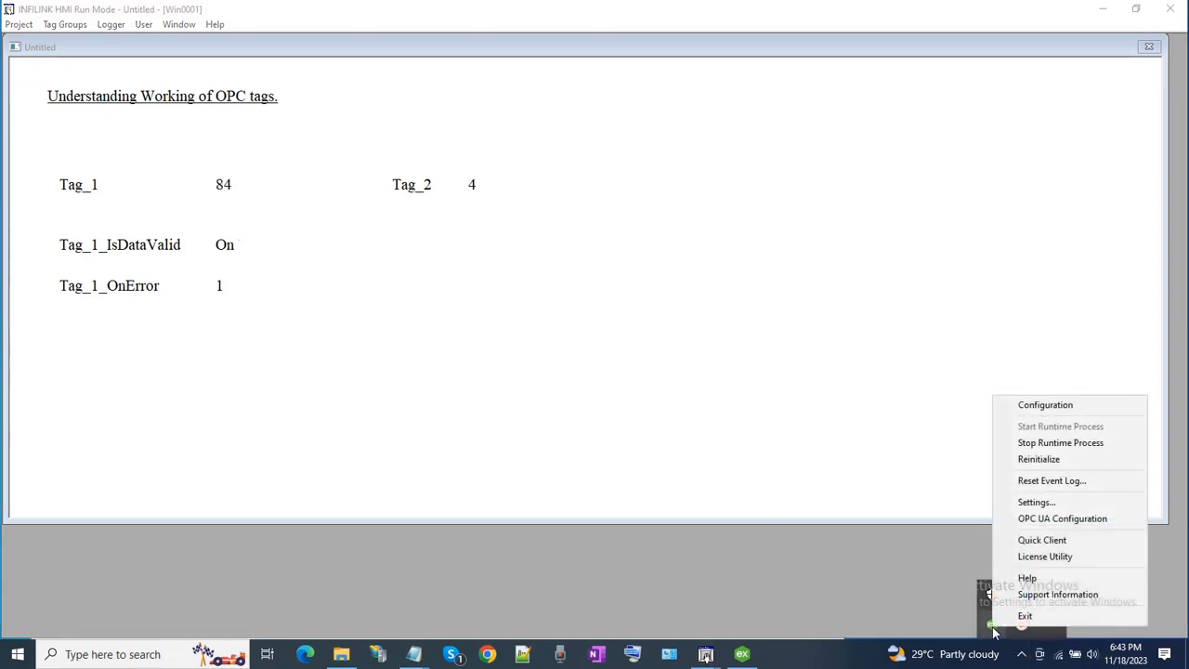
click(1082, 446)
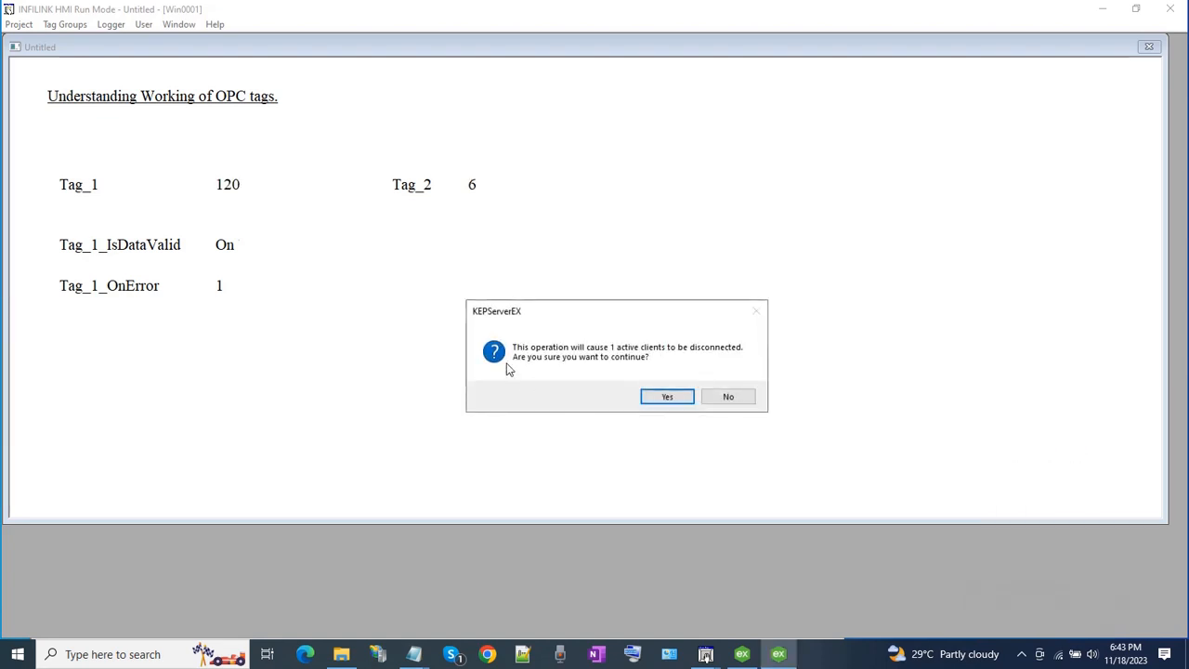
click(672, 398)
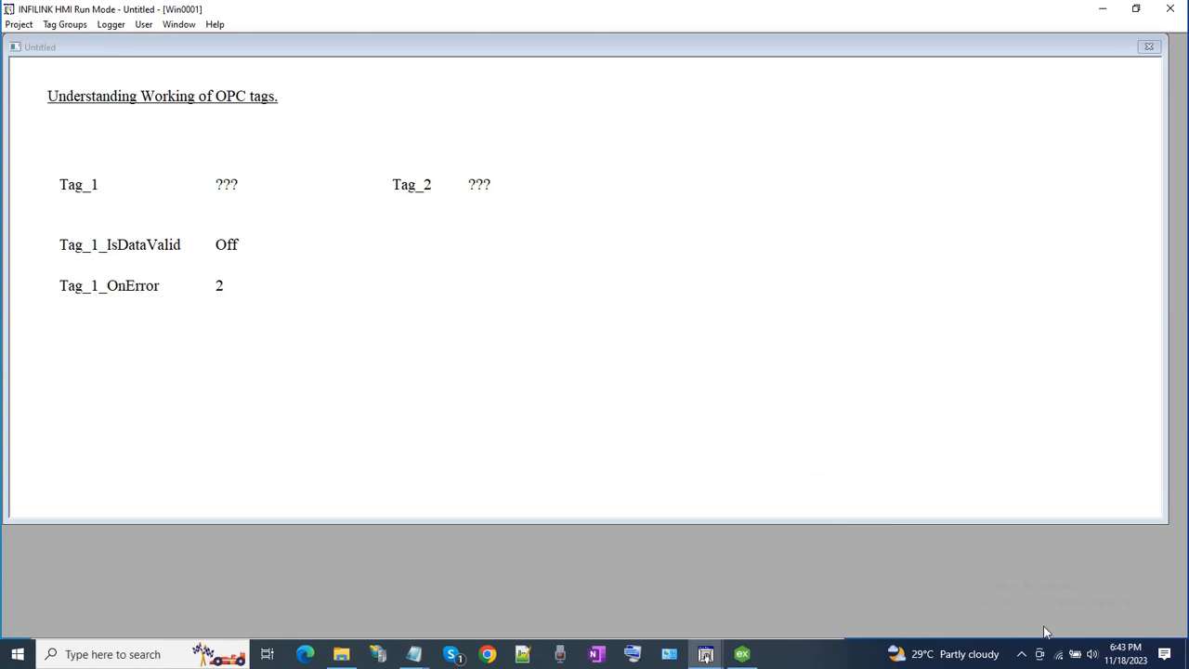
- Restart the KEPServerEX runtime process so the running project can reconnect to the OPC server
click(1021, 654)
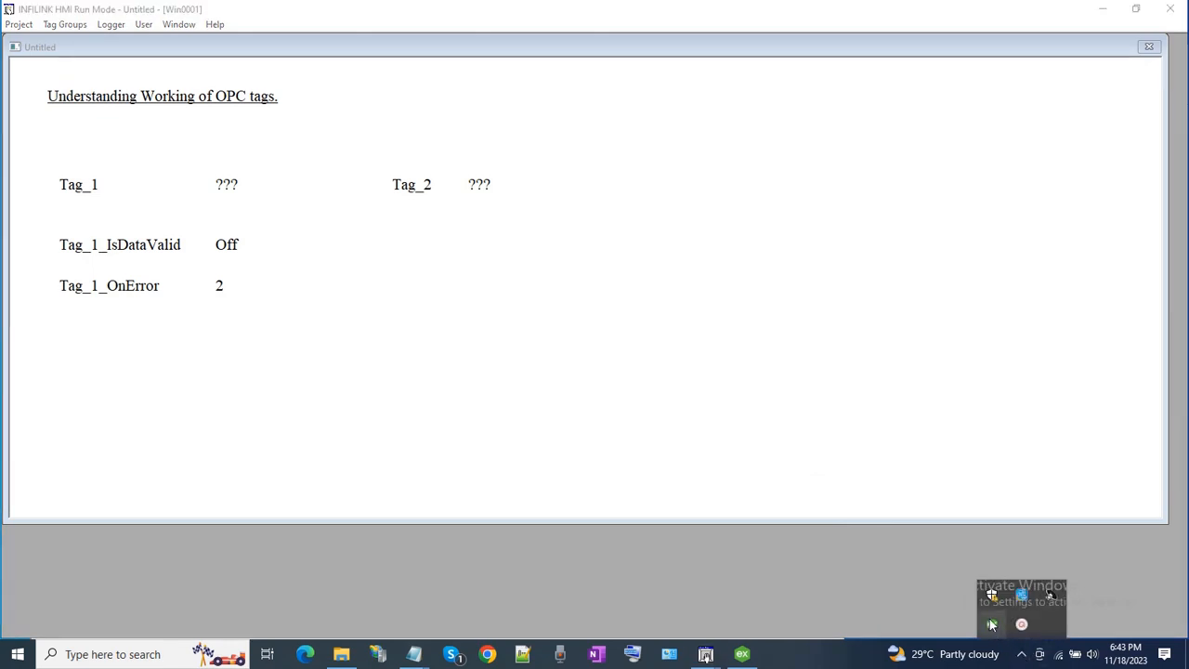
right_click(992, 624)
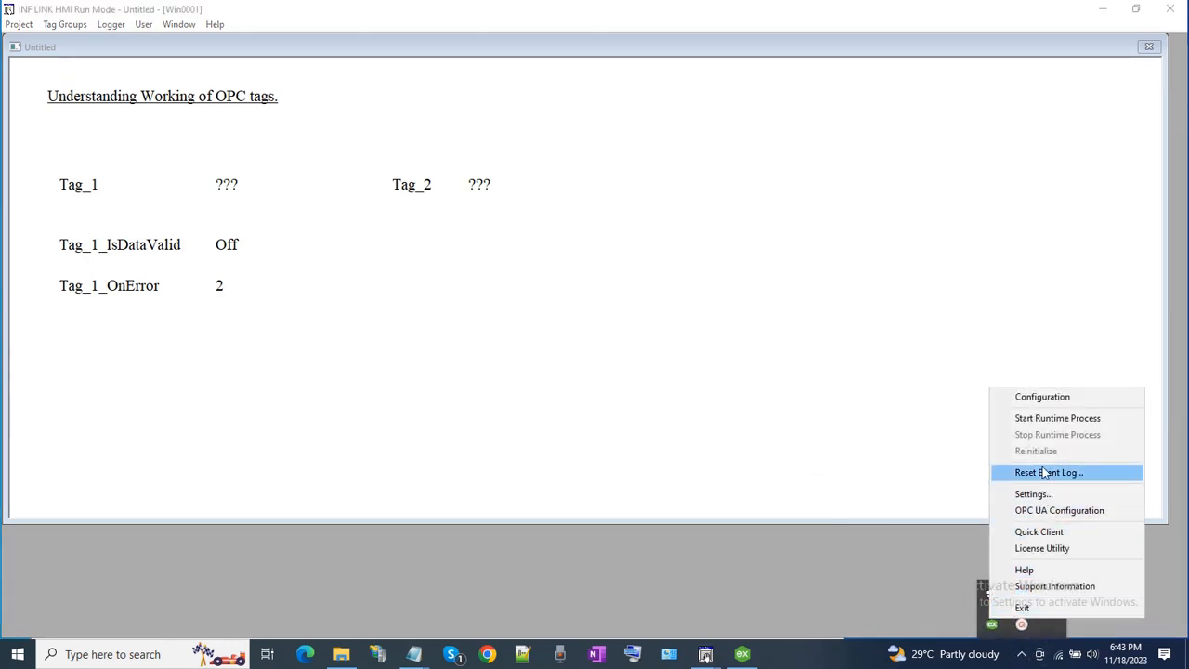
click(1052, 420)
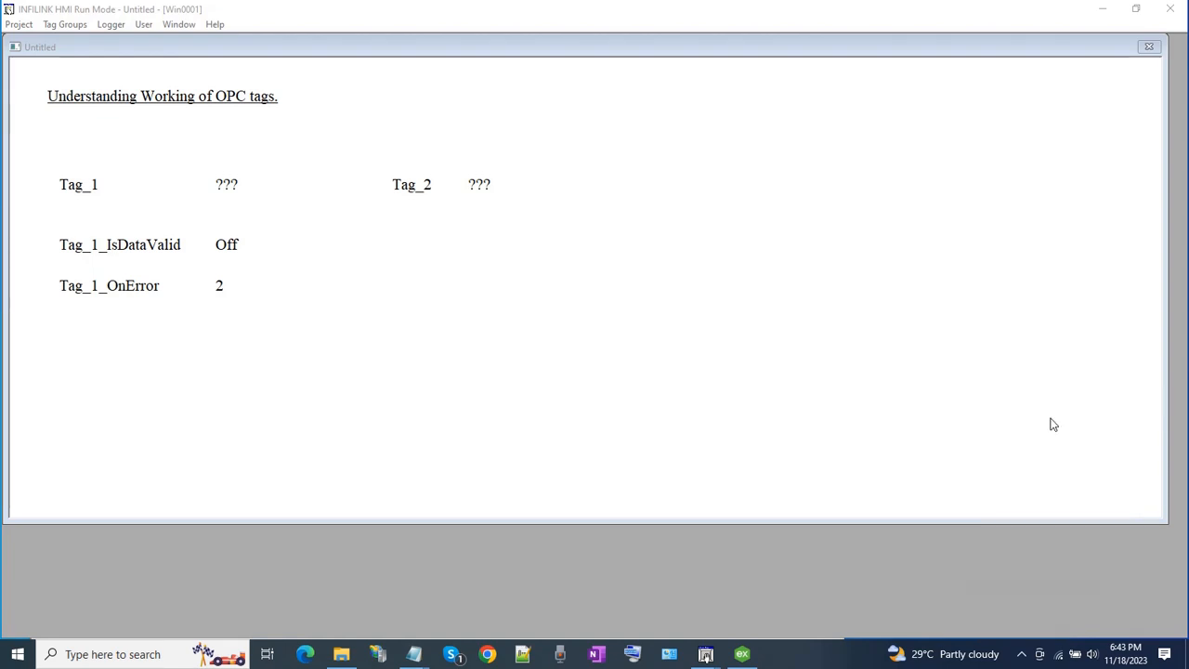